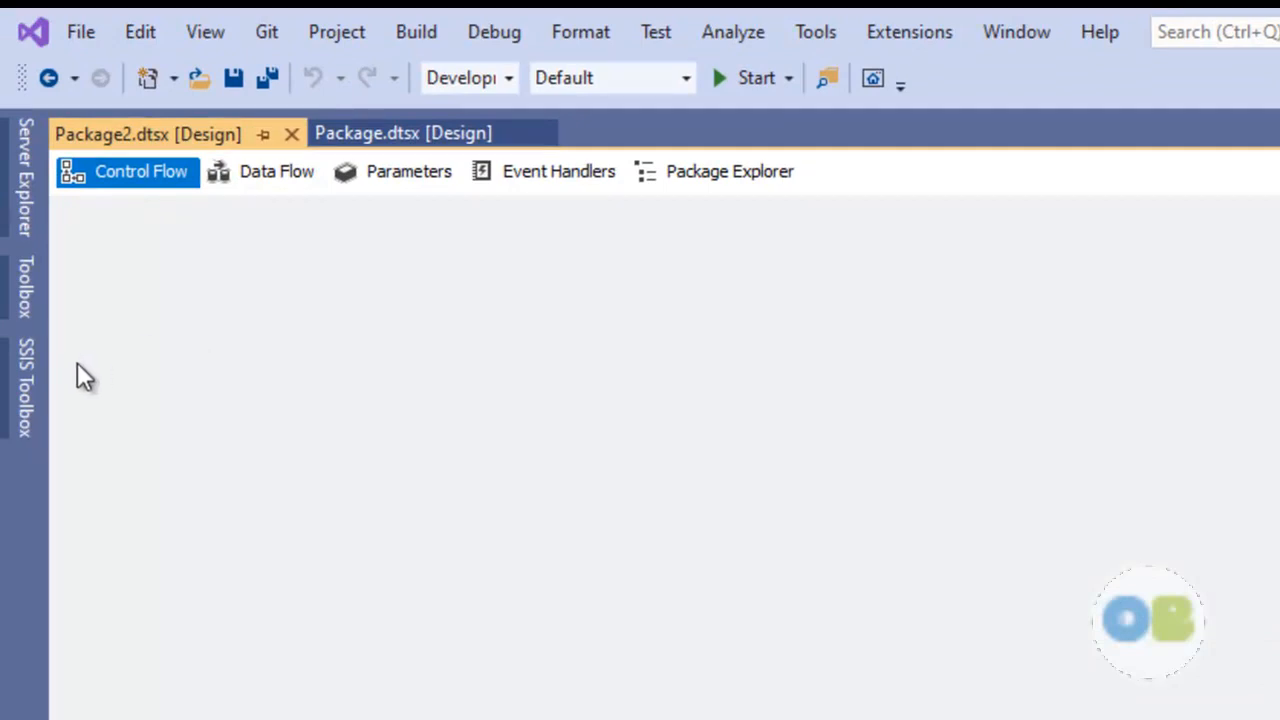
# - Add a Data Flow Task to the control flow of Package2.dtsx
pyautogui.click(16, 378)
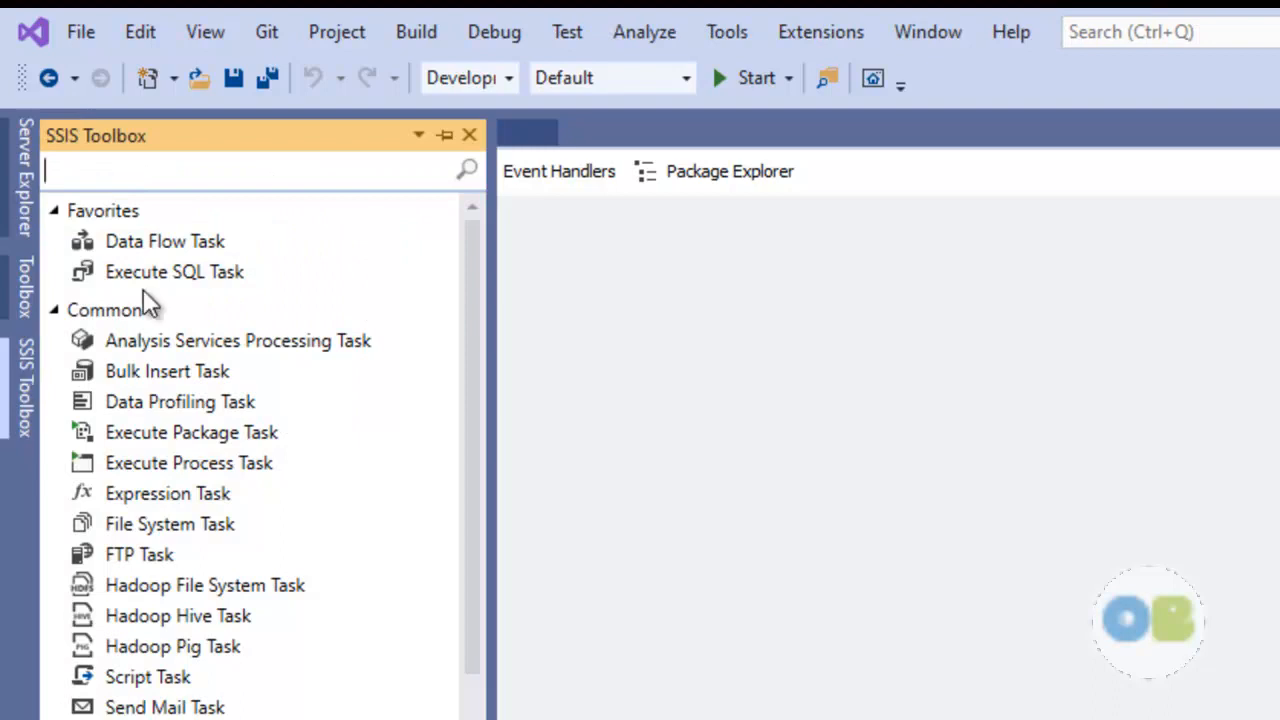
pyautogui.moveTo(180, 250); pyautogui.dragTo(590, 277)
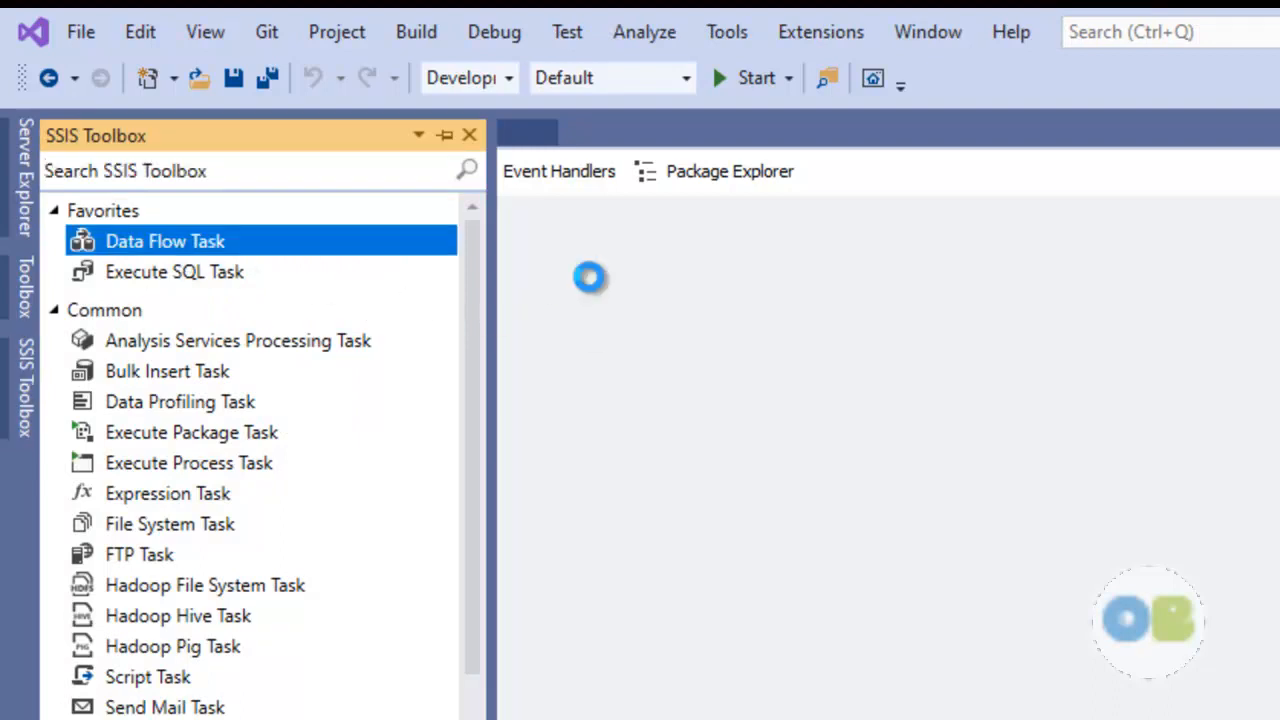
pyautogui.moveTo(686, 334); pyautogui.dragTo(386, 286)
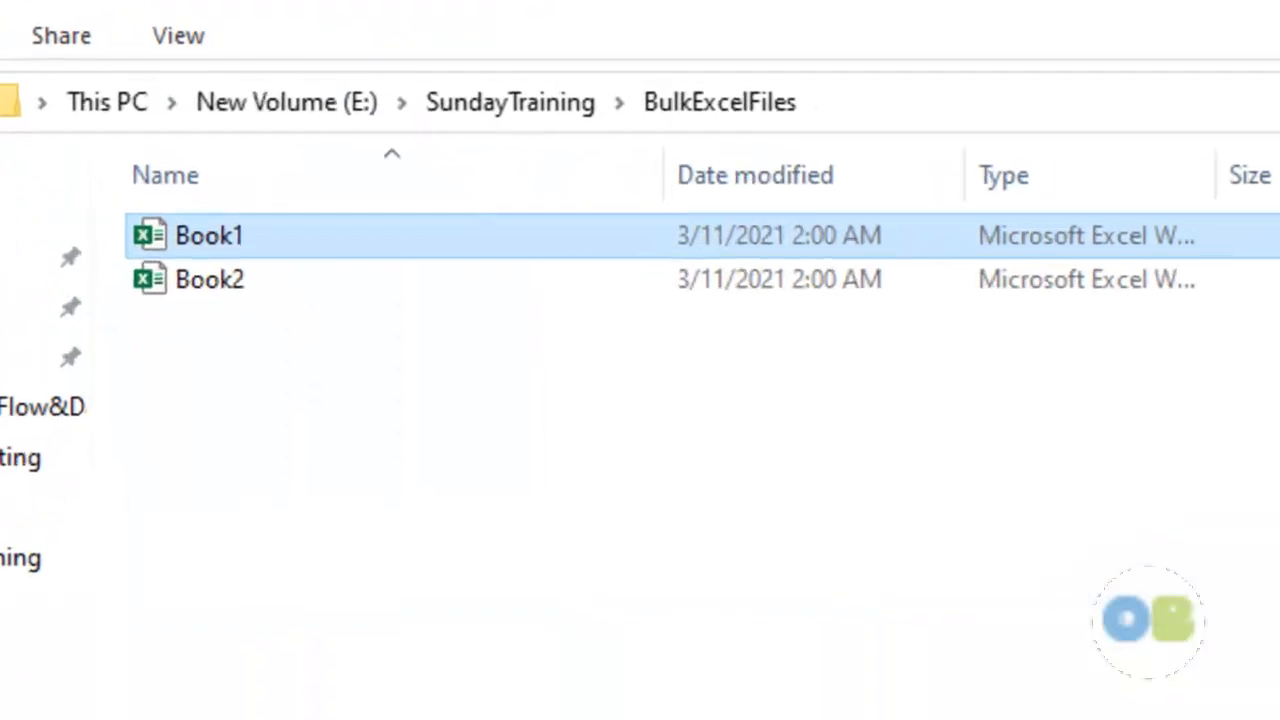
# - Switch to the BulkExcelFiles folder, open the Book1 workbook to examine its customer purchase rows, and close it
pyautogui.click(707, 506)
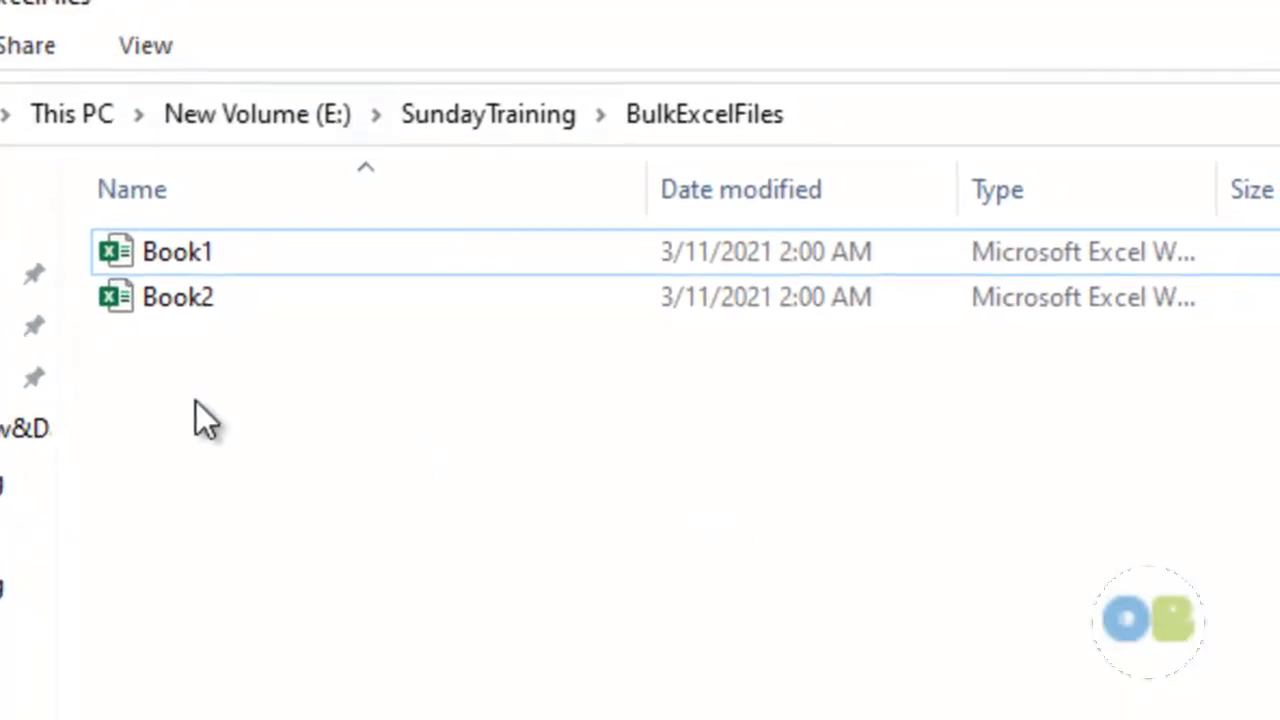
pyautogui.doubleClick(213, 250)
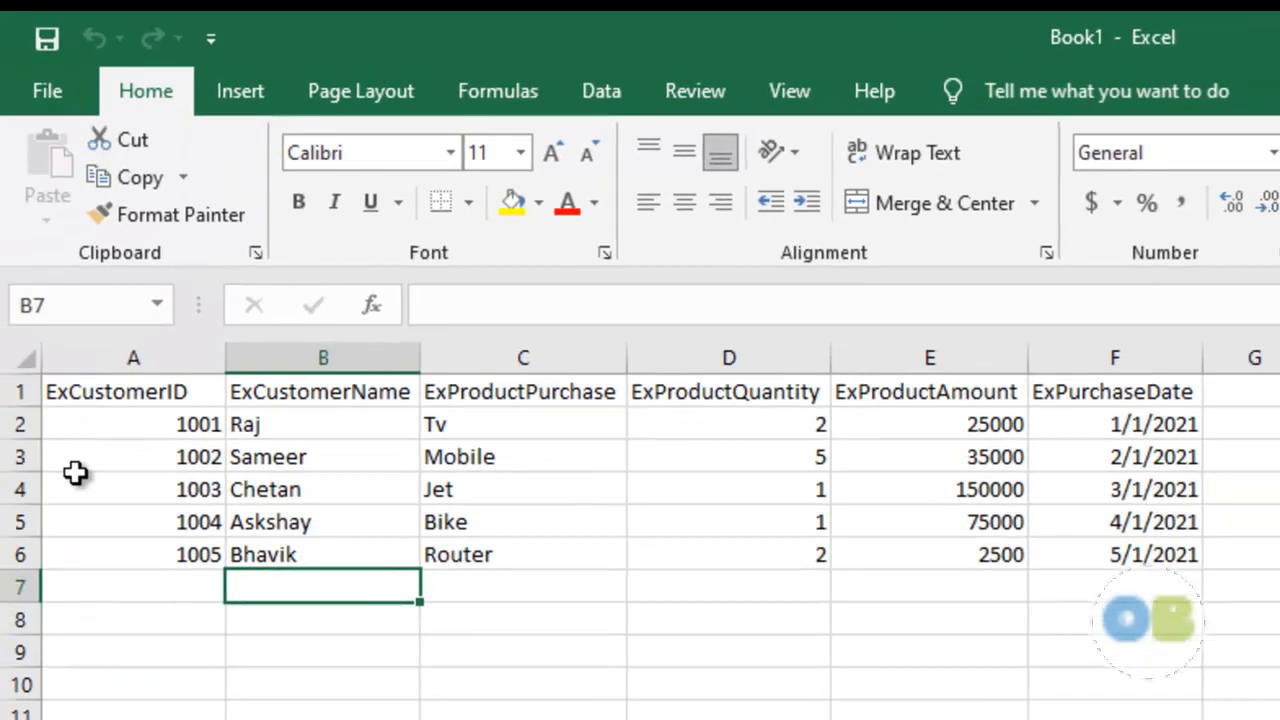
pyautogui.moveTo(143, 430); pyautogui.dragTo(1130, 549)
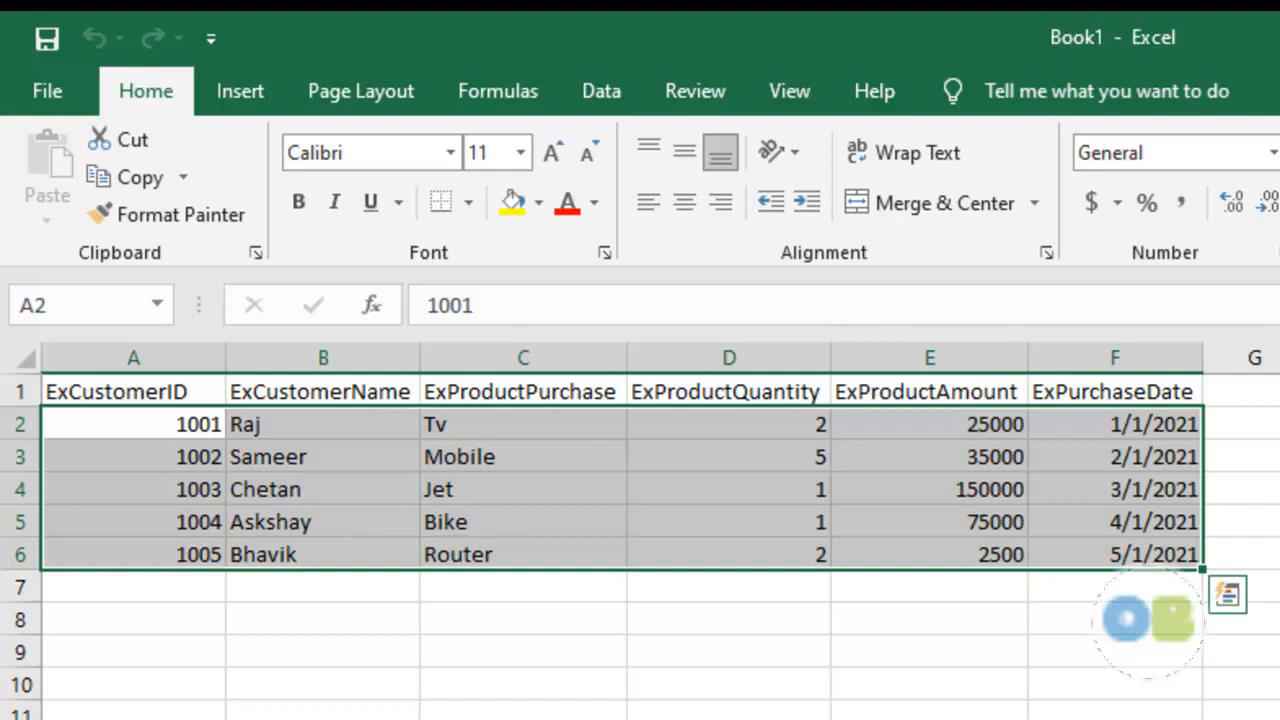
pyautogui.click(1279, 554)
pyautogui.click(150, 424)
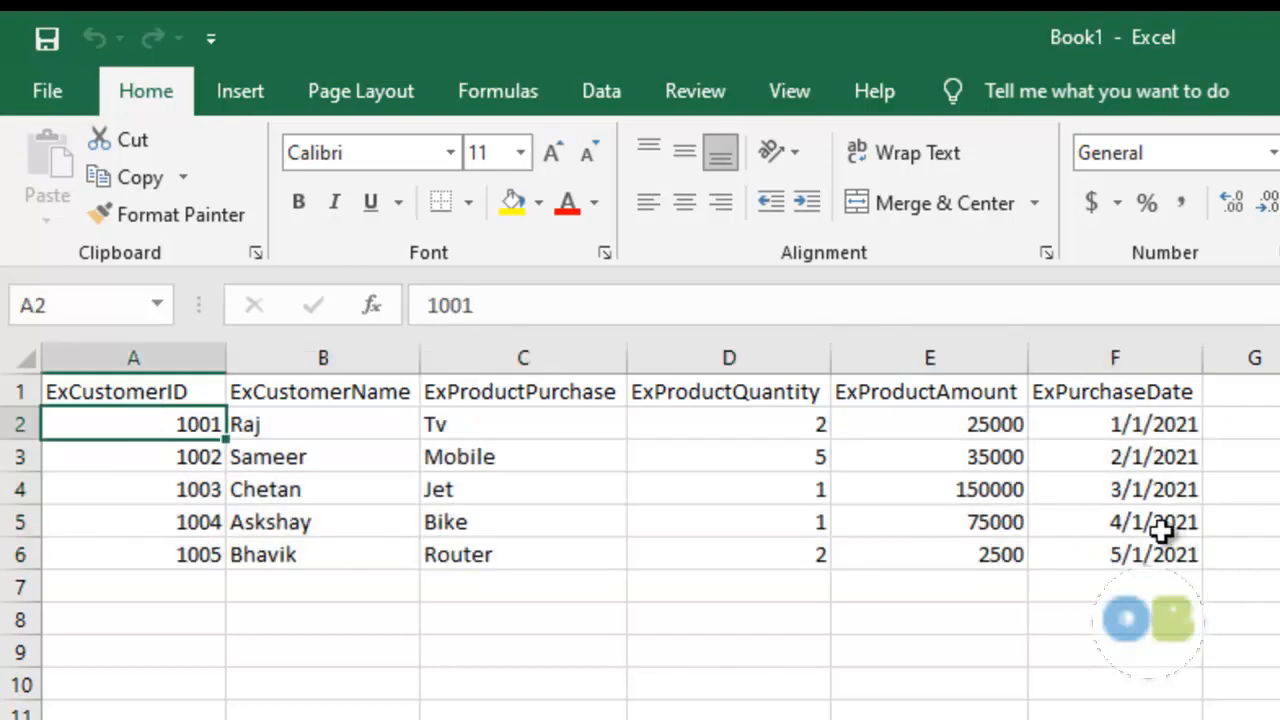
pyautogui.click(1279, 38)
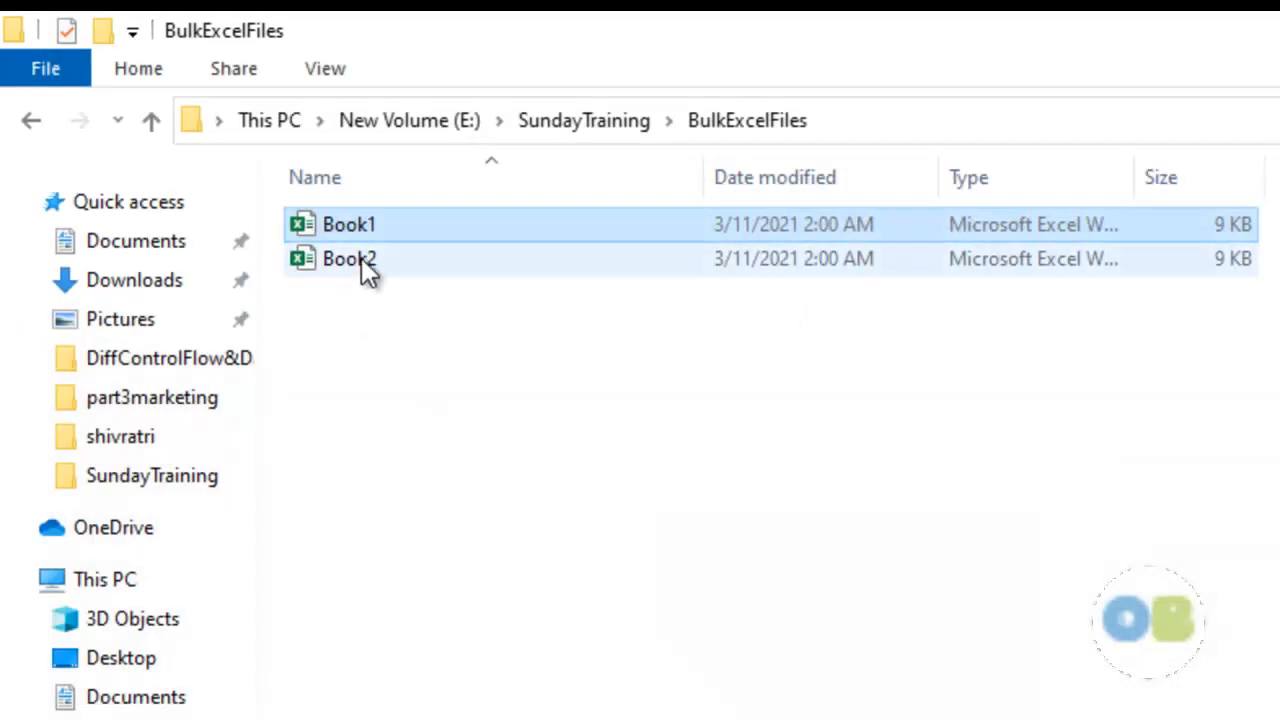
# - Open the Book2 workbook to examine its customer purchase rows and close it
pyautogui.doubleClick(361, 257)
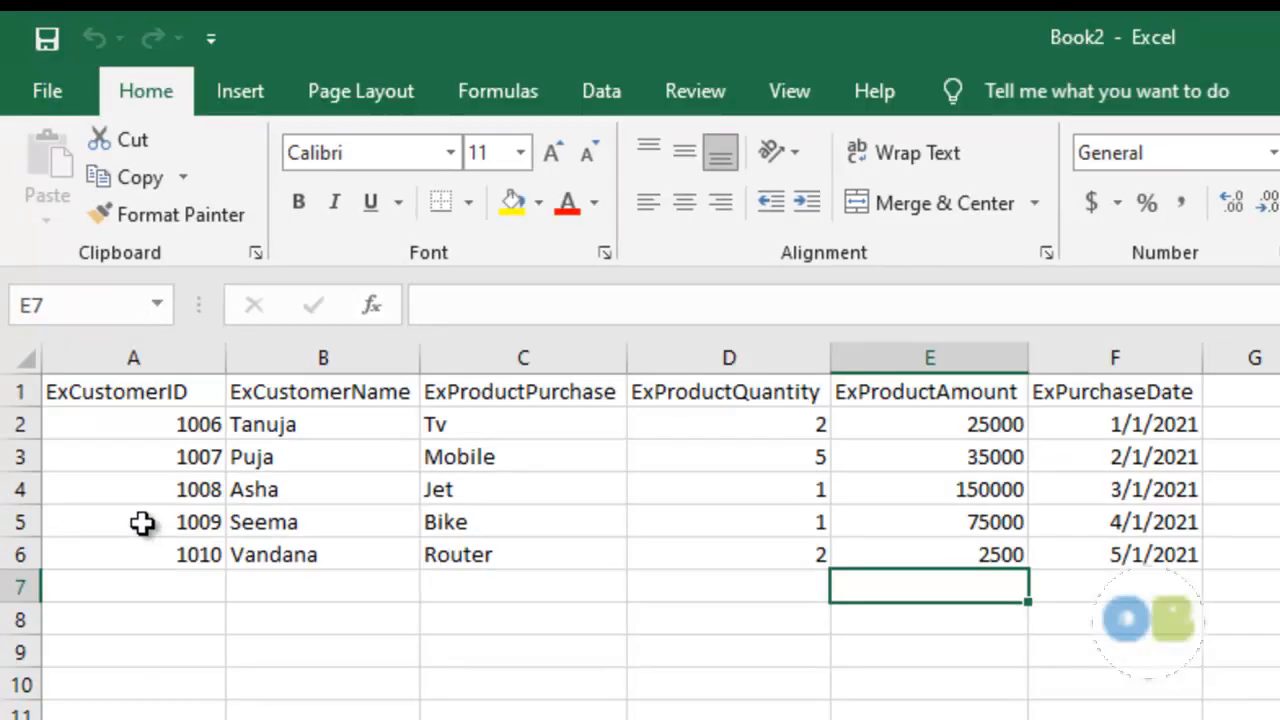
pyautogui.click(143, 522)
pyautogui.moveTo(137, 420)
pyautogui.mouseDown()
pyautogui.moveTo(369, 423)
pyautogui.moveTo(1080, 529)
pyautogui.moveTo(1170, 562)
pyautogui.mouseUp()
pyautogui.click(1008, 716)
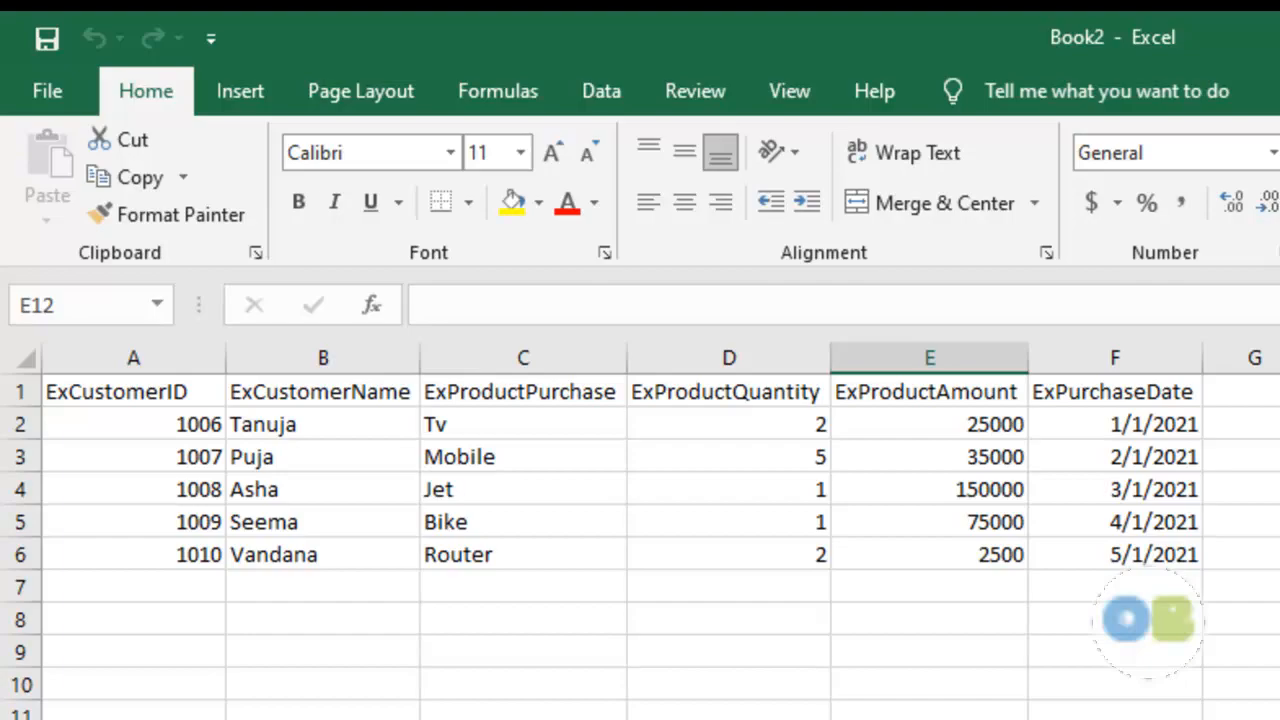
pyautogui.hotkey('alt', 'F4')
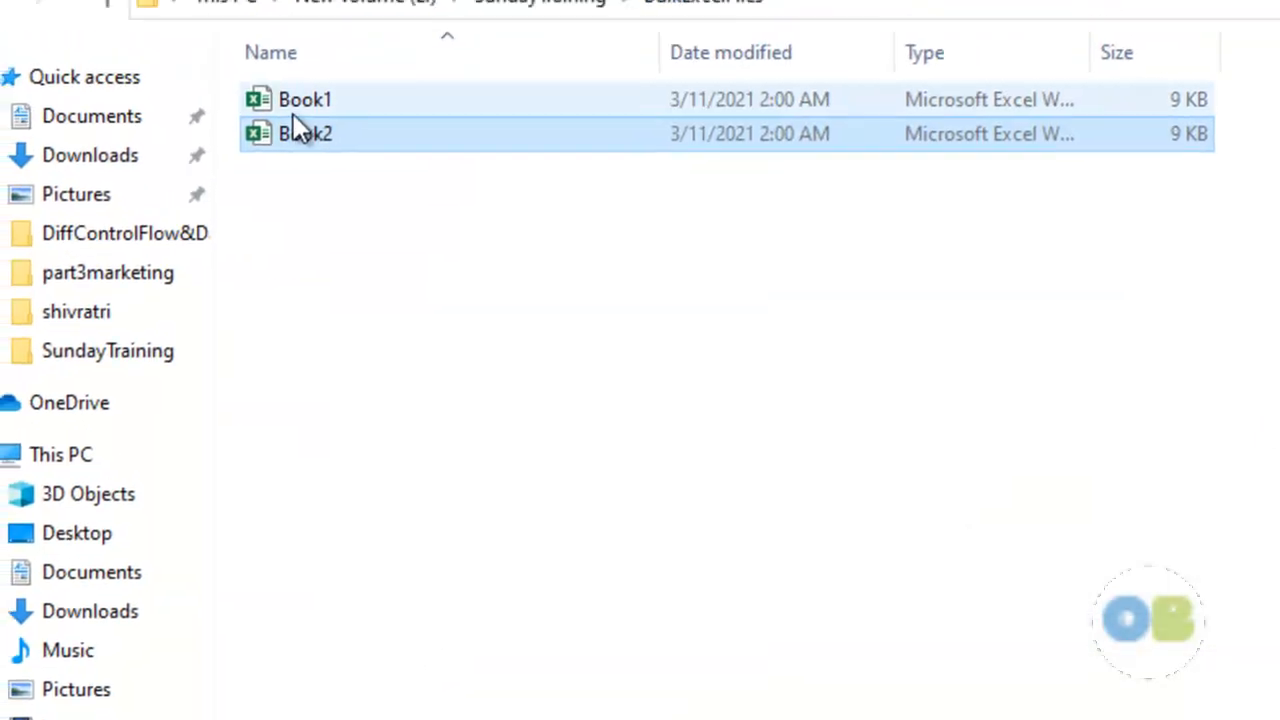
# - Reopen Book1 and place its window below the dbo.tblCustomer table design in SQL Server Management Studio to compare the columns
pyautogui.doubleClick(290, 58)
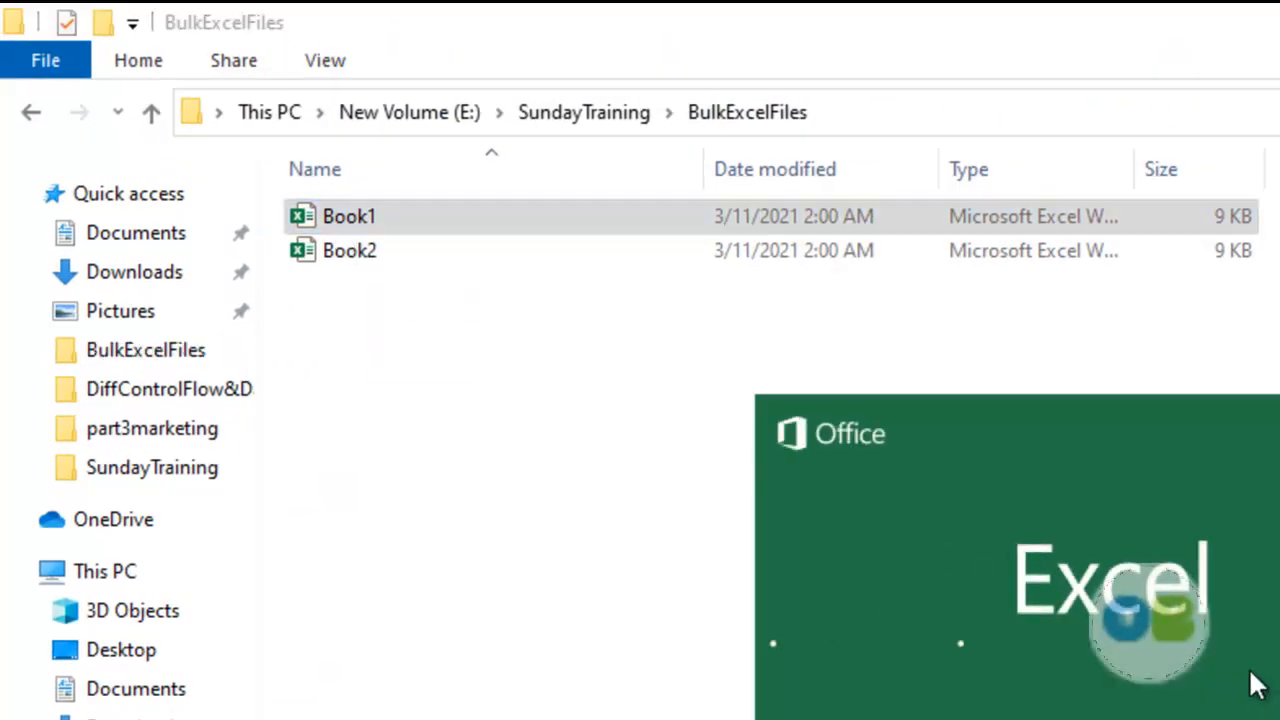
pyautogui.press('super+Down')
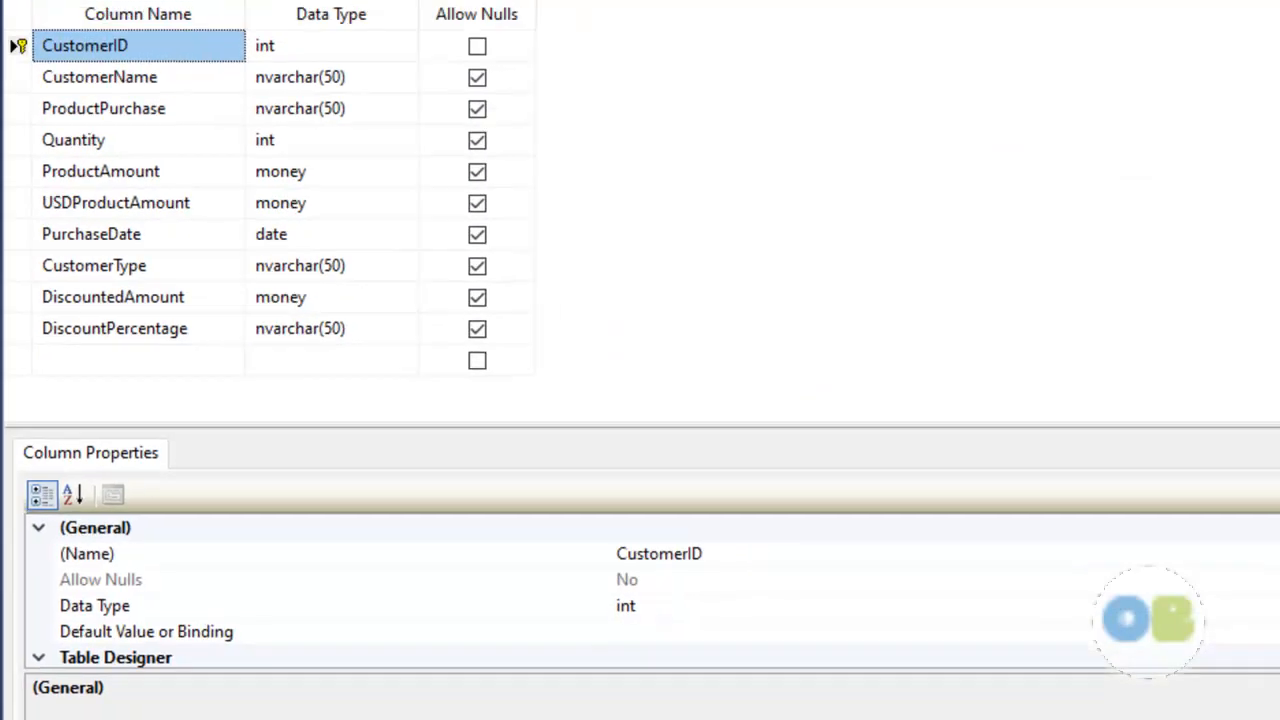
pyautogui.hotkey('alt', 'Tab')
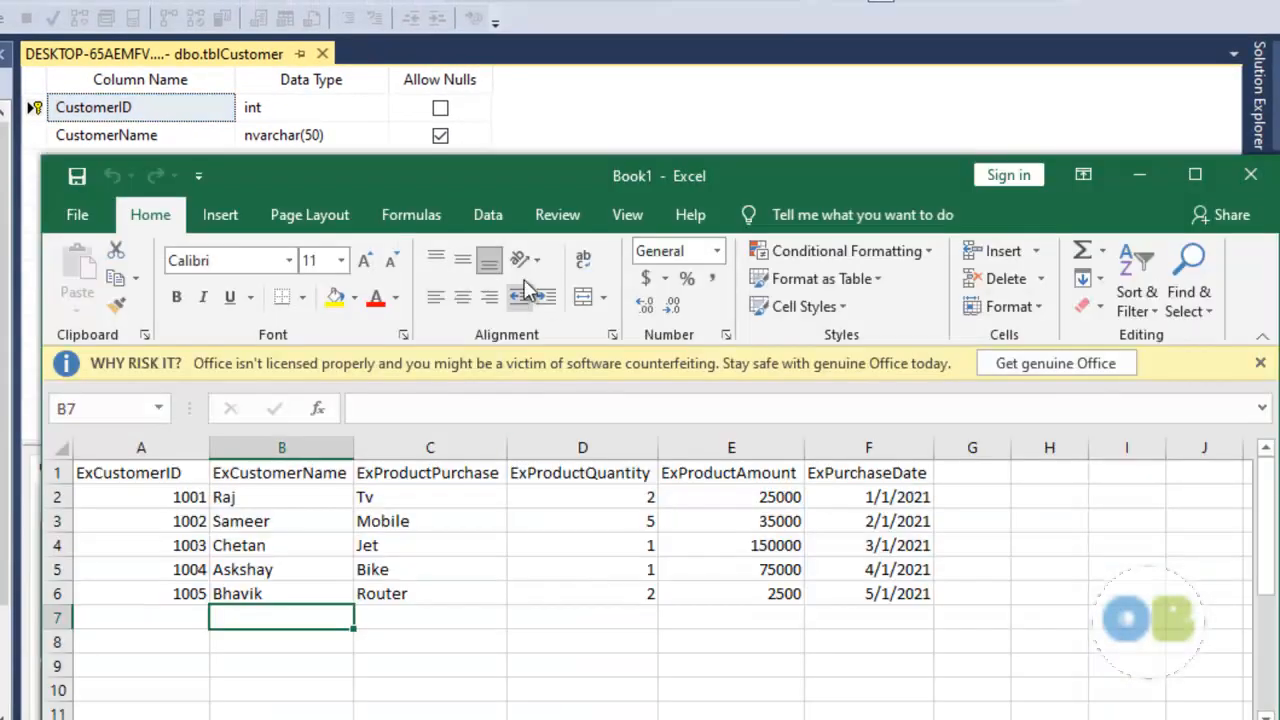
pyautogui.moveTo(538, 180); pyautogui.dragTo(326, 345)
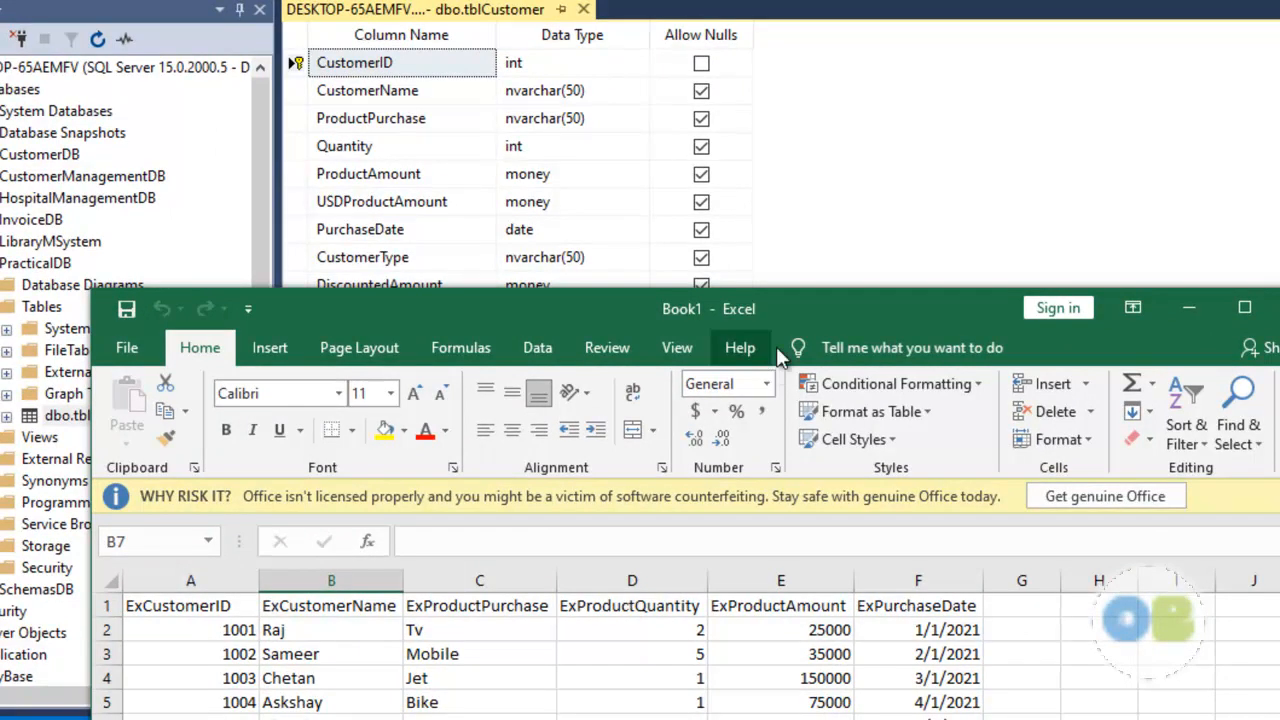
pyautogui.moveTo(805, 300); pyautogui.dragTo(770, 392)
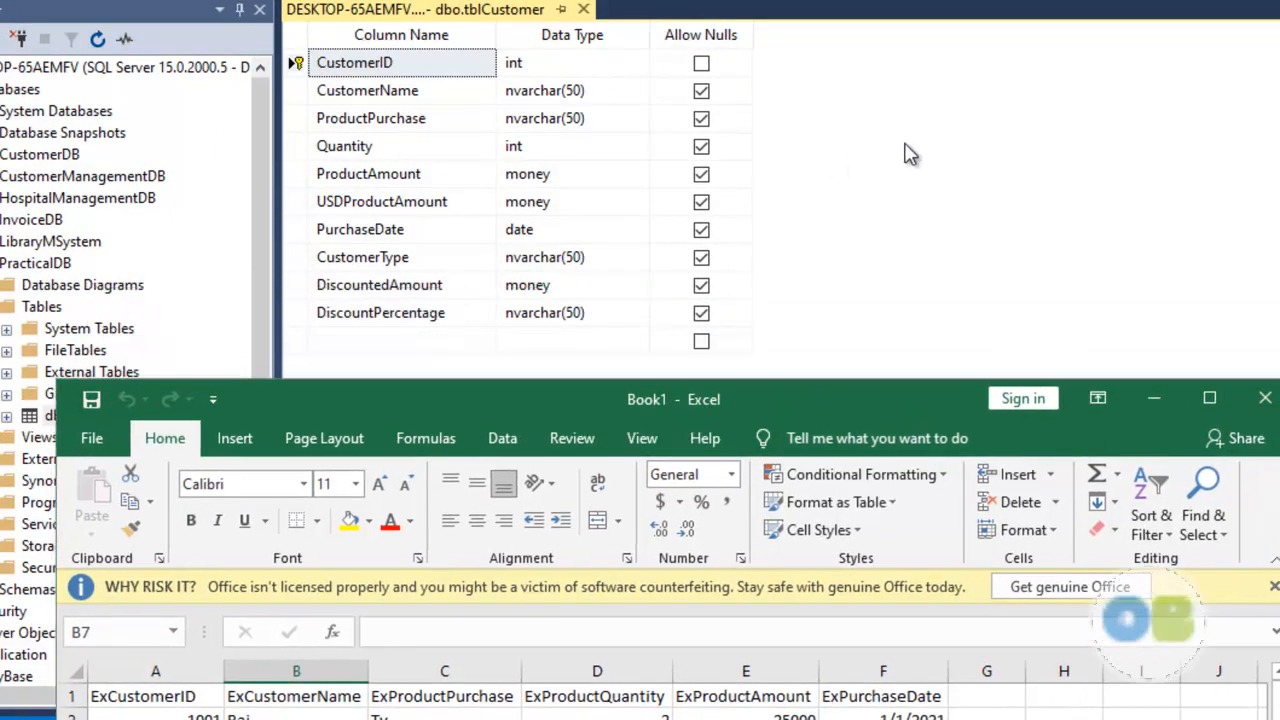
pyautogui.click(906, 148)
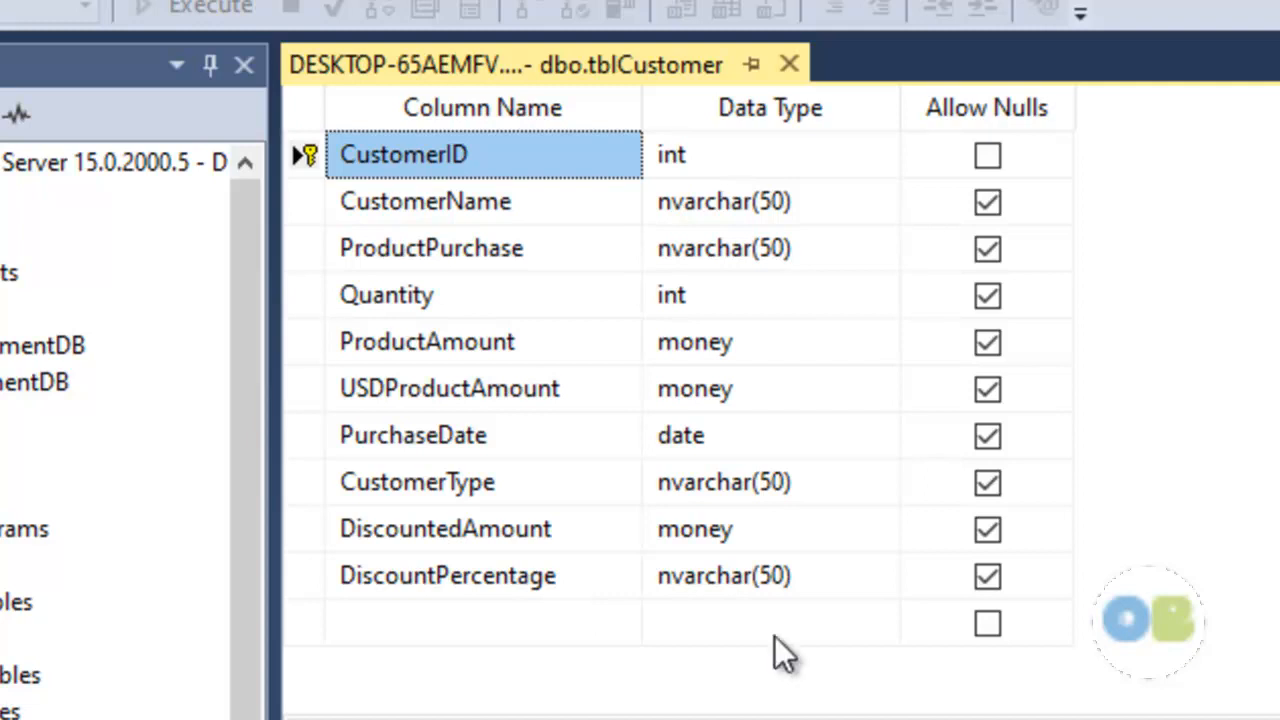
# - Return to the Book1 workbook and examine the values in the ExProductAmount column
pyautogui.hotkey('alt', 'Tab')
pyautogui.moveTo(1218, 710); pyautogui.dragTo(1157, 200)
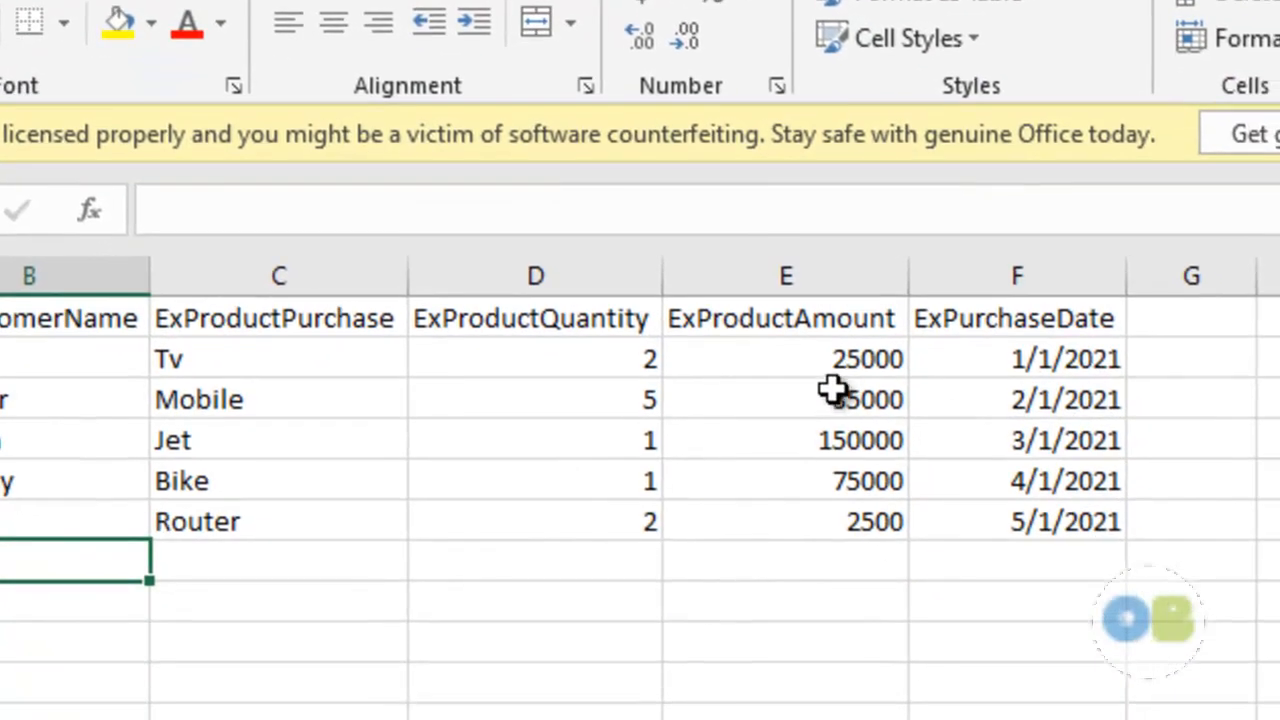
pyautogui.moveTo(835, 360); pyautogui.dragTo(826, 551)
# - Switch to Visual Studio, shift the Data Flow Task to the right, and add an Execute SQL Task on its left
pyautogui.hotkey('alt', 'Tab')
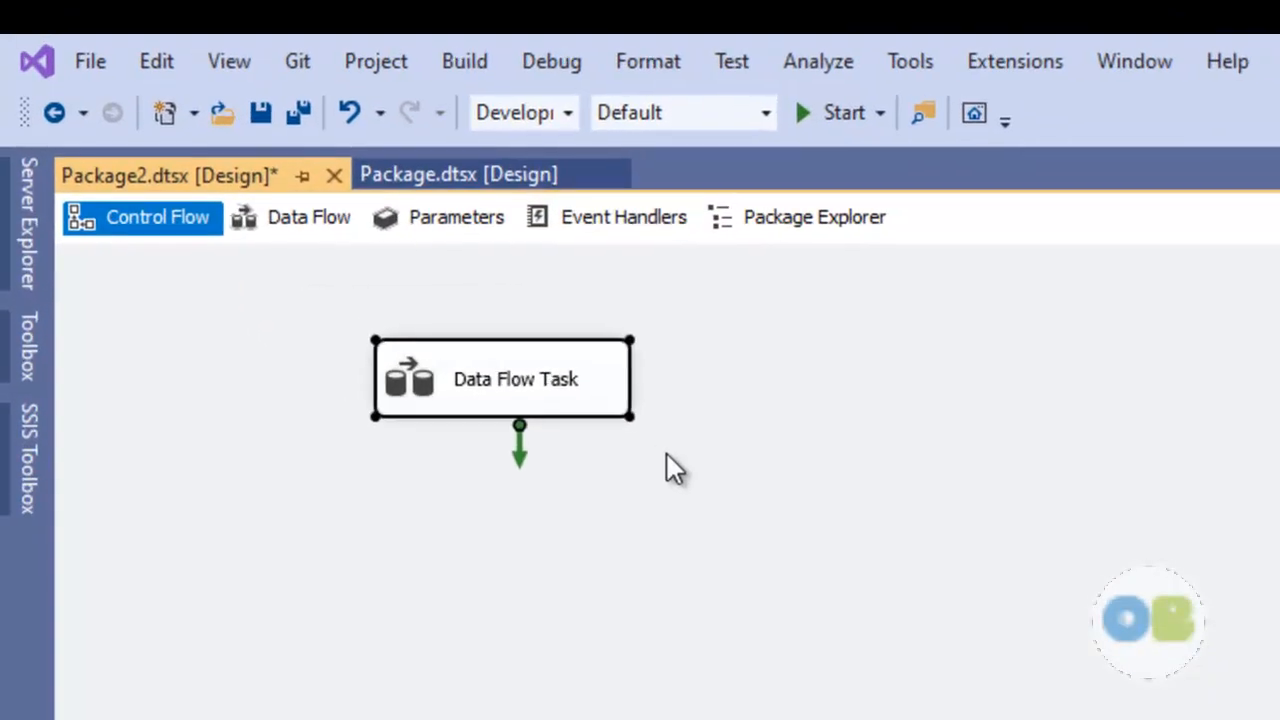
pyautogui.click(677, 466)
pyautogui.moveTo(522, 404); pyautogui.dragTo(680, 389)
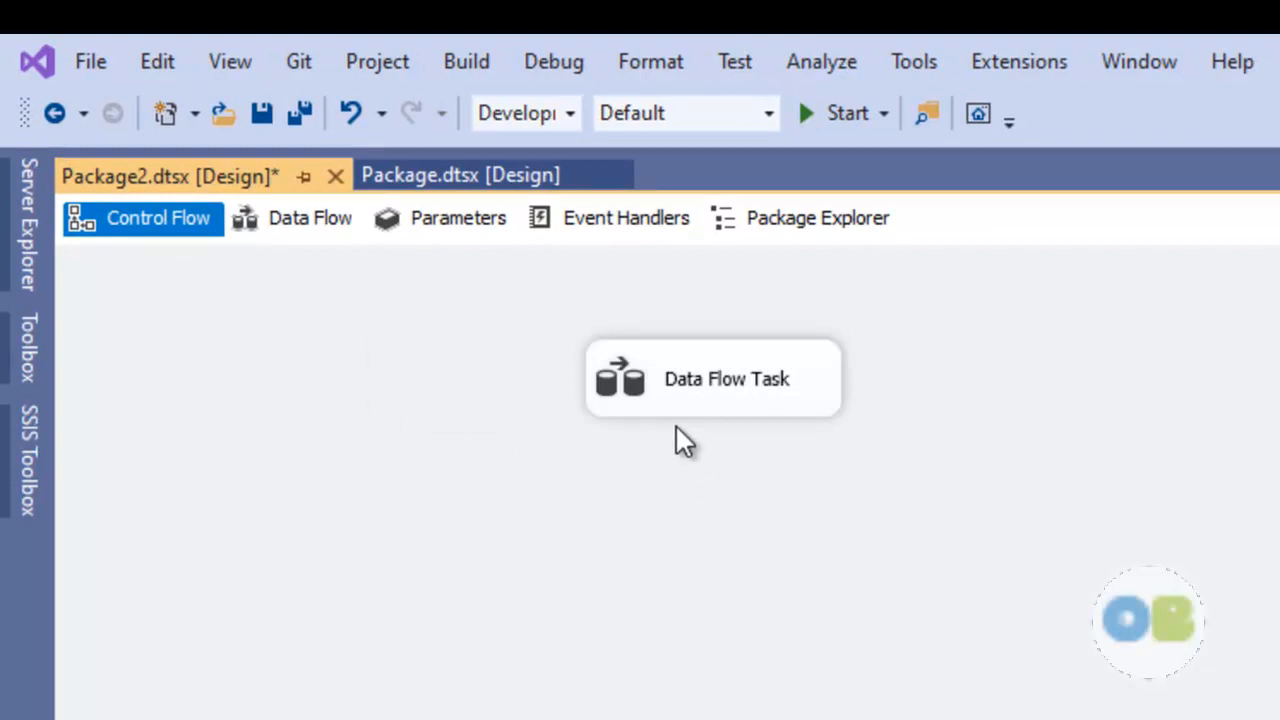
pyautogui.click(20, 480)
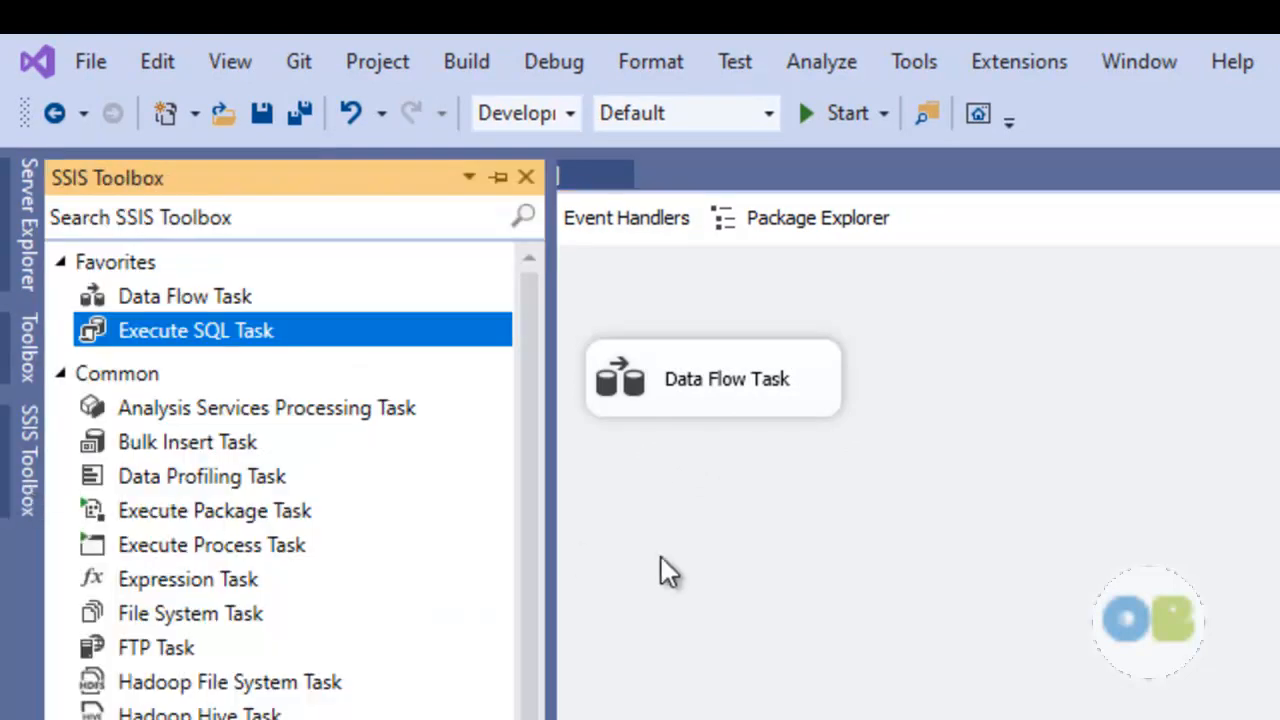
pyautogui.moveTo(180, 340); pyautogui.dragTo(302, 381)
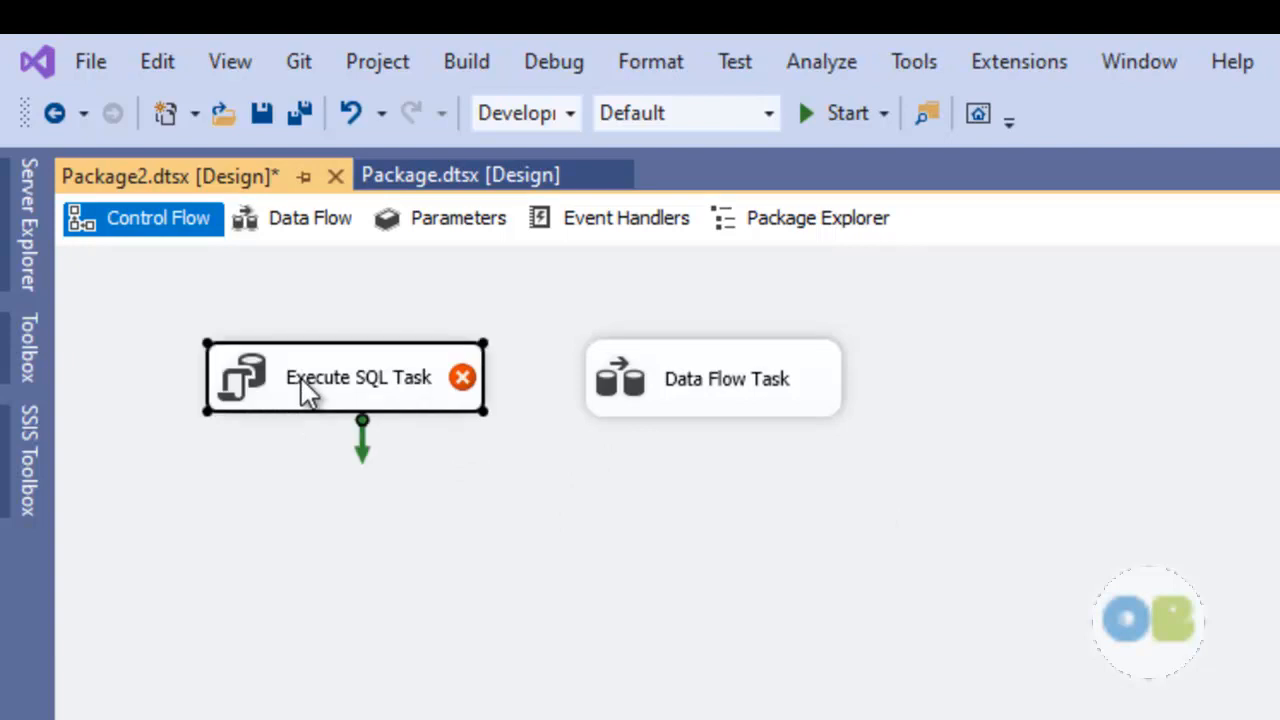
# - Set the Execute SQL Task's connection to LocalHost.PracticalDB
pyautogui.doubleClick(354, 398)
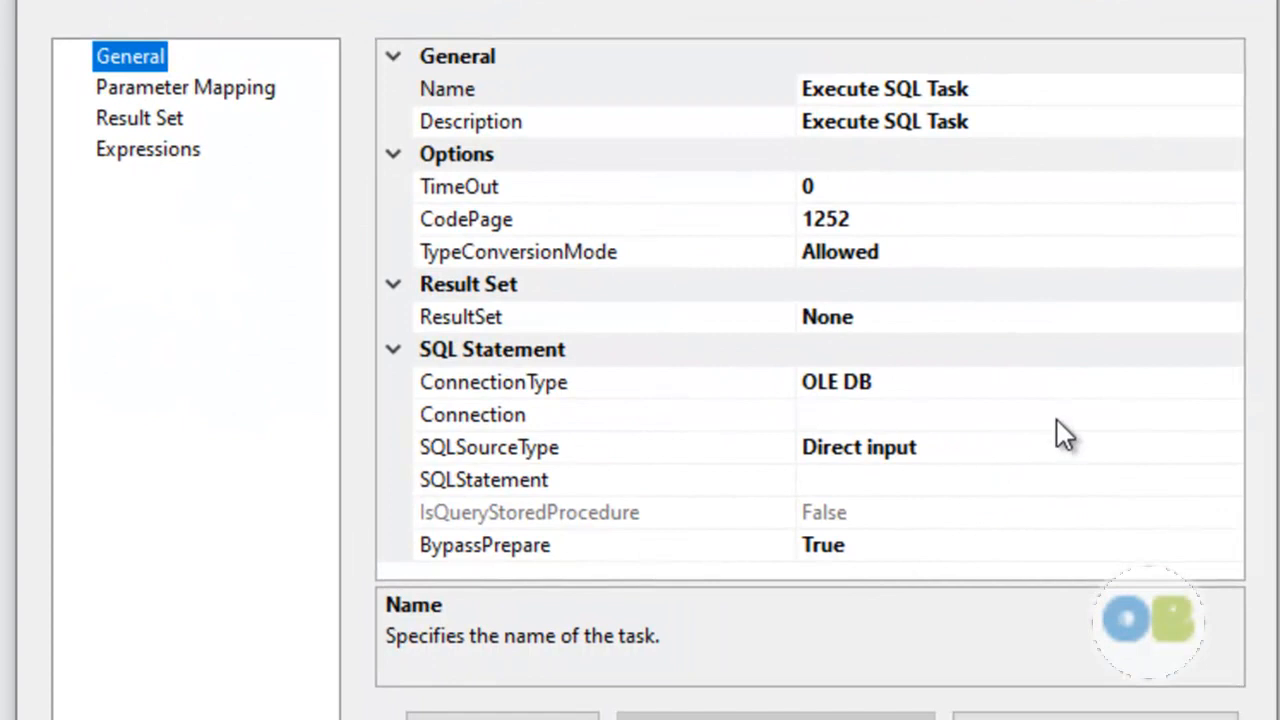
pyautogui.click(1057, 420)
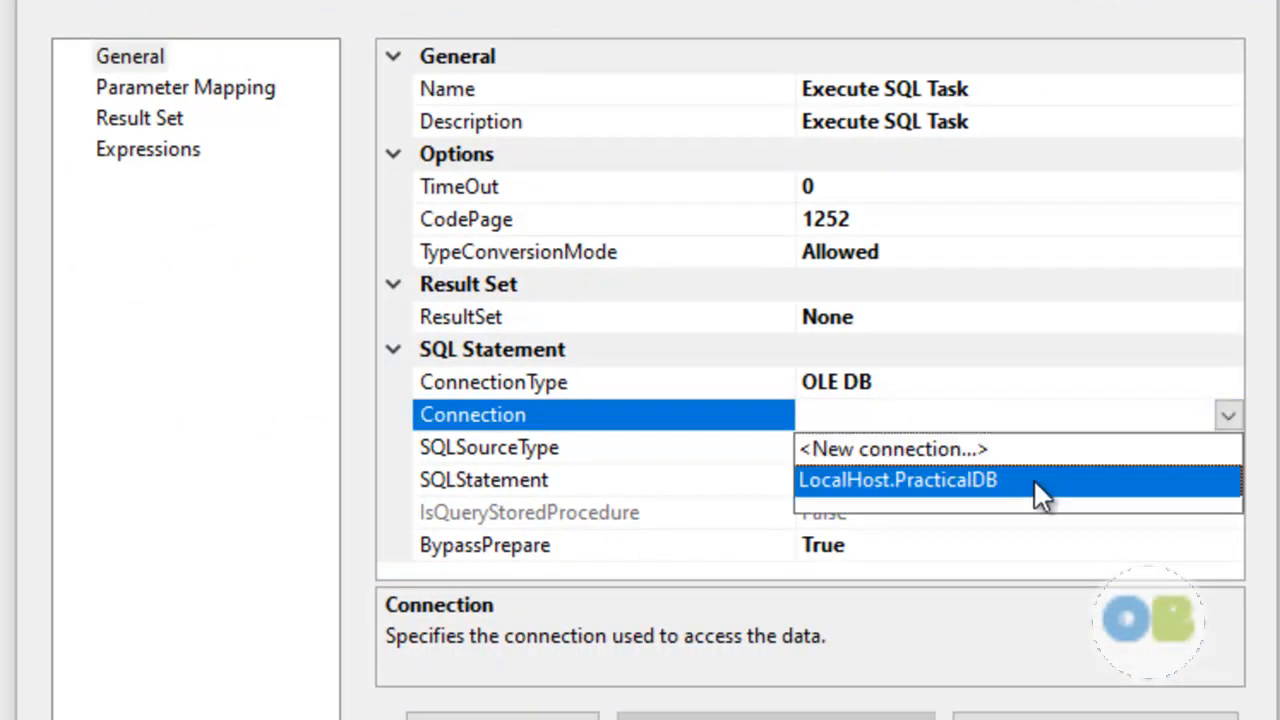
pyautogui.click(1035, 481)
# - Enter the SQL statement "Truncate Table [PracticalDB].[dbo].[tblCustomer]" for the Execute SQL Task and accept the task settings
pyautogui.click(880, 482)
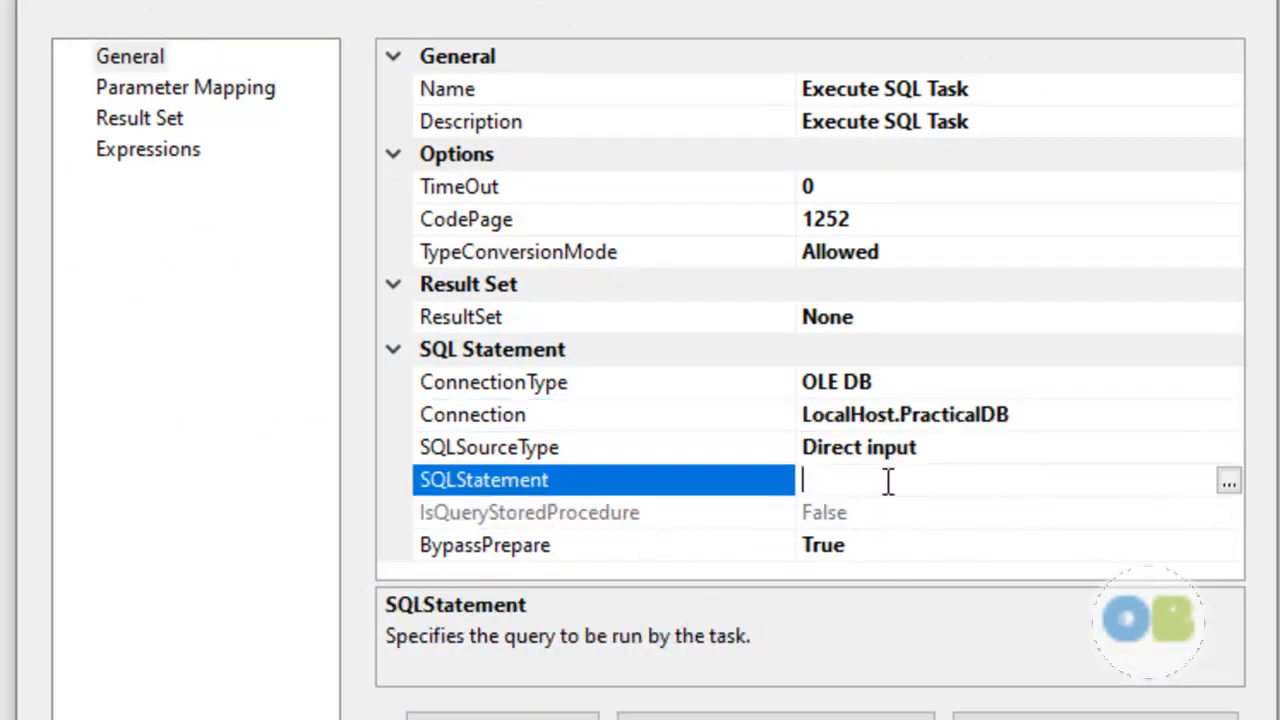
pyautogui.click(1228, 483)
pyautogui.write('Truncate ')
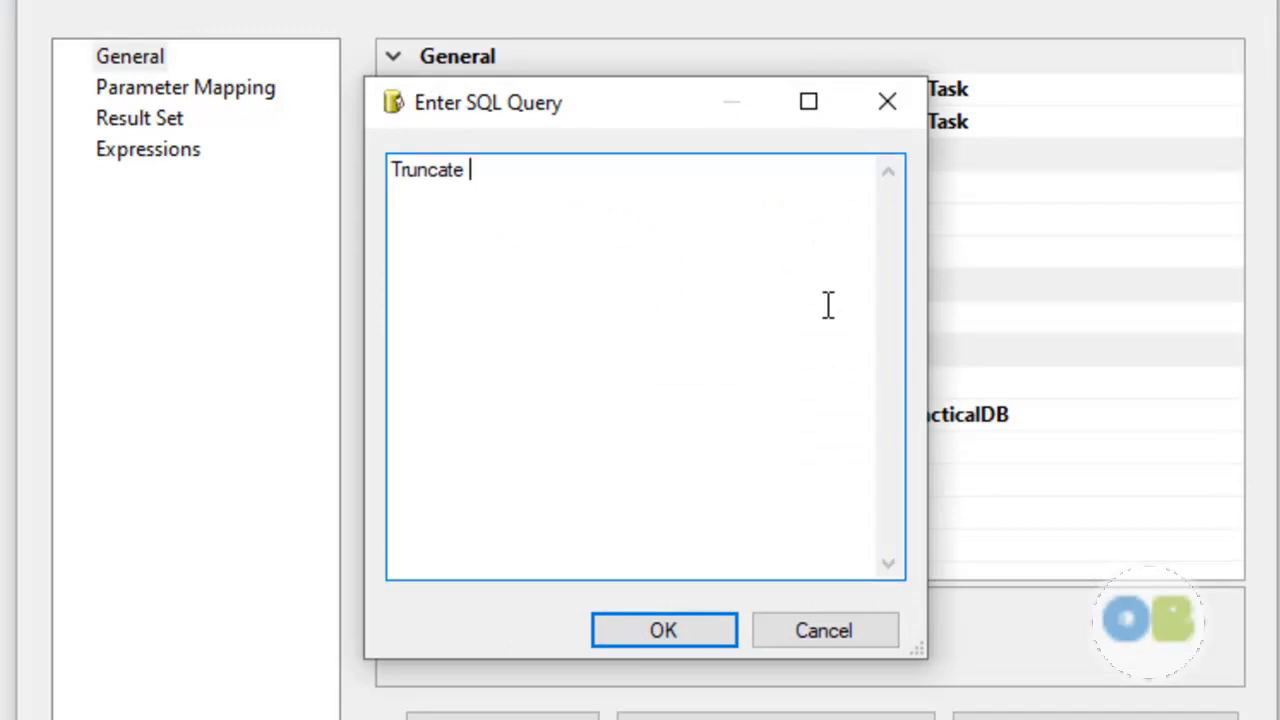
pyautogui.write('Table')
pyautogui.write('[PracticalDB].[dbo].[tblCustomer]')
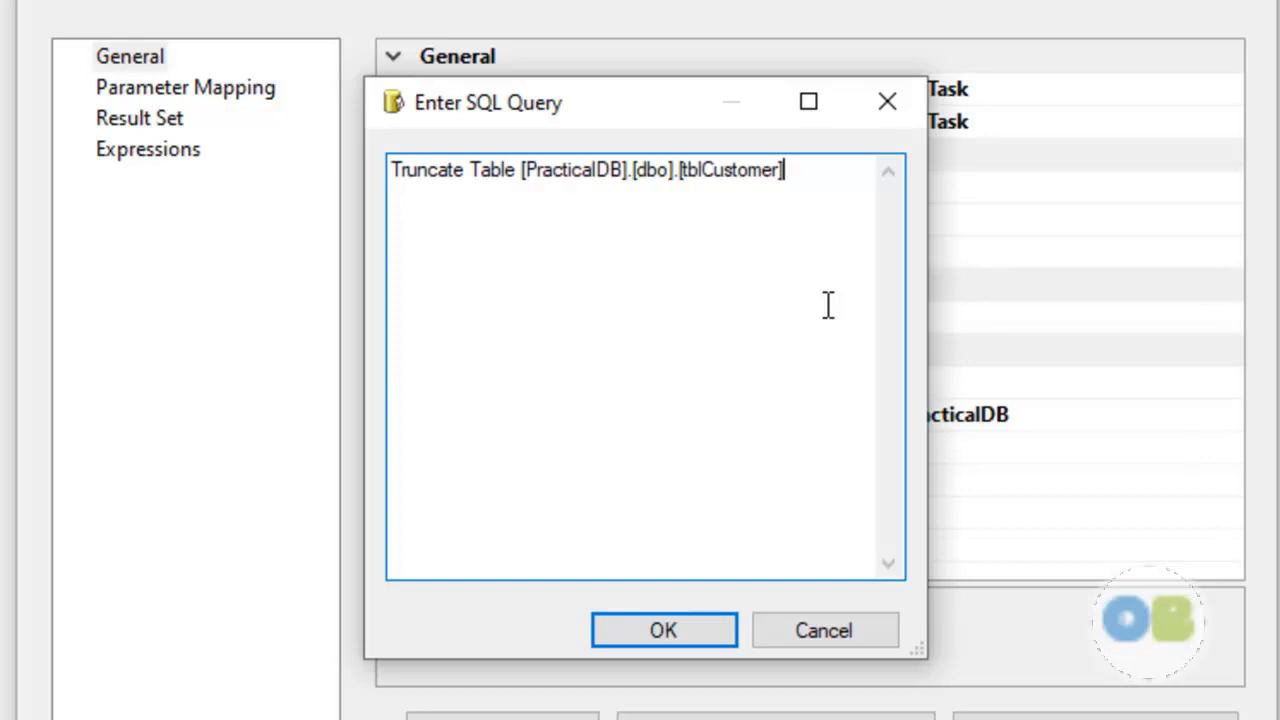
pyautogui.click(664, 630)
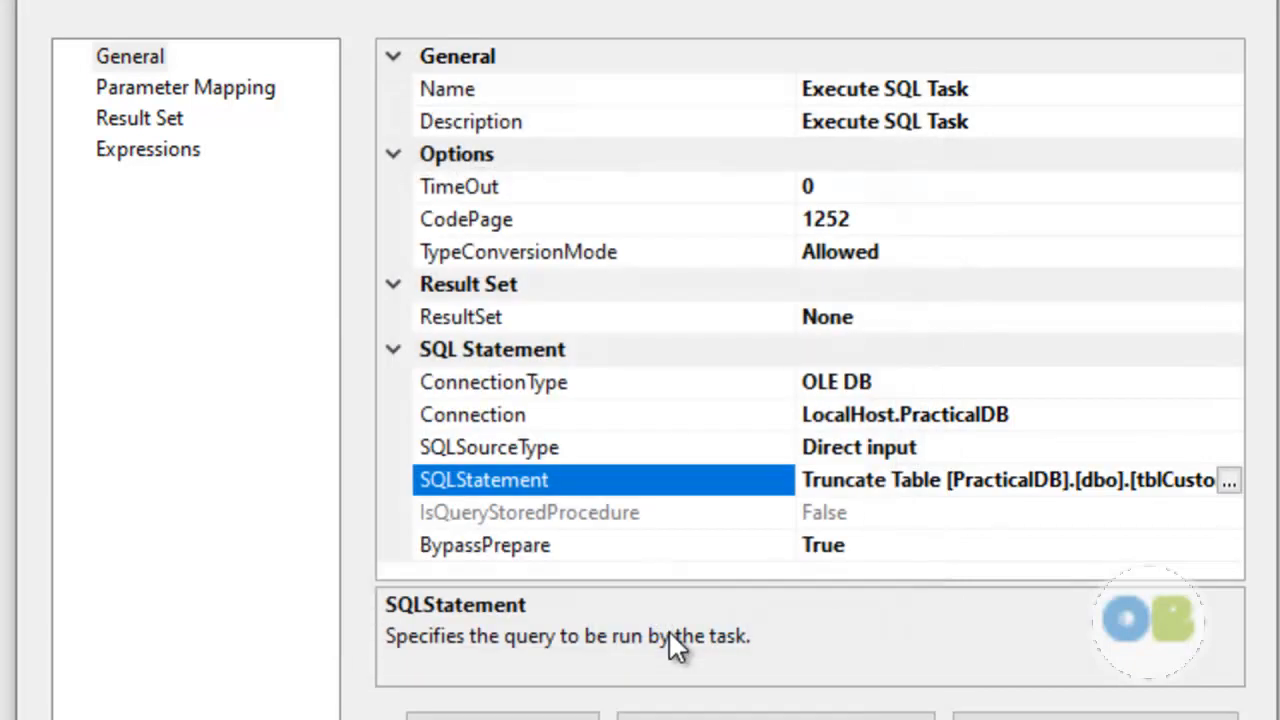
pyautogui.click(860, 719)
# - Connect the Execute SQL Task to the Data Flow Task with its success precedence constraint
pyautogui.click(531, 468)
pyautogui.click(367, 390)
pyautogui.moveTo(366, 449); pyautogui.dragTo(622, 392)
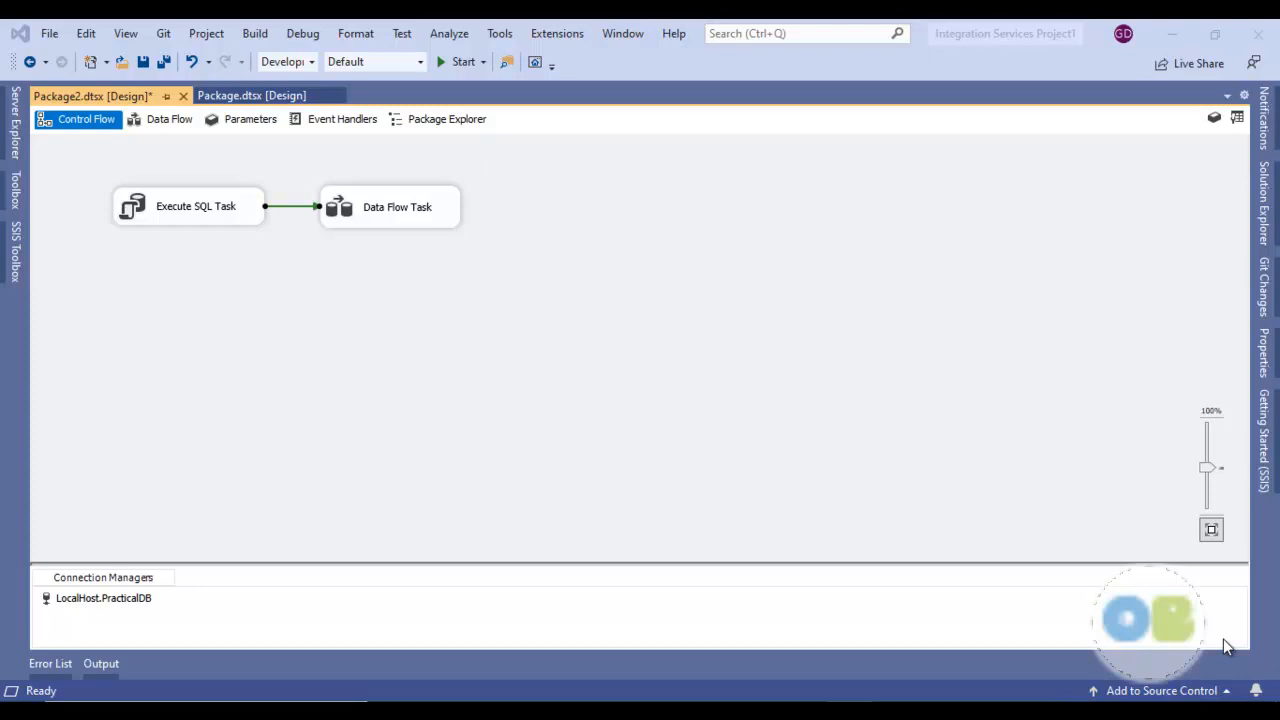
# - Open the Data Flow Task's design canvas and compare the tblCustomer columns with the columns in Book1
pyautogui.doubleClick(412, 210)
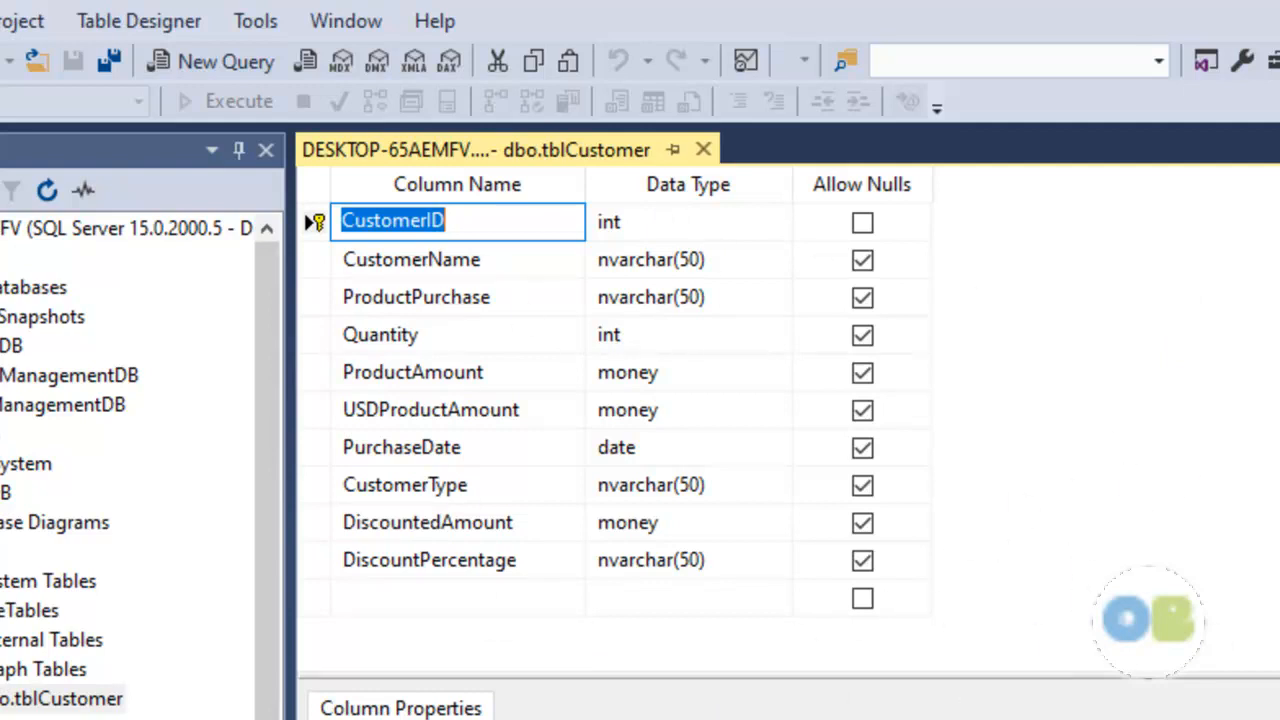
pyautogui.hotkey('alt', 'Tab')
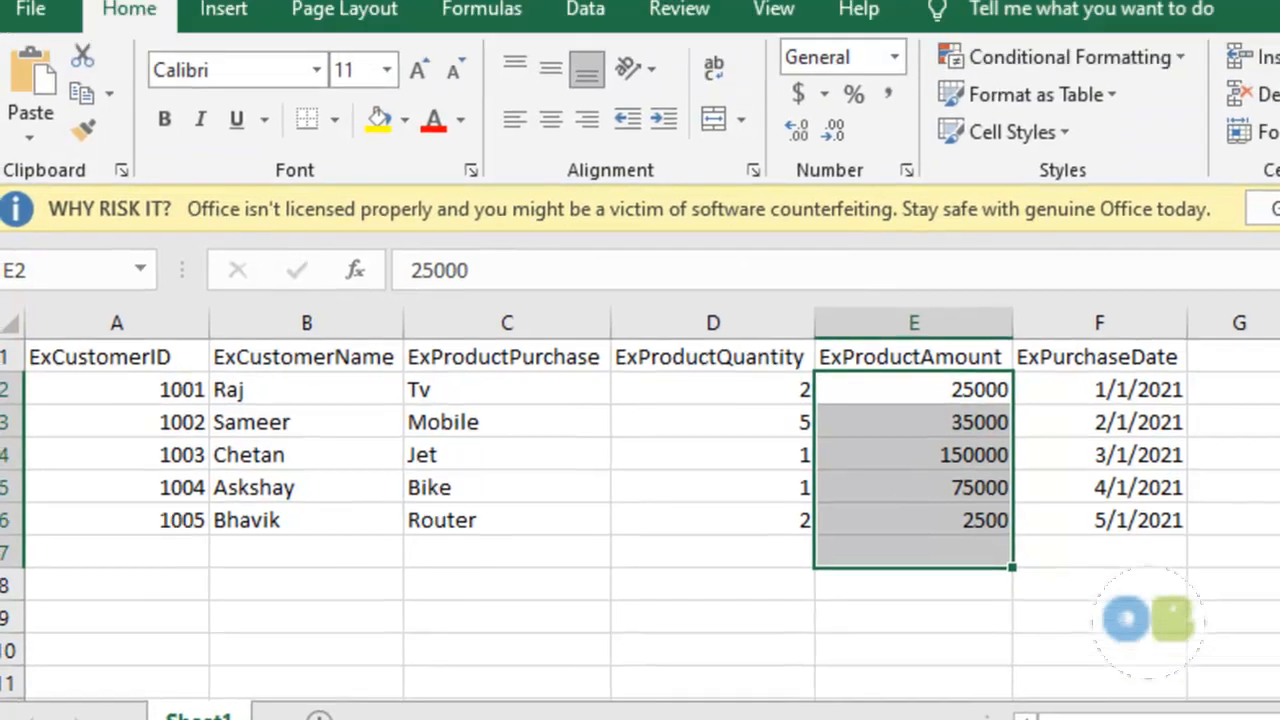
pyautogui.hotkey('alt', 'Tab')
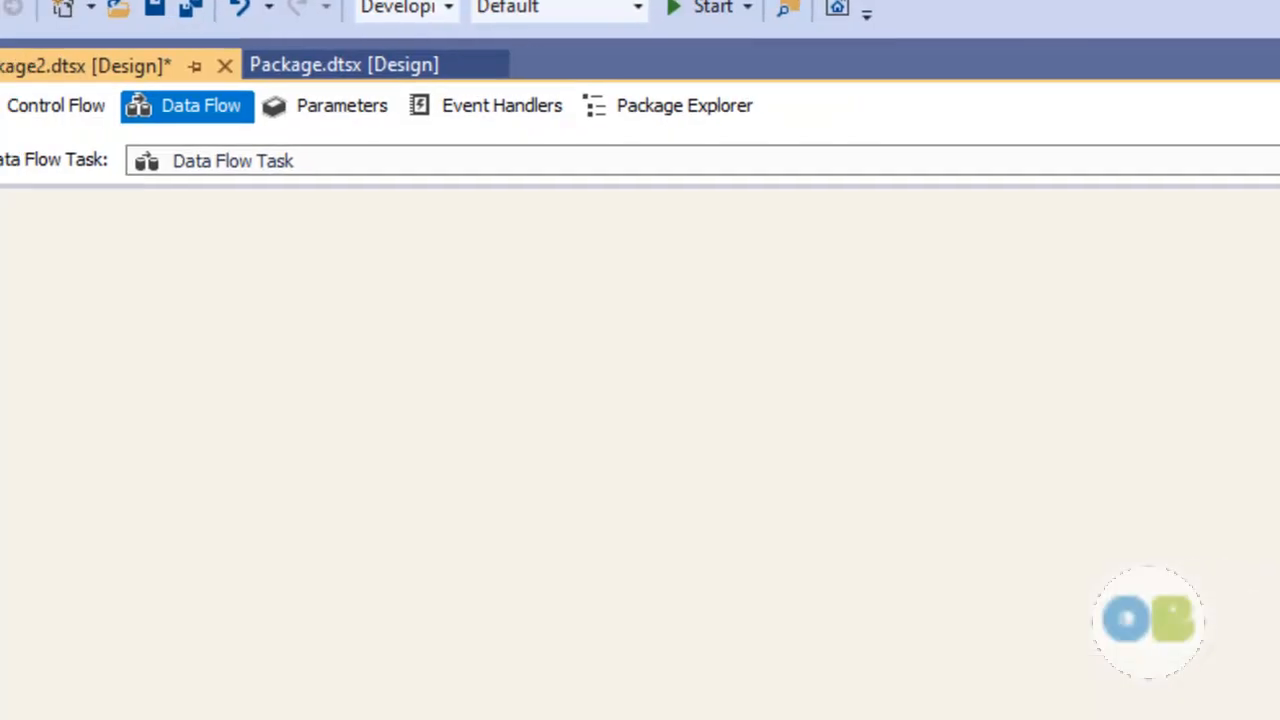
# - Add an Excel Source to the data flow and position it near the canvas's upper left
pyautogui.click(19, 313)
pyautogui.scroll(-12, 344, 510)
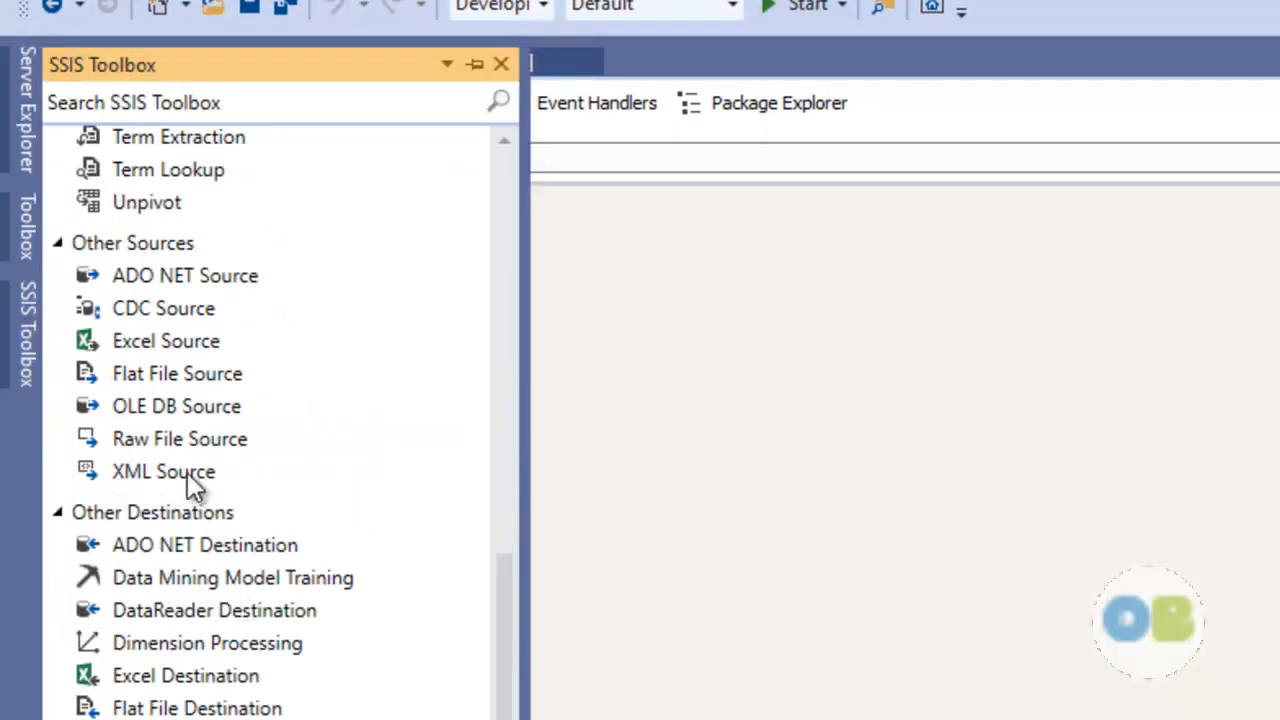
pyautogui.moveTo(128, 350); pyautogui.dragTo(810, 381)
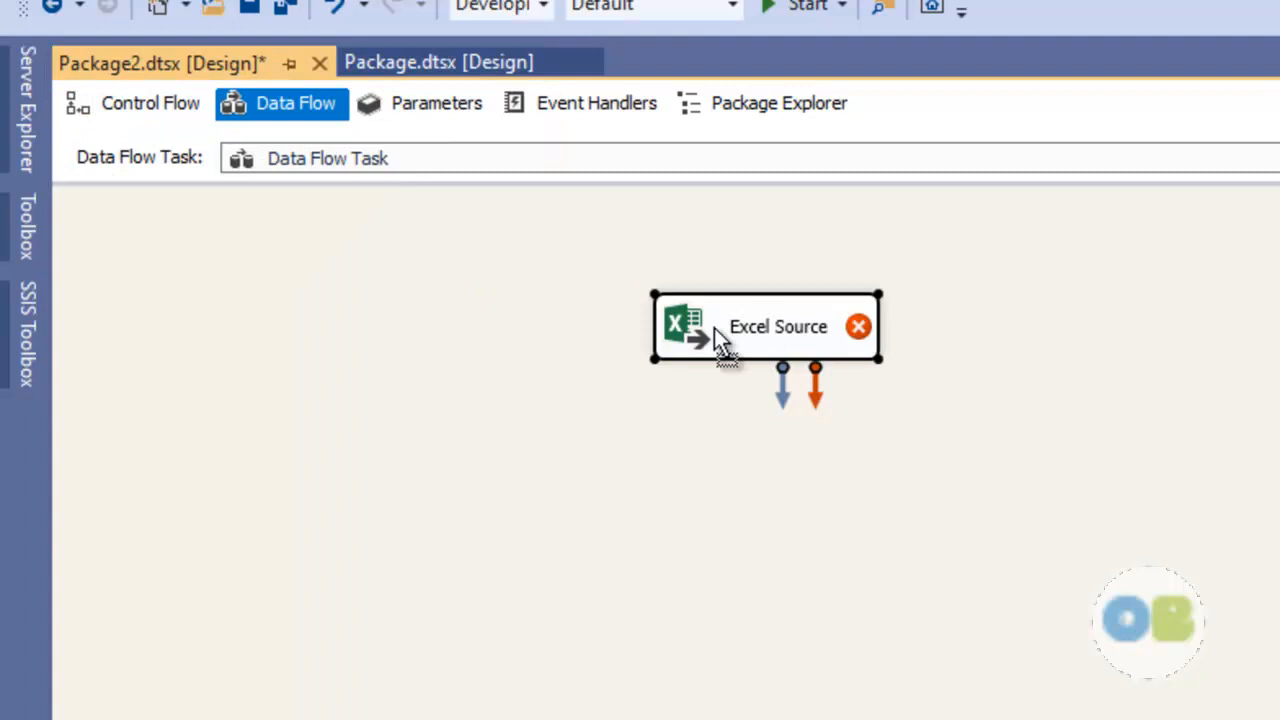
pyautogui.moveTo(714, 328); pyautogui.dragTo(220, 274)
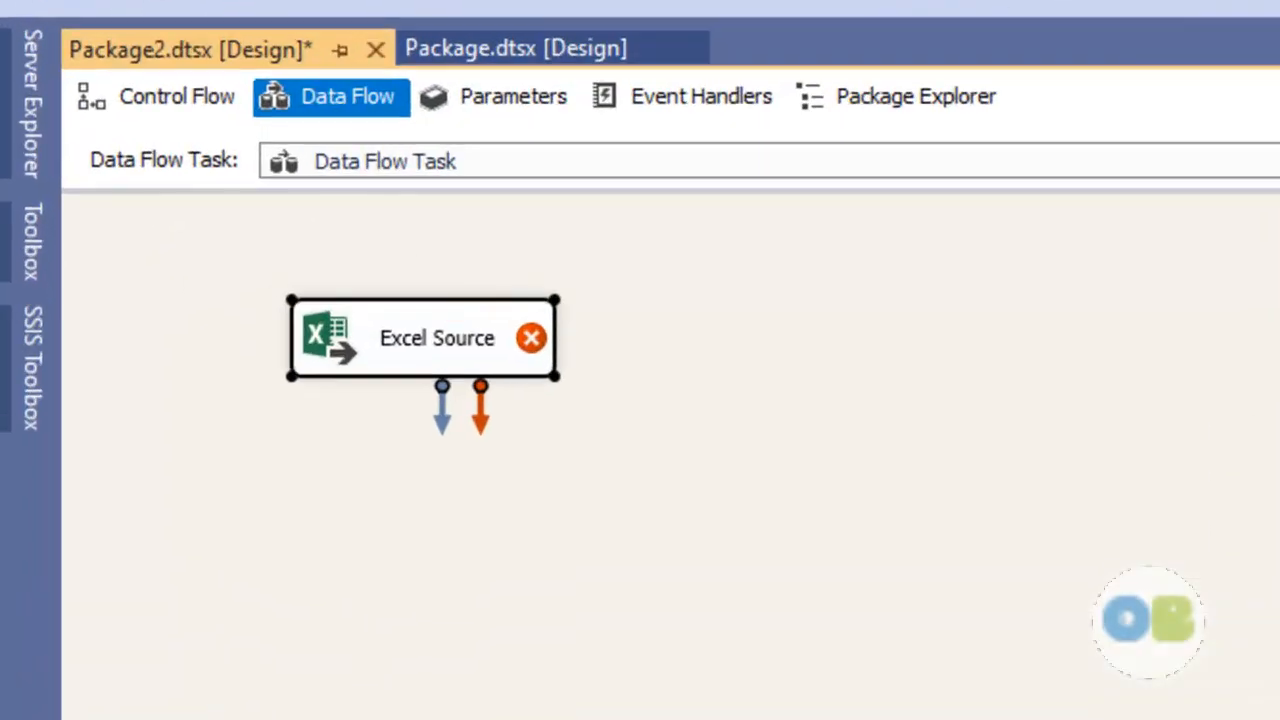
# - Create an Excel connection for the Excel Source to Book2.xlsx in BulkExcelFiles, using the Microsoft Excel 2016 version
pyautogui.doubleClick(507, 357)
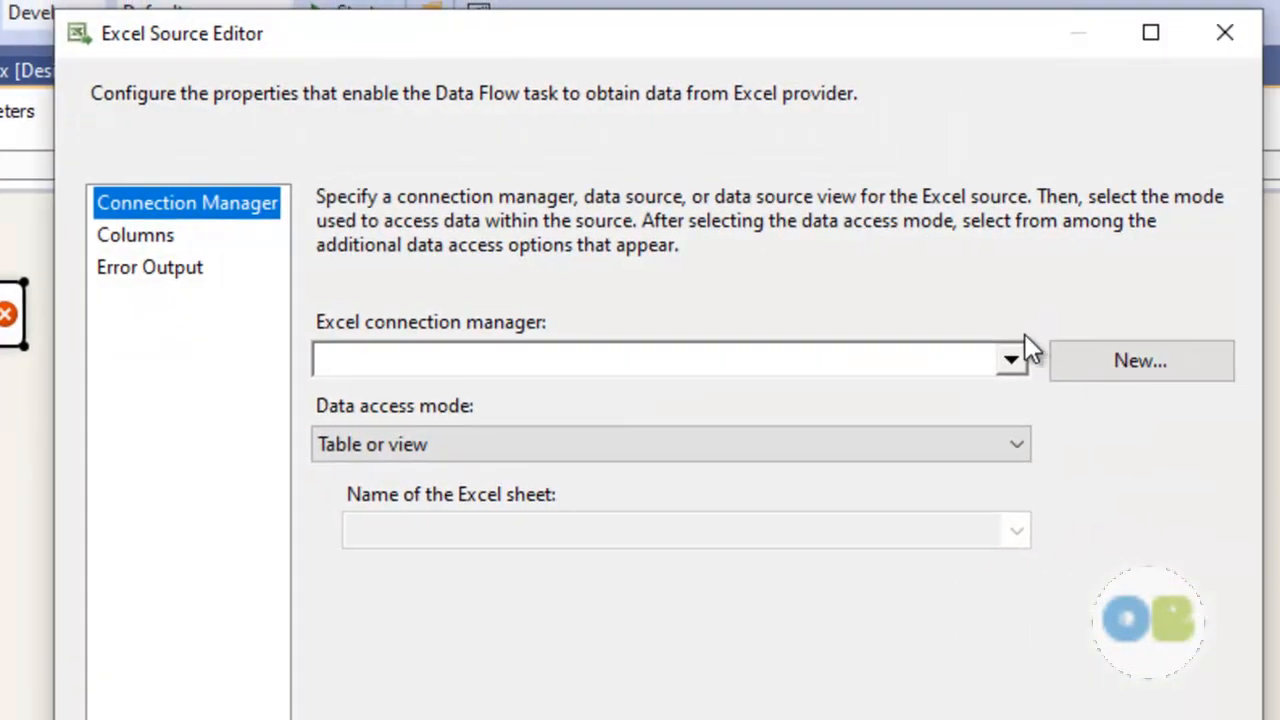
pyautogui.click(1124, 374)
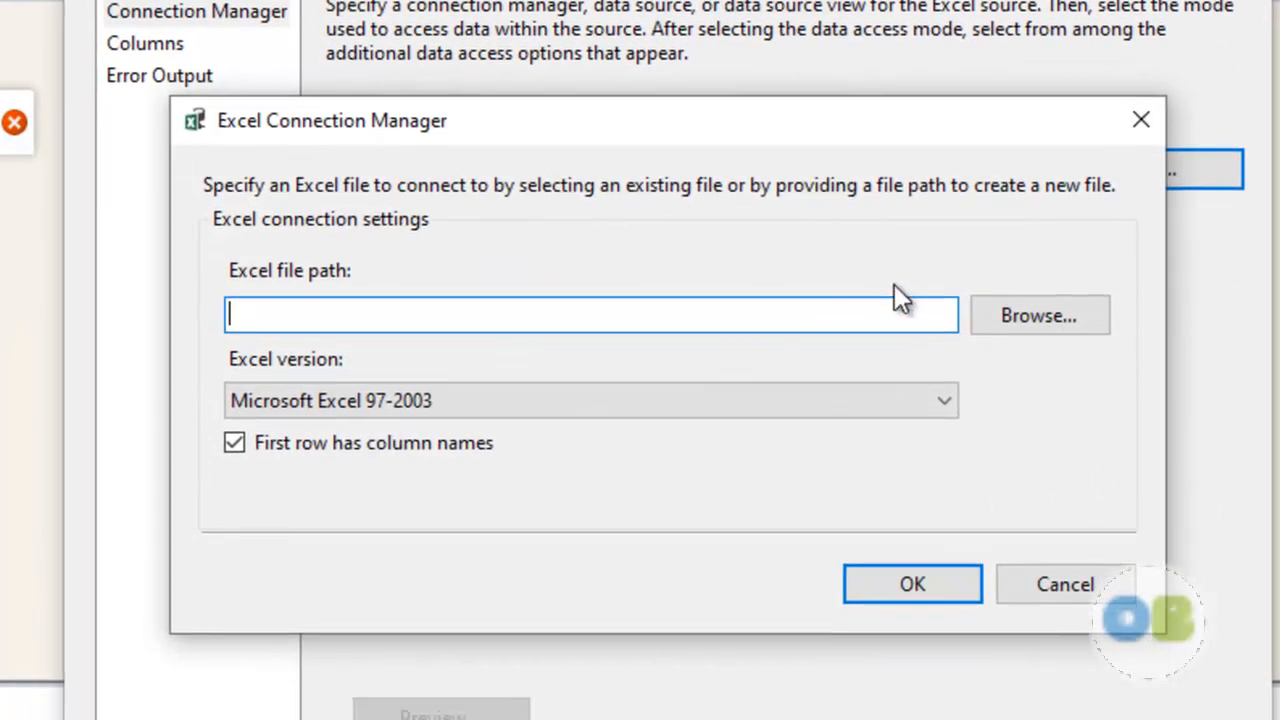
pyautogui.click(1031, 316)
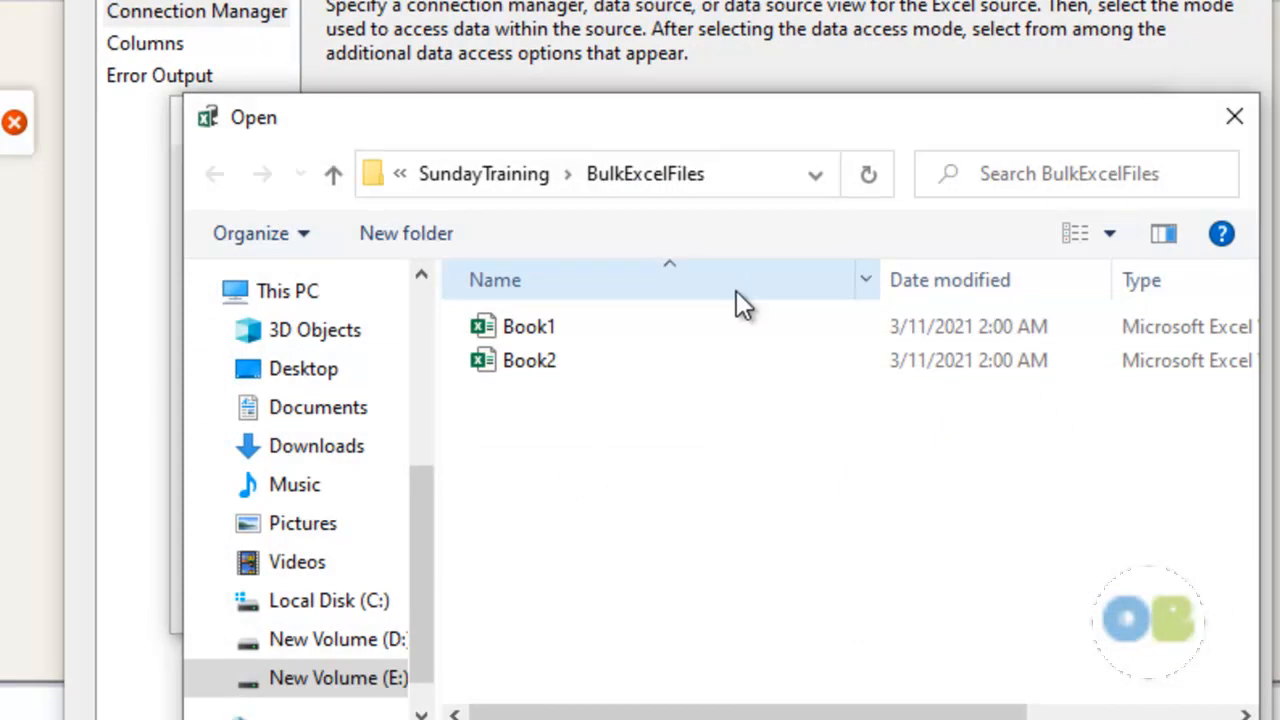
pyautogui.doubleClick(591, 368)
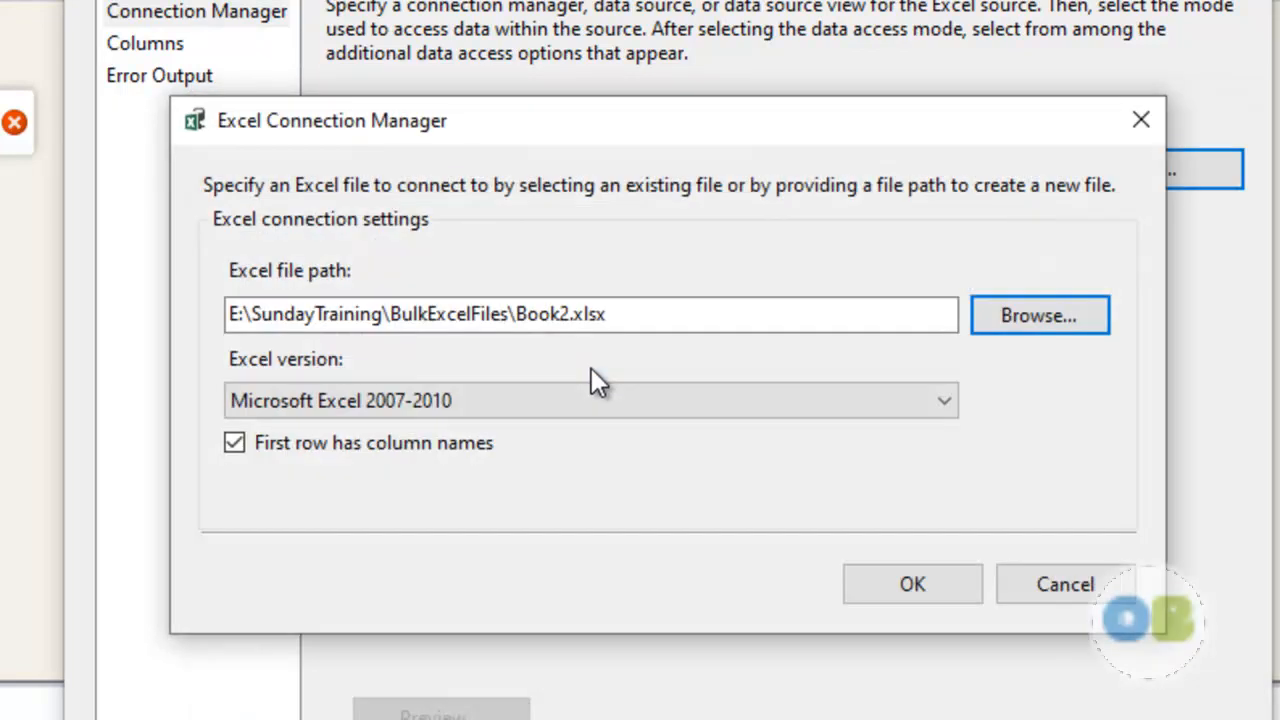
pyautogui.click(425, 400)
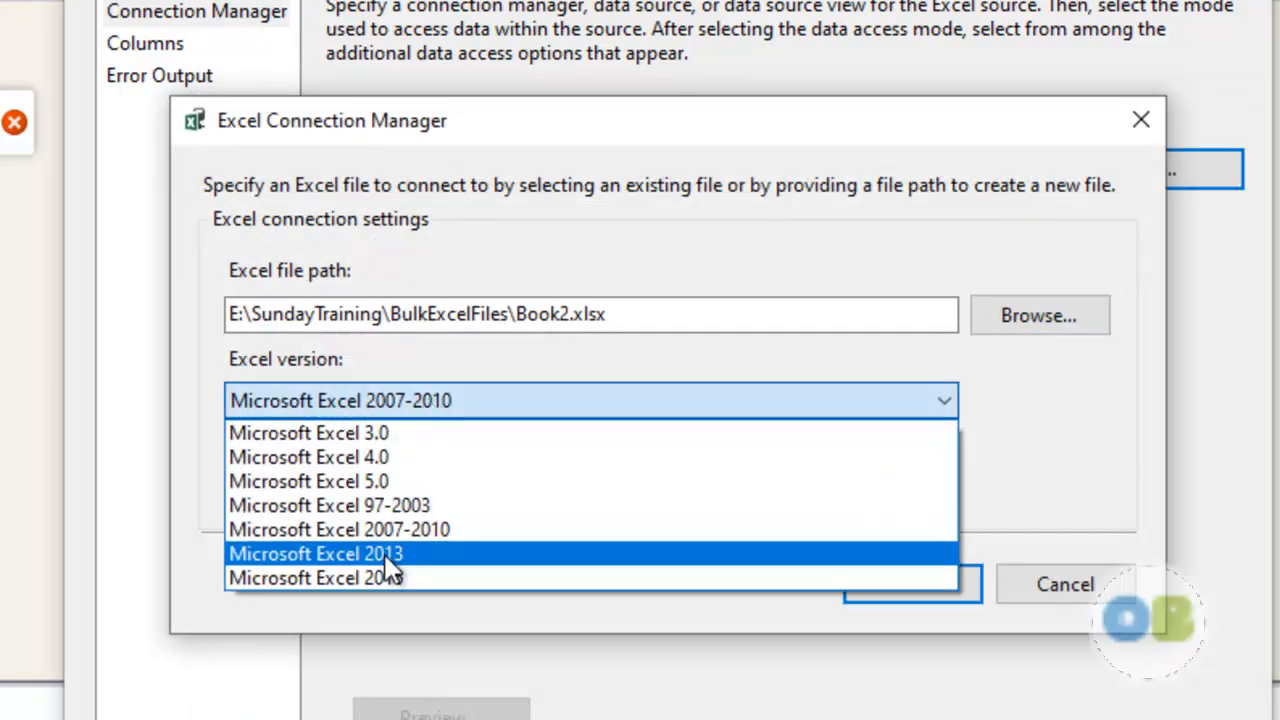
pyautogui.click(340, 578)
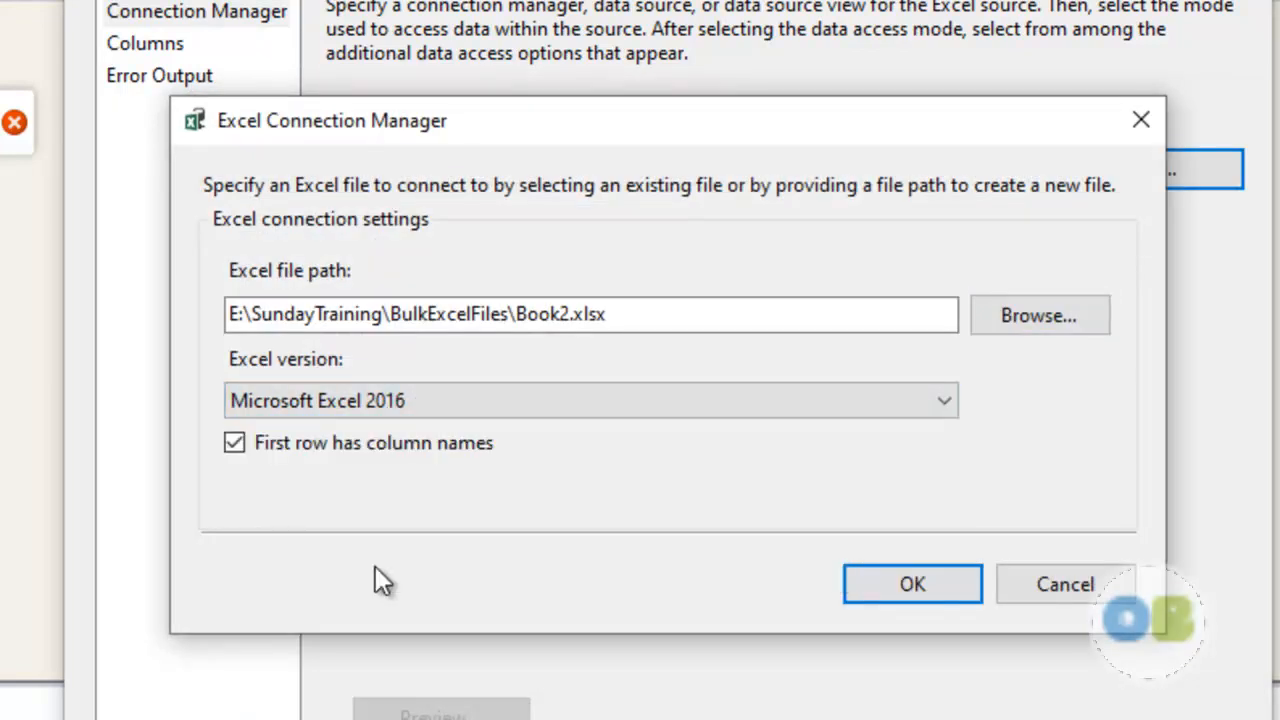
pyautogui.click(941, 588)
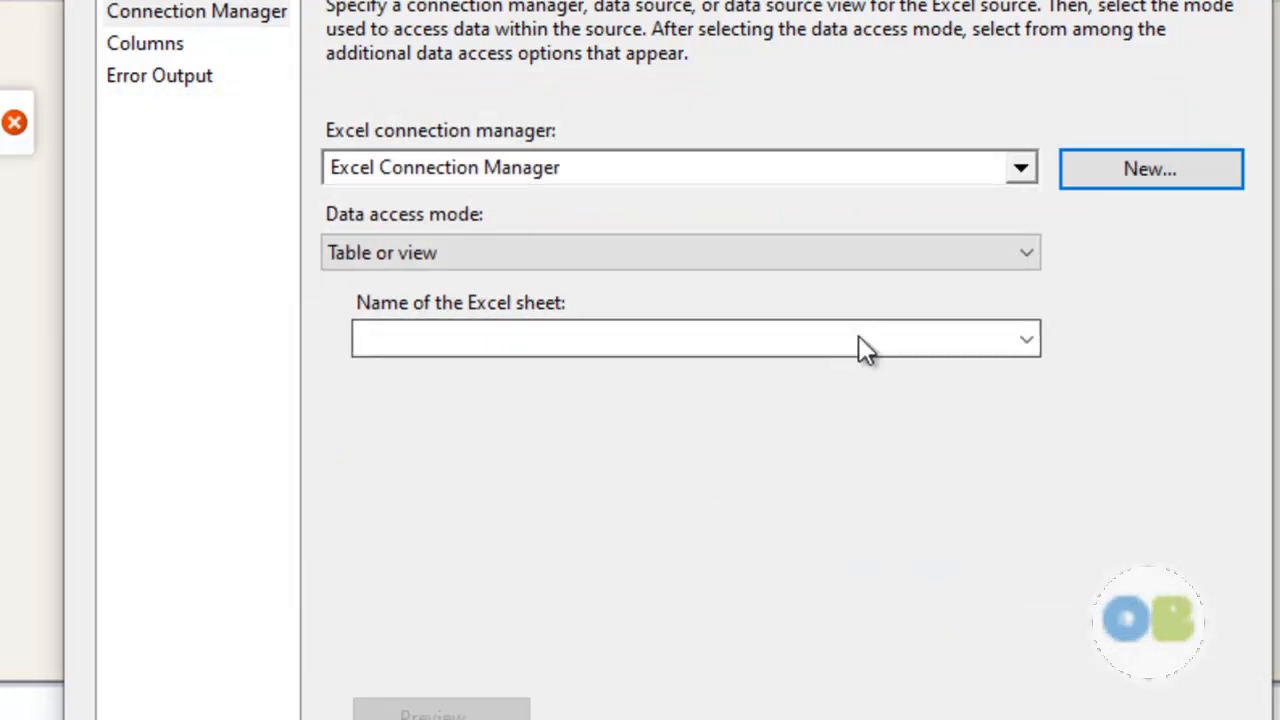
# - Select Sheet1$ as the Excel Source's sheet, preview its rows and accept the source settings
pyautogui.click(1024, 340)
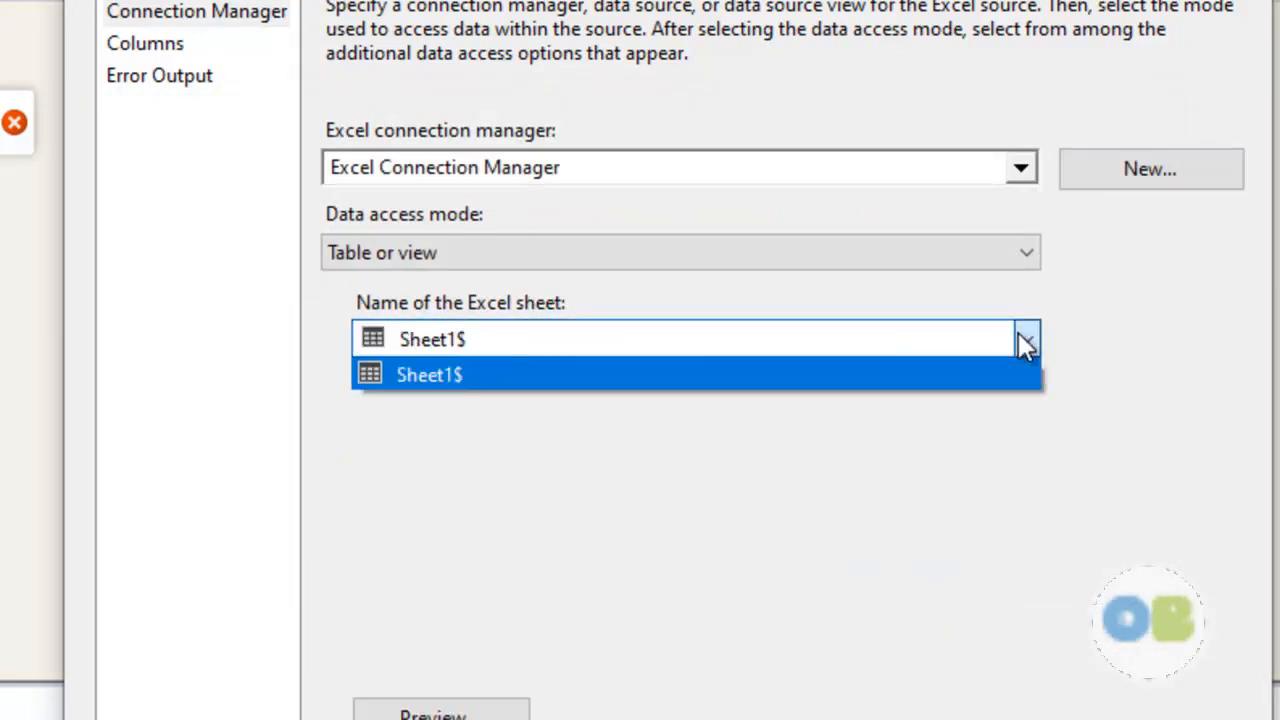
pyautogui.click(634, 372)
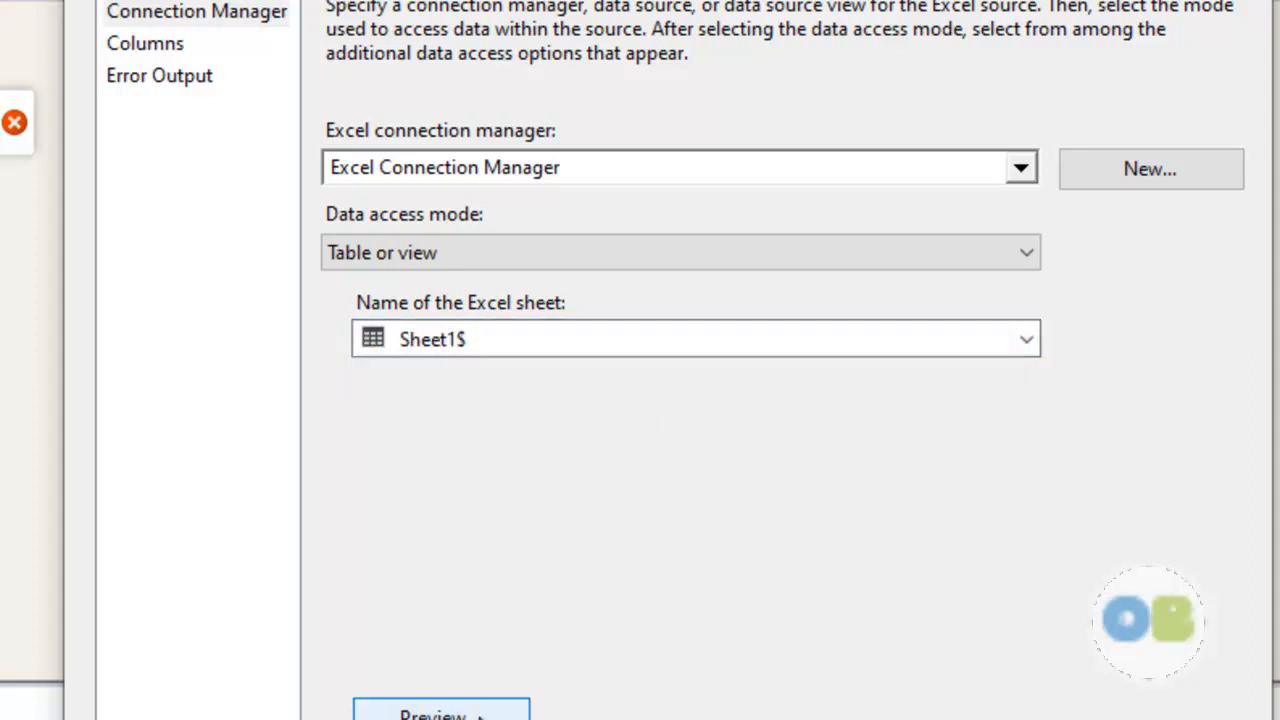
pyautogui.click(480, 716)
pyautogui.moveTo(583, 546); pyautogui.dragTo(412, 546)
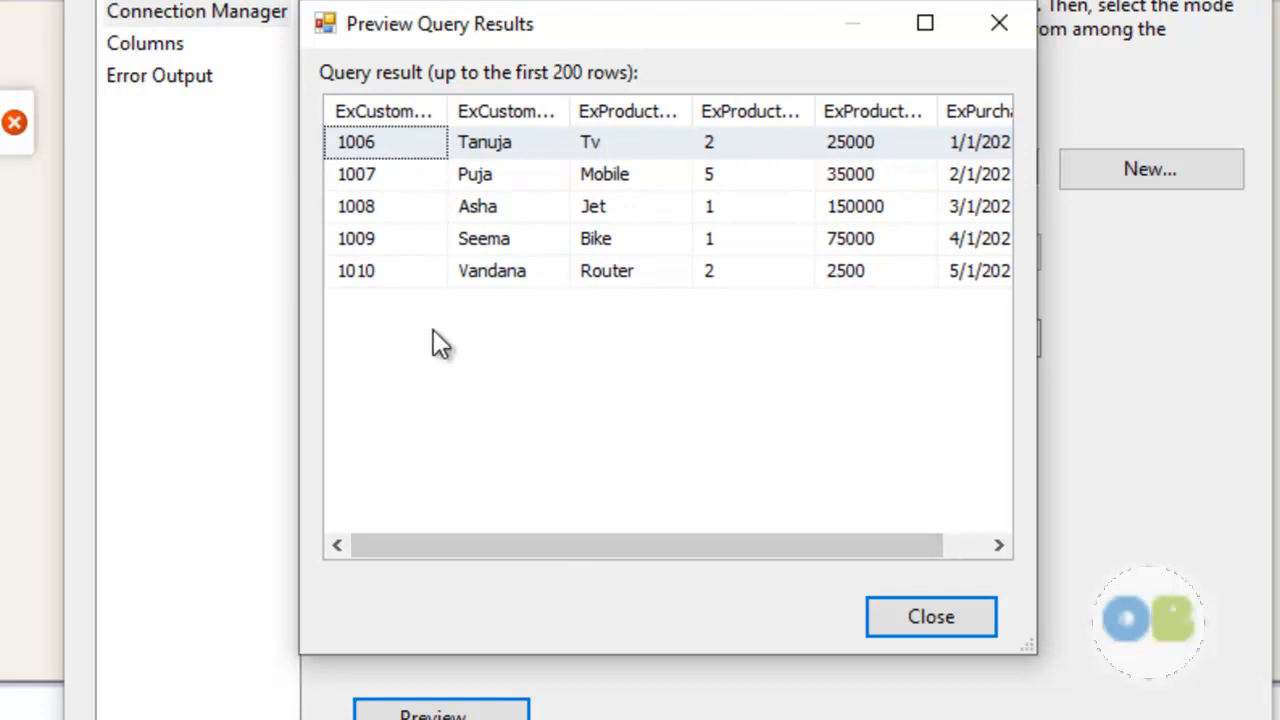
pyautogui.click(950, 624)
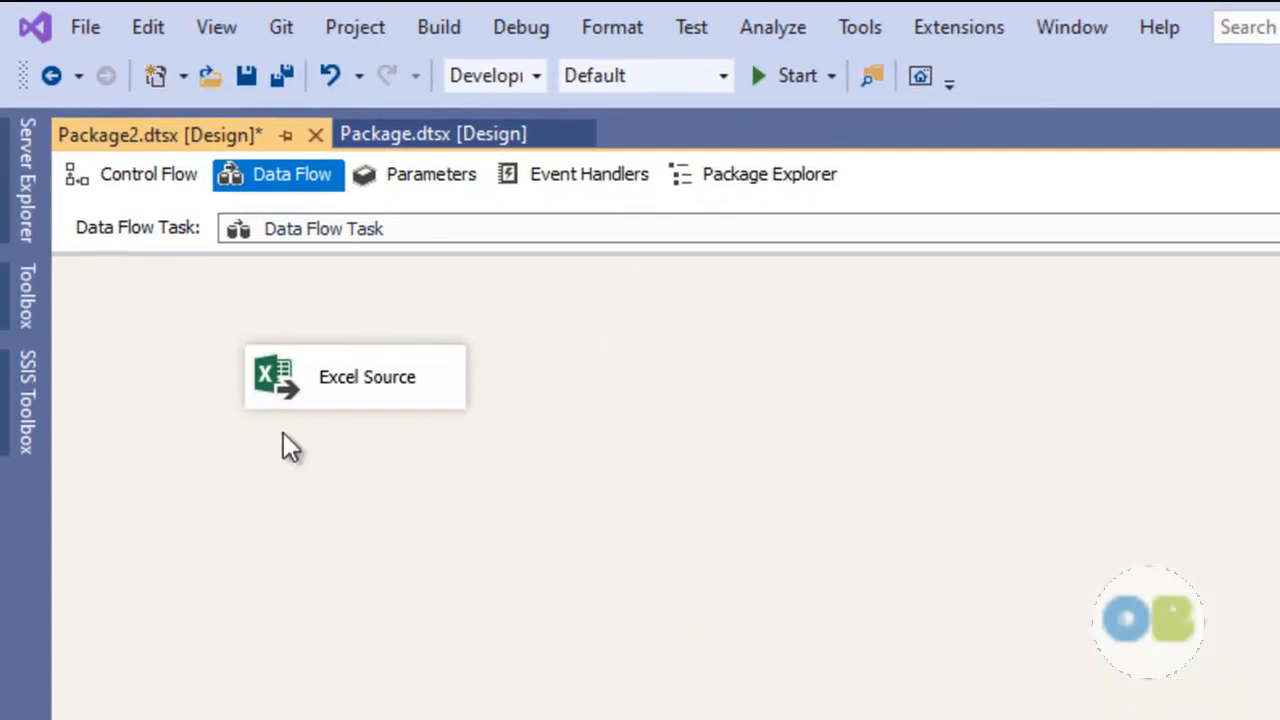
# - Add a Data Conversion transformation beside the Excel Source and connect the source's data output to it
pyautogui.moveTo(351, 385); pyautogui.dragTo(258, 345)
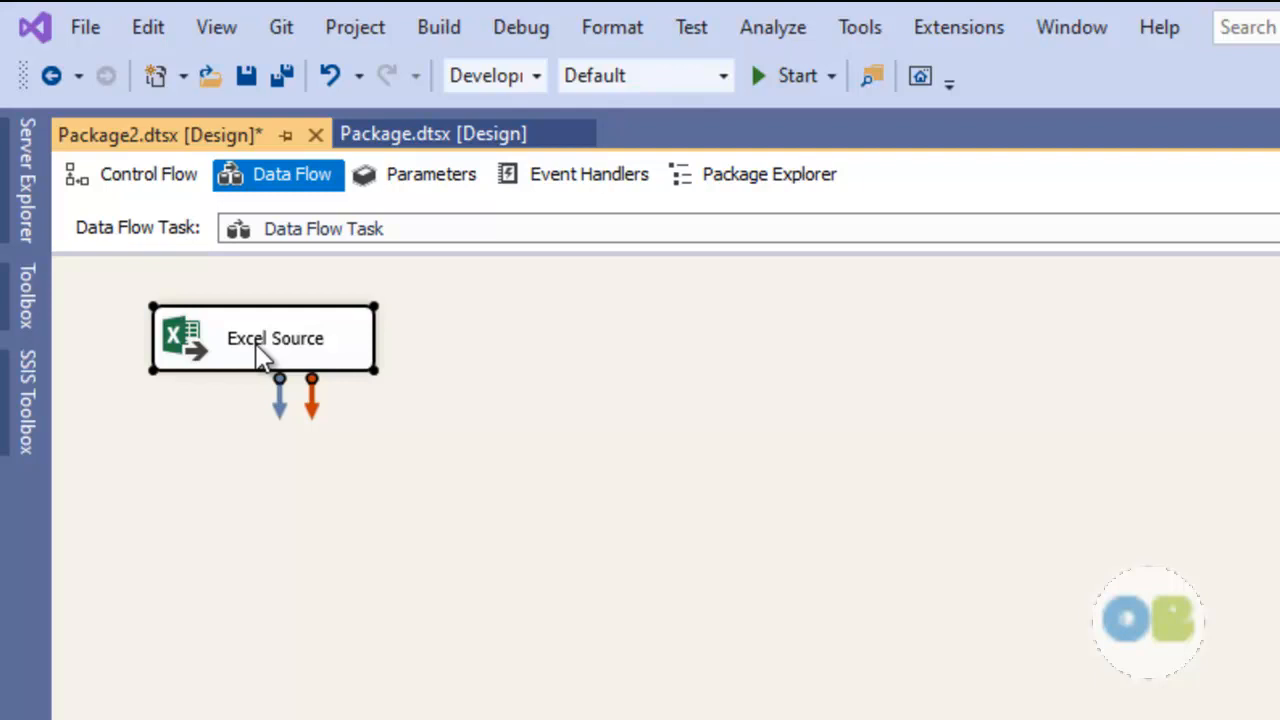
pyautogui.click(492, 450)
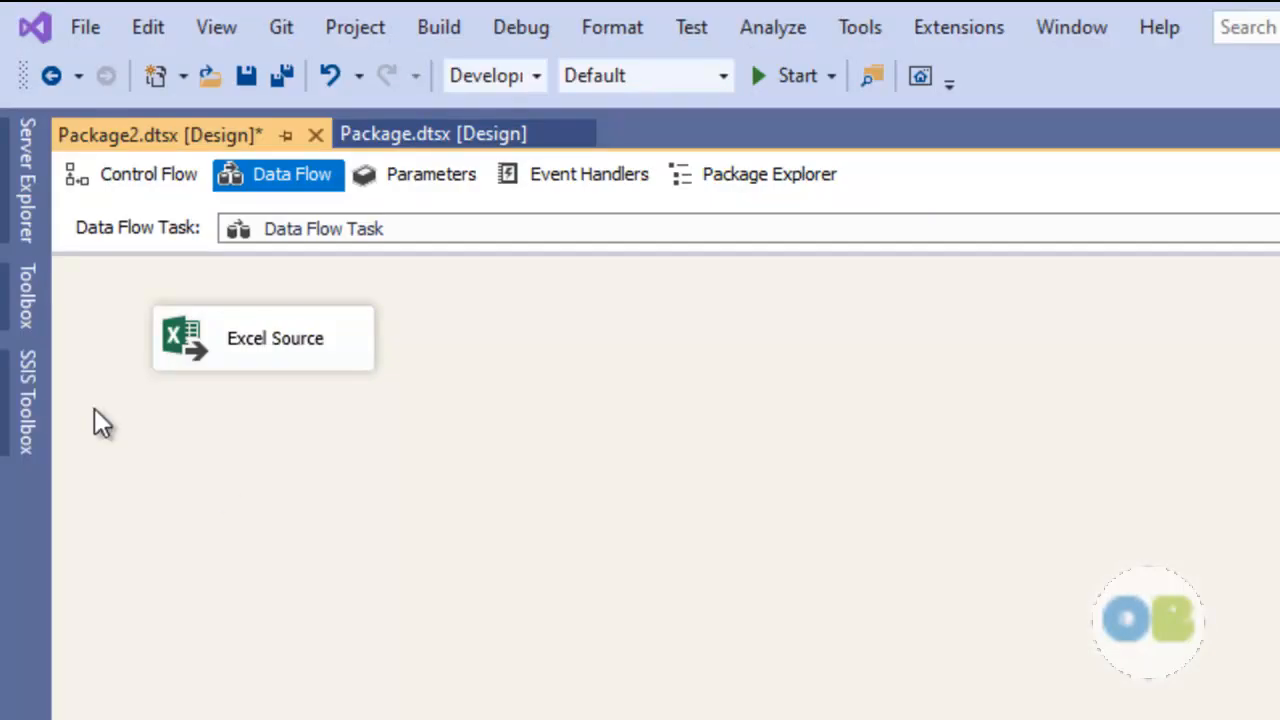
pyautogui.click(6, 405)
pyautogui.scroll(10, 236, 580)
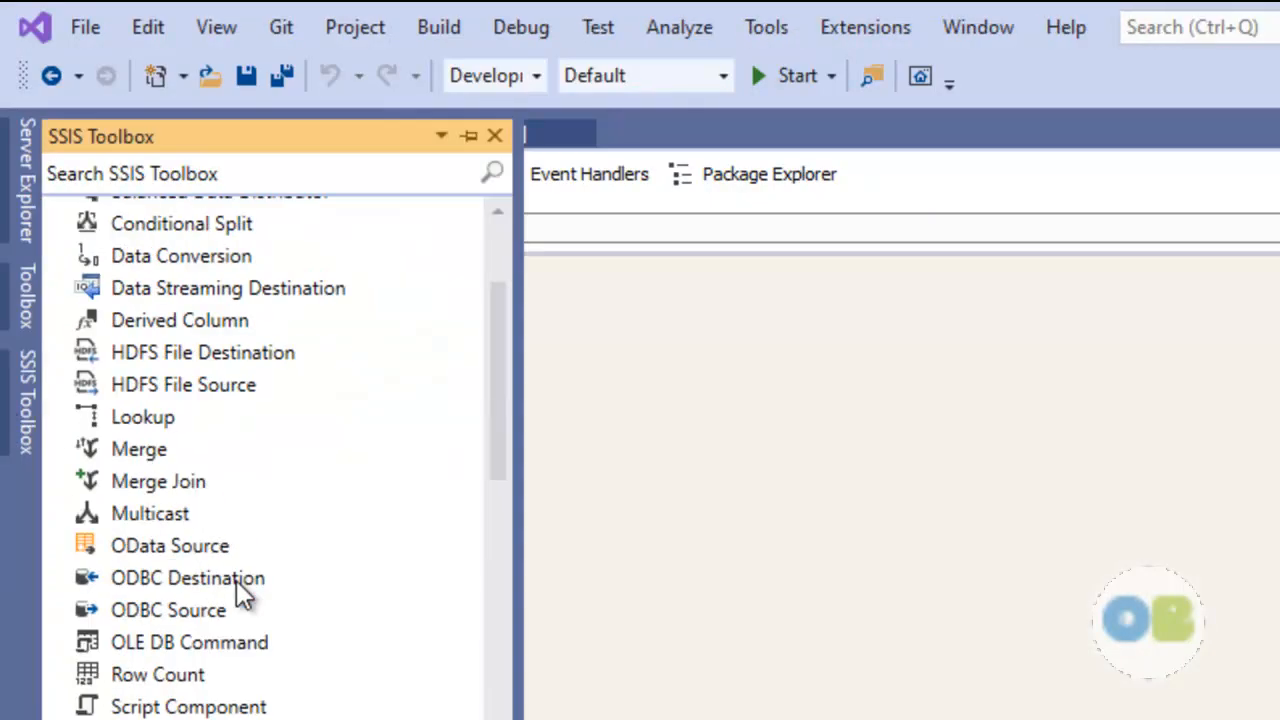
pyautogui.scroll(2, 236, 580)
pyautogui.moveTo(159, 443); pyautogui.dragTo(511, 349)
pyautogui.click(338, 342)
pyautogui.moveTo(290, 420); pyautogui.dragTo(488, 350)
# - In the Data Conversion, convert ExCustomerID to a four-byte signed integer with the output alias intCustomerID
pyautogui.doubleClick(592, 341)
pyautogui.doubleClick(507, 349)
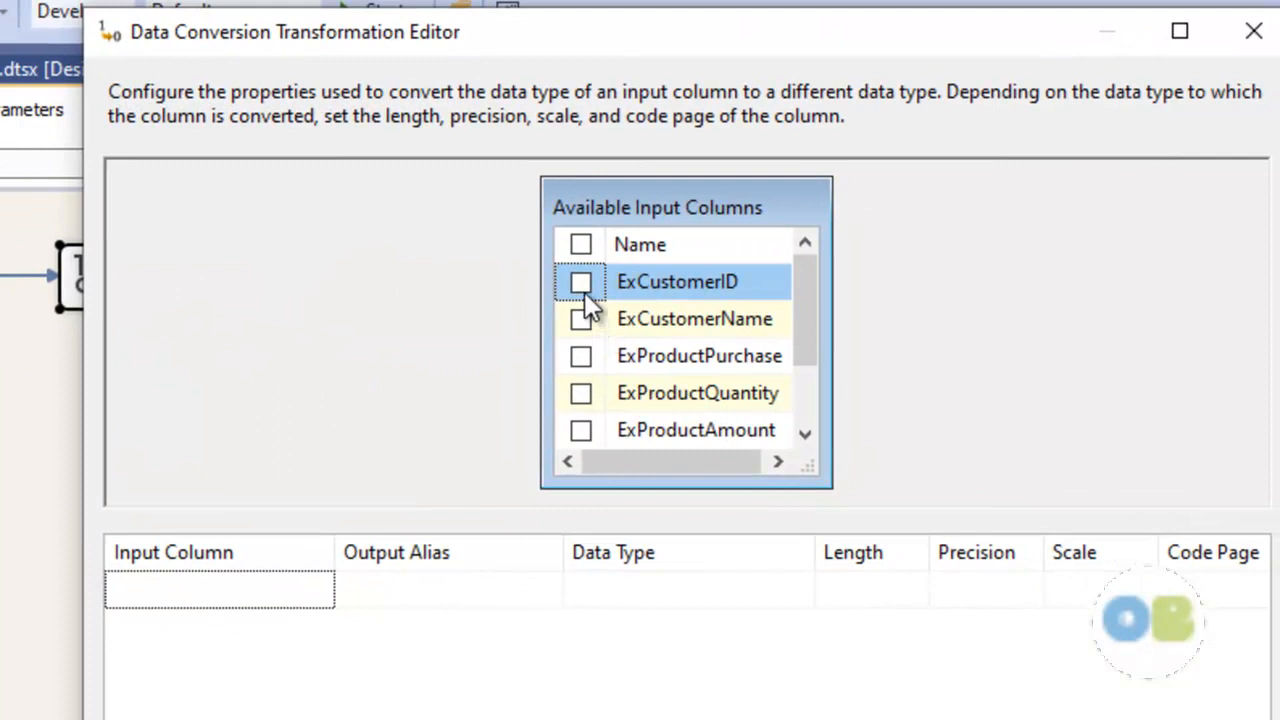
pyautogui.click(581, 284)
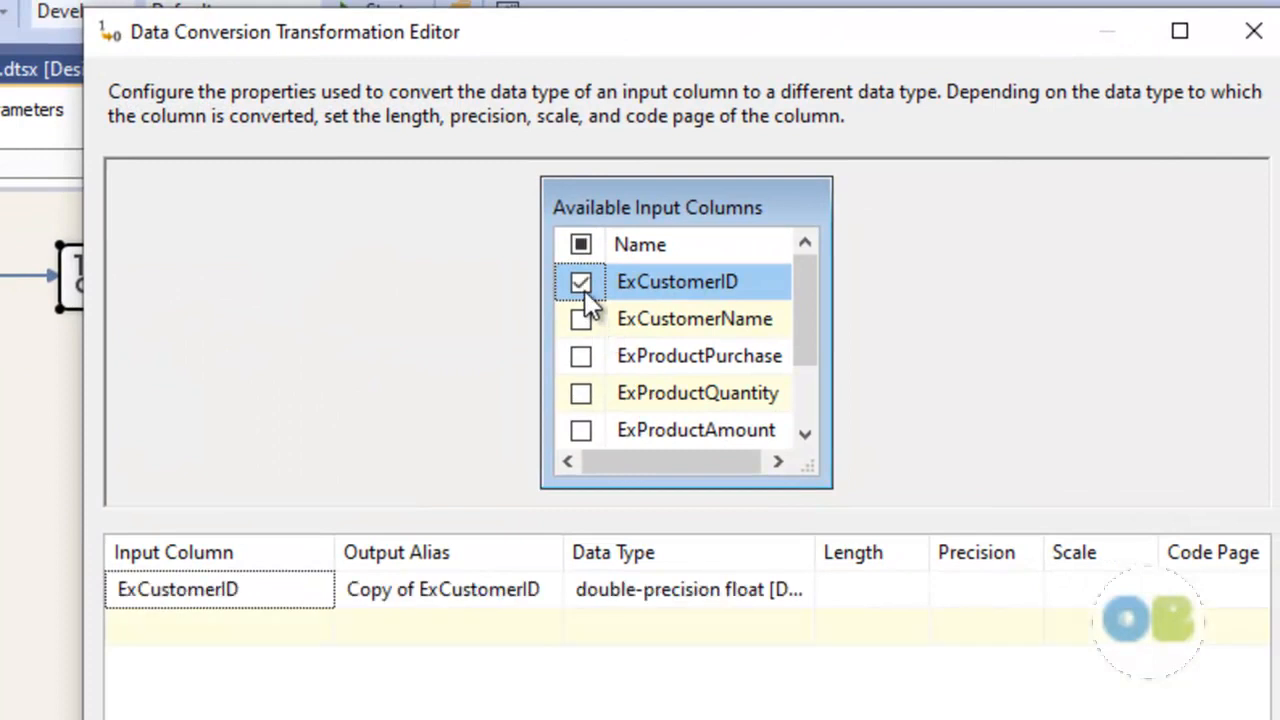
pyautogui.click(708, 591)
pyautogui.click(790, 589)
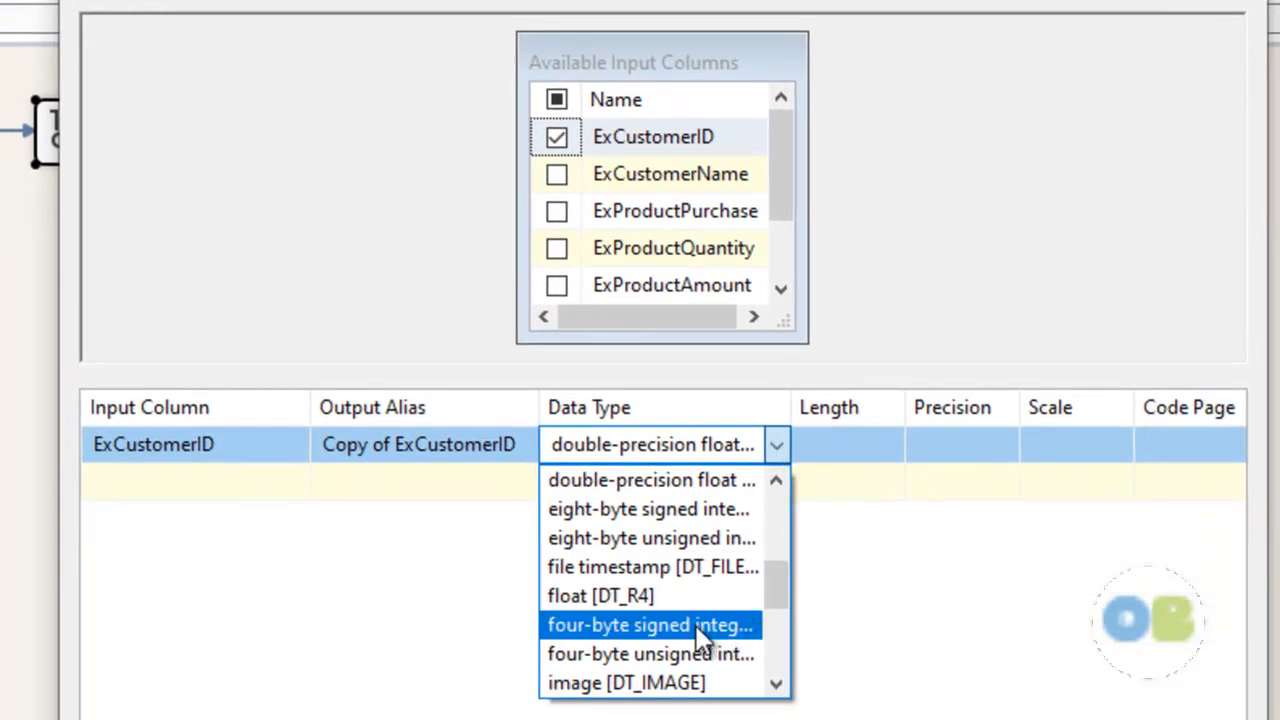
pyautogui.click(682, 628)
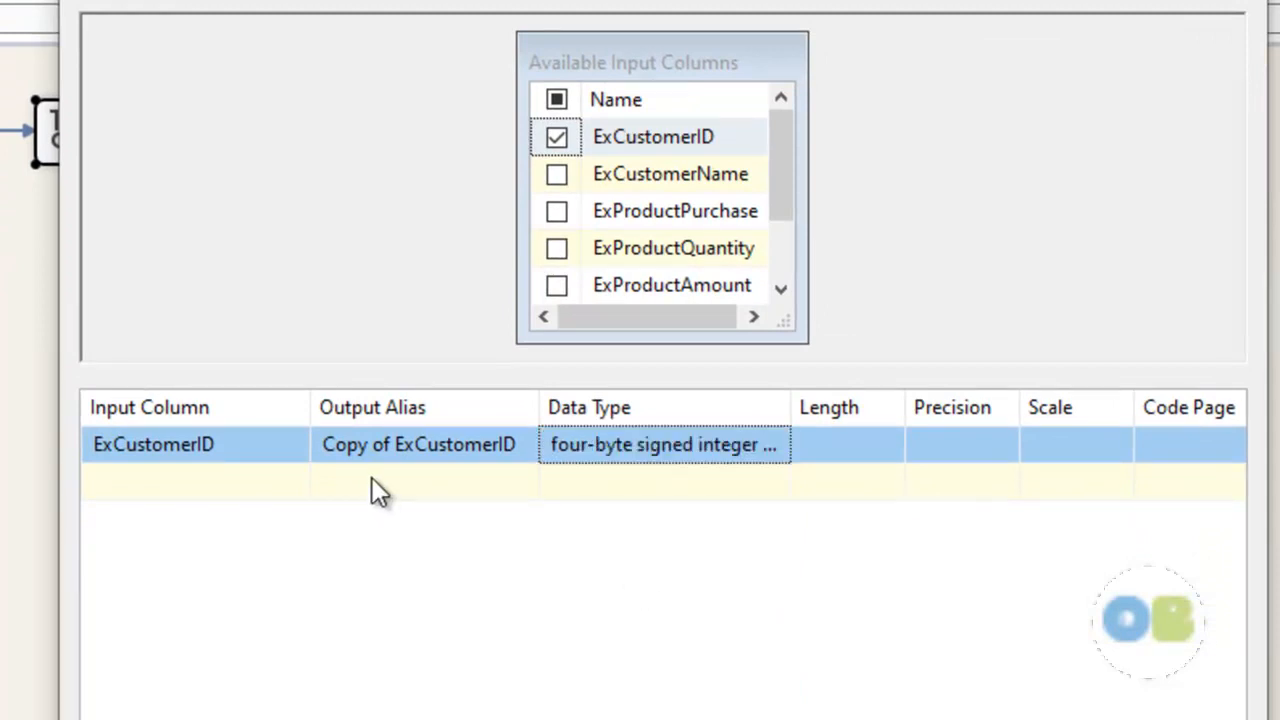
pyautogui.click(386, 445)
pyautogui.moveTo(412, 447); pyautogui.dragTo(290, 462)
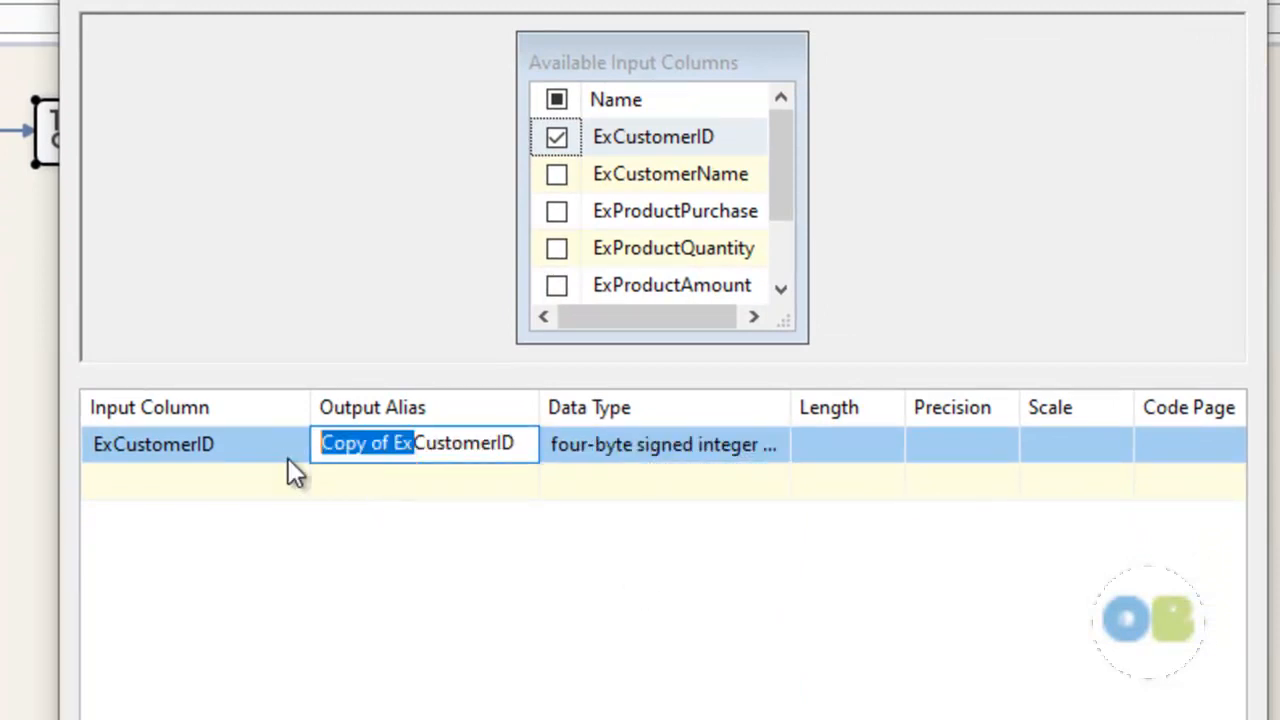
pyautogui.press('BackSpace')
pyautogui.write('int')
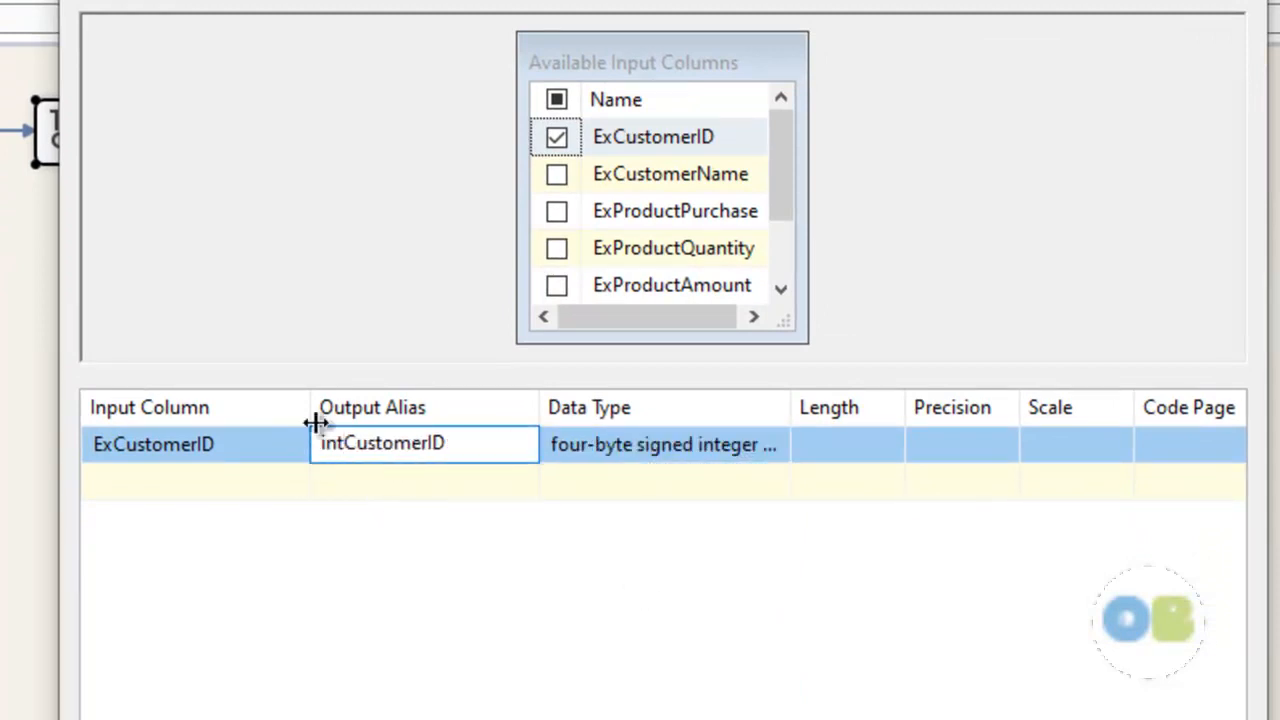
# - Add ExCustomerName to the conversion with length 50 and the output alias CustomerName
pyautogui.click(556, 175)
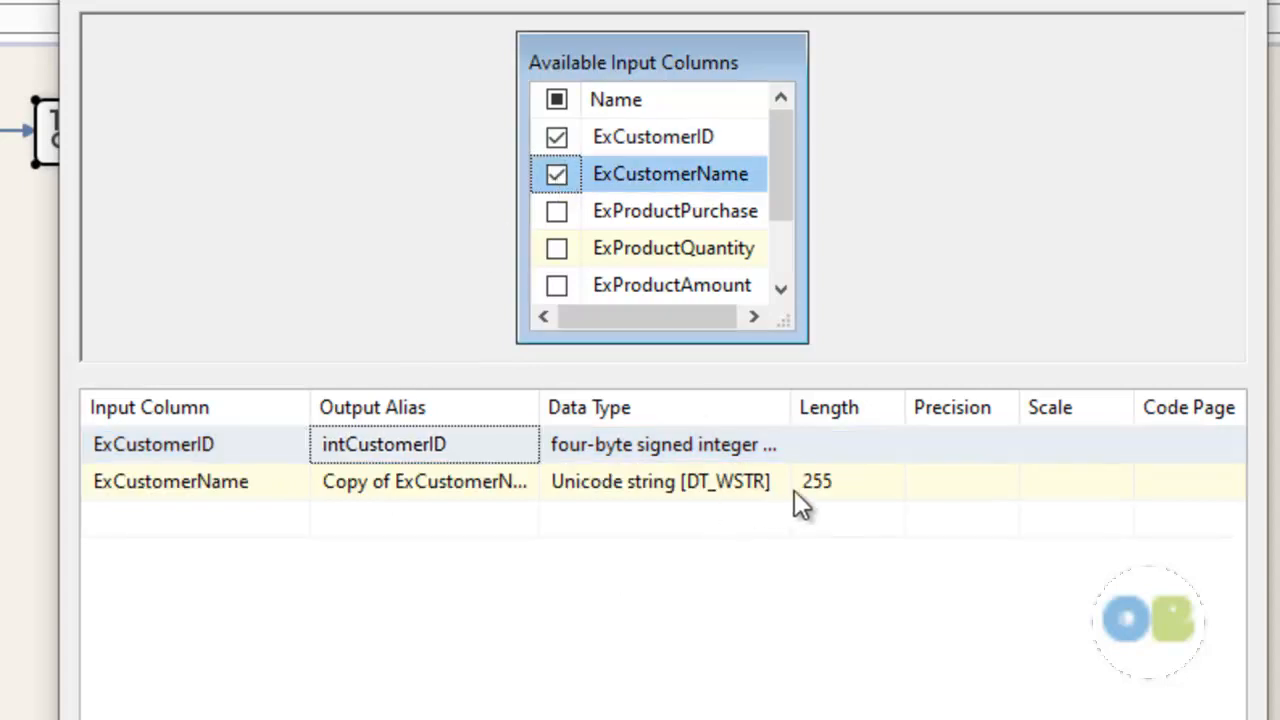
pyautogui.click(846, 486)
pyautogui.moveTo(846, 486); pyautogui.dragTo(683, 491)
pyautogui.write('50')
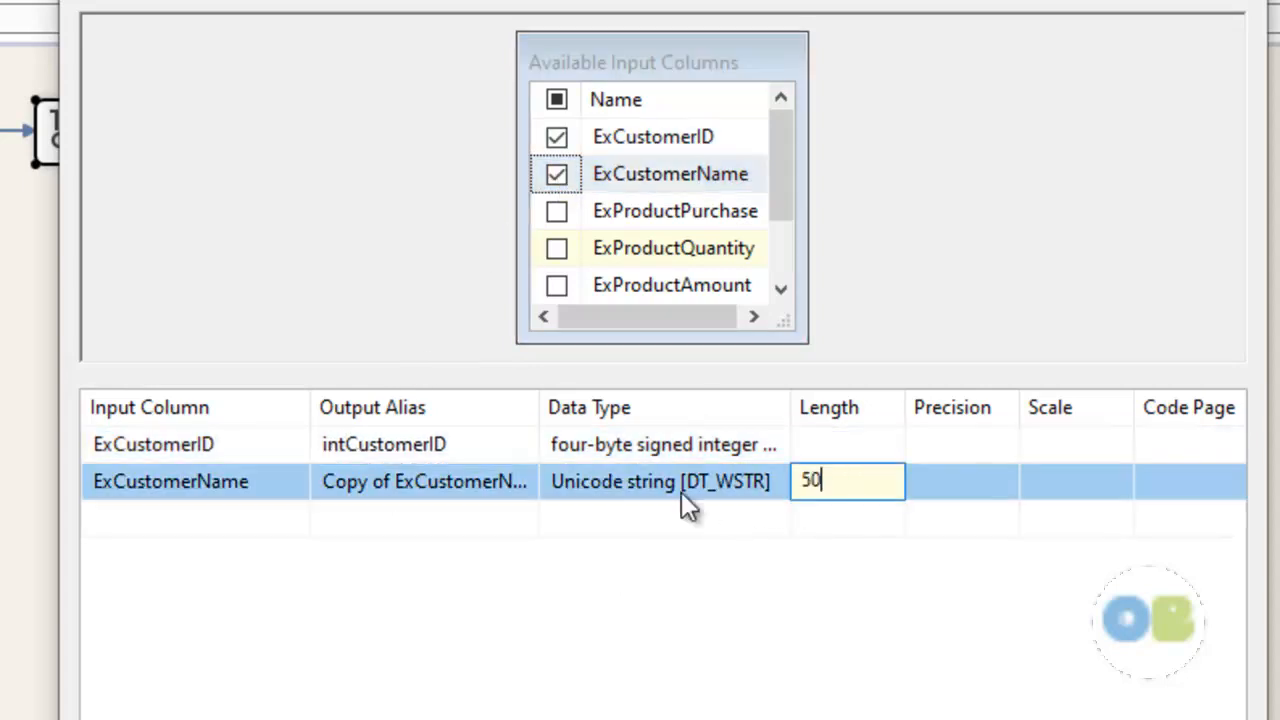
pyautogui.press('Return')
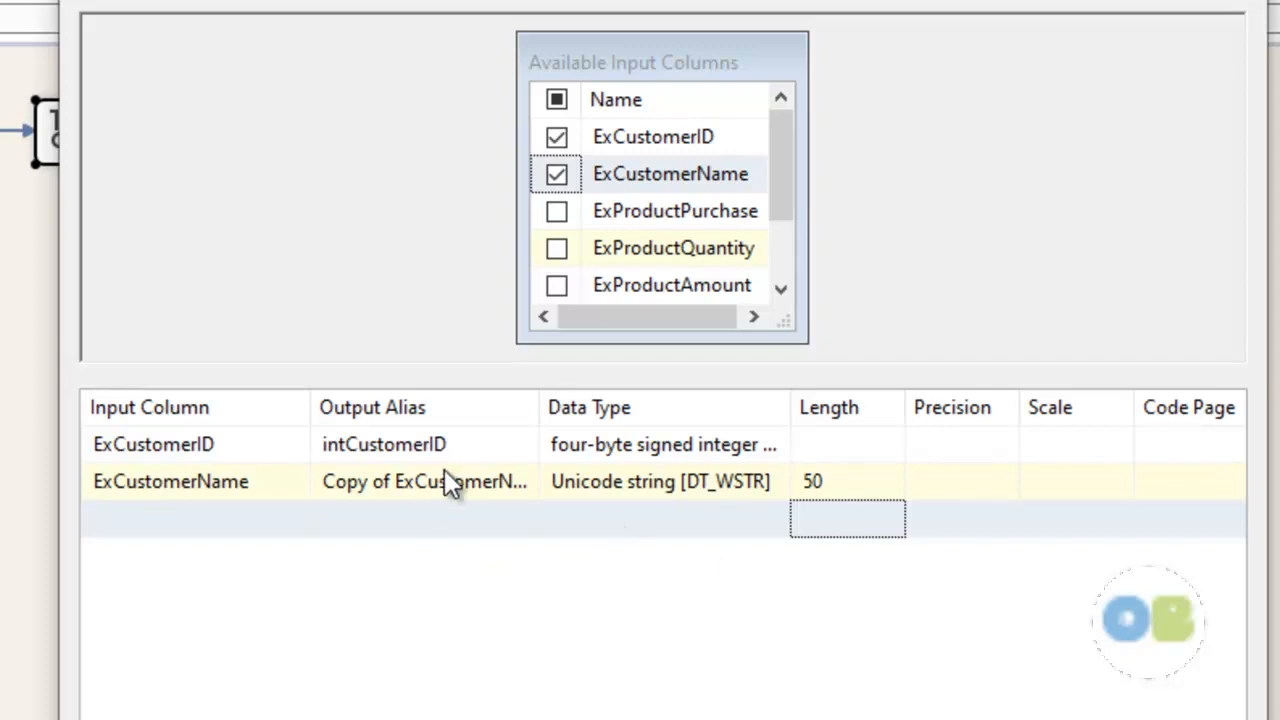
pyautogui.click(449, 483)
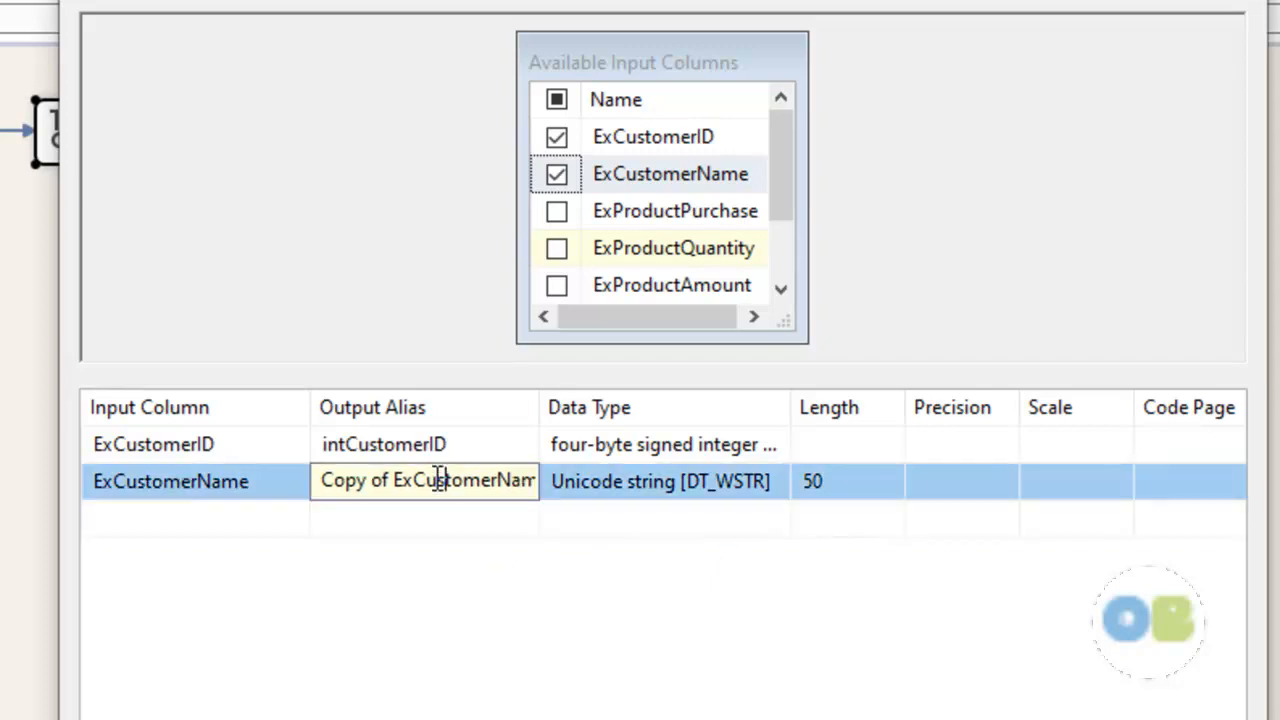
pyautogui.moveTo(418, 470); pyautogui.dragTo(202, 464)
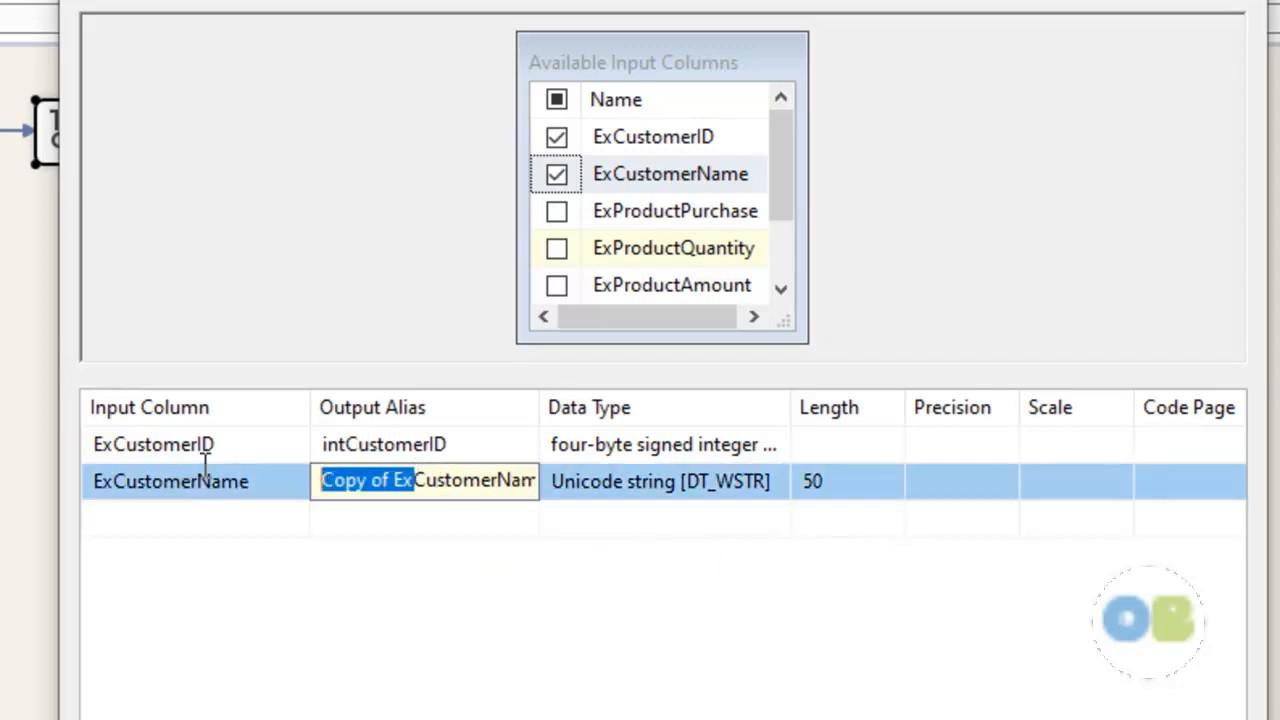
pyautogui.press('Up')
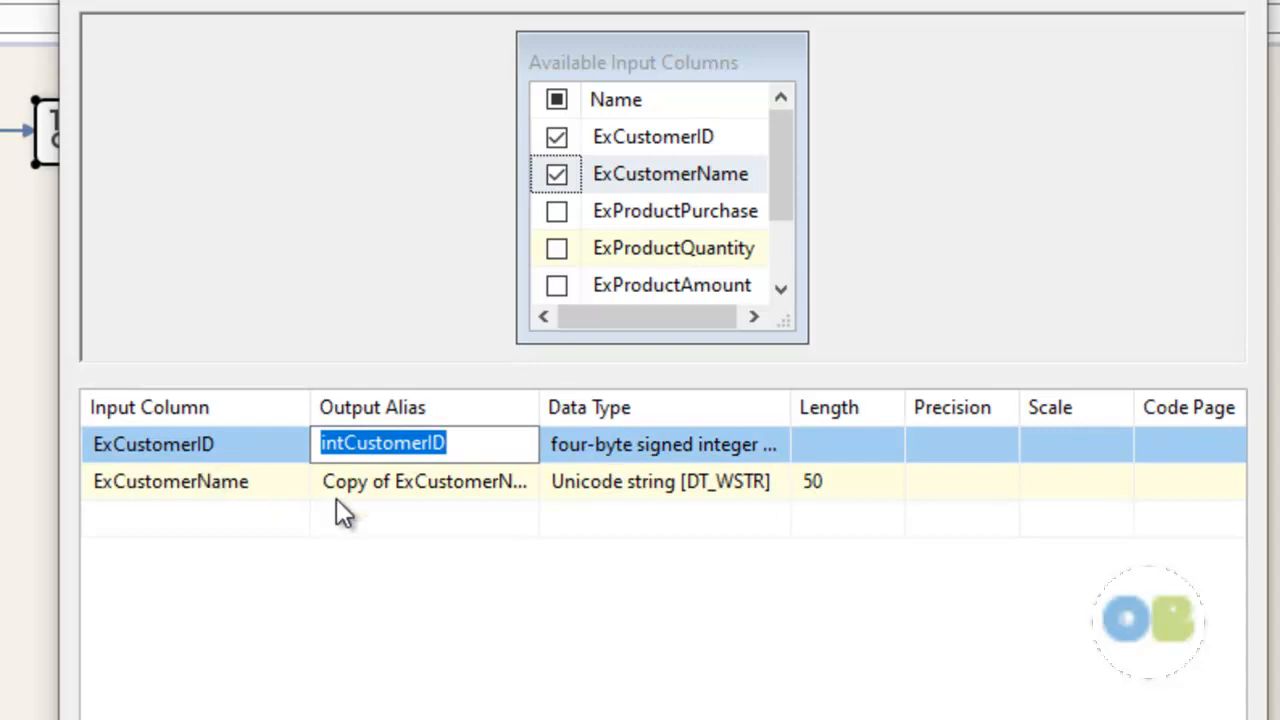
pyautogui.click(412, 480)
pyautogui.press('BackSpace')
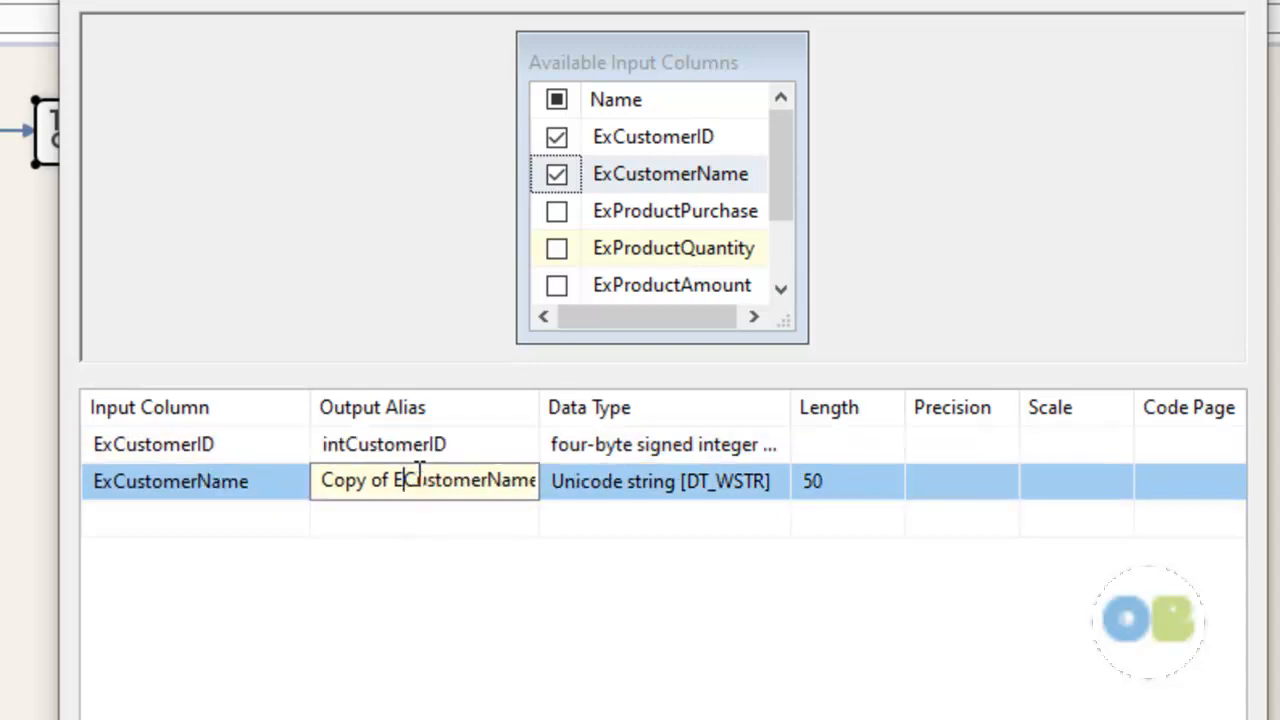
pyautogui.press('BackSpace')
pyautogui.press('BackSpace')
pyautogui.press('BackSpace')
pyautogui.press('BackSpace')
pyautogui.press('BackSpace')
pyautogui.press('BackSpace')
pyautogui.press('BackSpace')
pyautogui.press('BackSpace')
pyautogui.press('BackSpace')
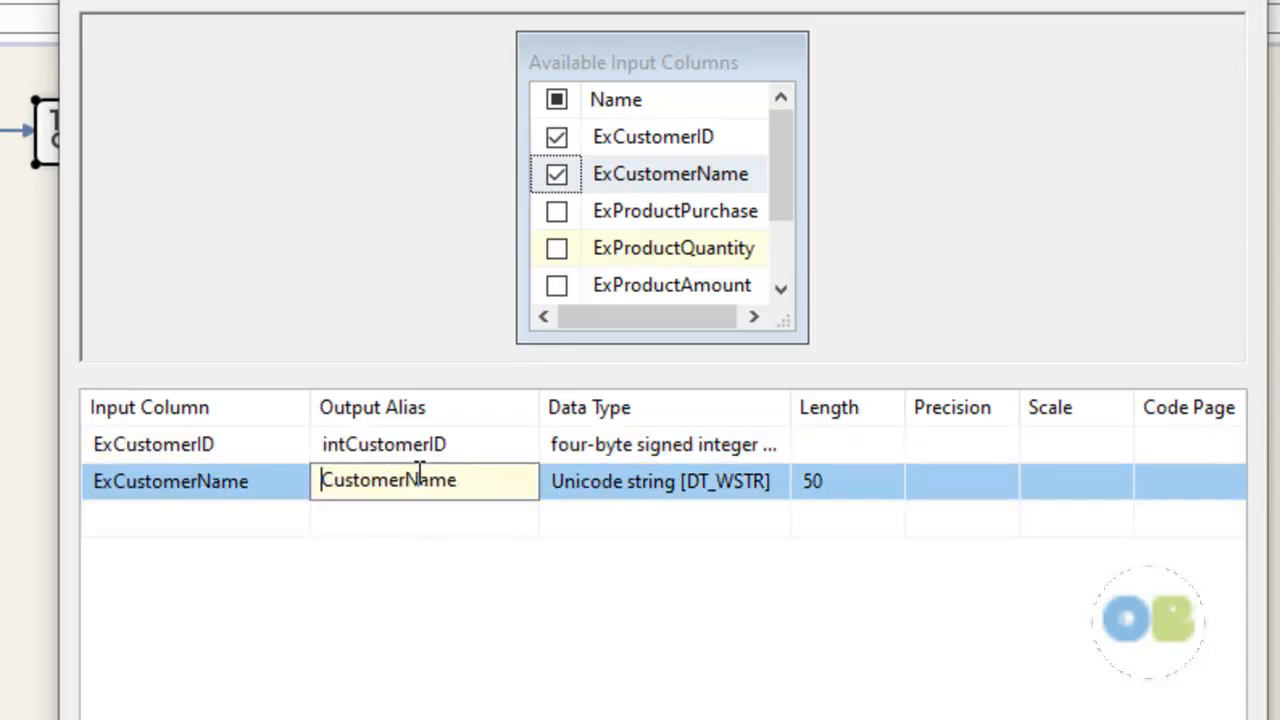
# - Add ExProductPurchase to the conversion with length 50 and the output alias ProductPurchase
pyautogui.click(559, 211)
pyautogui.click(863, 520)
pyautogui.moveTo(866, 520); pyautogui.dragTo(718, 507)
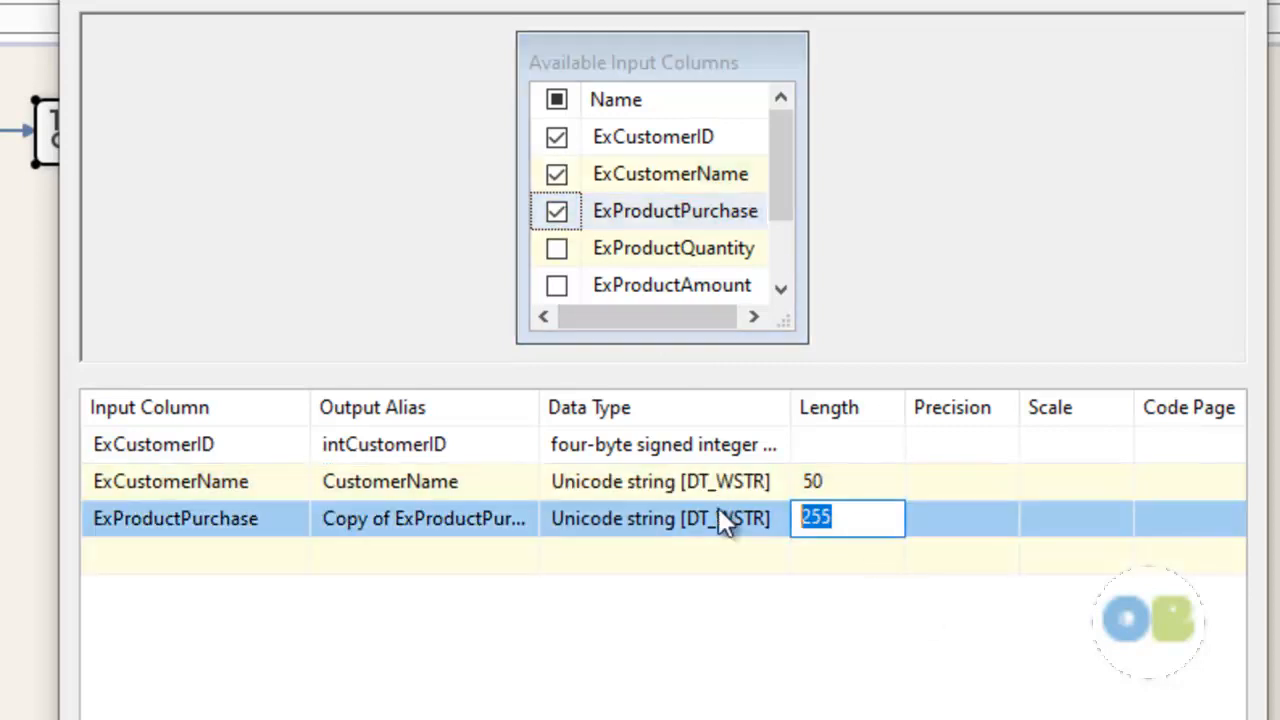
pyautogui.write('50')
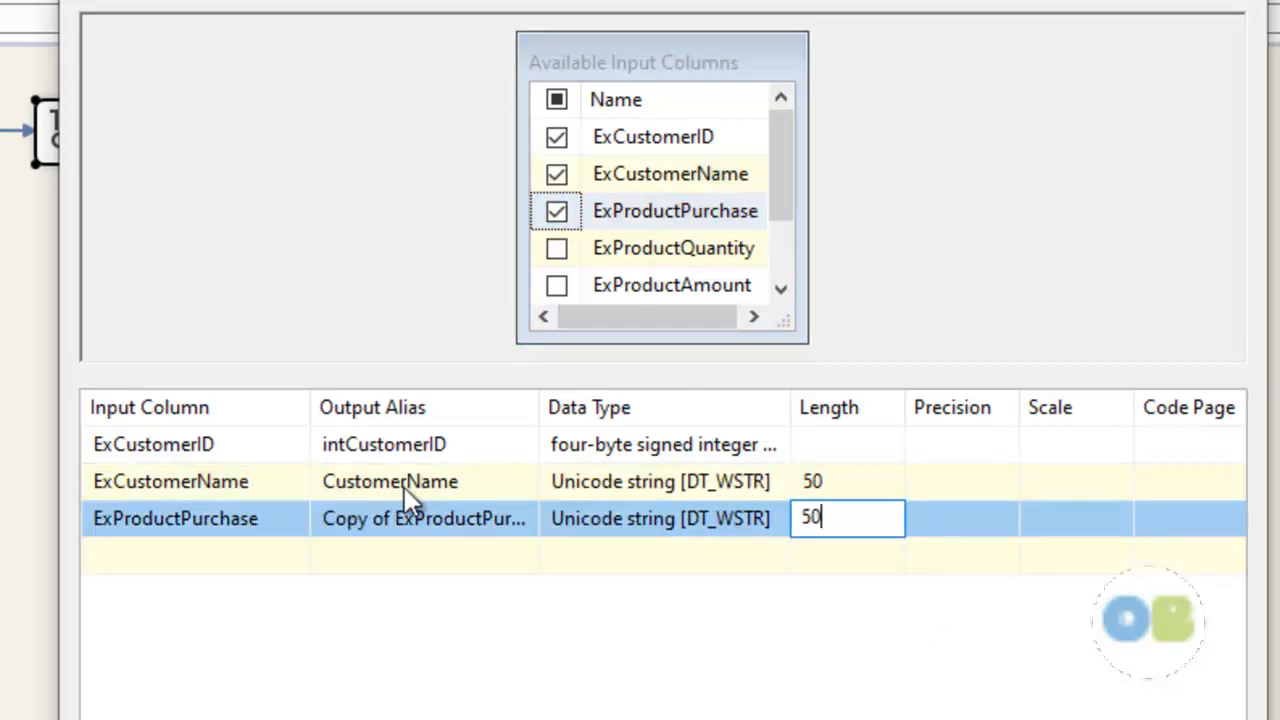
pyautogui.click(420, 518)
pyautogui.press('BackSpace')
pyautogui.press('BackSpace')
pyautogui.press('BackSpace')
pyautogui.press('BackSpace')
pyautogui.press('BackSpace')
pyautogui.press('BackSpace')
pyautogui.press('BackSpace')
pyautogui.press('BackSpace')
pyautogui.press('BackSpace')
pyautogui.press('BackSpace')
# - Convert ExProductQuantity to a four-byte signed integer with the output alias intProductQuantity
pyautogui.click(557, 248)
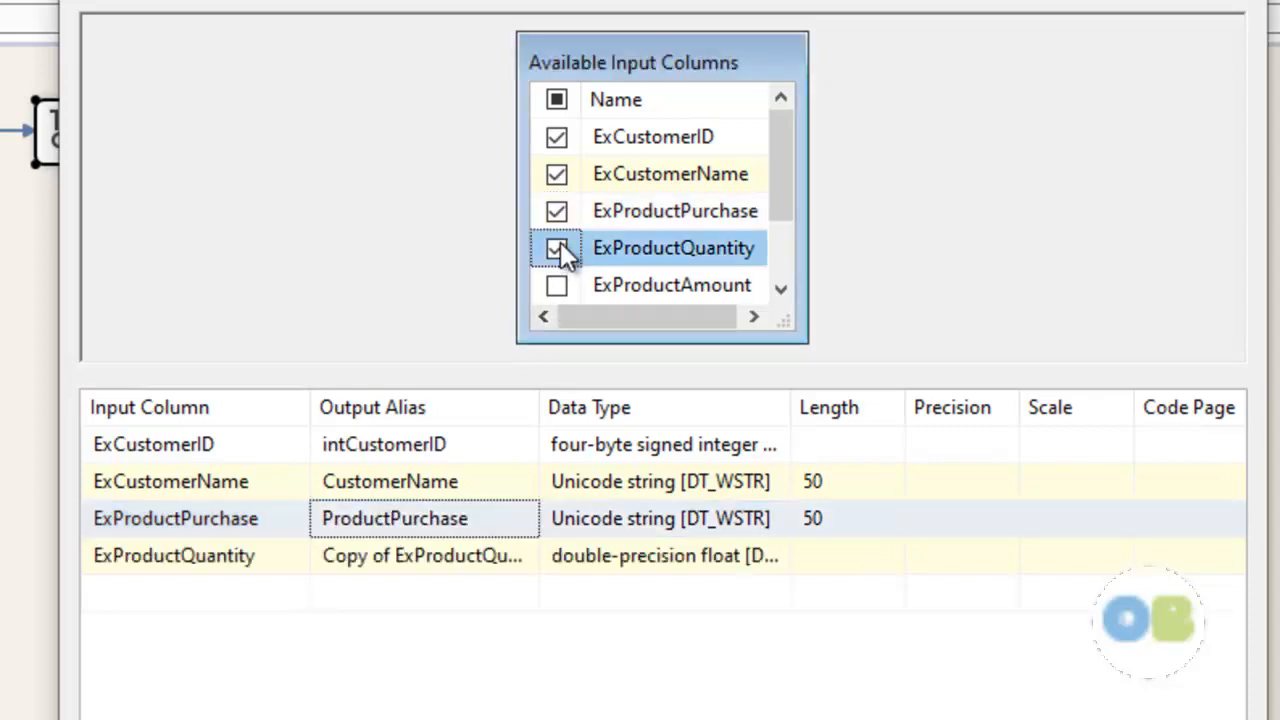
pyautogui.click(631, 546)
pyautogui.click(632, 550)
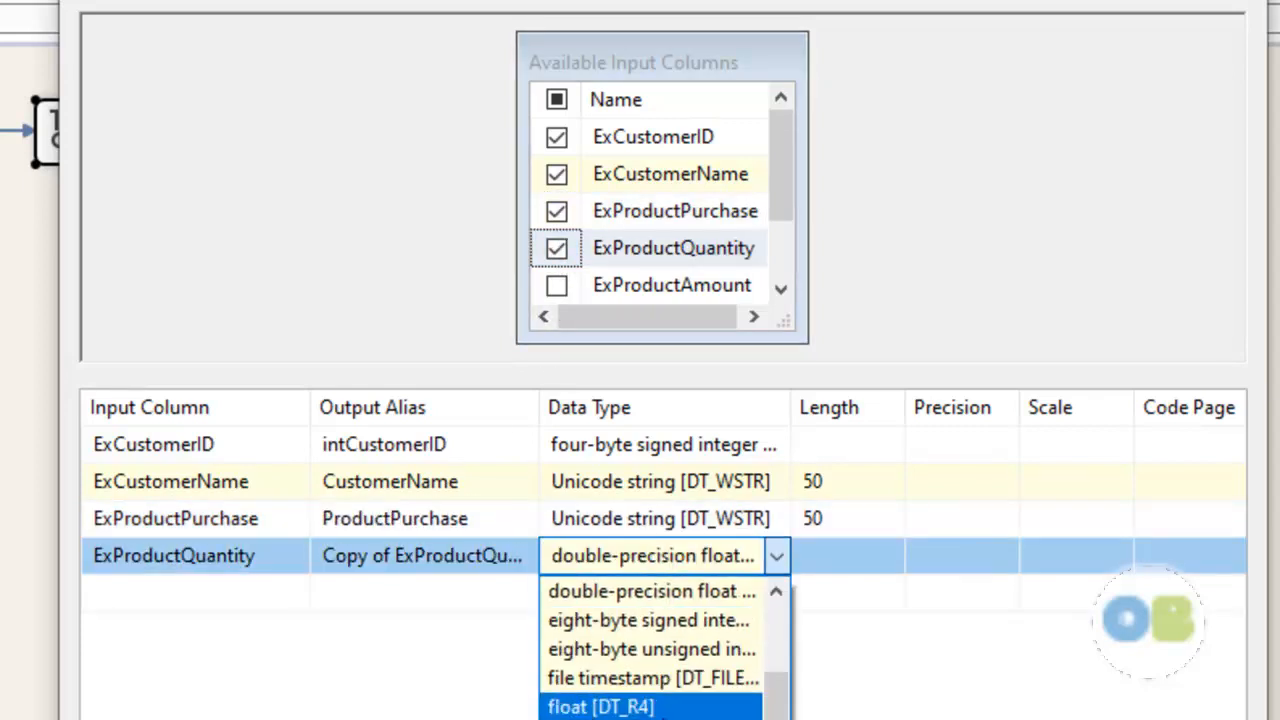
pyautogui.click(630, 719)
pyautogui.click(407, 551)
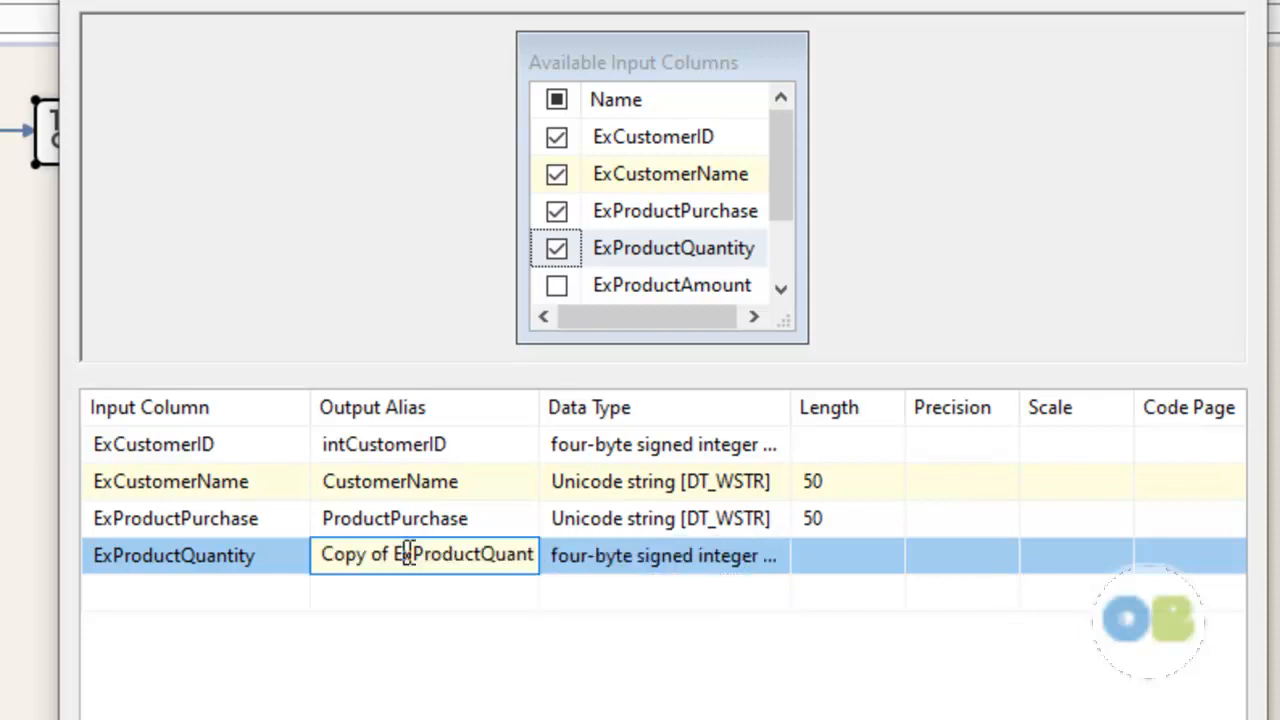
pyautogui.click(418, 553)
pyautogui.moveTo(418, 553); pyautogui.dragTo(189, 569)
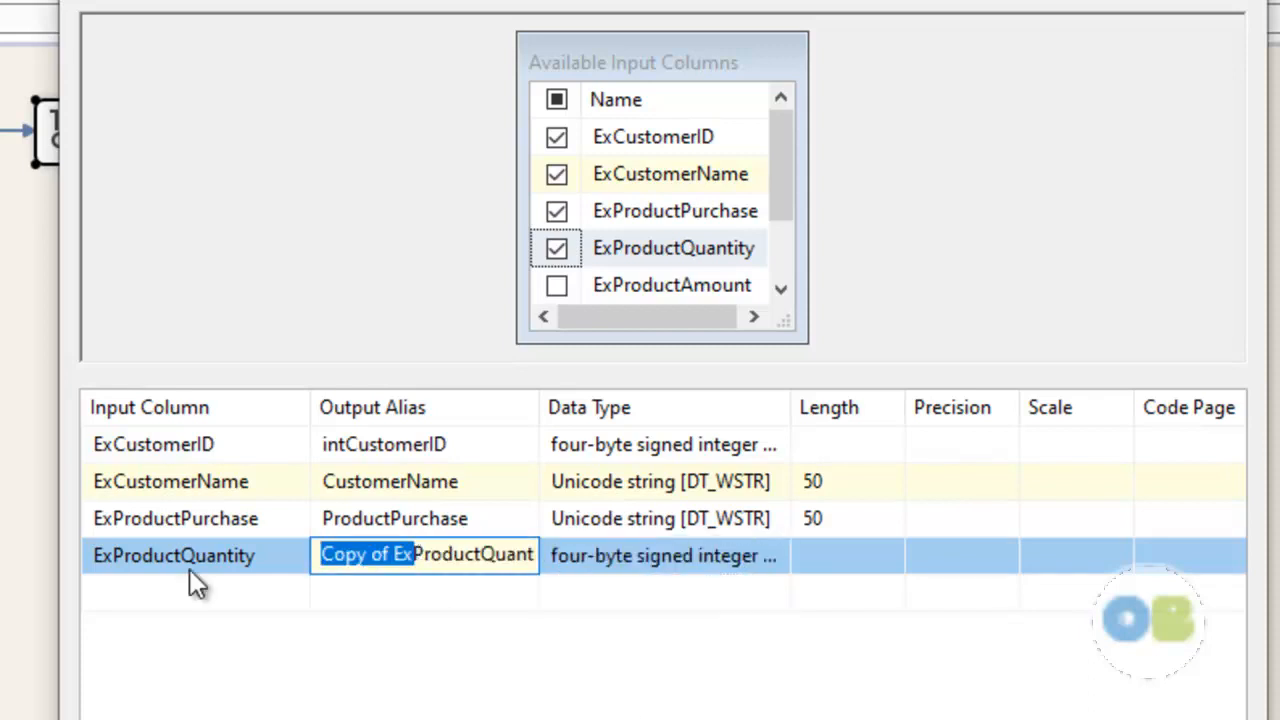
pyautogui.write('int')
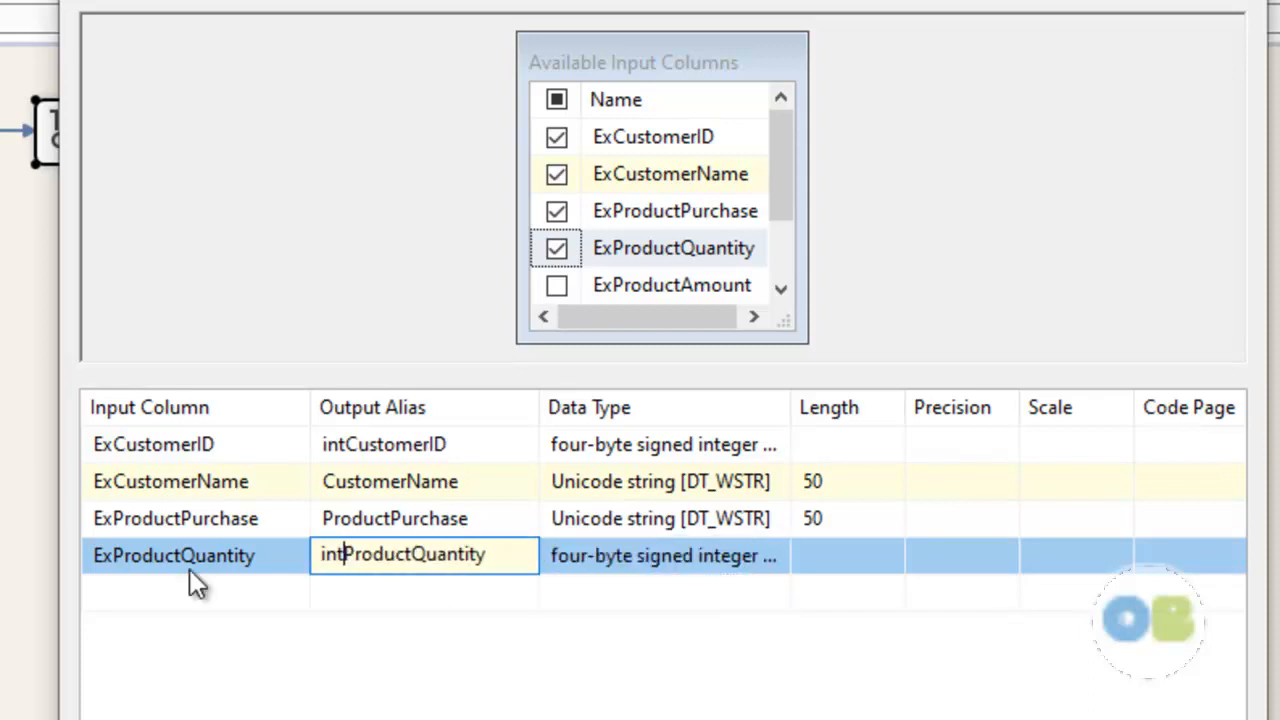
# - Convert ExProductAmount to currency [DT_CY] with the output alias CYProductAmount
pyautogui.click(564, 287)
pyautogui.click(486, 596)
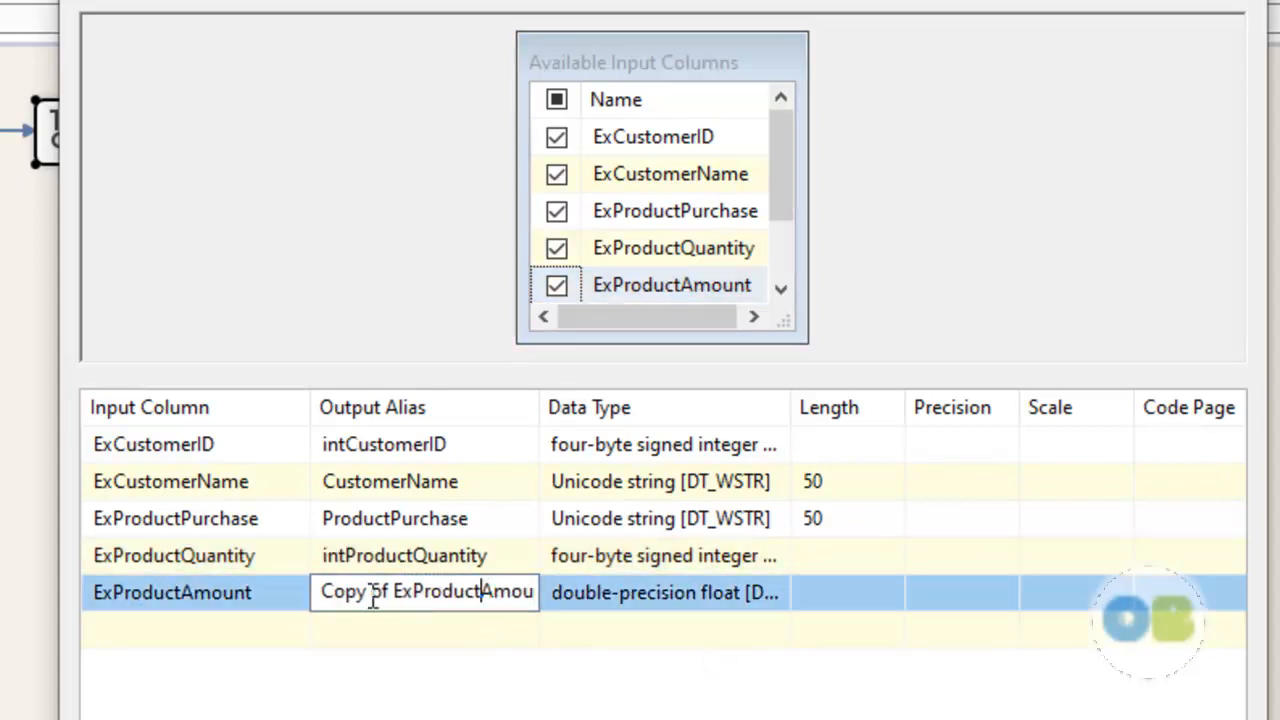
pyautogui.moveTo(413, 594); pyautogui.dragTo(230, 565)
pyautogui.press('BackSpace')
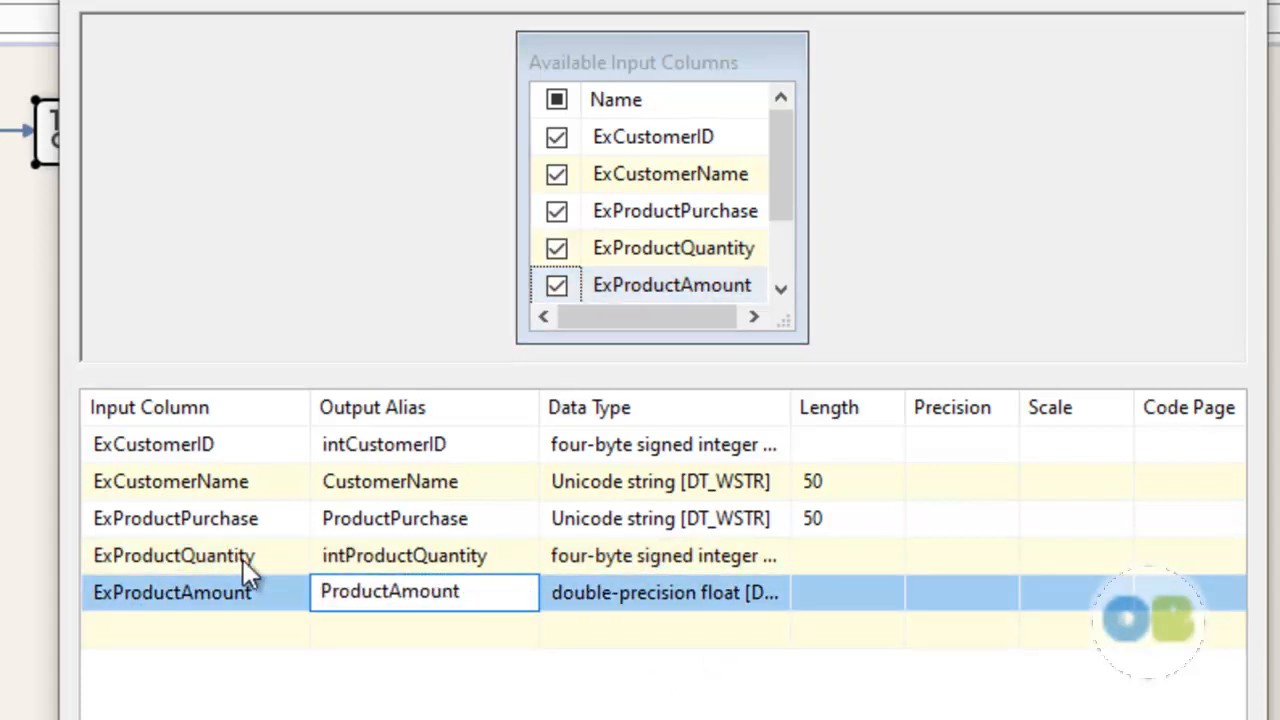
pyautogui.write('CY')
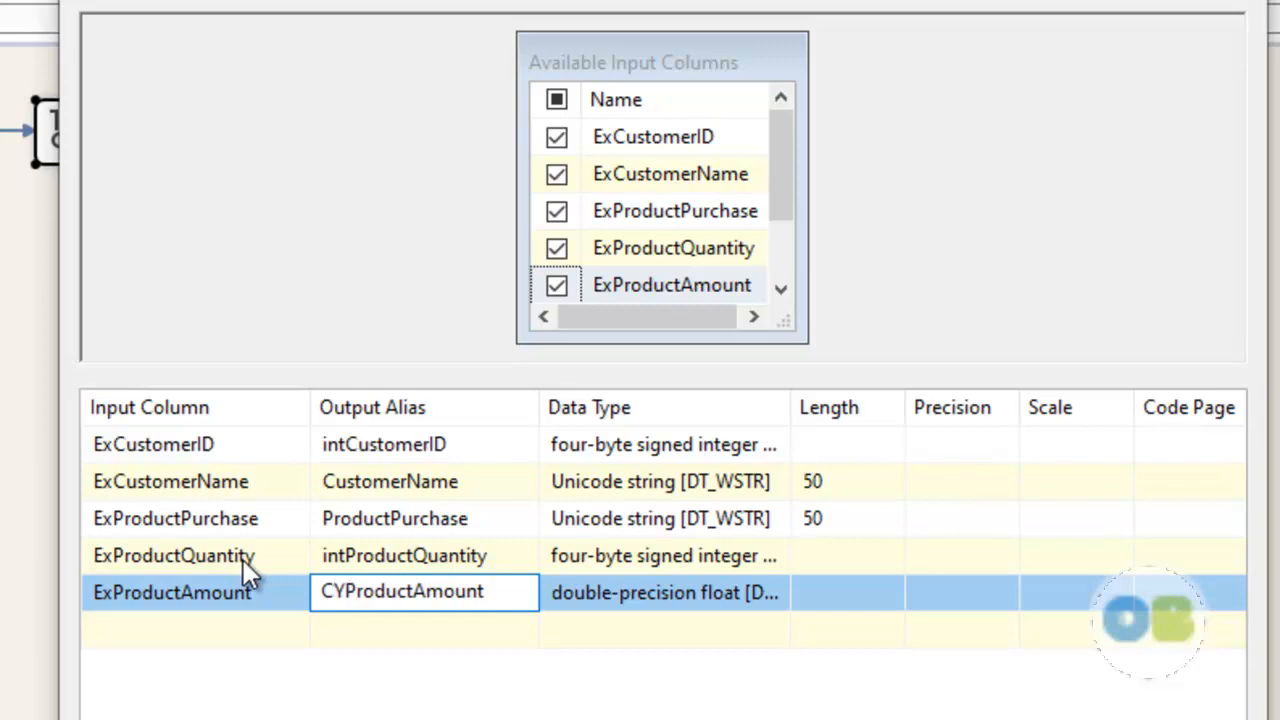
pyautogui.click(738, 592)
pyautogui.click(731, 601)
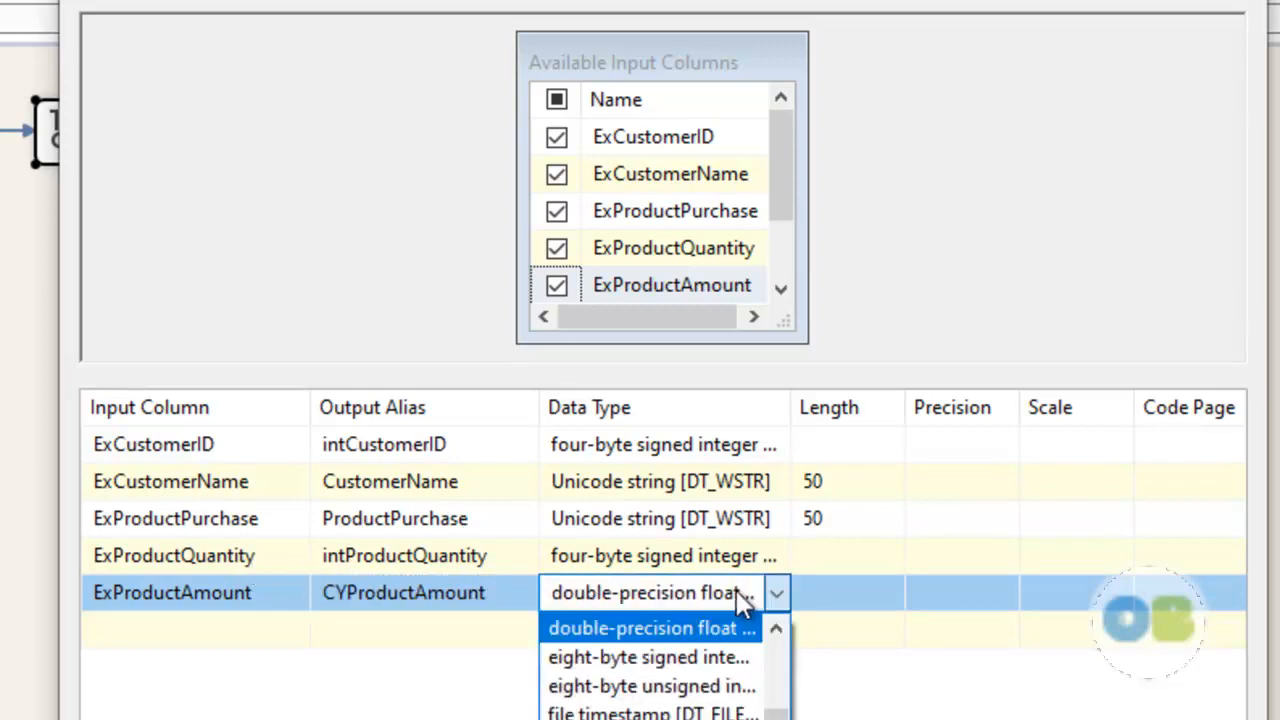
pyautogui.scroll(3, 794, 657)
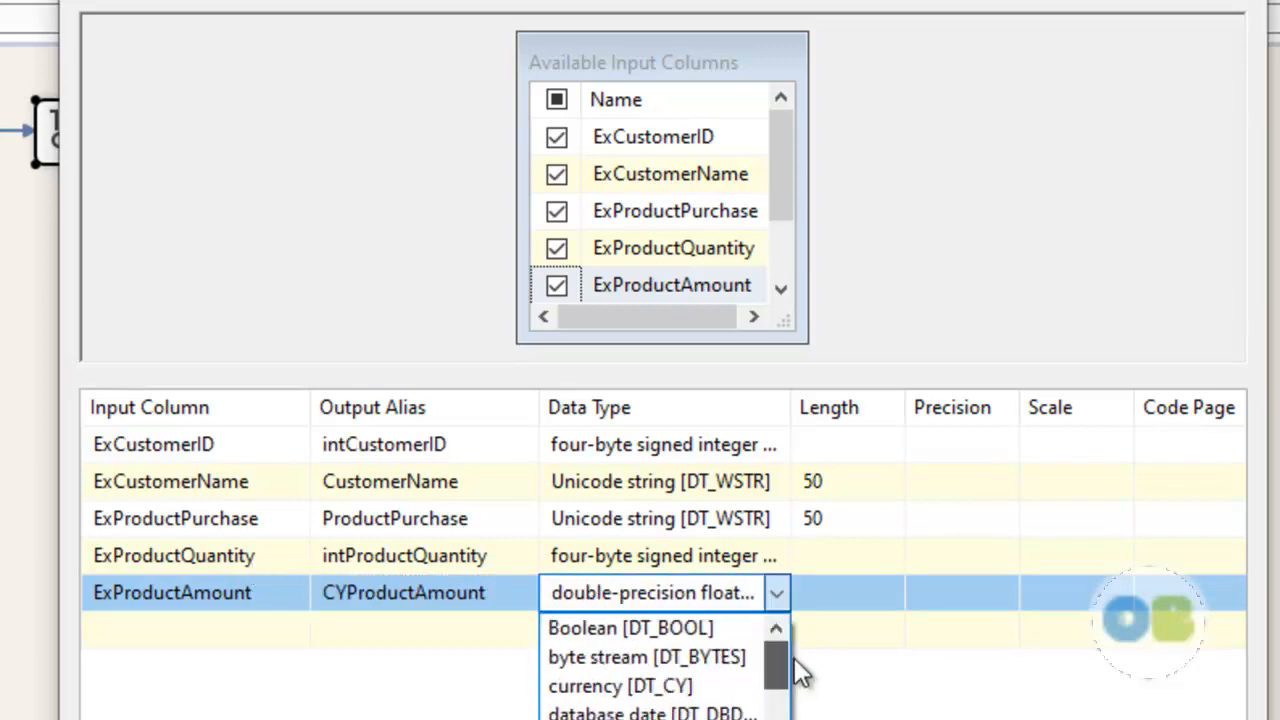
pyautogui.click(697, 686)
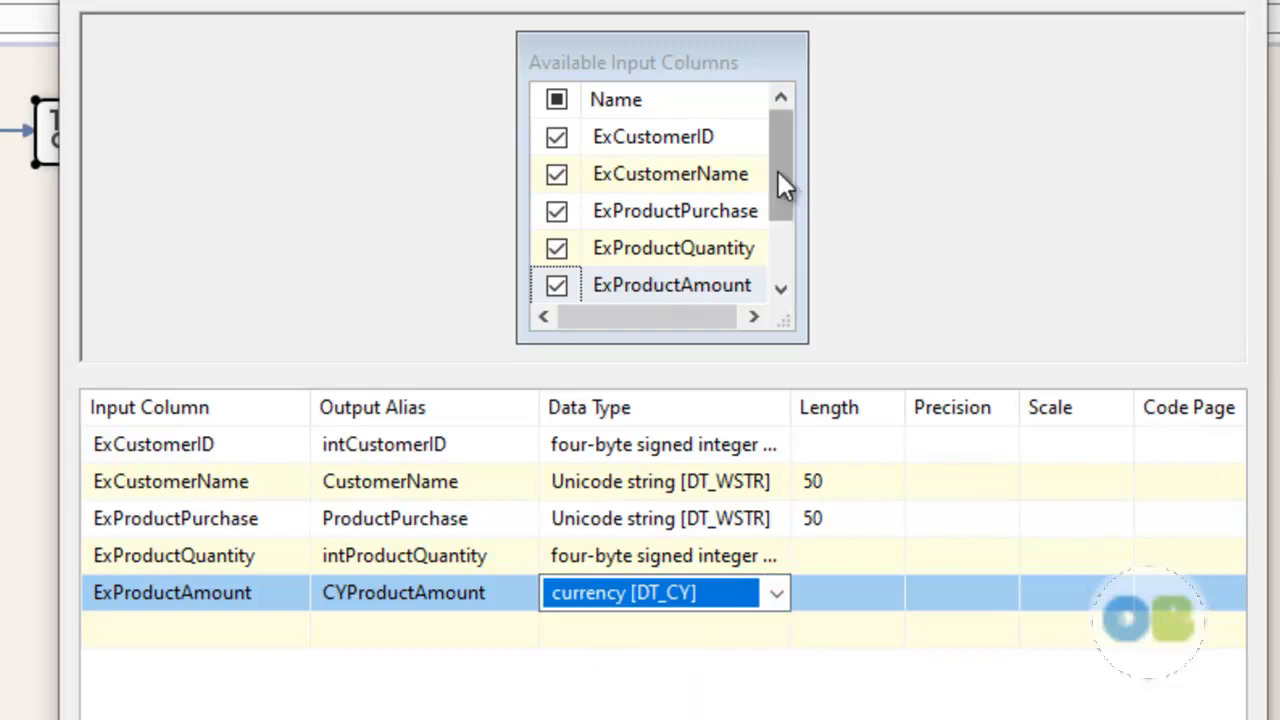
pyautogui.moveTo(771, 180); pyautogui.dragTo(783, 258)
pyautogui.click(555, 250)
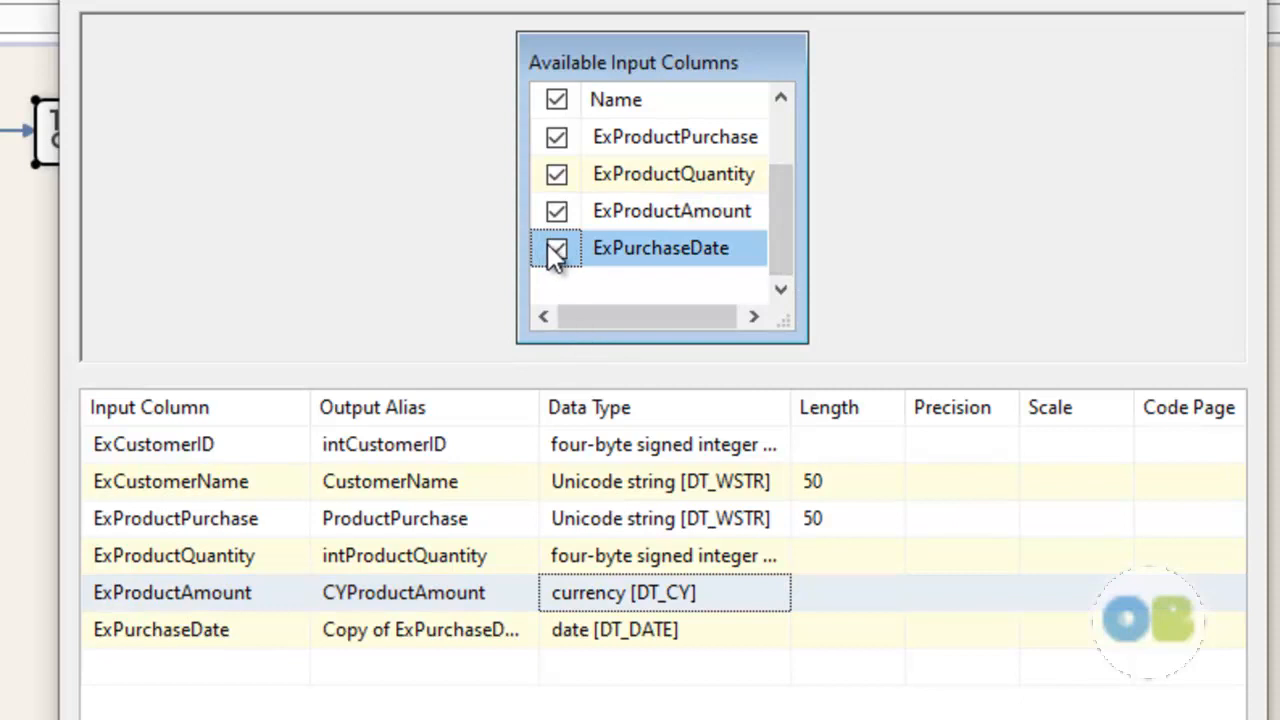
pyautogui.click(551, 247)
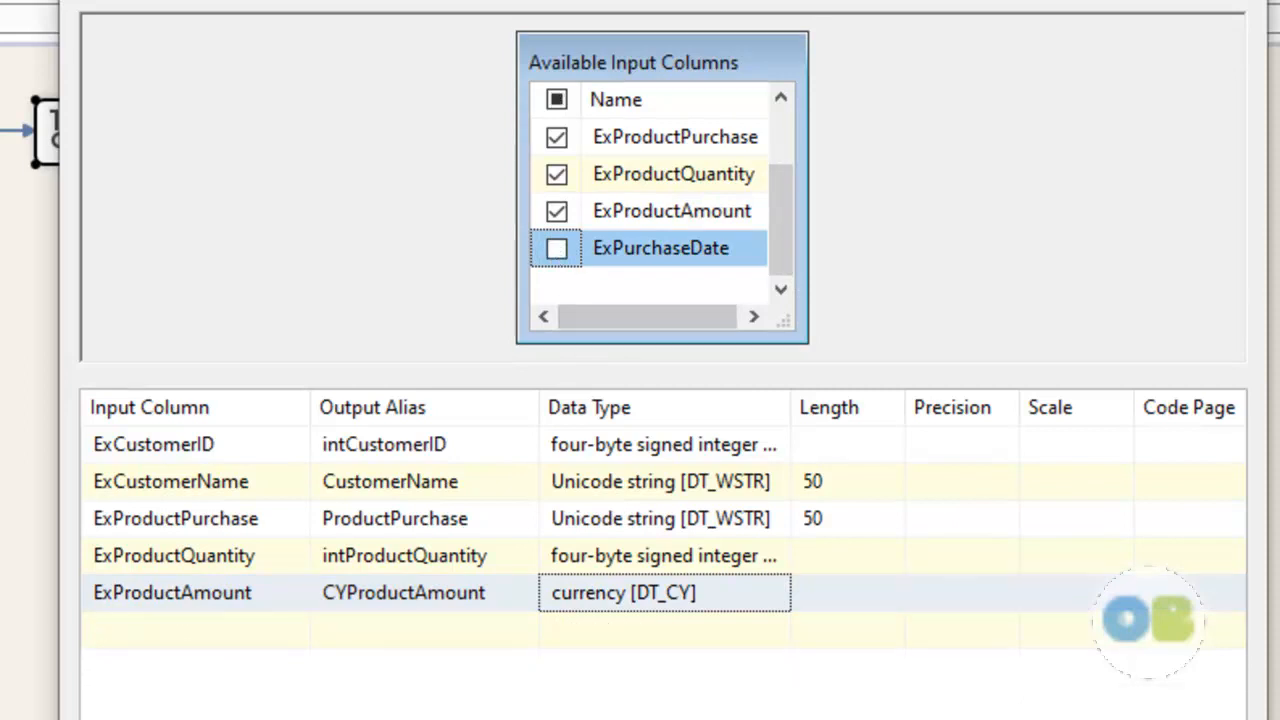
# - Accept the column conversions and return to the data flow design surface
pyautogui.click(908, 718)
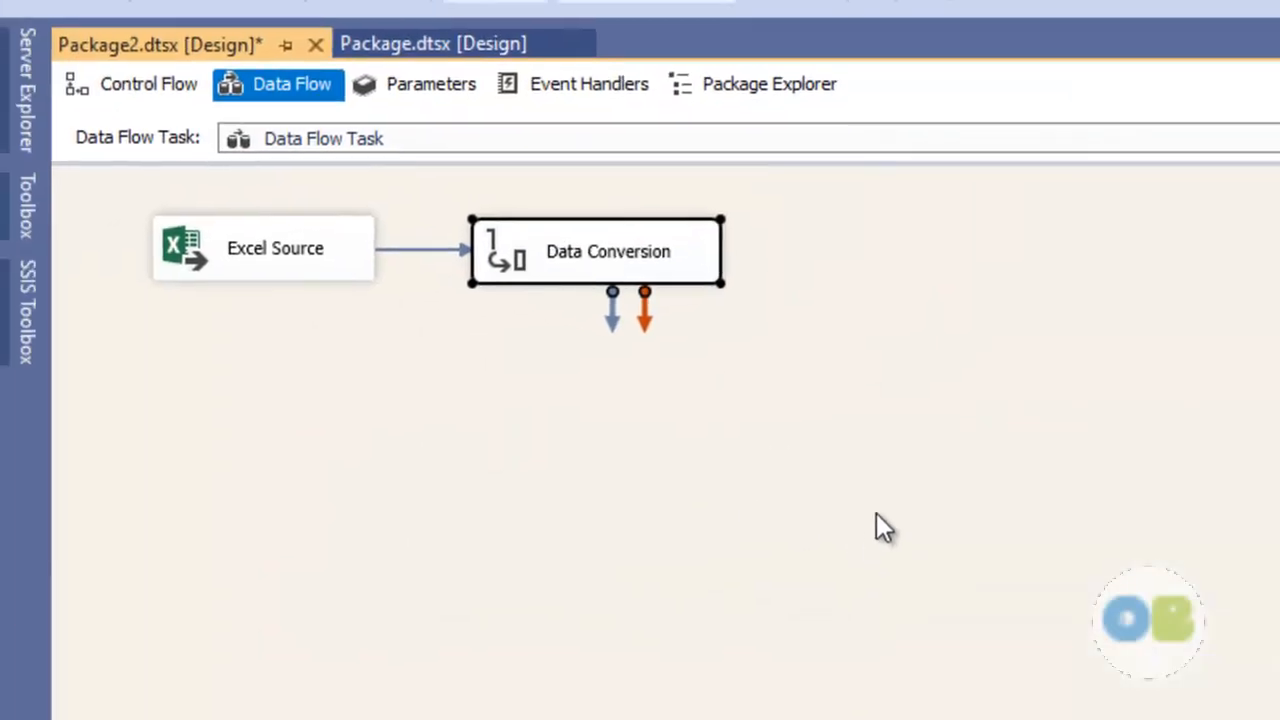
pyautogui.click(876, 515)
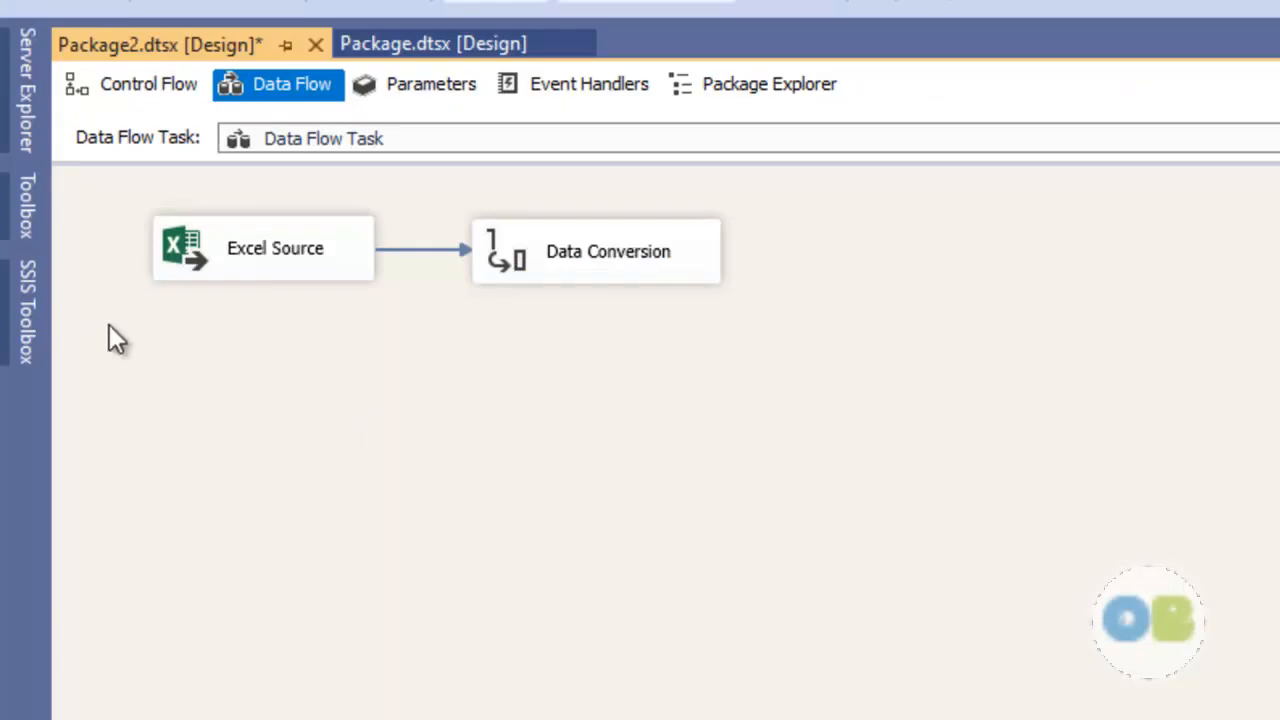
# - Add a Derived Column transformation beside the Data Conversion and connect the Data Conversion's regular output to it
pyautogui.click(43, 326)
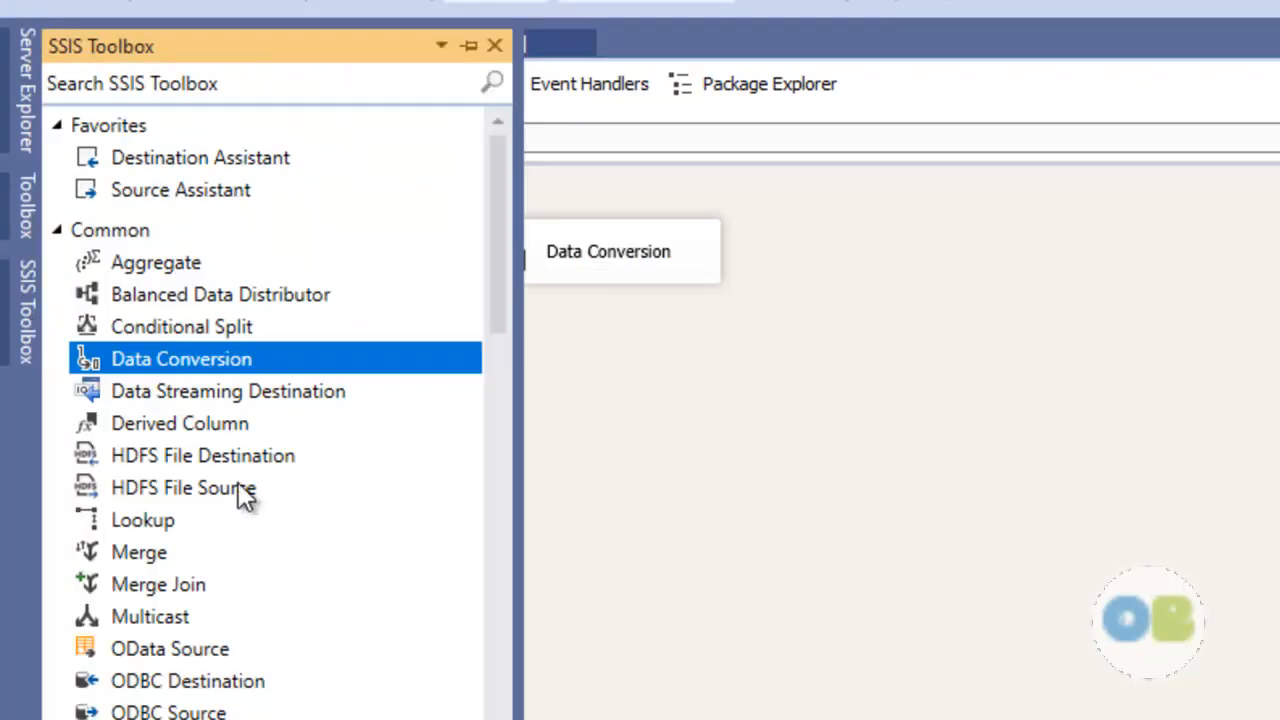
pyautogui.moveTo(200, 421); pyautogui.dragTo(858, 246)
pyautogui.click(672, 274)
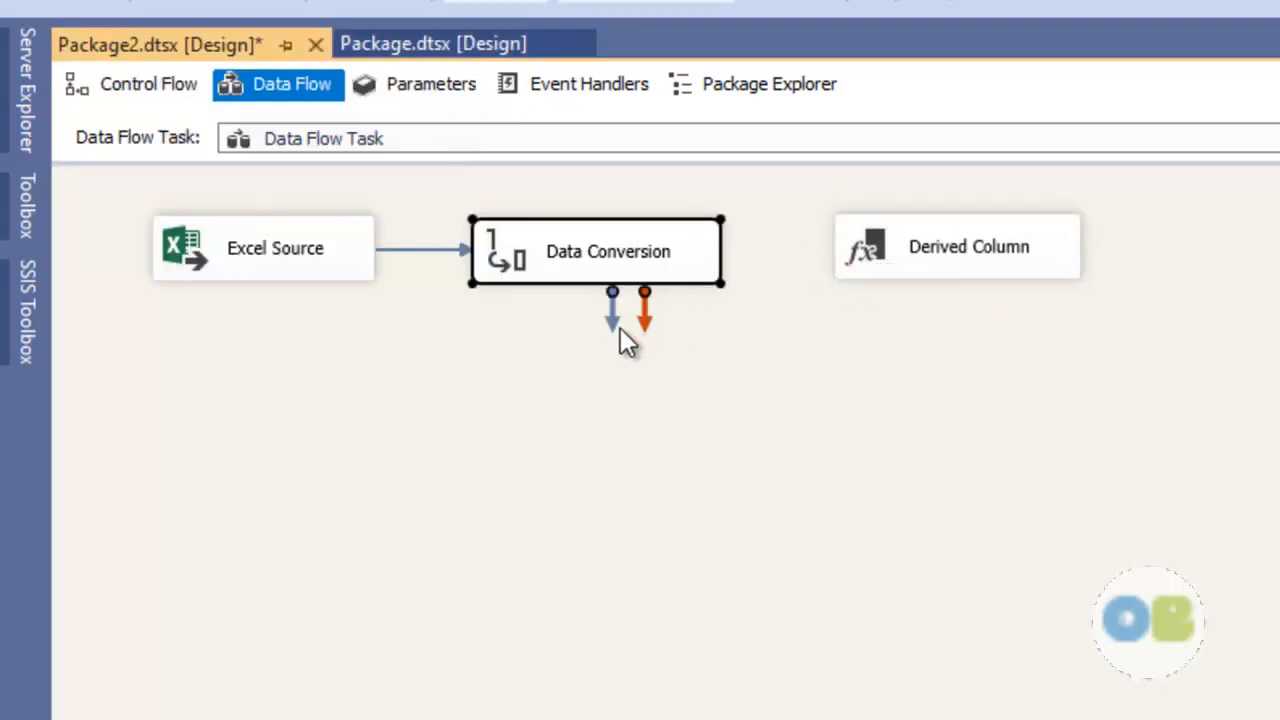
pyautogui.moveTo(614, 330); pyautogui.dragTo(893, 247)
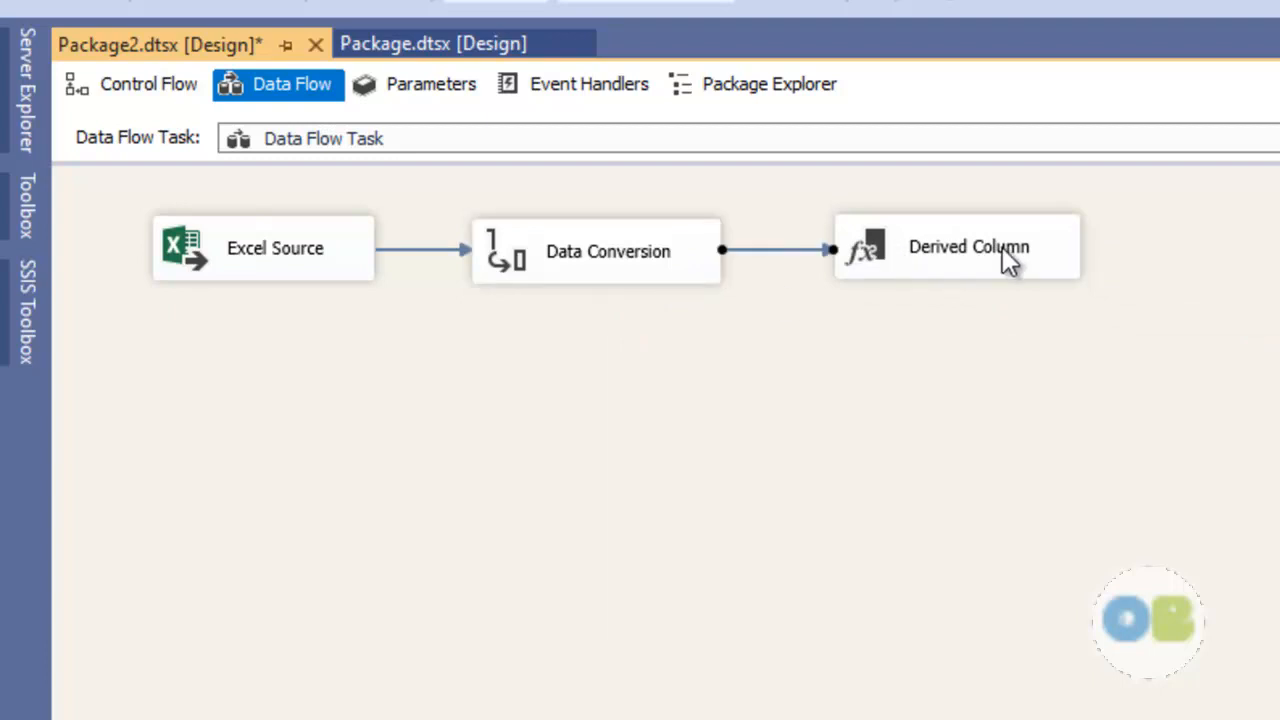
pyautogui.moveTo(1050, 252); pyautogui.dragTo(1052, 265)
# - In the Derived Column transformation, add a new column with the expression UPPER( [CustomerName] )
pyautogui.doubleClick(1058, 272)
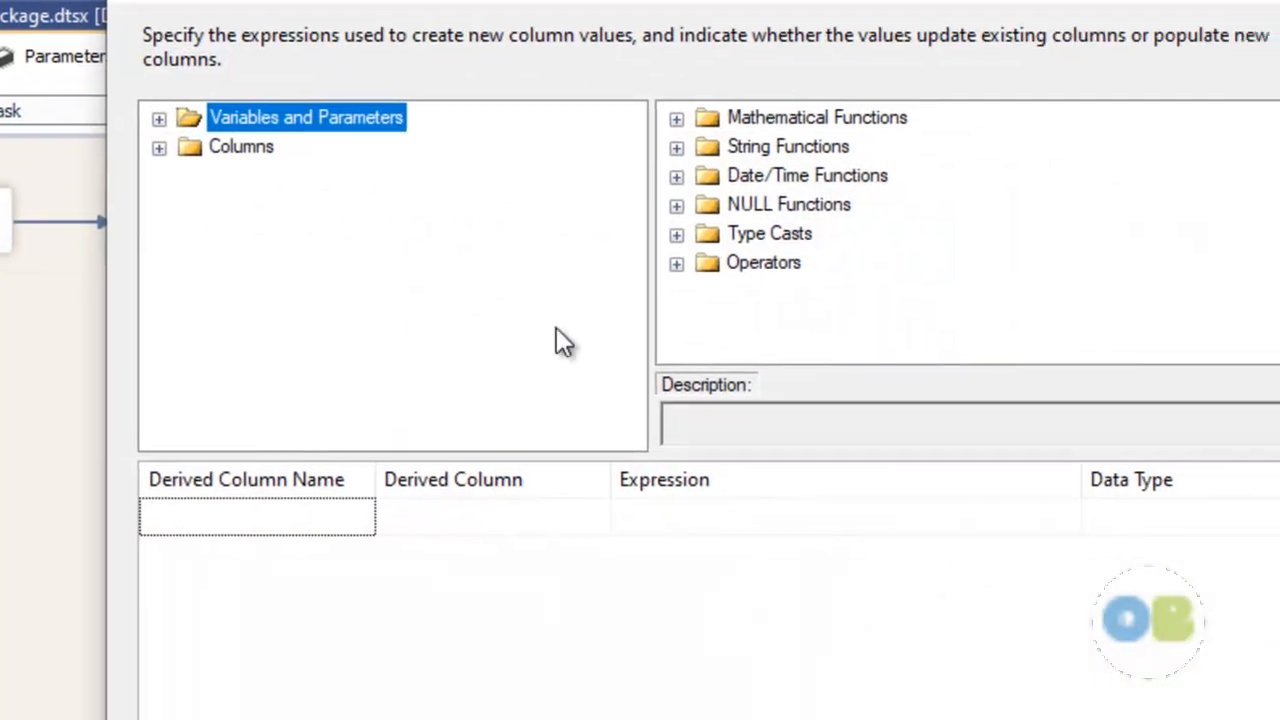
pyautogui.click(79, 144)
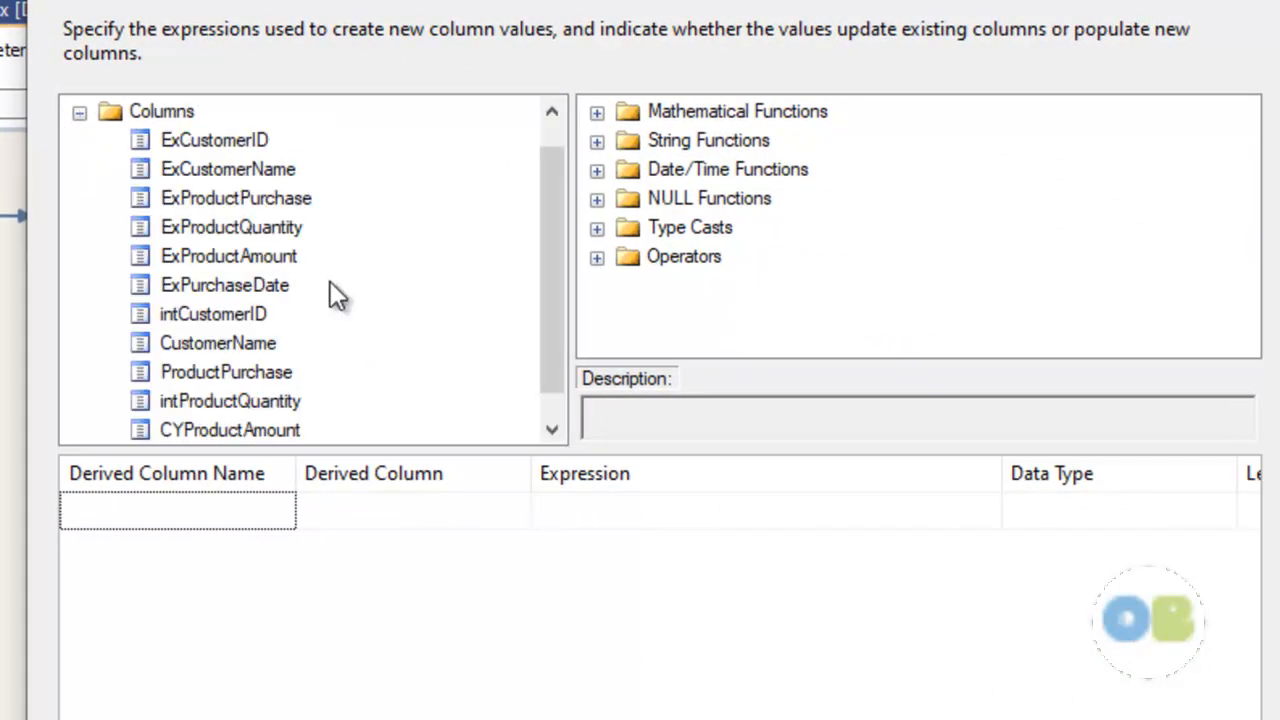
pyautogui.scroll(-1, 333, 293)
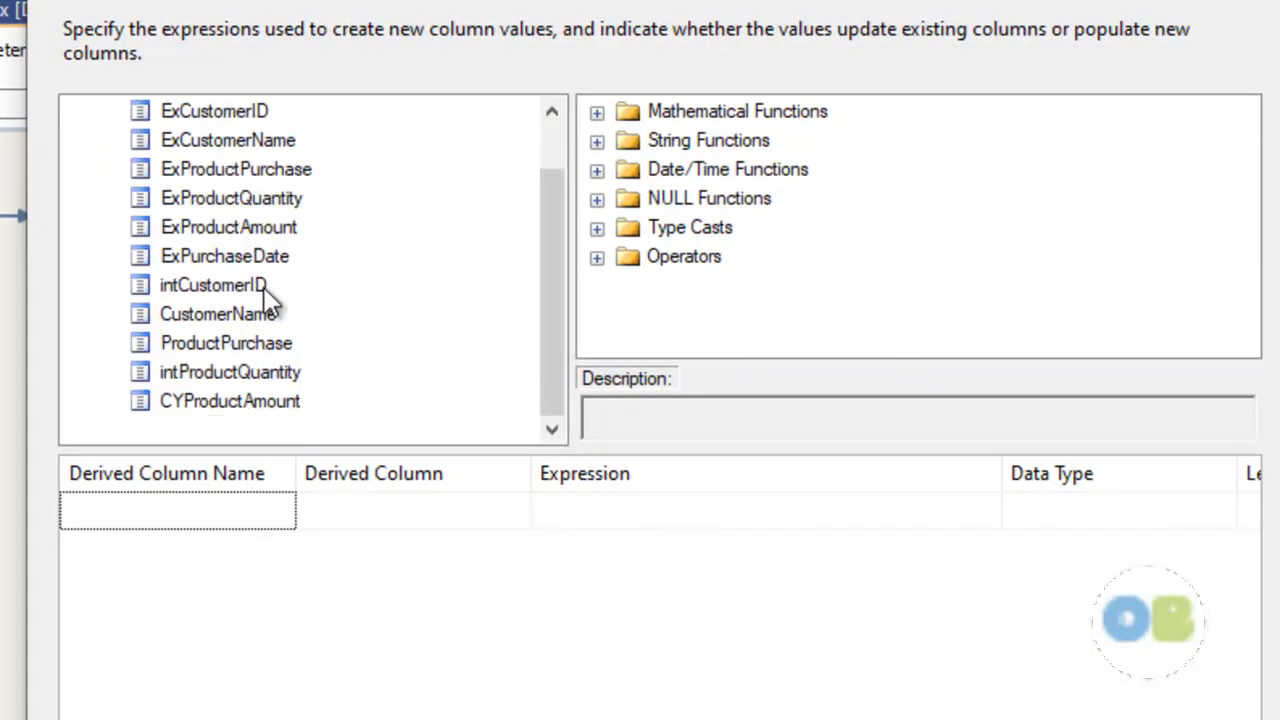
pyautogui.click(250, 318)
pyautogui.click(652, 512)
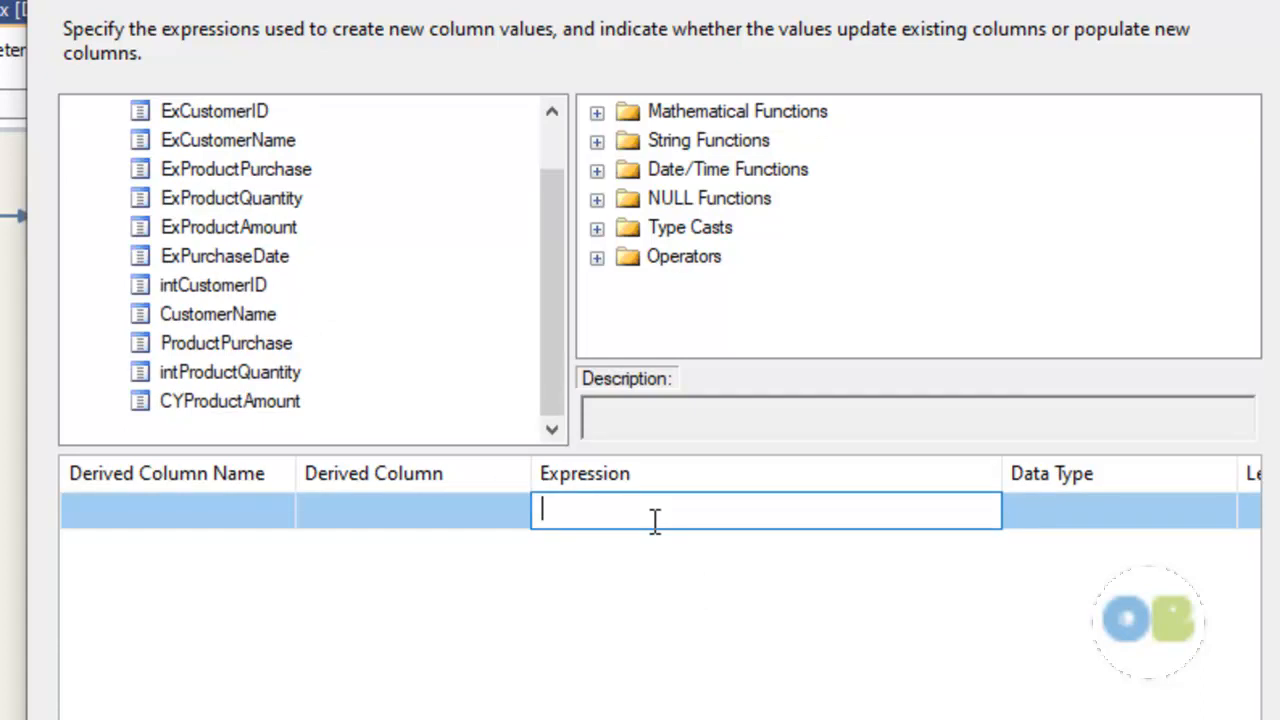
pyautogui.write('UPPER()')
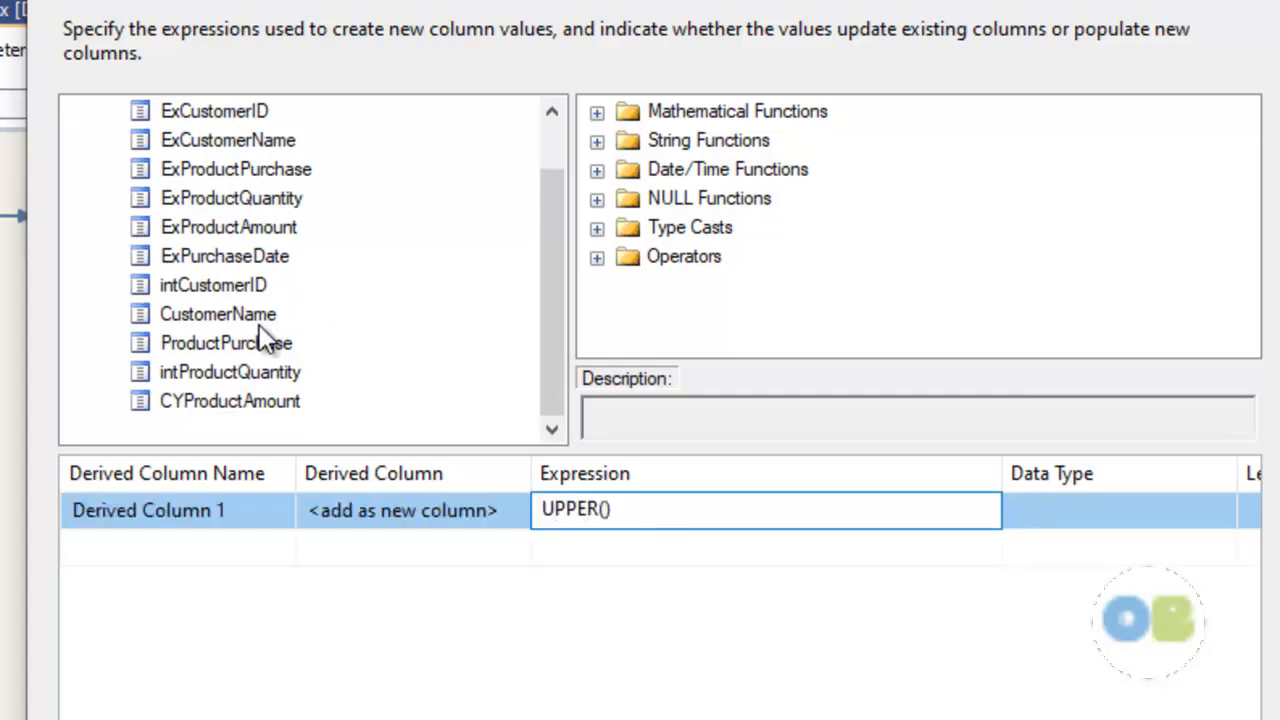
pyautogui.moveTo(230, 312); pyautogui.dragTo(603, 511)
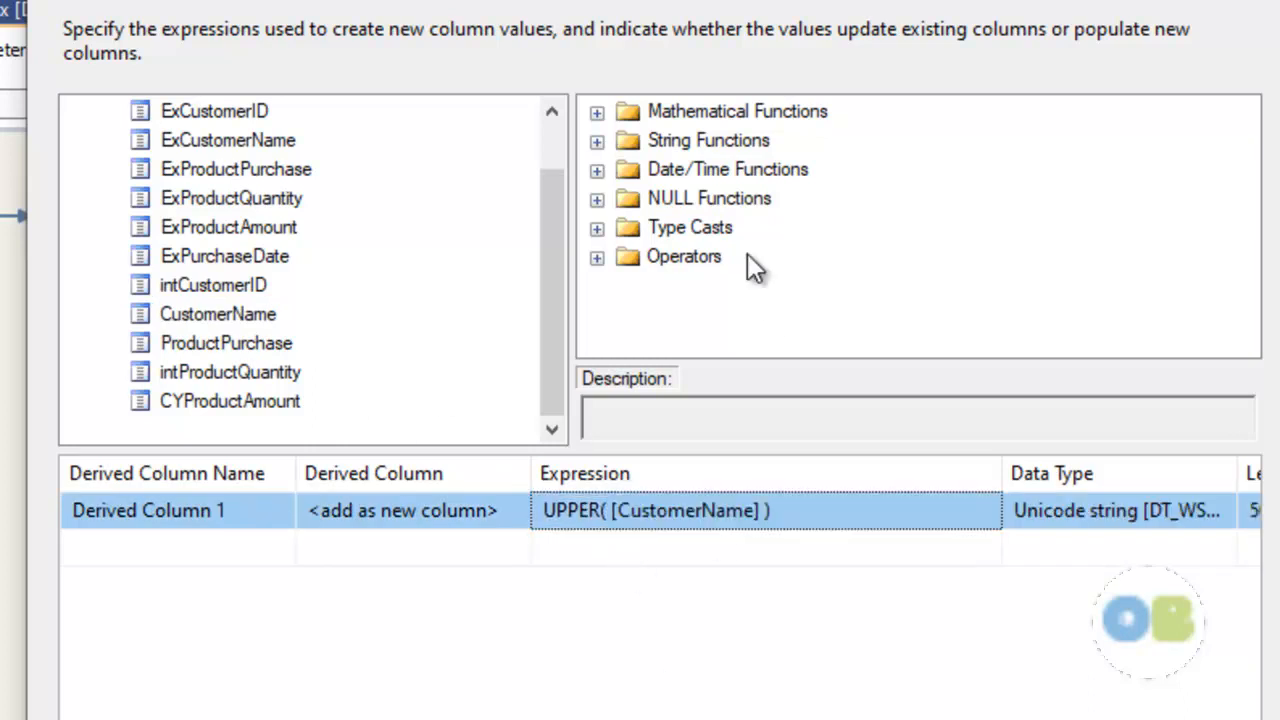
# - Look up the UPPER function and its description among the available string functions
pyautogui.click(597, 141)
pyautogui.scroll(-5, 972, 300)
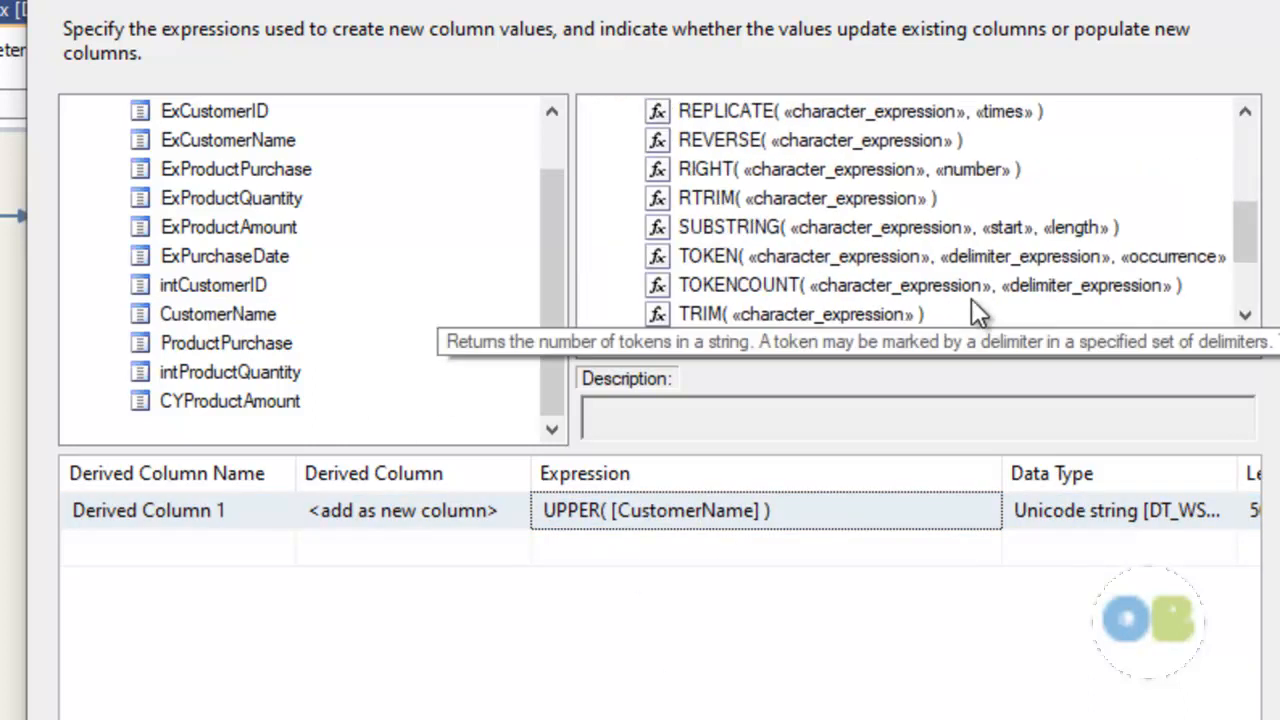
pyautogui.click(739, 197)
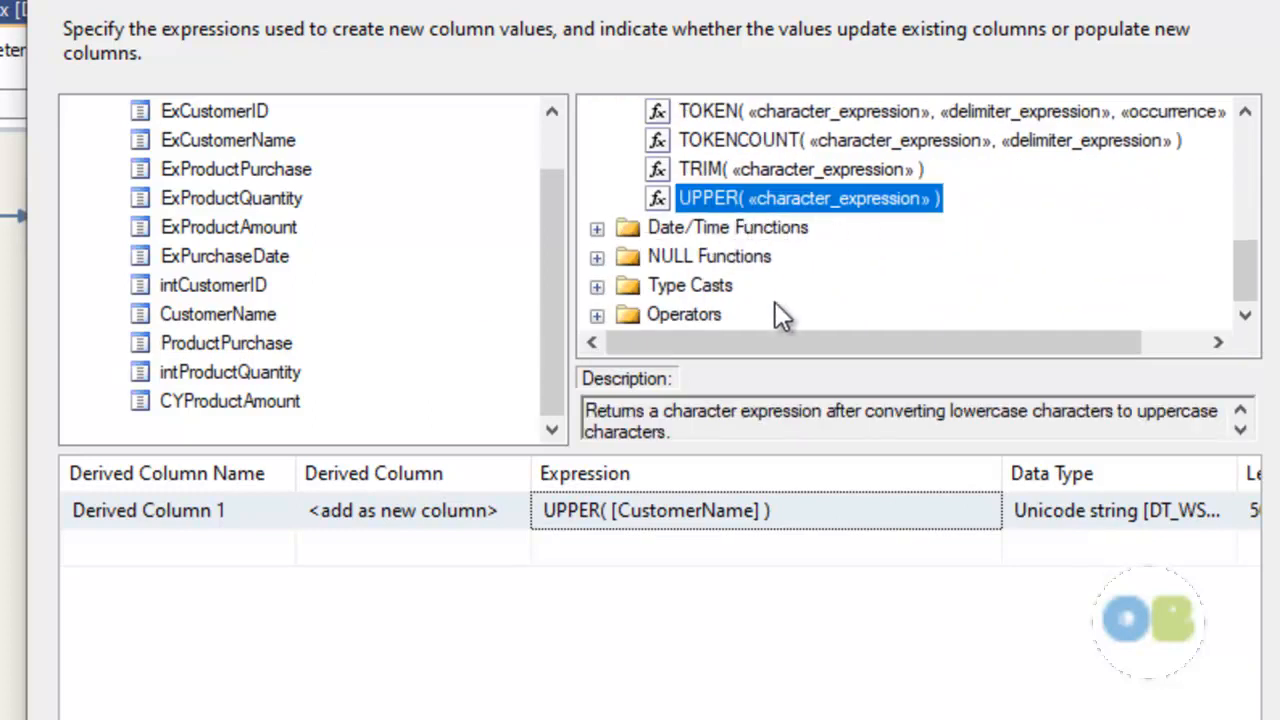
pyautogui.scroll(5, 725, 272)
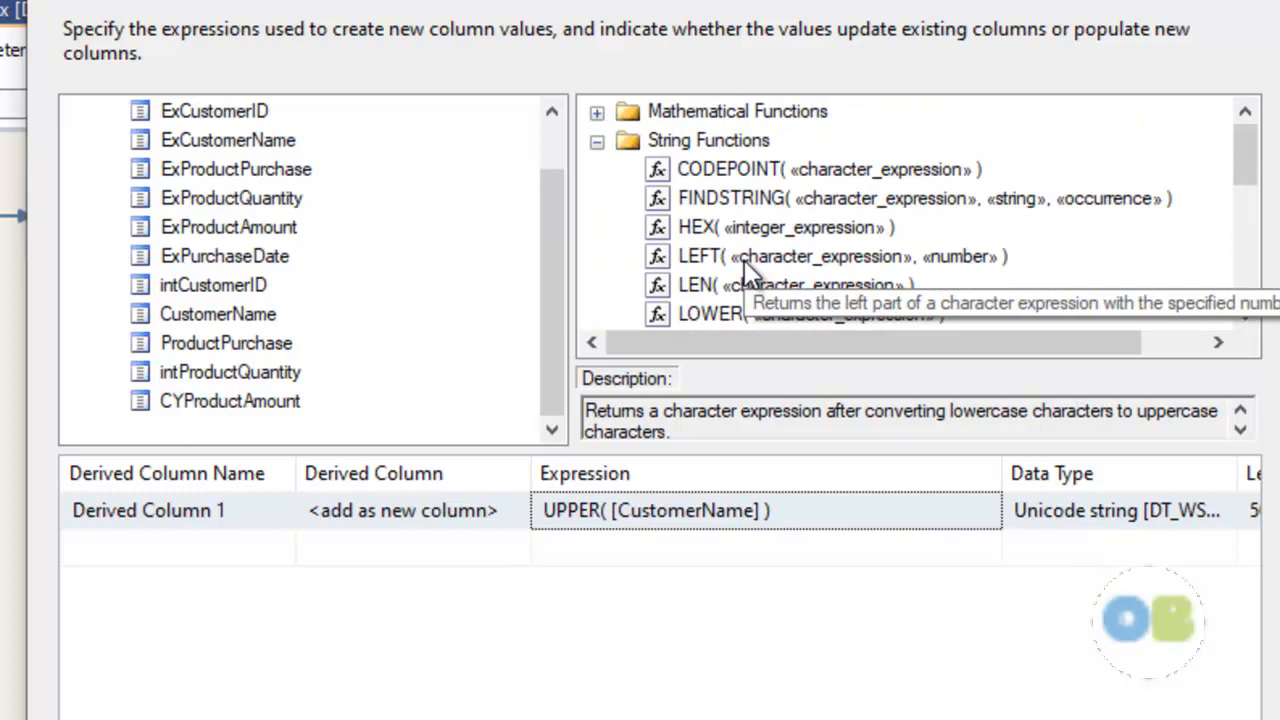
pyautogui.click(597, 142)
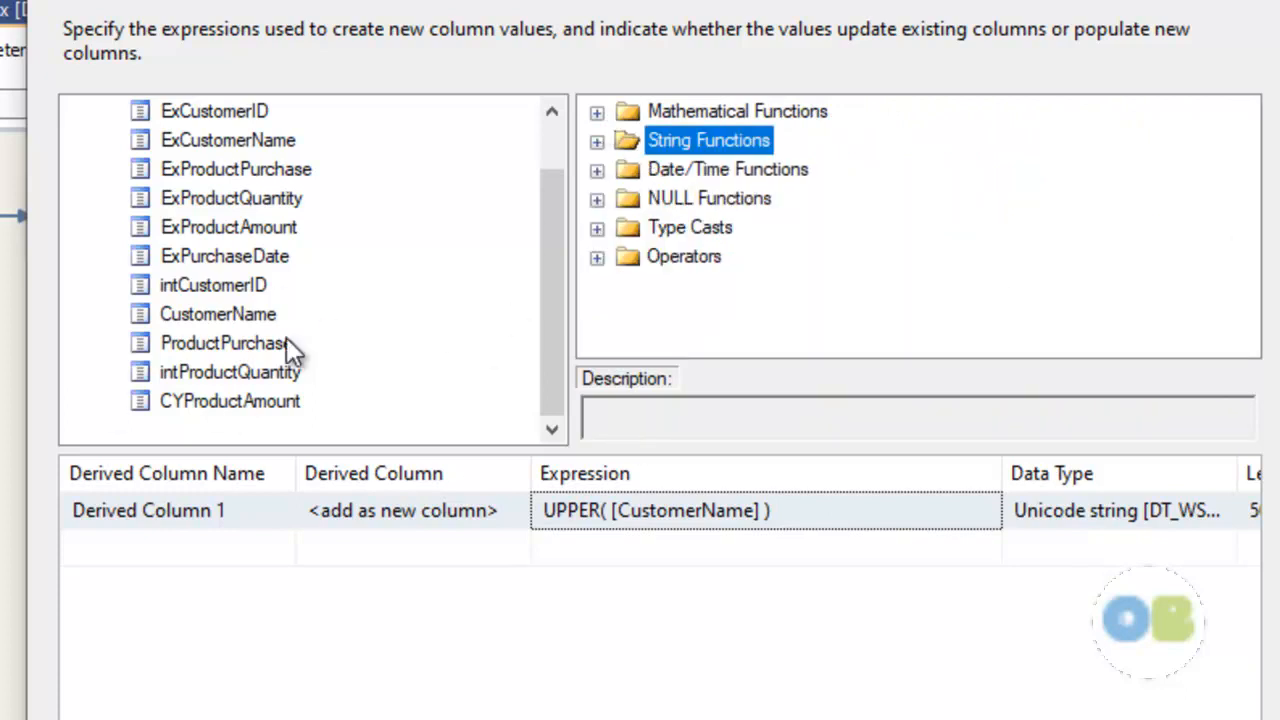
# - Add a second derived column with the expression [CYProductAmount]/73
pyautogui.click(597, 546)
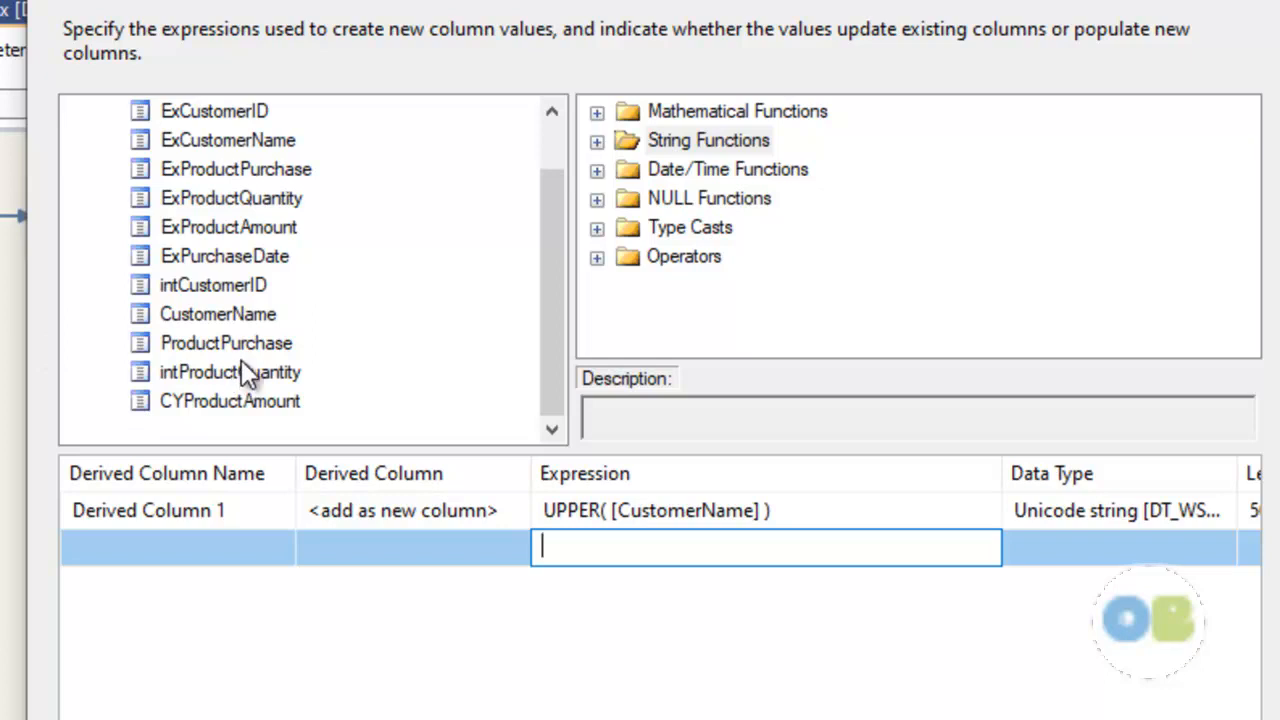
pyautogui.moveTo(220, 403); pyautogui.dragTo(665, 552)
pyautogui.click(753, 546)
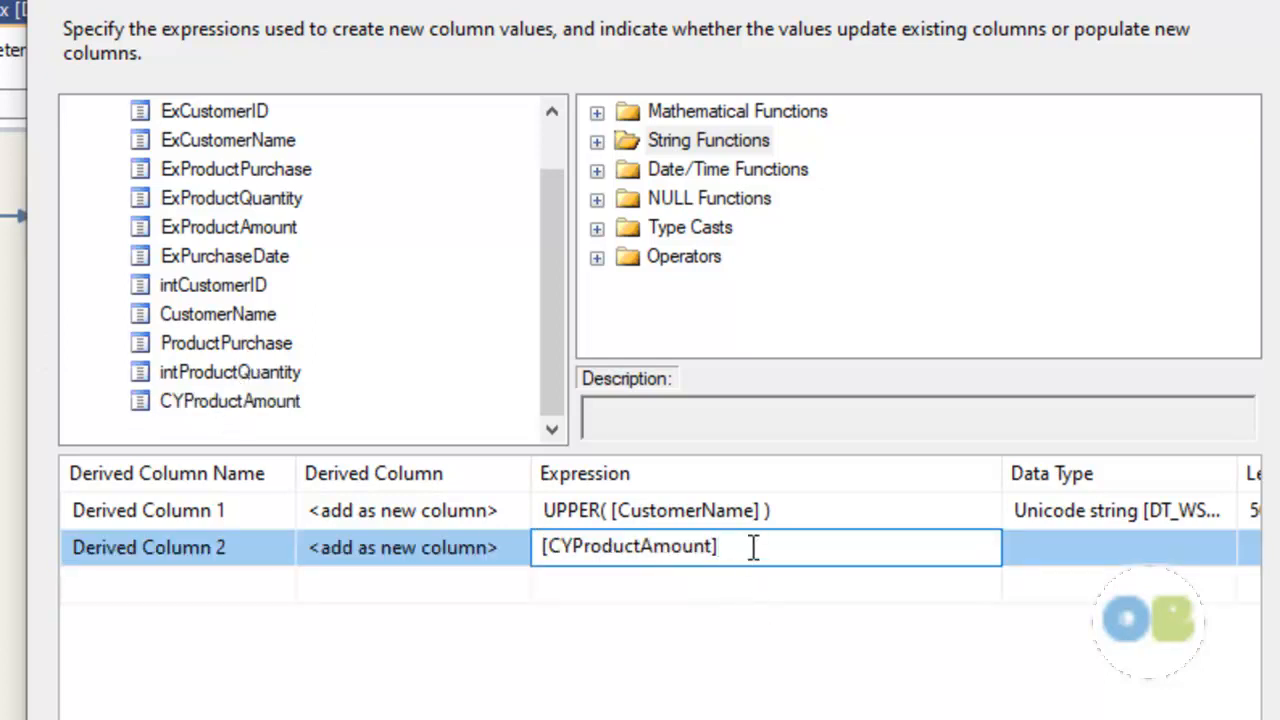
pyautogui.write('/73')
# - Name the uppercase name column UCustomerName and the divided amount column USDAmount, and accept the derived columns
pyautogui.click(249, 514)
pyautogui.click(249, 514)
pyautogui.write('U')
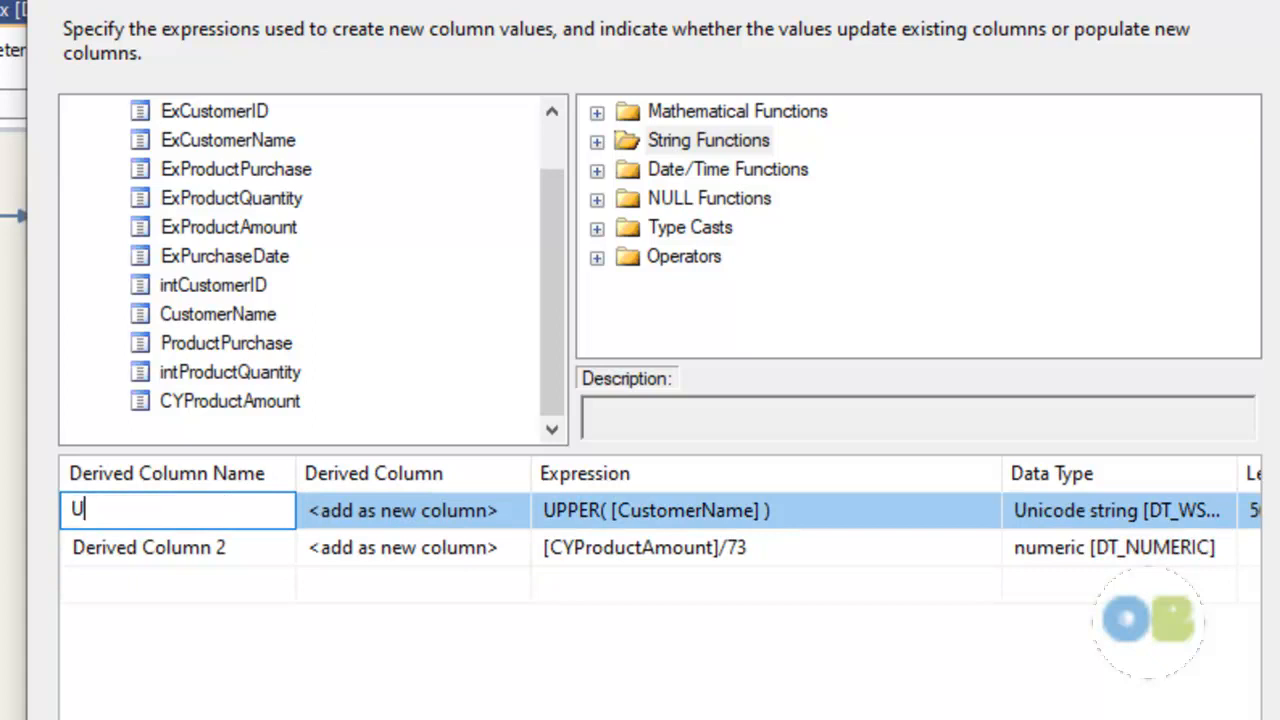
pyautogui.write('CustomerName')
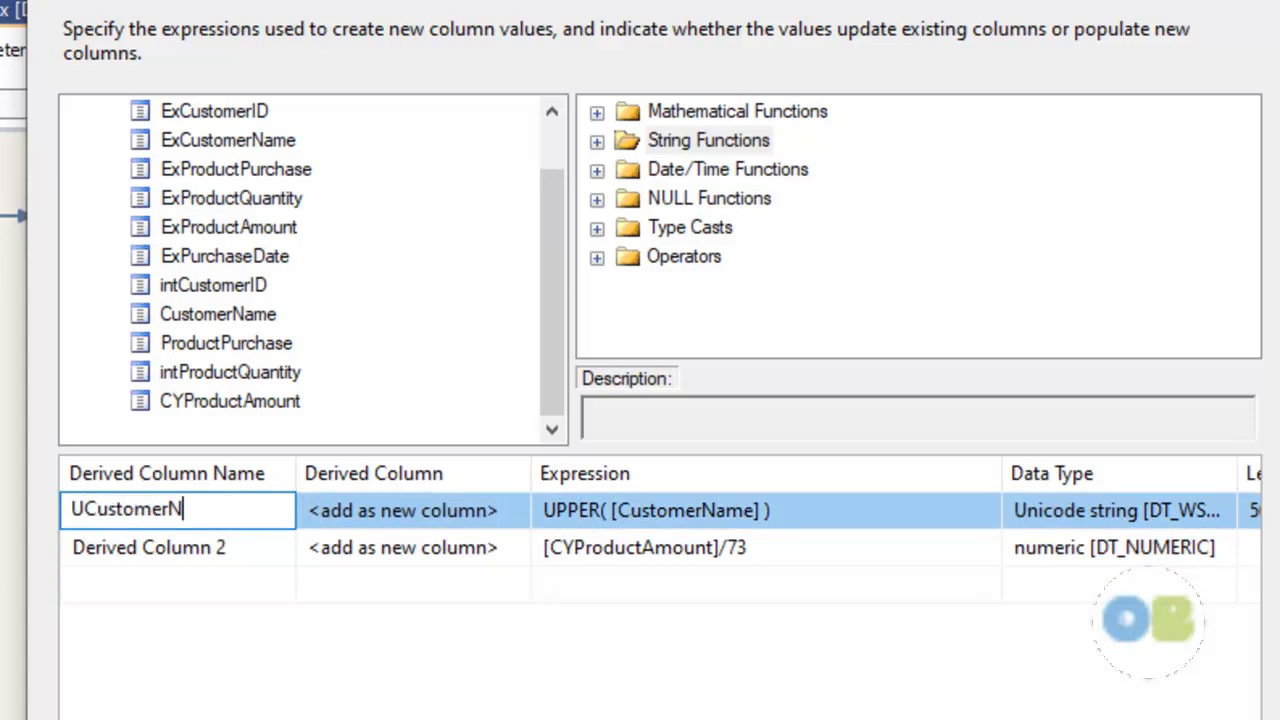
pyautogui.click(160, 548)
pyautogui.moveTo(290, 547); pyautogui.dragTo(70, 547)
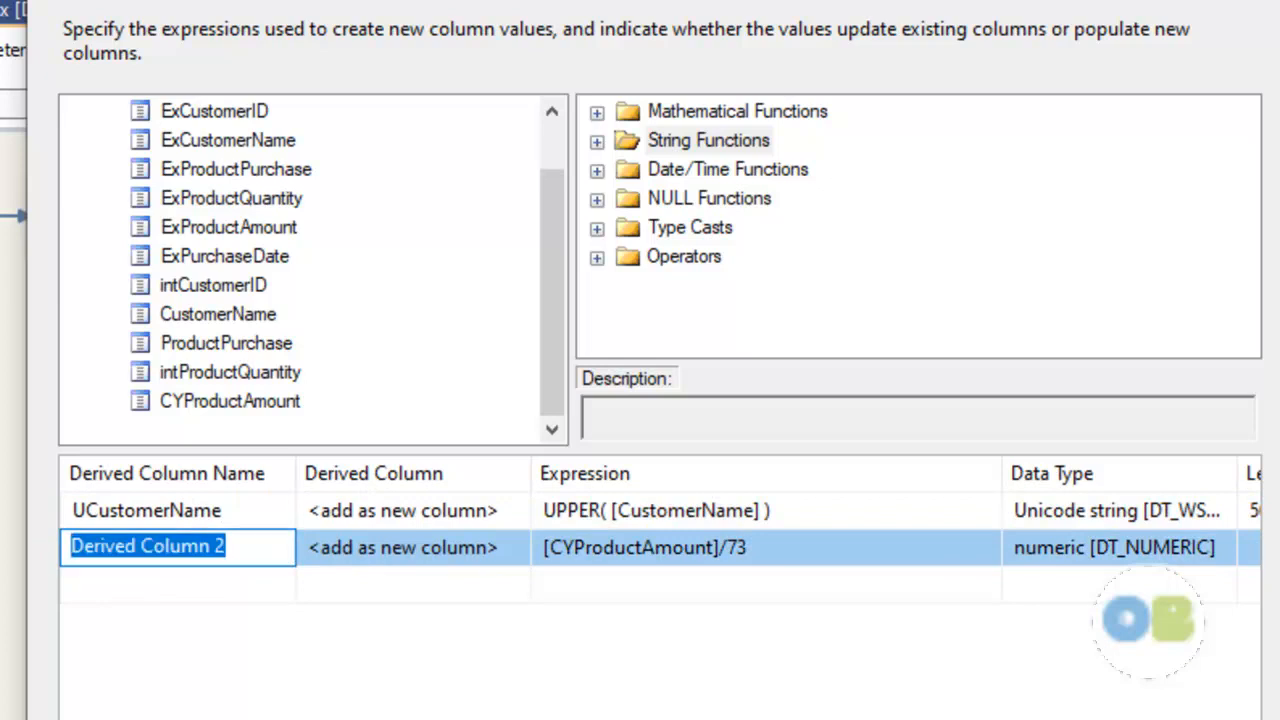
pyautogui.write('U')
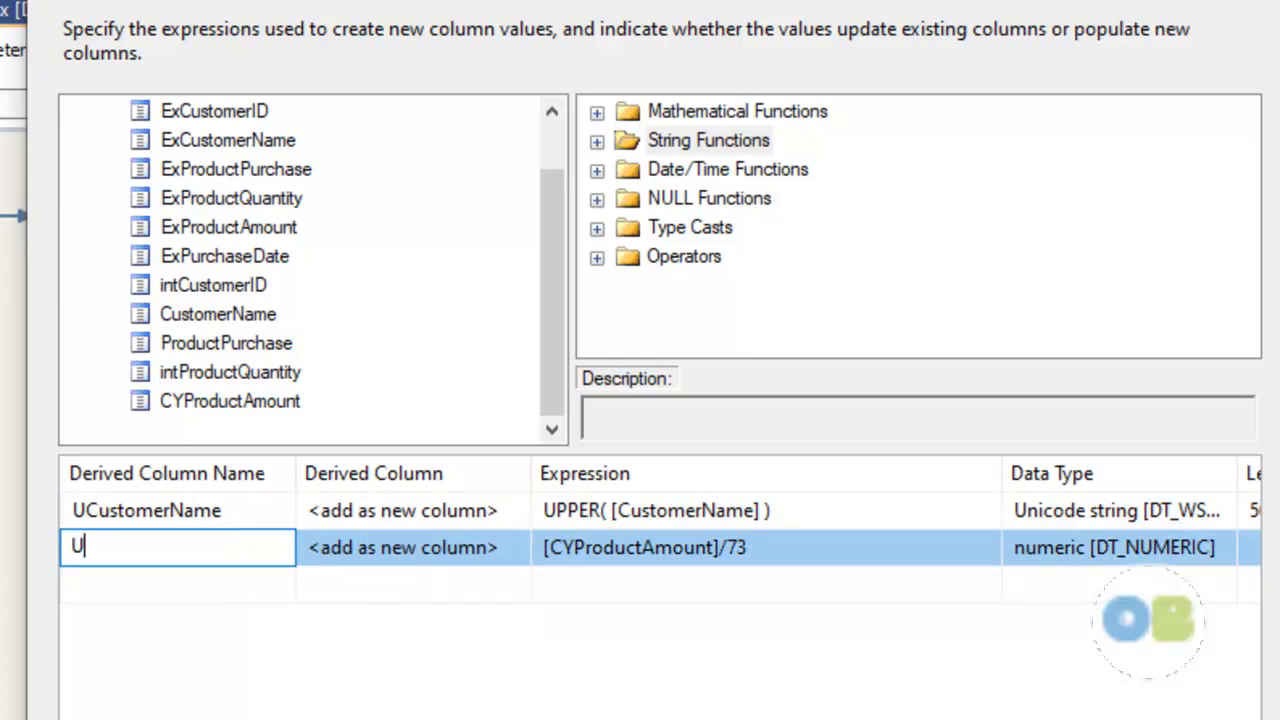
pyautogui.write('SDAmount')
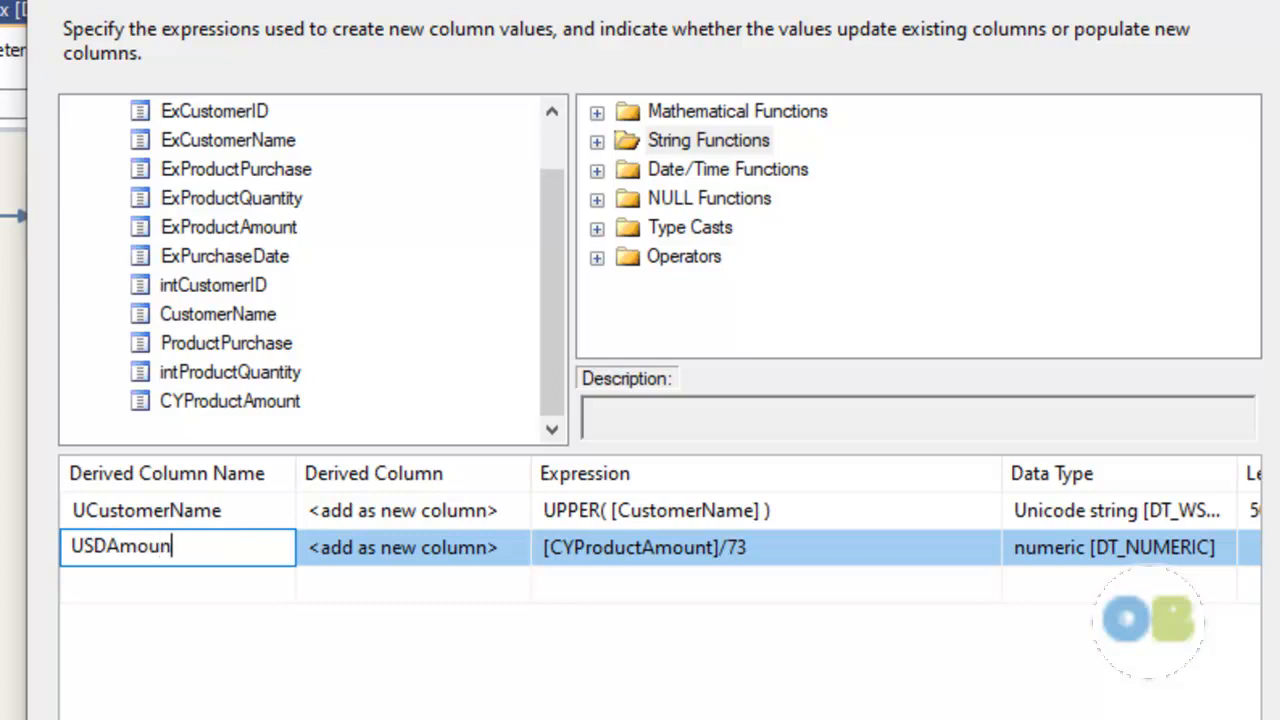
pyautogui.press('Return')
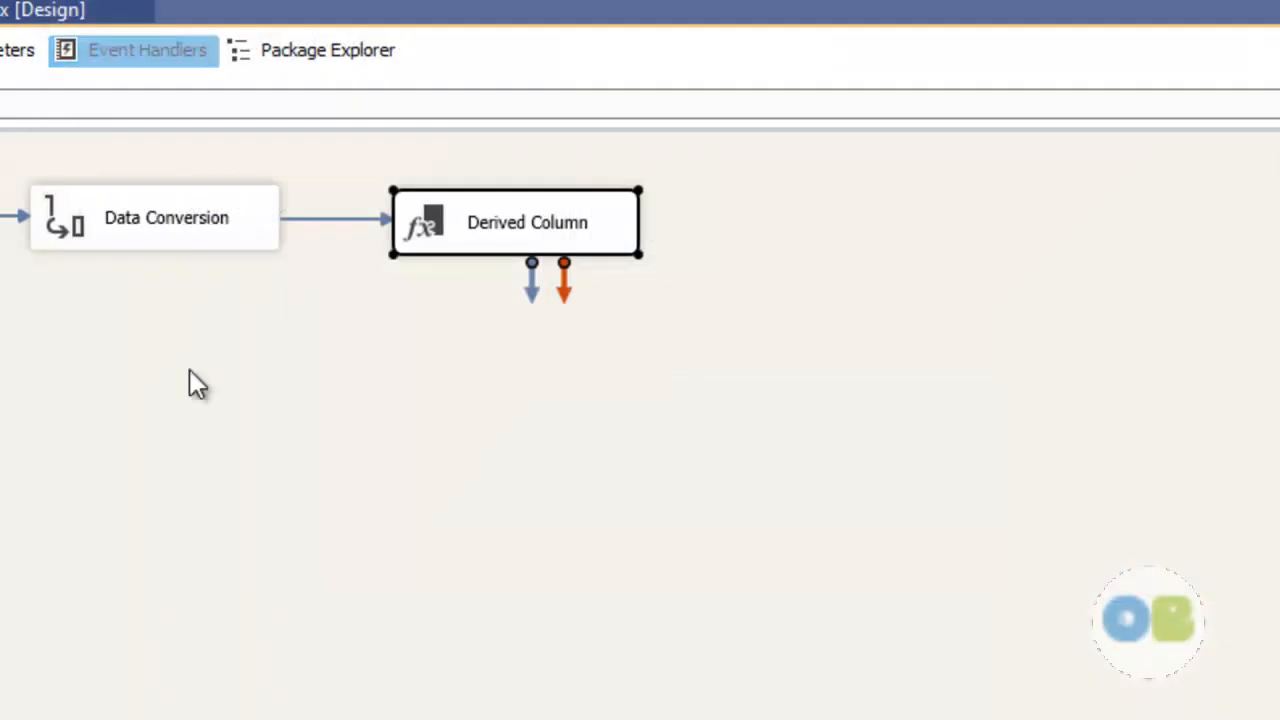
# - Switch to SQL Server Management Studio, review tblCustomer's column names and data types, and return to the SSIS package
pyautogui.click(317, 398)
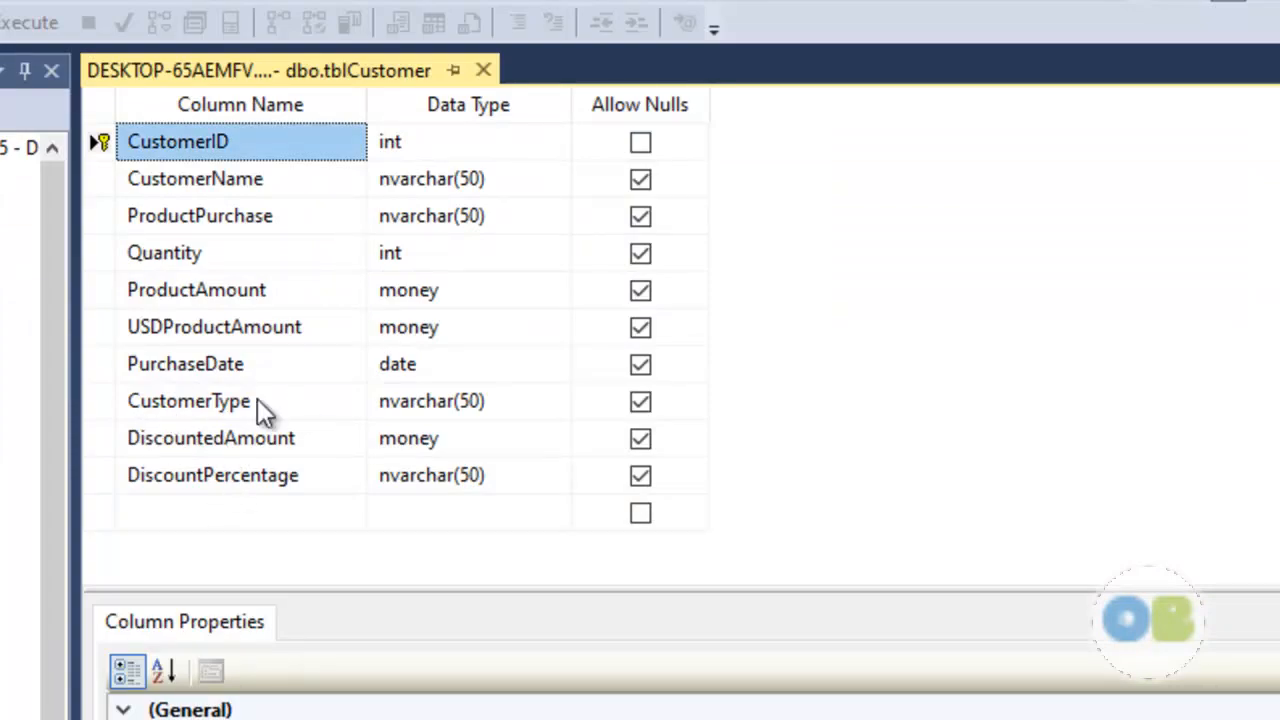
pyautogui.hotkey('alt', 'Tab')
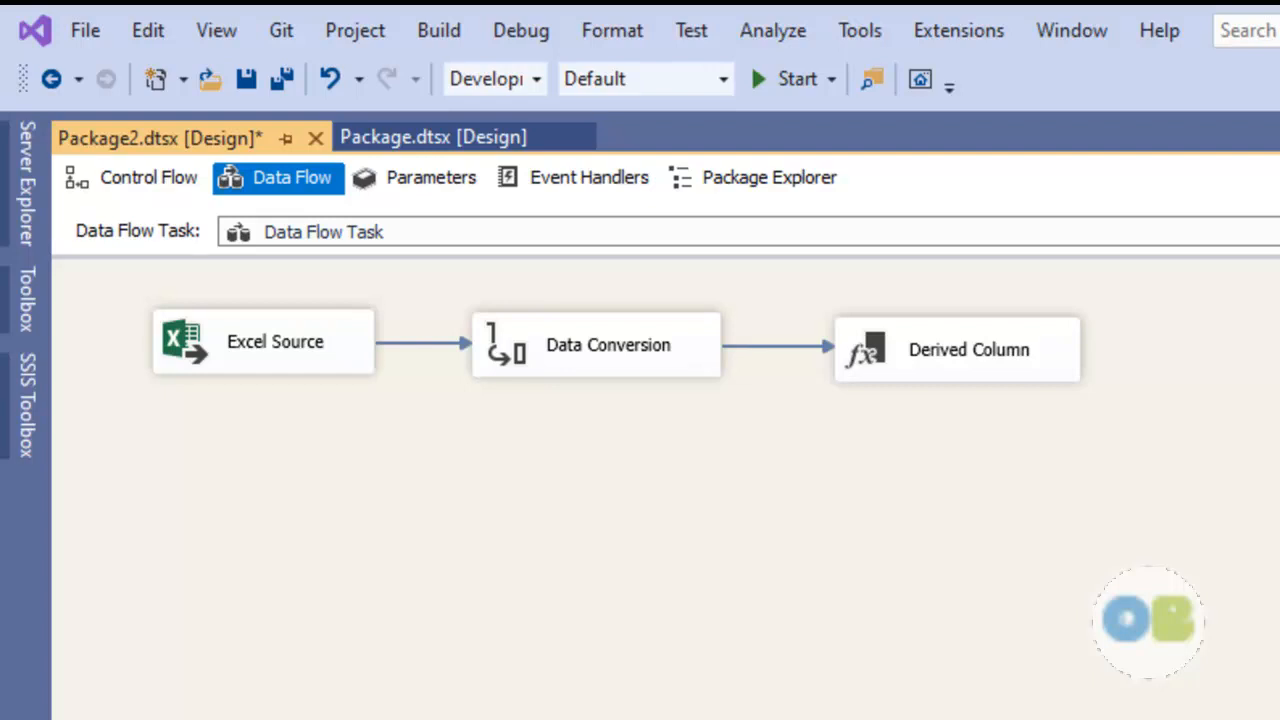
# - Add a Conditional Split below the Derived Column and feed it from the Derived Column's output
pyautogui.click(8, 405)
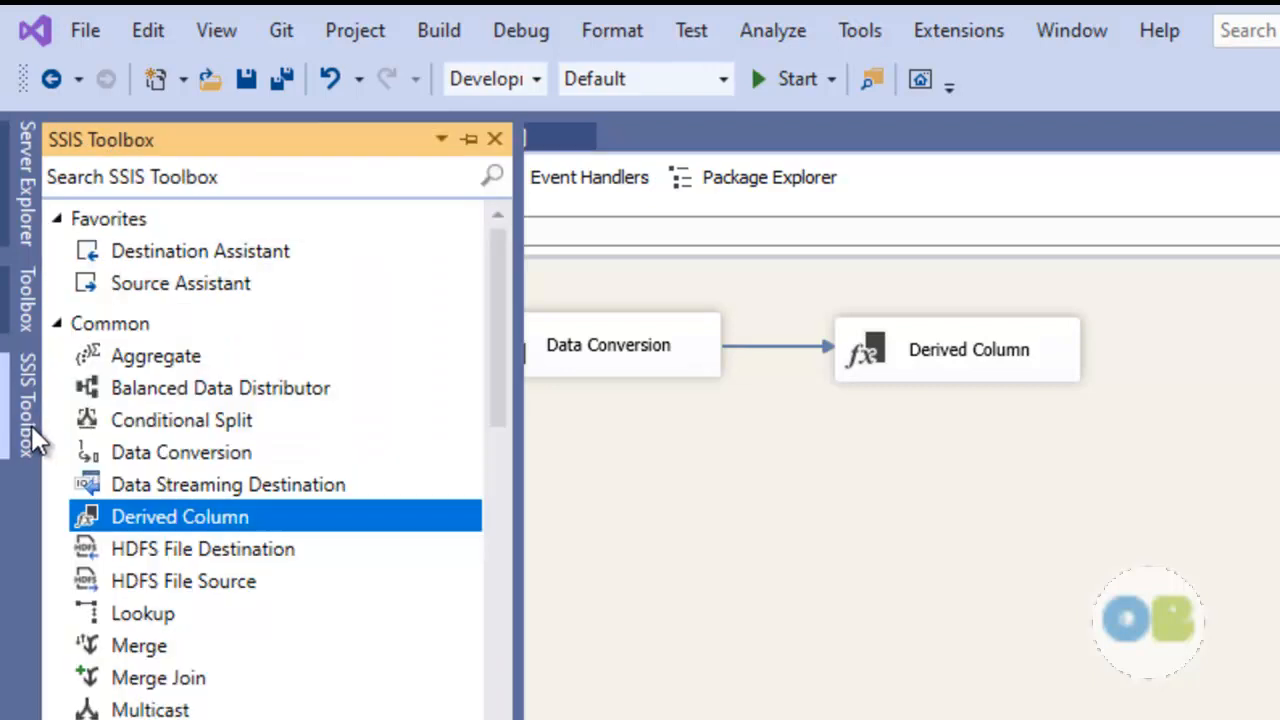
pyautogui.moveTo(169, 421); pyautogui.dragTo(922, 483)
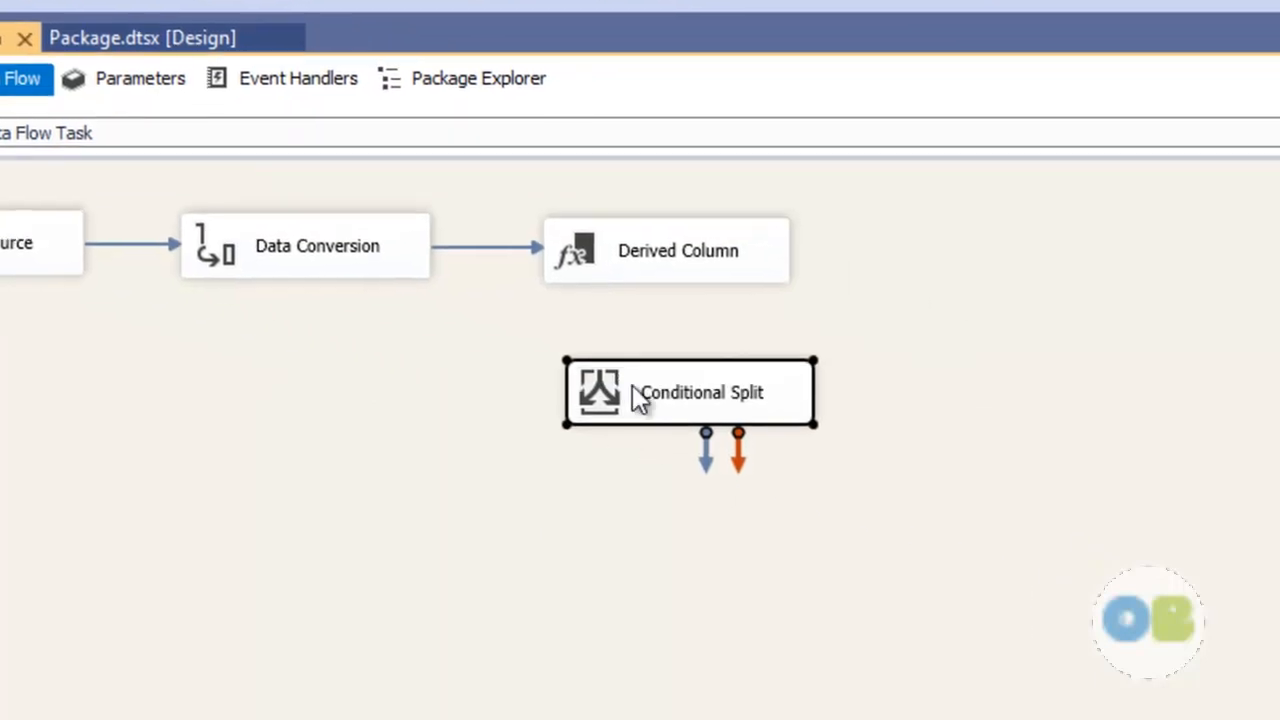
pyautogui.moveTo(632, 384); pyautogui.dragTo(604, 382)
pyautogui.click(662, 276)
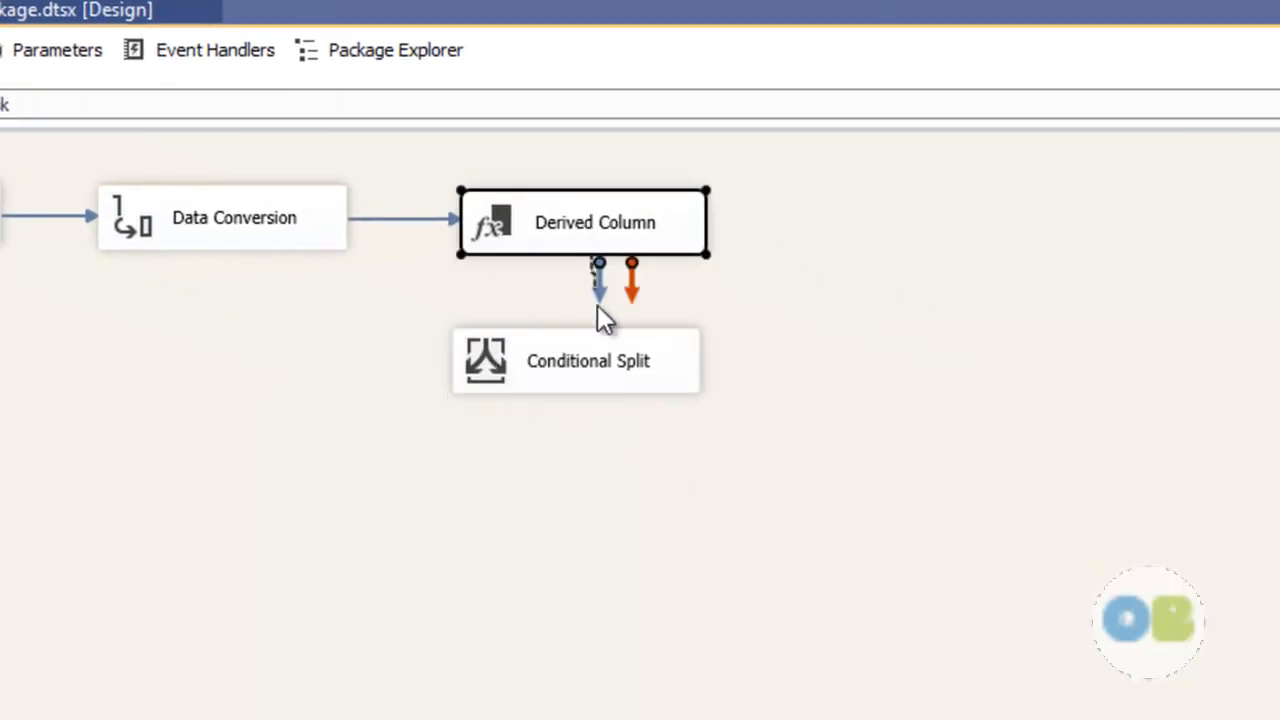
pyautogui.moveTo(598, 290); pyautogui.dragTo(578, 375)
# - In the Conditional Split, define an output named GoldCust with the condition [CYProductAmount] > 50000
pyautogui.click(500, 390)
pyautogui.doubleClick(500, 390)
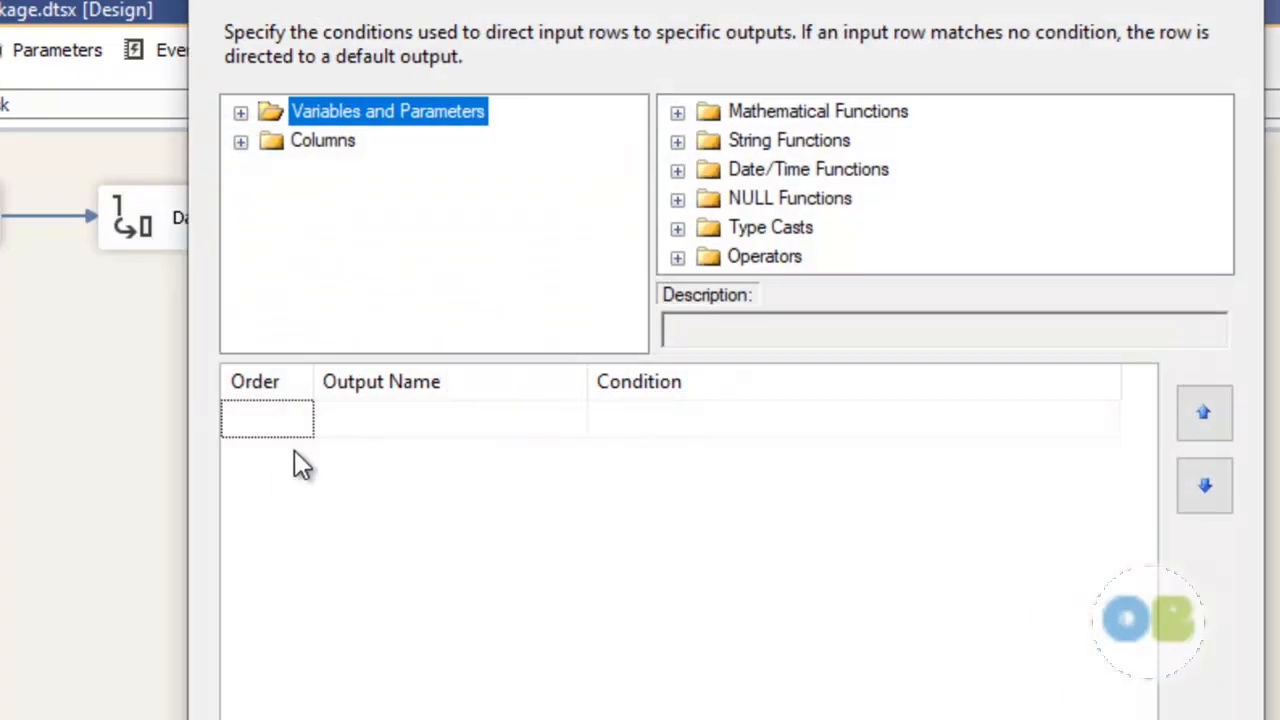
pyautogui.click(366, 420)
pyautogui.write('GoldCust')
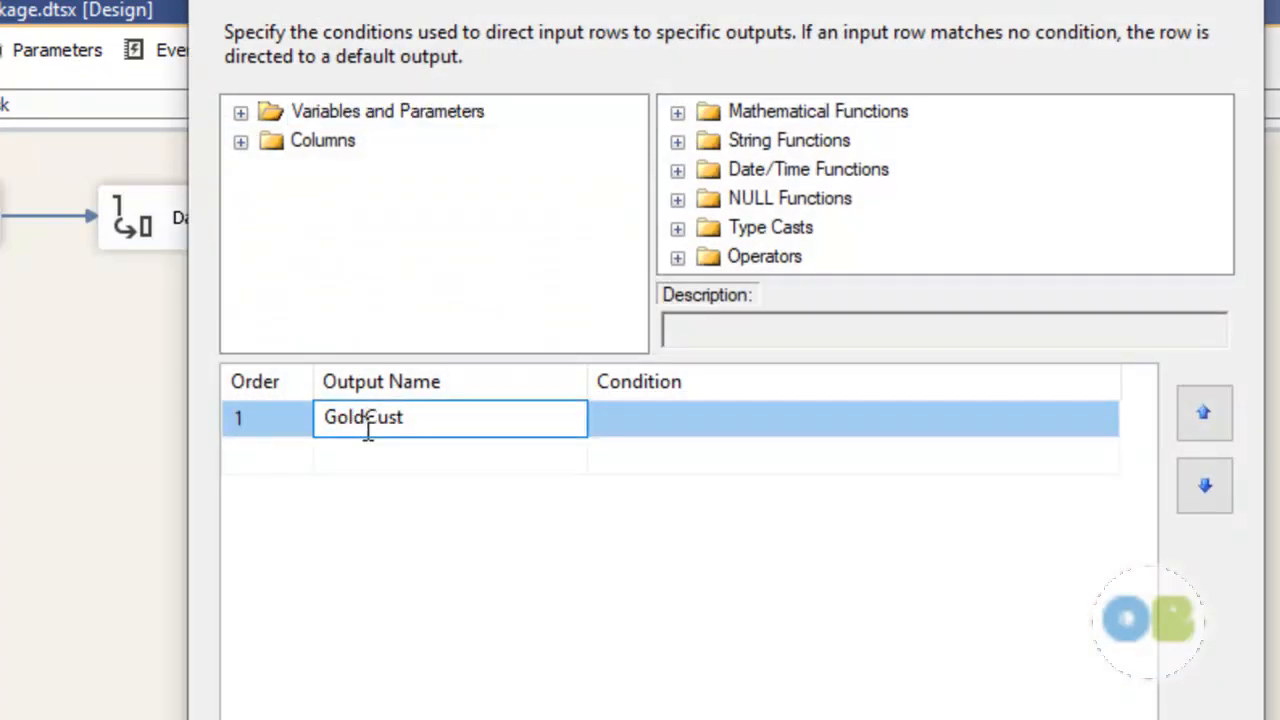
pyautogui.click(651, 432)
pyautogui.click(240, 141)
pyautogui.scroll(-2, 396, 262)
pyautogui.scroll(1, 398, 268)
pyautogui.scroll(-1, 380, 294)
pyautogui.moveTo(375, 270); pyautogui.dragTo(652, 418)
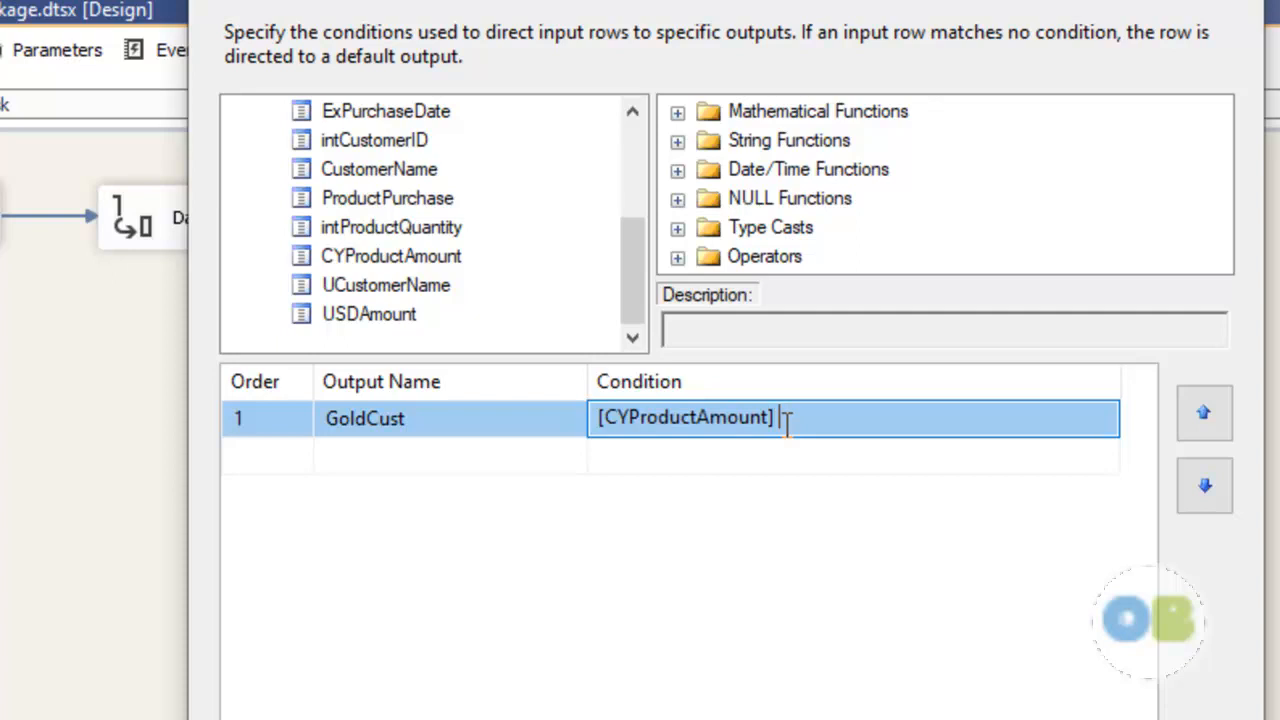
pyautogui.write('> 50000')
# - Define a second split output named SilverCust with the condition [CYProductAmount] > 20000 && [CYProductAmount] < 50000
pyautogui.click(491, 456)
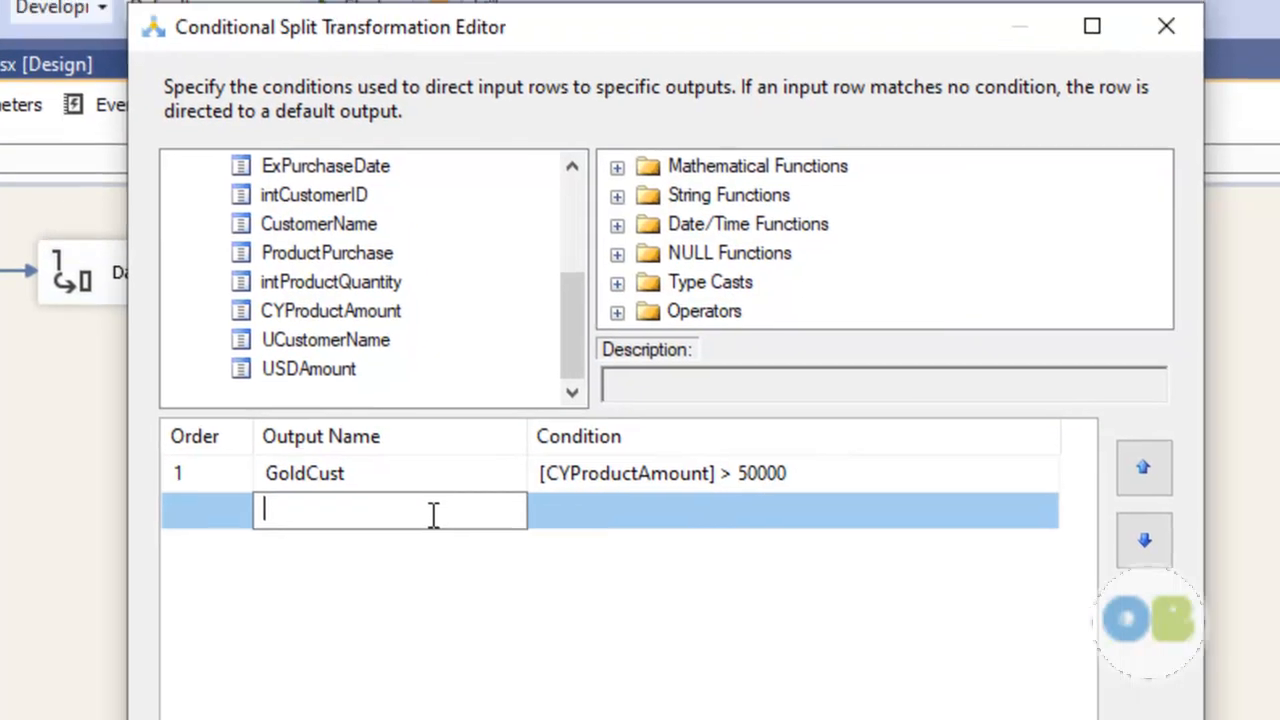
pyautogui.write('SilverCust')
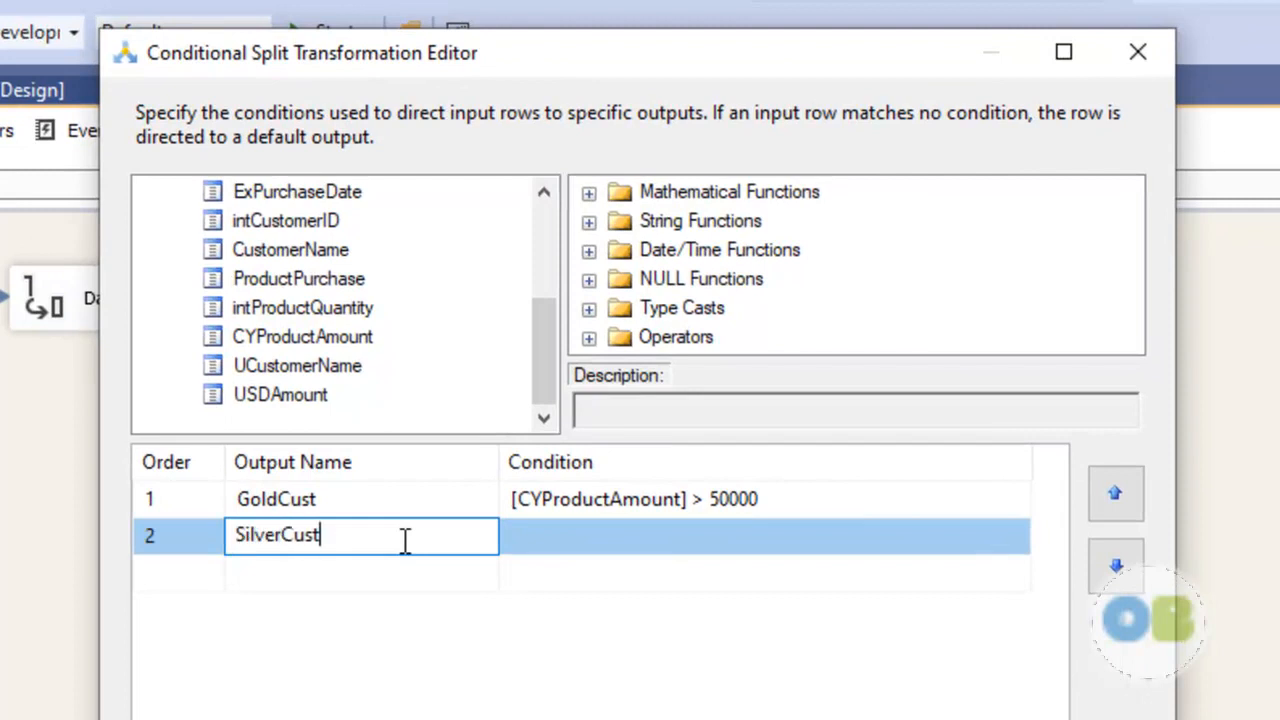
pyautogui.click(626, 540)
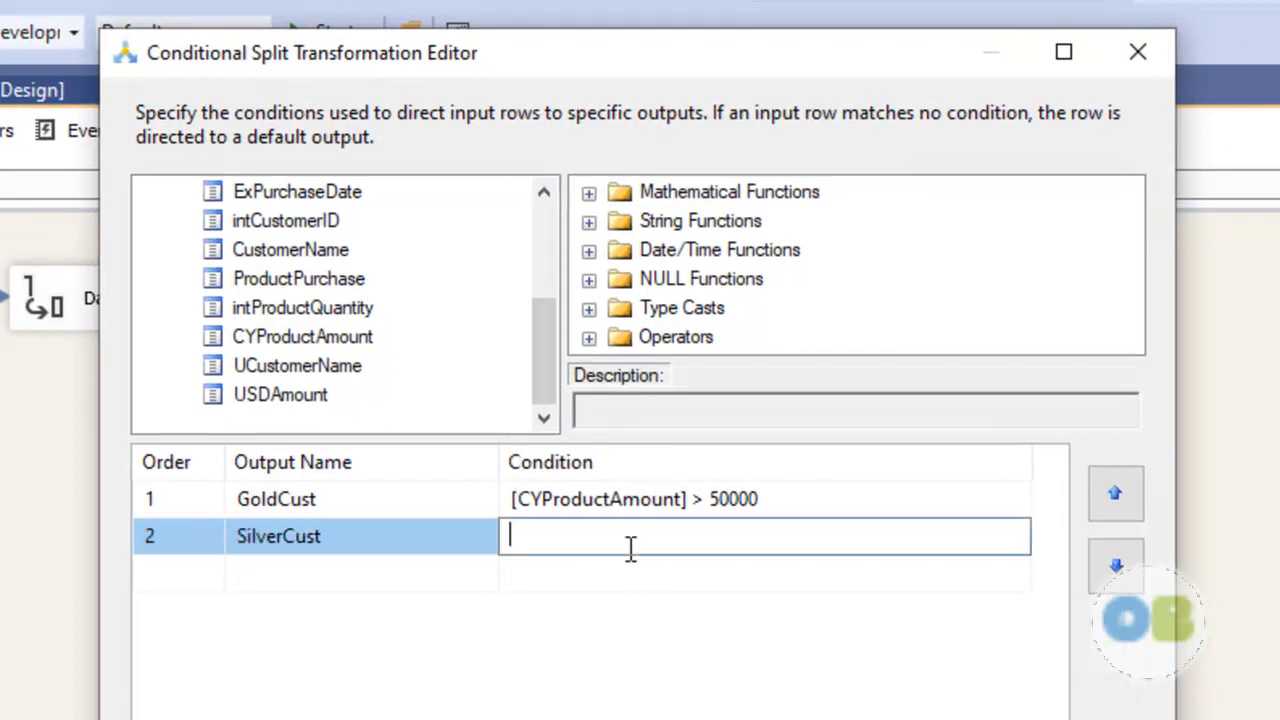
pyautogui.moveTo(310, 350); pyautogui.dragTo(610, 538)
pyautogui.write('> 20000')
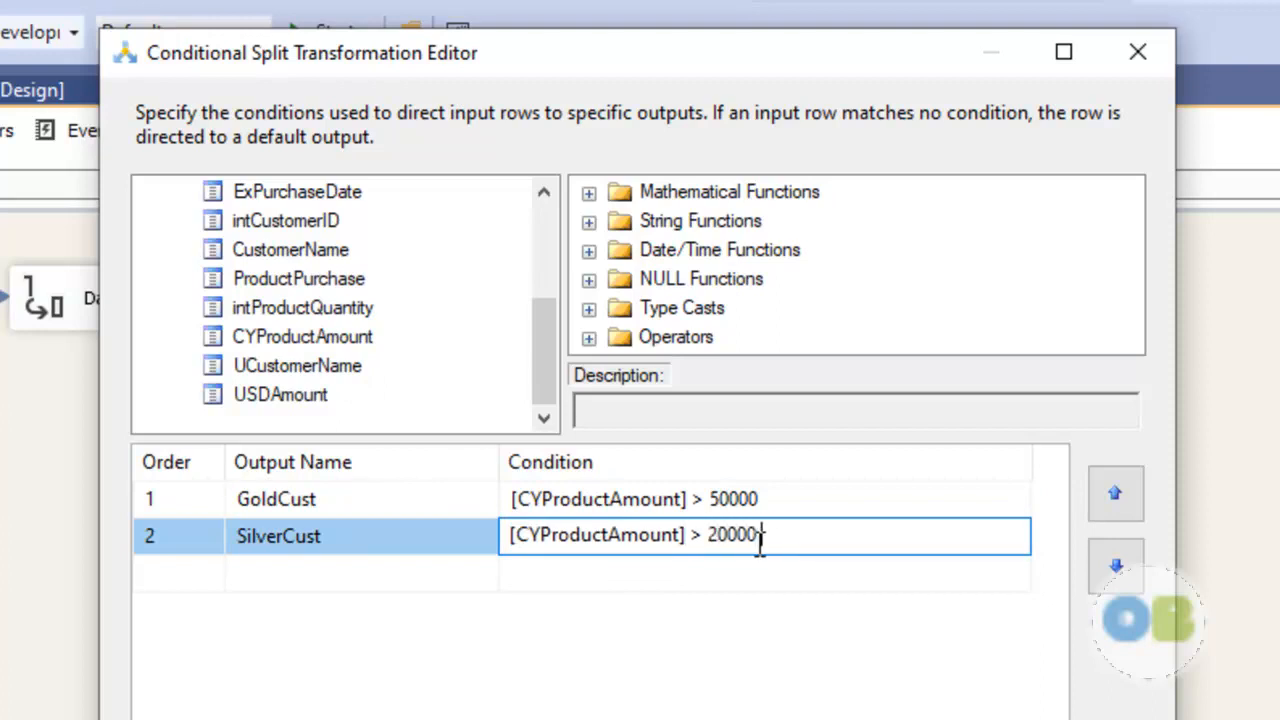
pyautogui.write(' &&')
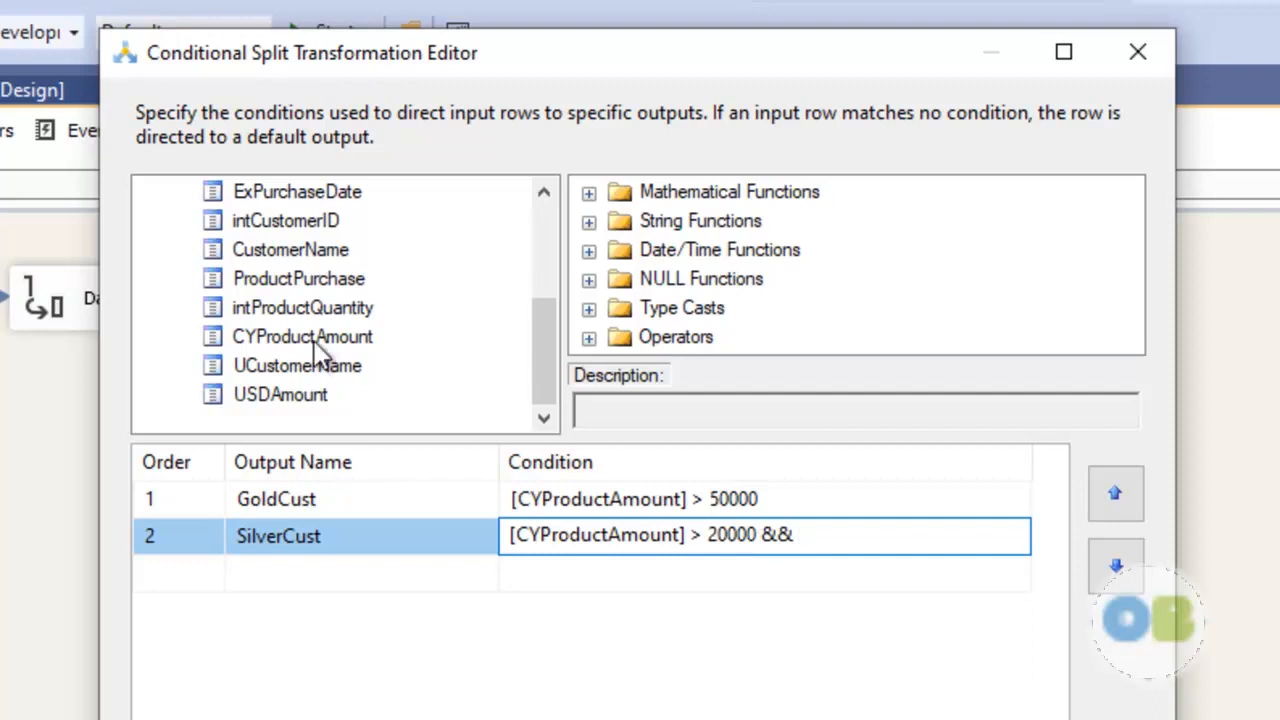
pyautogui.moveTo(274, 337); pyautogui.dragTo(851, 540)
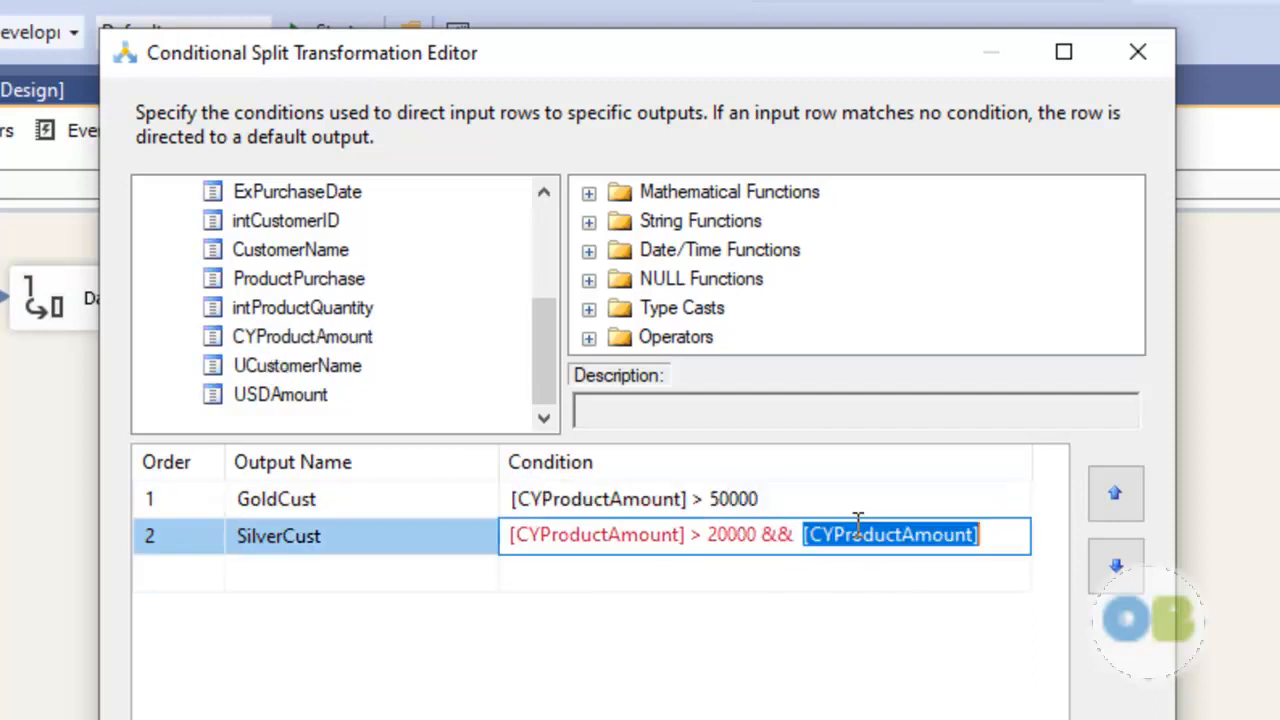
pyautogui.click(1000, 537)
pyautogui.write('< 50000')
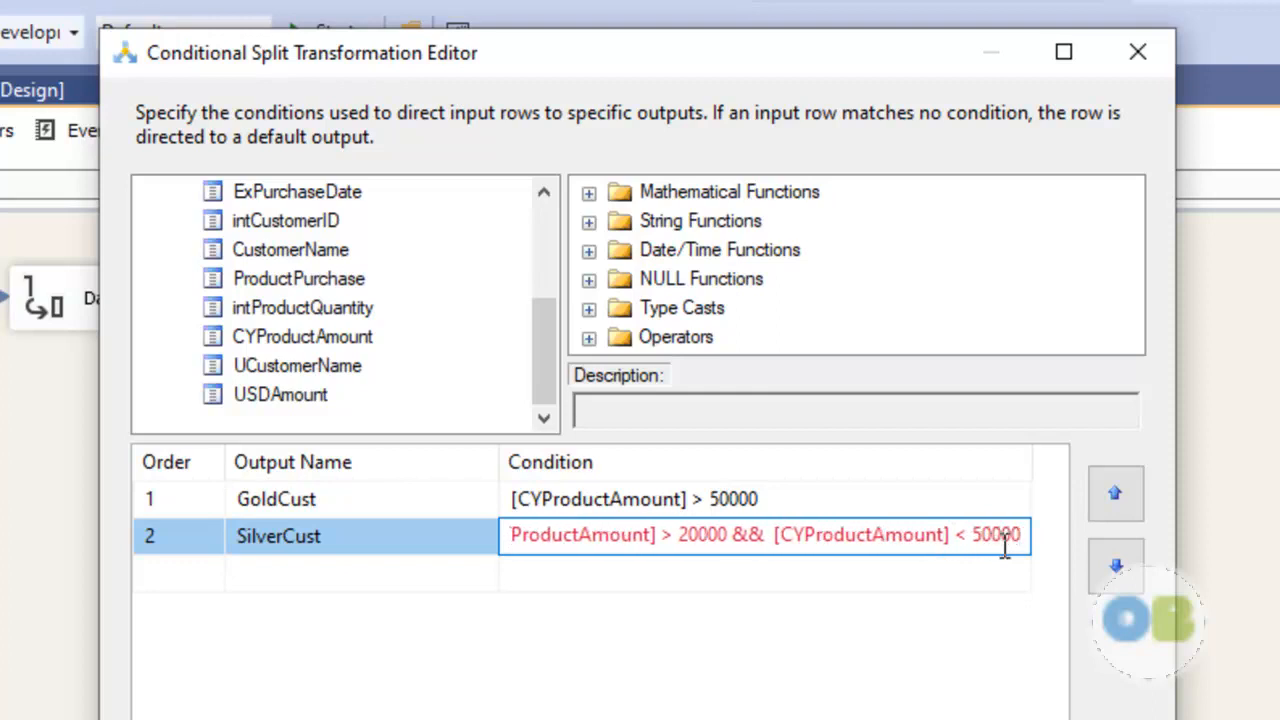
# - Define a third split output named BrowzneCust with the condition [CYProductAmount] < 20000, and accept the split conditions
pyautogui.click(320, 578)
pyautogui.write('Browz')
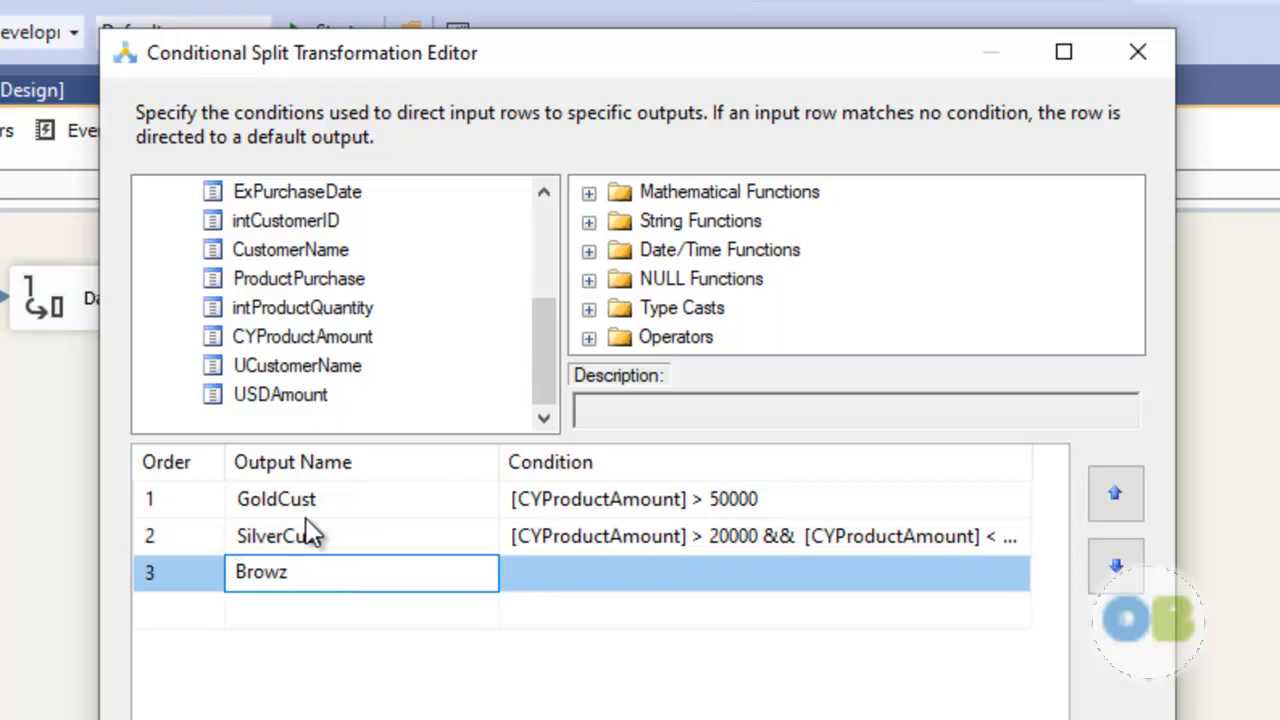
pyautogui.write('neCust')
pyautogui.moveTo(316, 348); pyautogui.dragTo(570, 571)
pyautogui.click(763, 574)
pyautogui.write('< 20000')
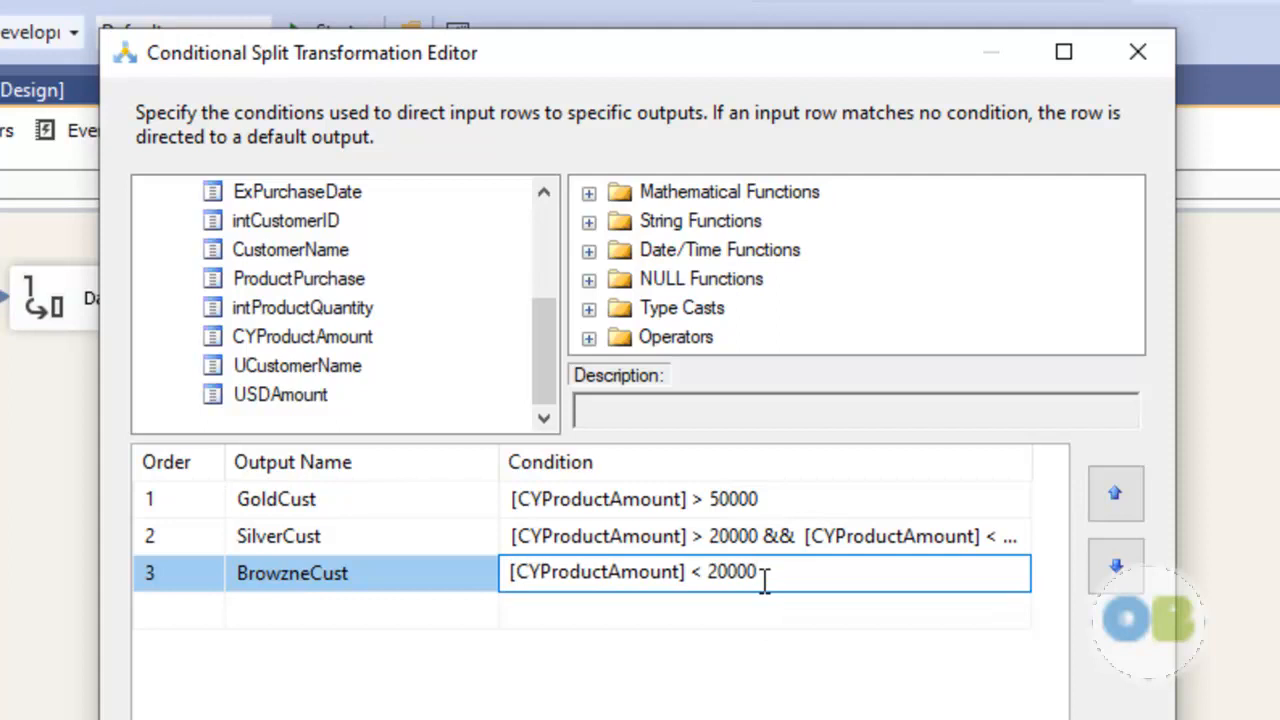
pyautogui.click(427, 607)
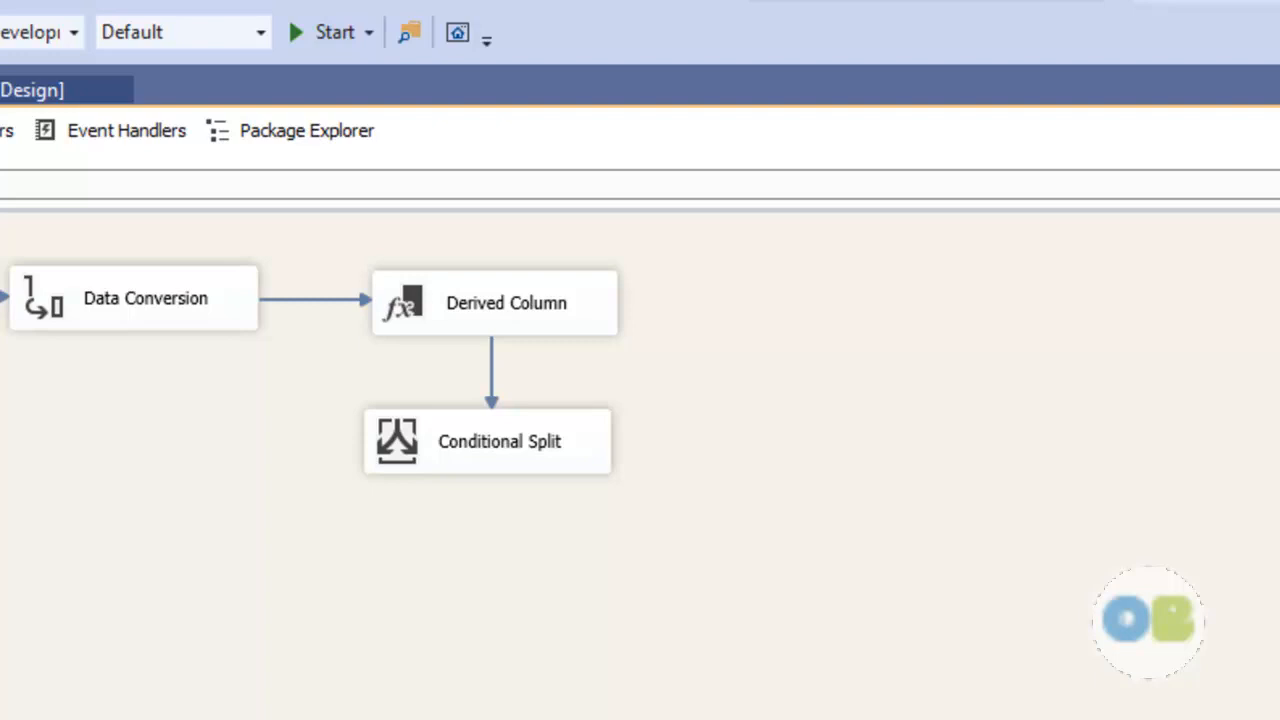
# - Add another Derived Column below the Conditional Split and connect it to the split's GoldCust output
pyautogui.moveTo(10, 469); pyautogui.dragTo(197, 552)
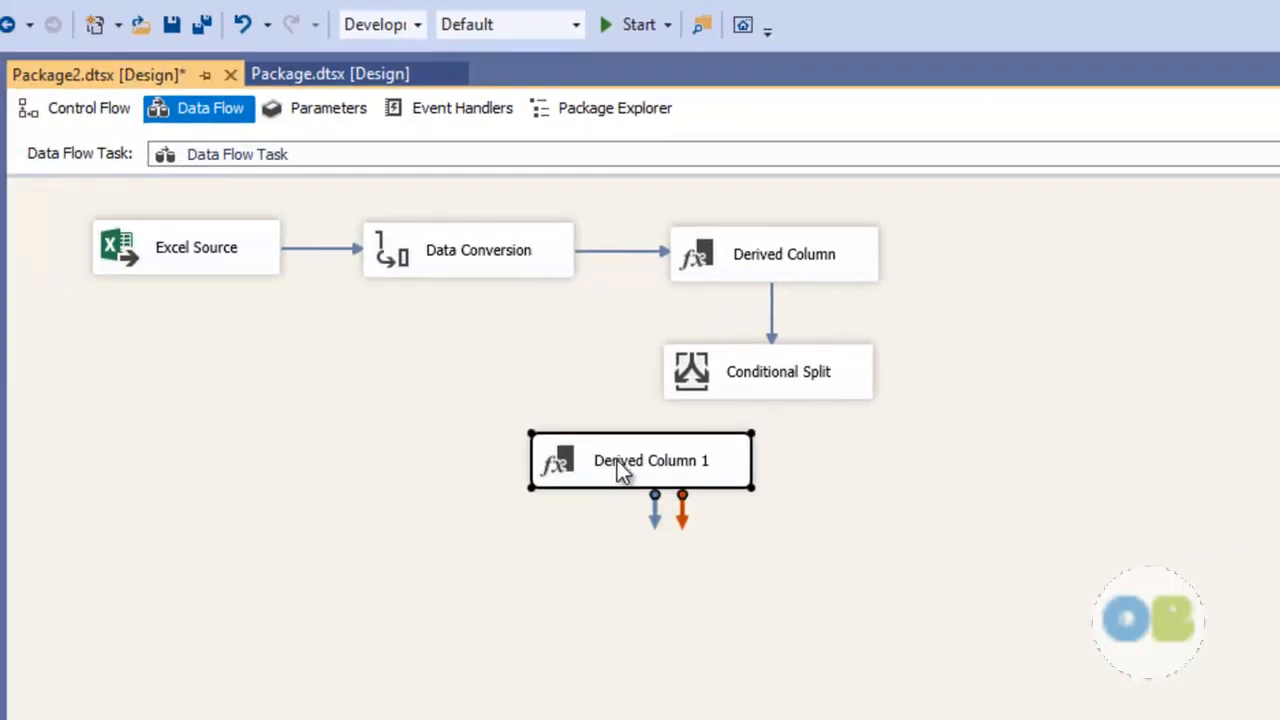
pyautogui.moveTo(620, 470); pyautogui.dragTo(484, 474)
pyautogui.click(766, 393)
pyautogui.moveTo(780, 440); pyautogui.dragTo(500, 460)
pyautogui.click(755, 476)
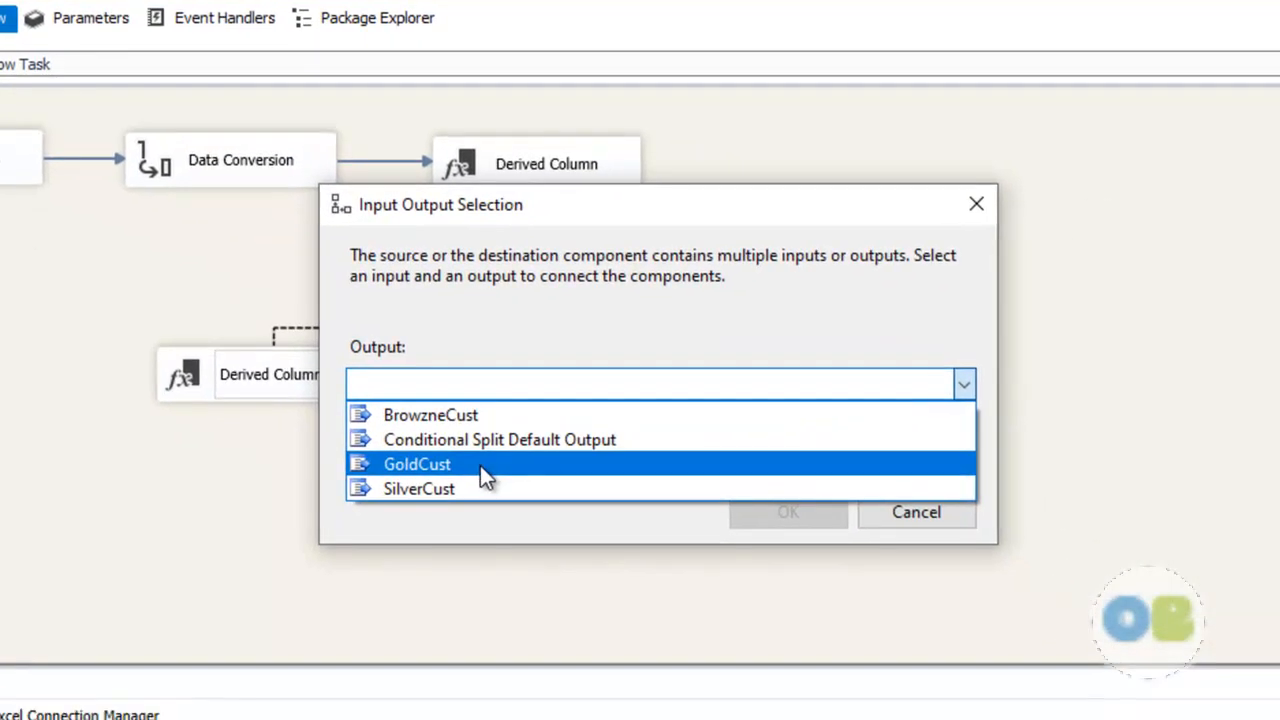
pyautogui.click(716, 553)
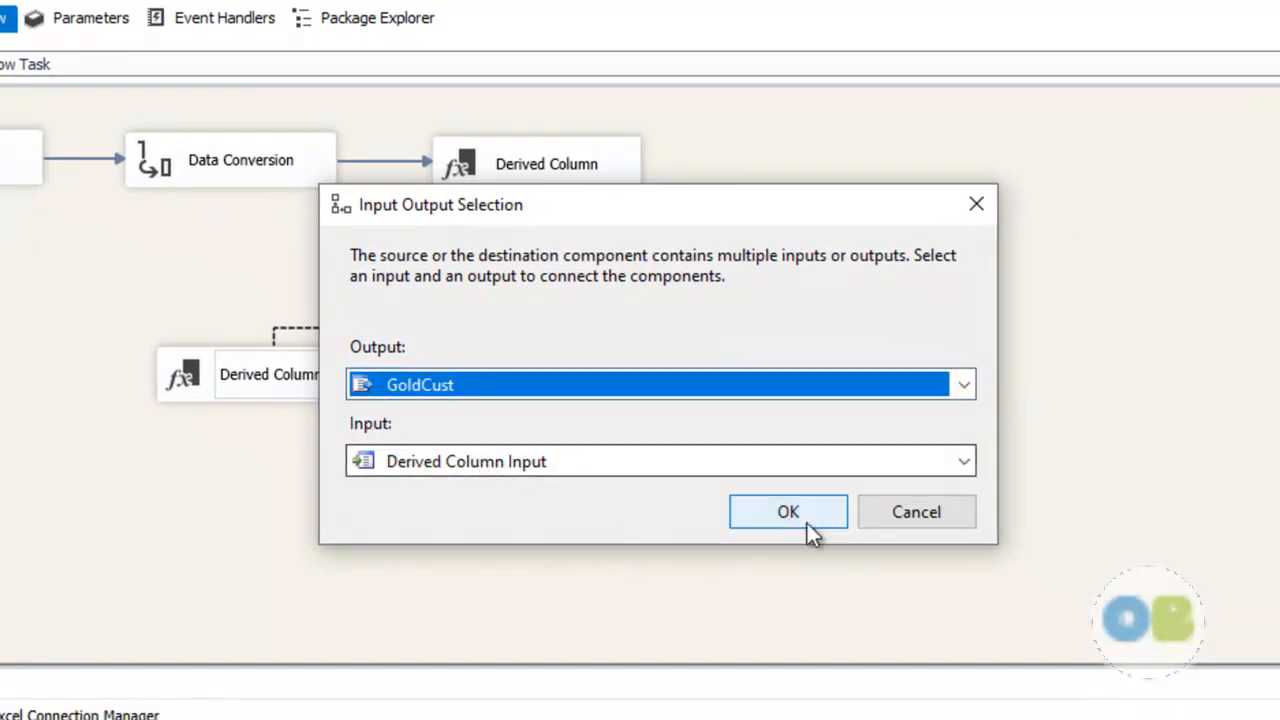
pyautogui.click(780, 525)
# - In the GoldCust branch's Derived Column, add a new column DiscountAmount with the expression [CYProductAmount]*0.5
pyautogui.doubleClick(200, 385)
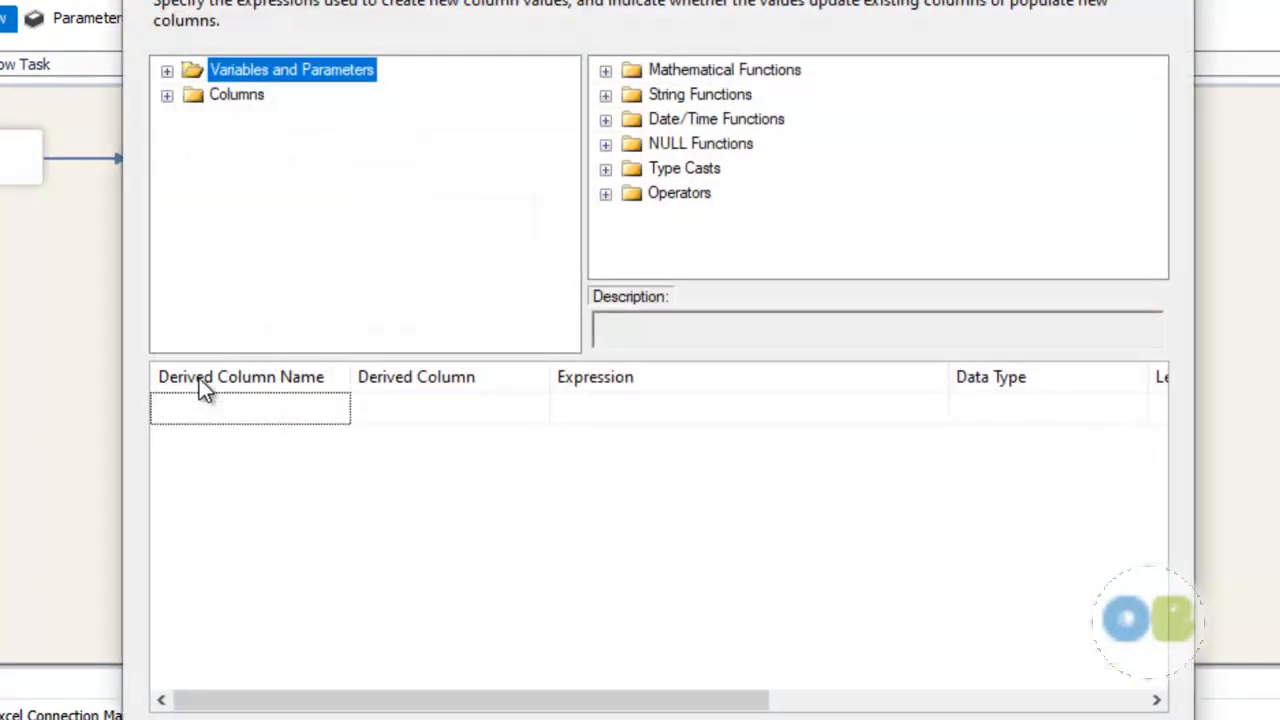
pyautogui.click(315, 406)
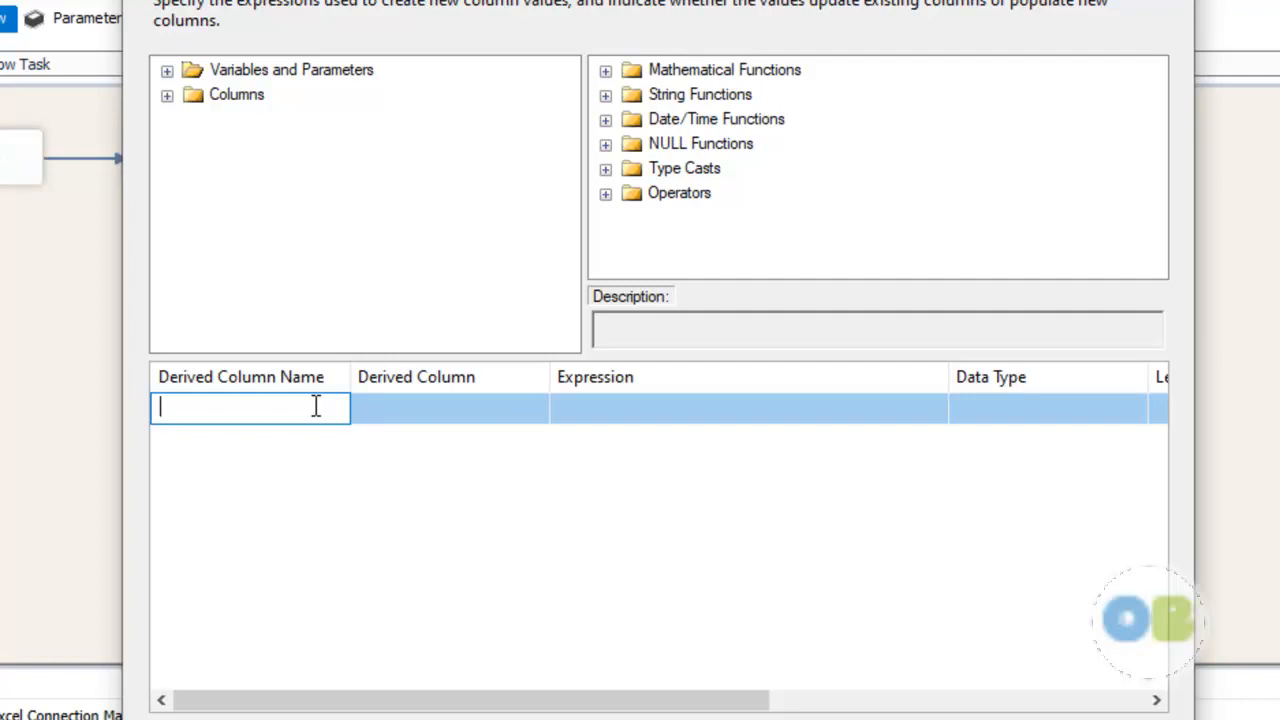
pyautogui.write('Discount')
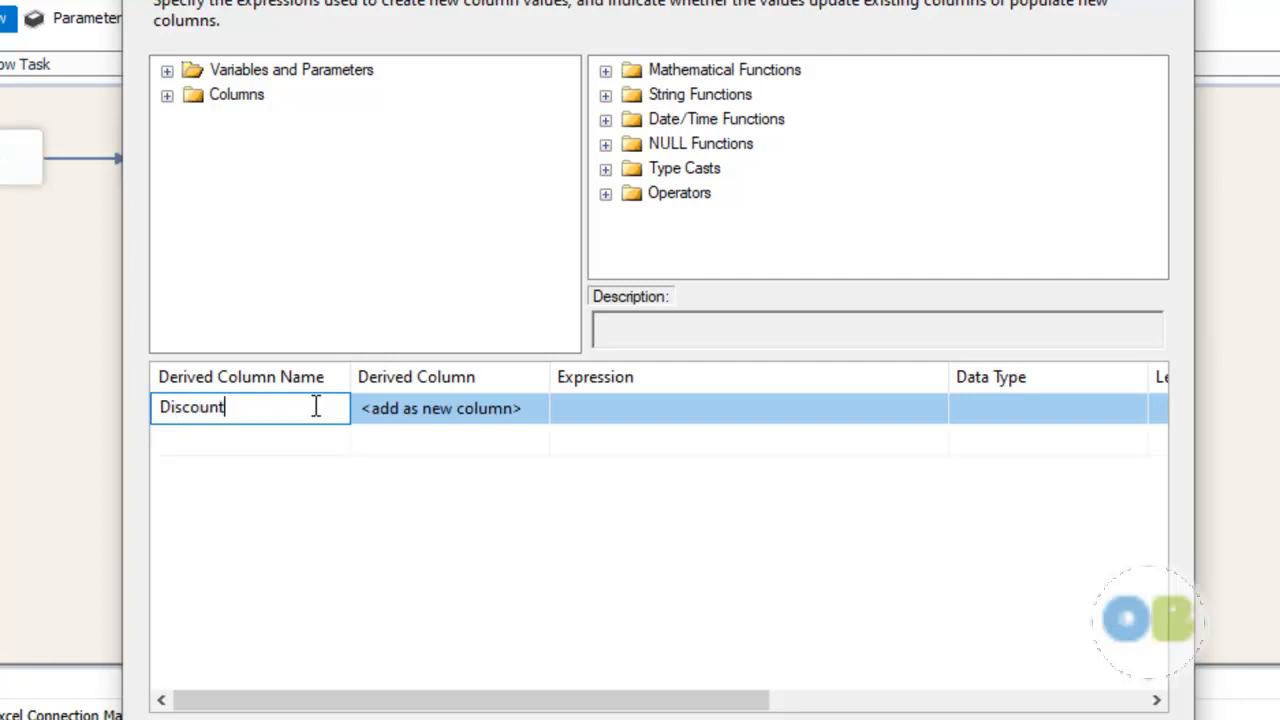
pyautogui.write('Amount')
pyautogui.click(639, 404)
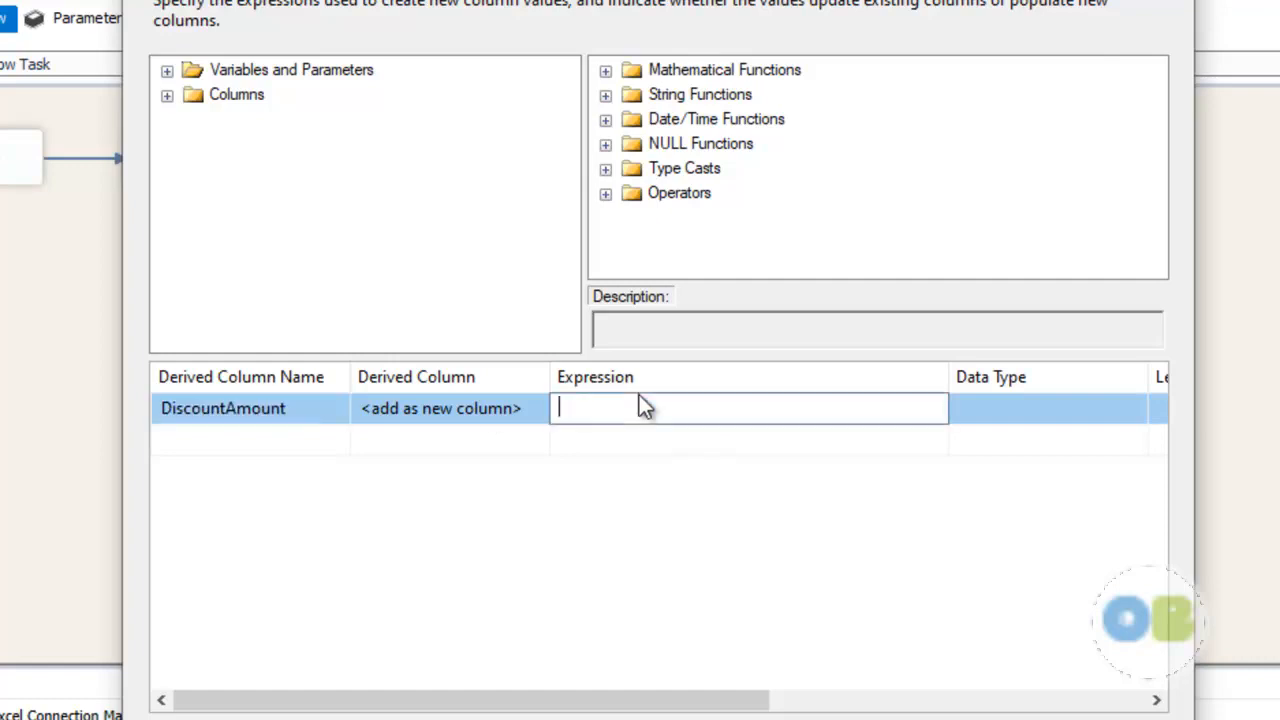
pyautogui.click(167, 96)
pyautogui.scroll(-1, 397, 205)
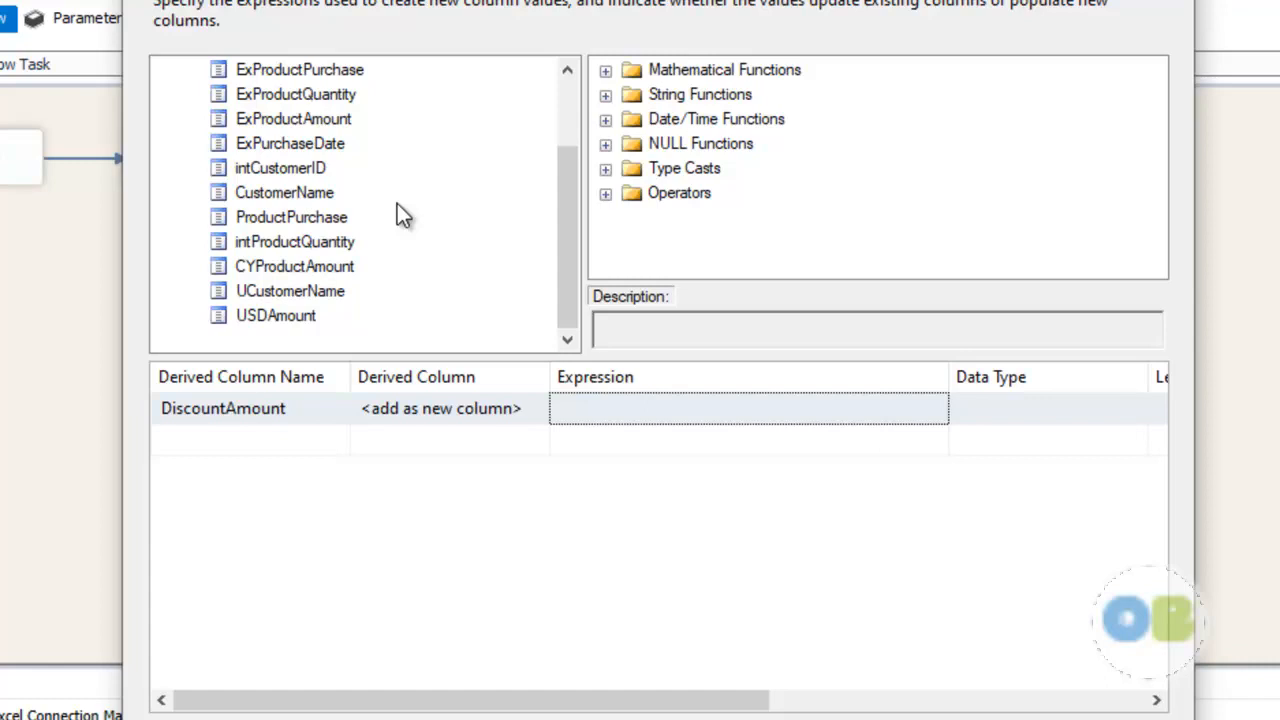
pyautogui.moveTo(276, 266); pyautogui.dragTo(640, 426)
pyautogui.click(760, 404)
pyautogui.write('*0.5')
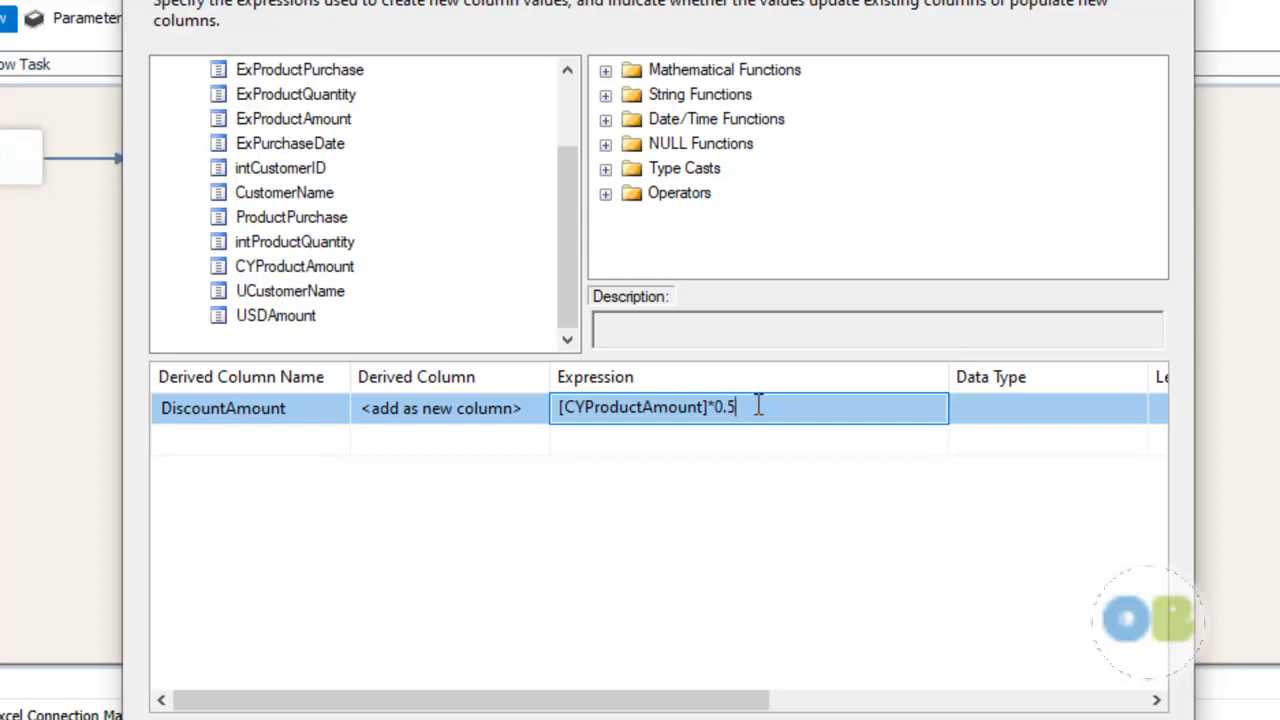
pyautogui.click(499, 419)
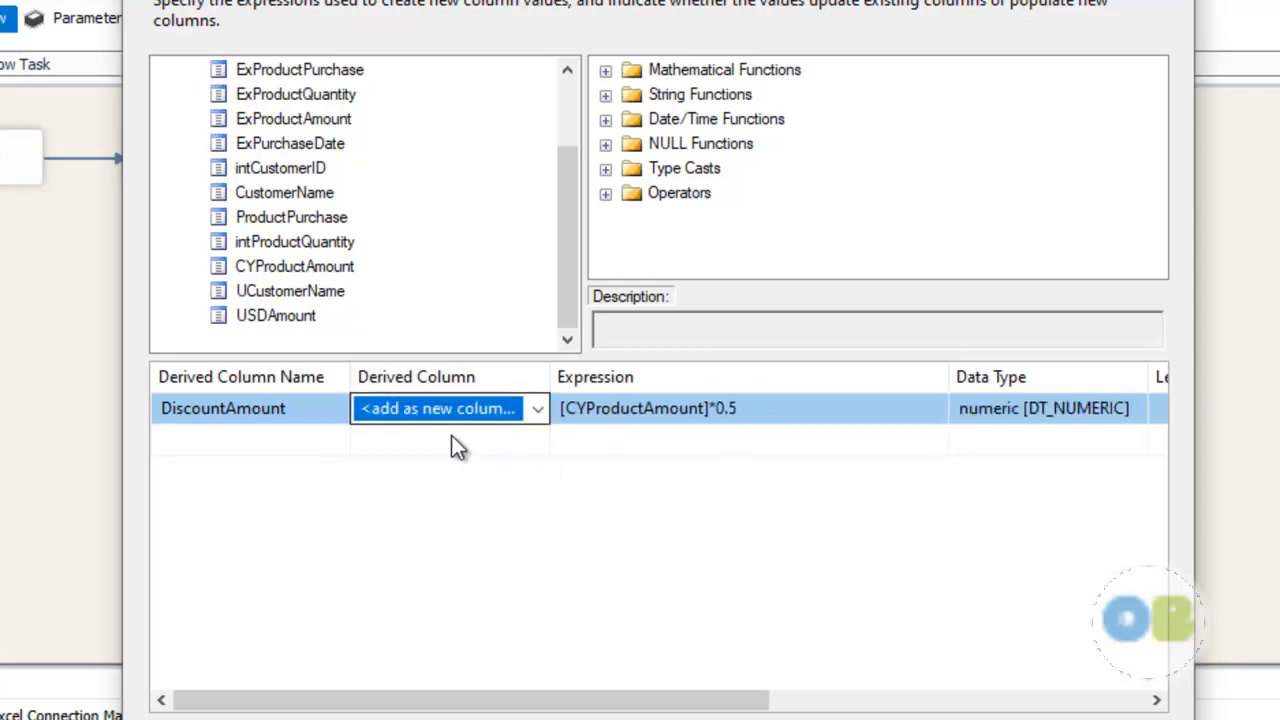
# - Add a derived column named CustomerType with the expression "GoldCust"
pyautogui.click(262, 442)
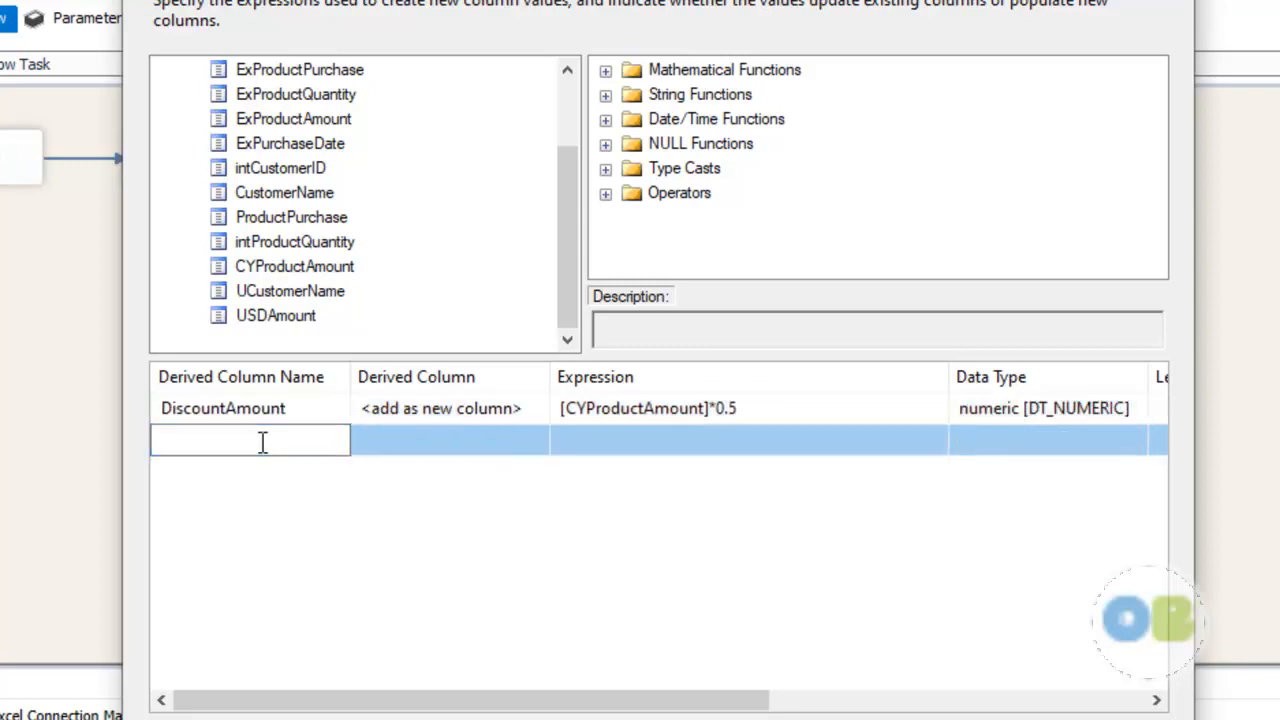
pyautogui.write('CustomerType')
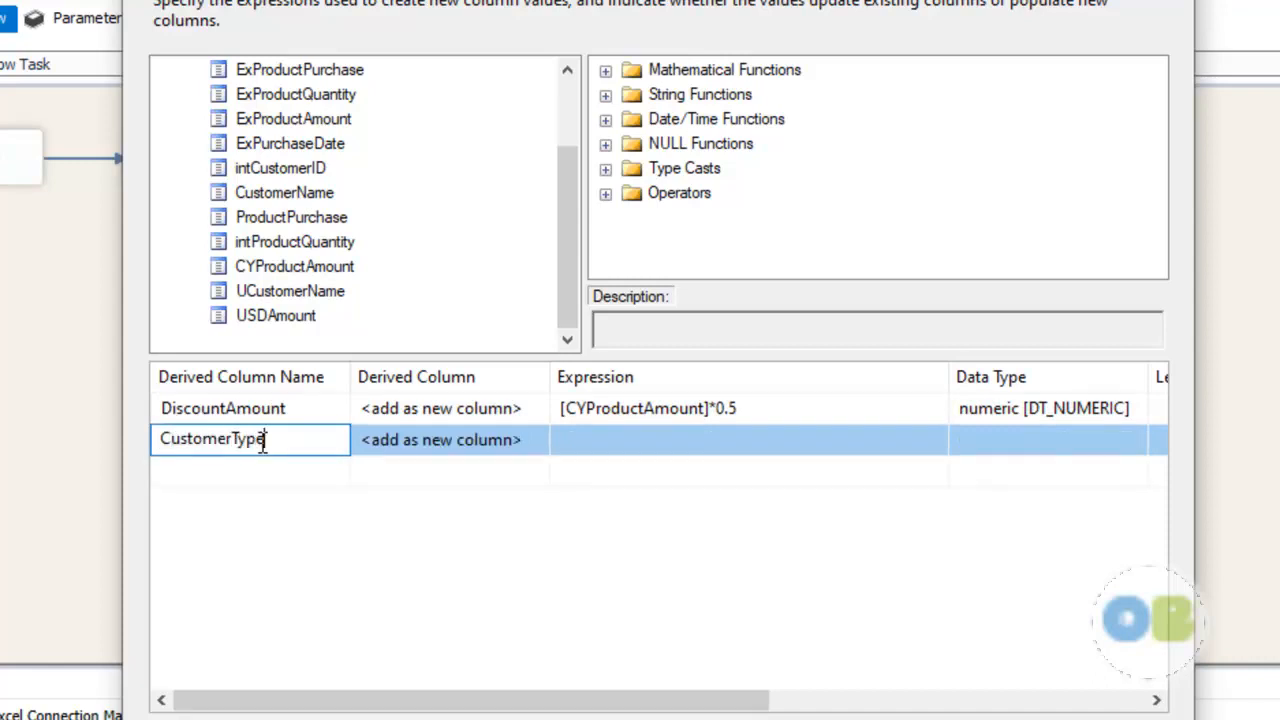
pyautogui.click(598, 441)
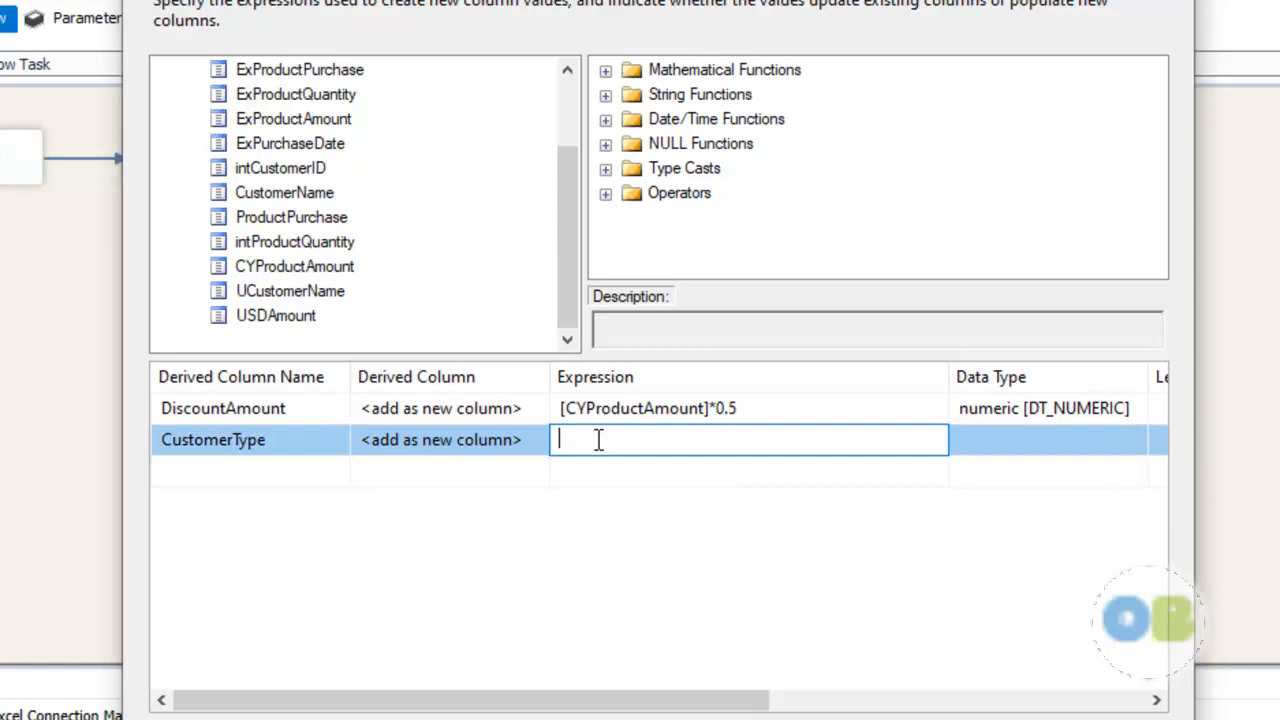
pyautogui.write('"GoldCust"')
pyautogui.press('Return')
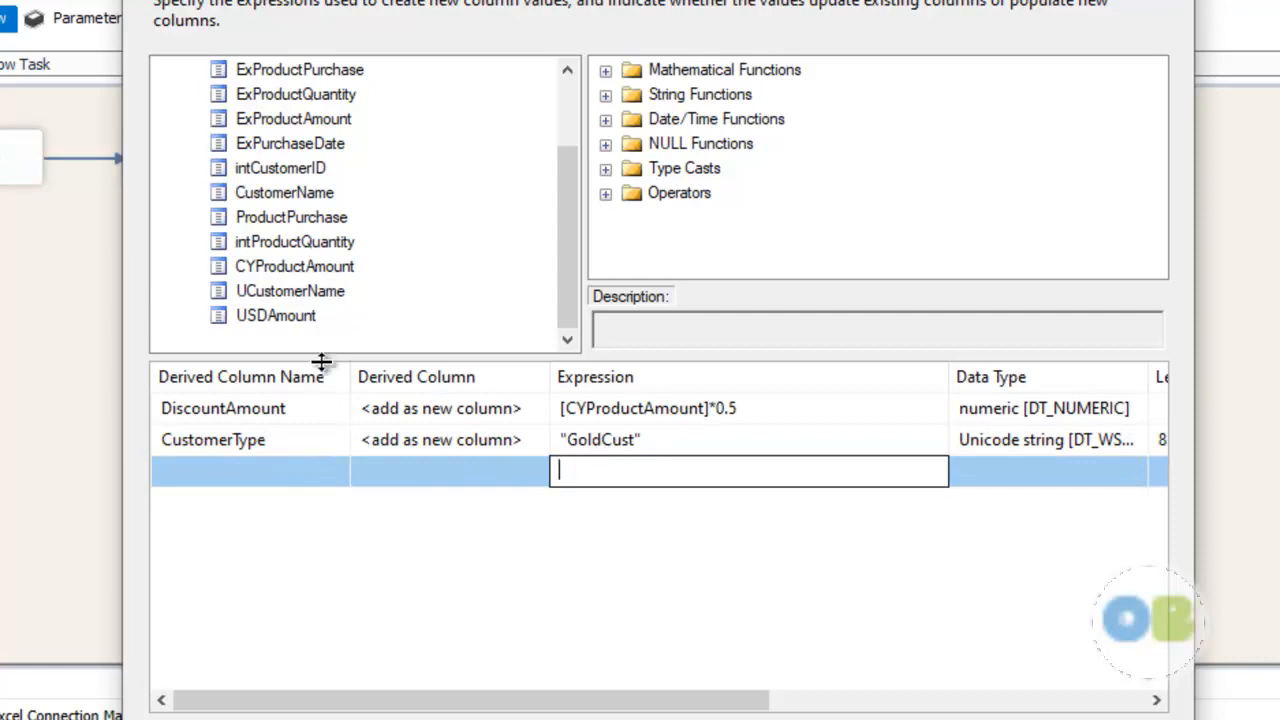
# - Add a derived column named DiscountPercentage with the expression "50%", and accept the derived columns
pyautogui.click(257, 470)
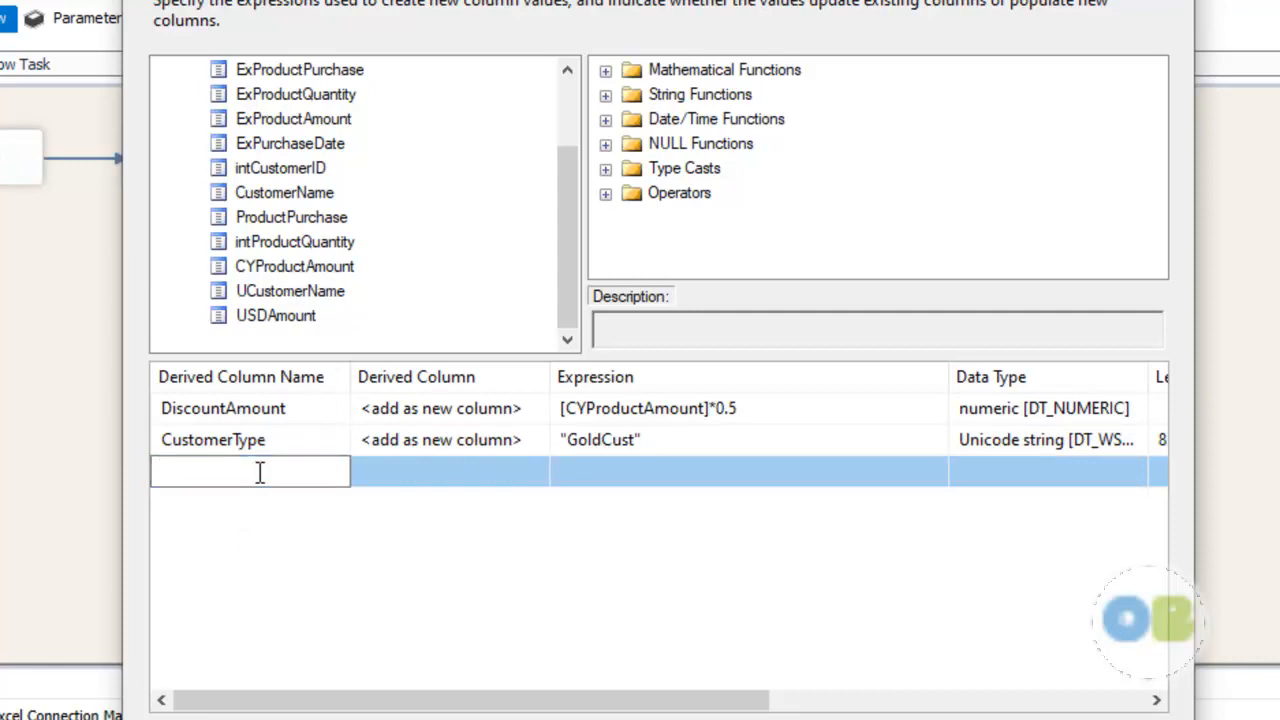
pyautogui.write('DiscountPercentage')
pyautogui.click(608, 471)
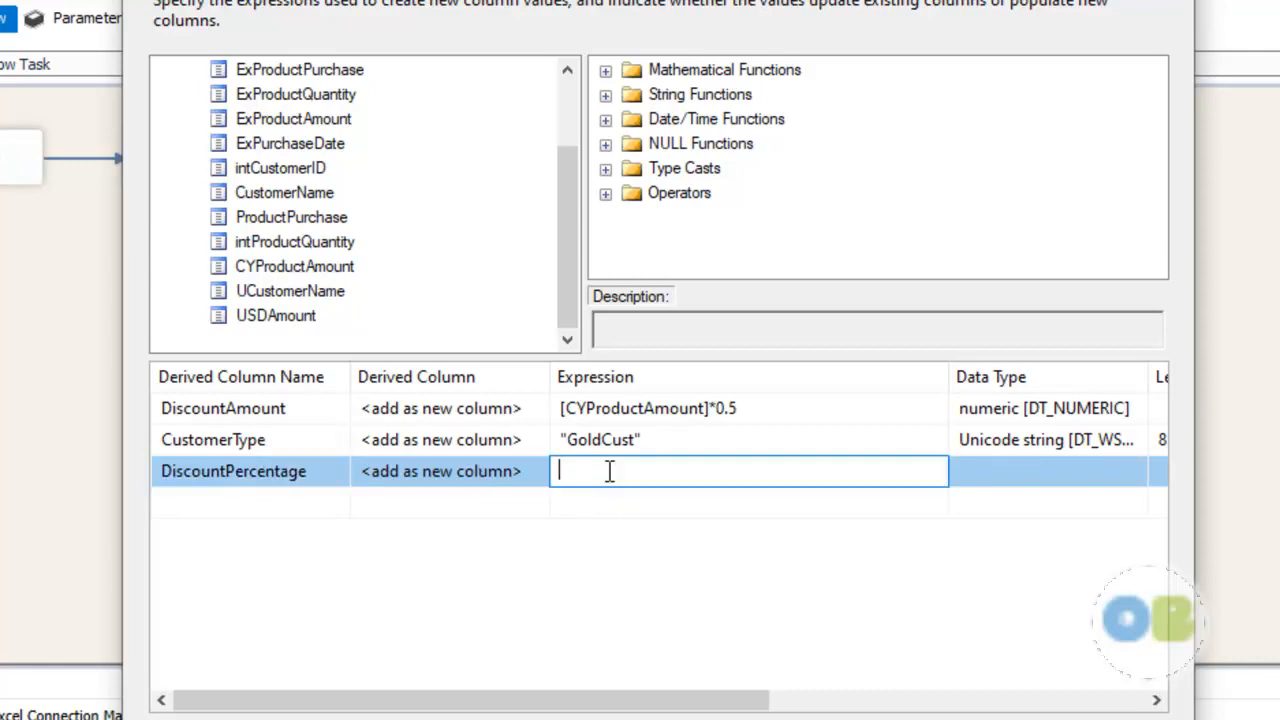
pyautogui.write('"50%"')
pyautogui.press('Return')
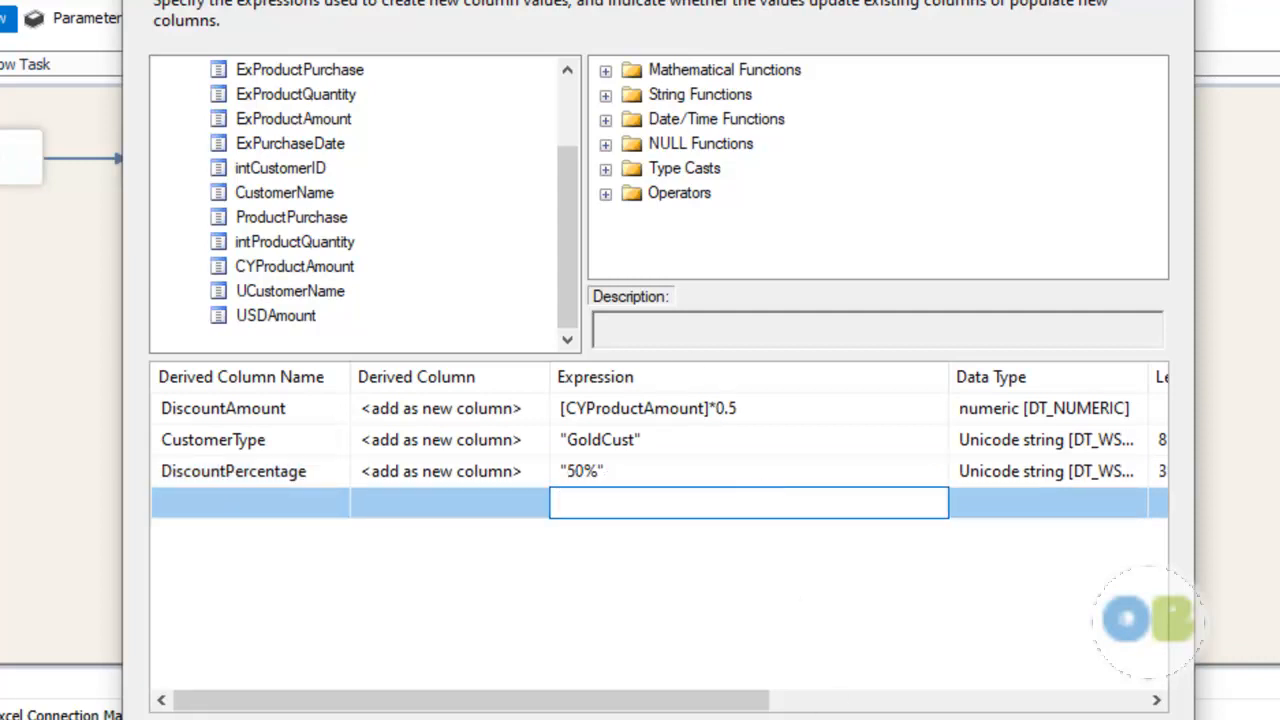
pyautogui.click(890, 719)
# - Rename the Derived Column connected to the GoldCust output as Gold Customer
pyautogui.moveTo(290, 377); pyautogui.dragTo(207, 380)
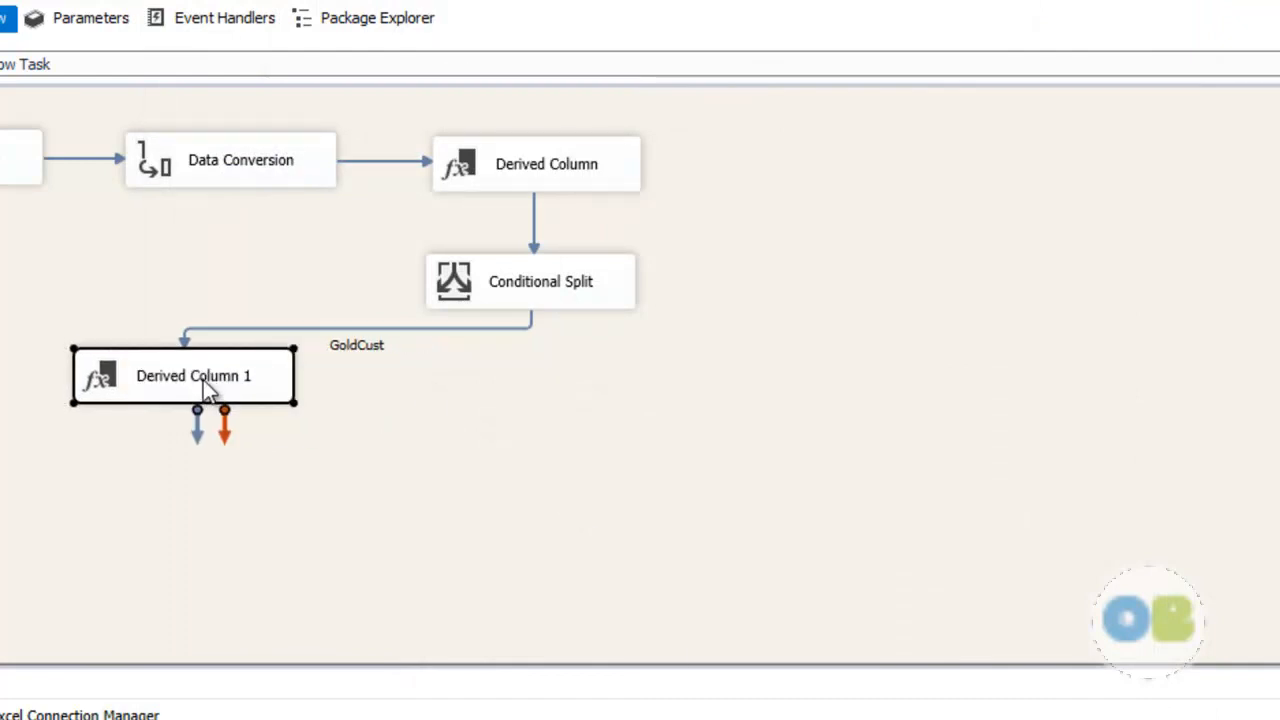
pyautogui.click(203, 380)
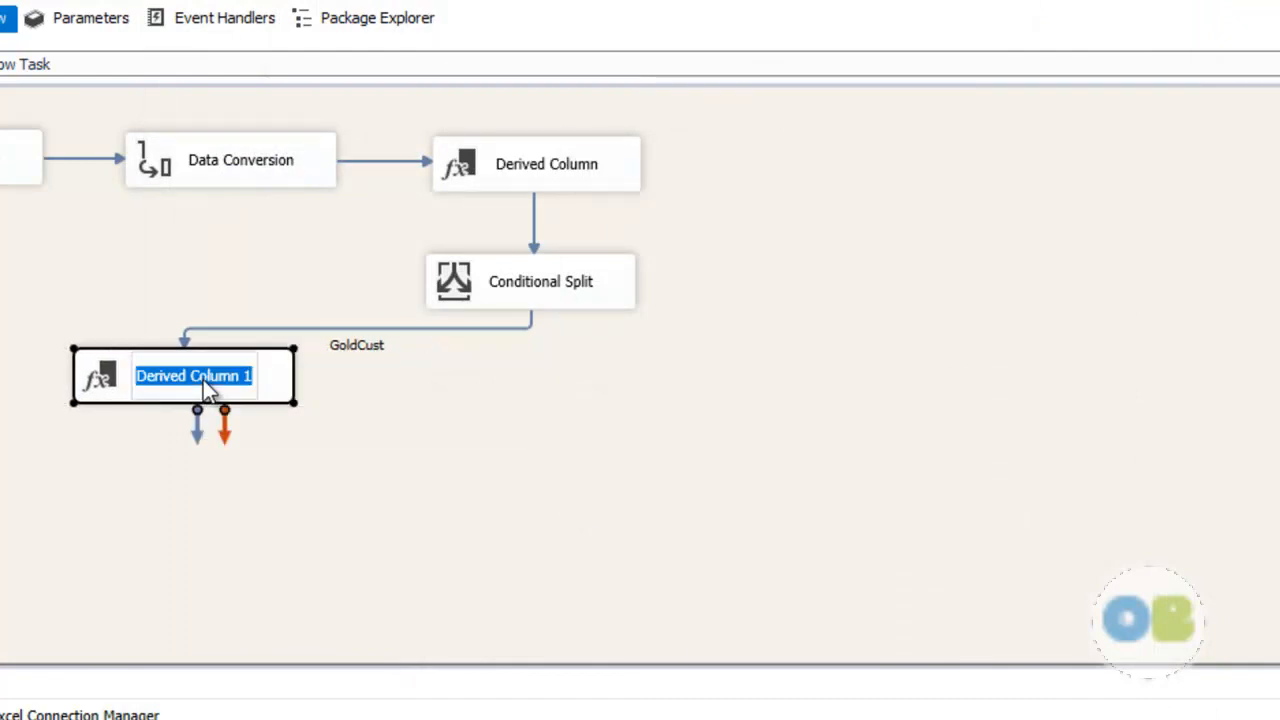
pyautogui.write('Gold Custo')
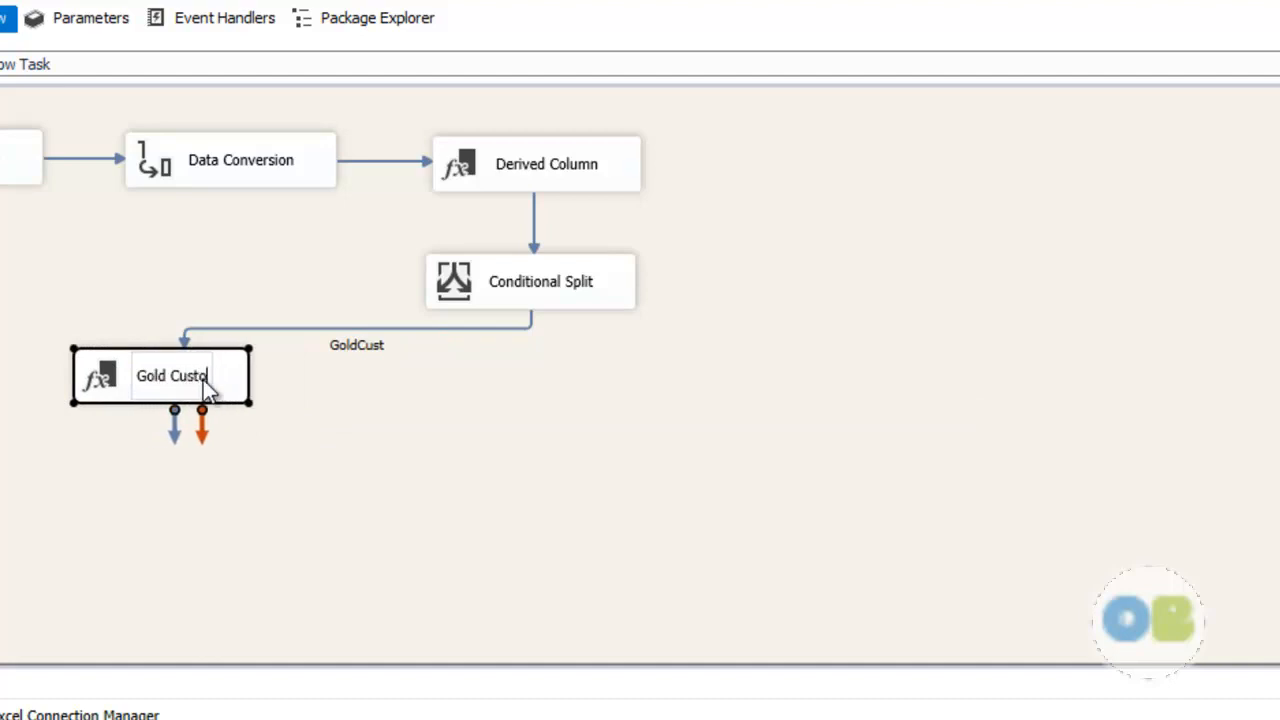
pyautogui.write('mer')
pyautogui.click(490, 389)
# - Duplicate the Gold Customer transformation, place the copy beneath the Conditional Split and connect it to the split's SilverCust output
pyautogui.click(230, 350)
pyautogui.hotkey('ctrl', 'v')
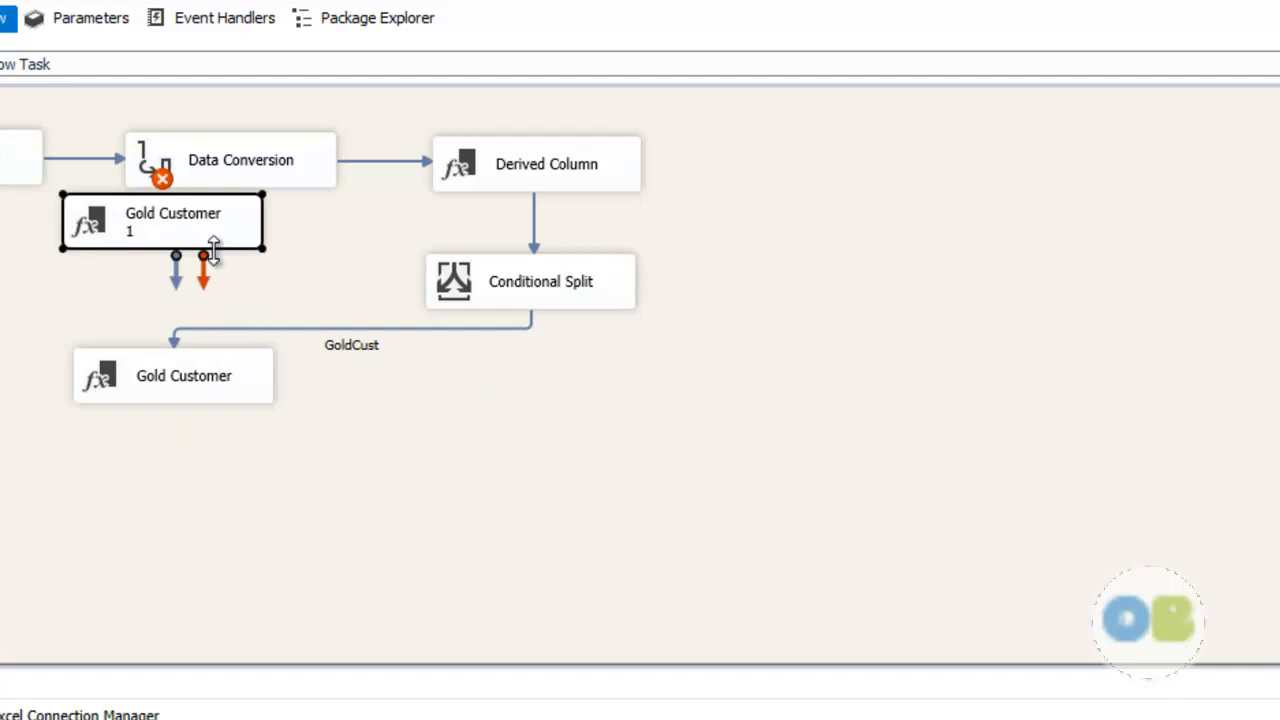
pyautogui.moveTo(170, 237); pyautogui.dragTo(484, 412)
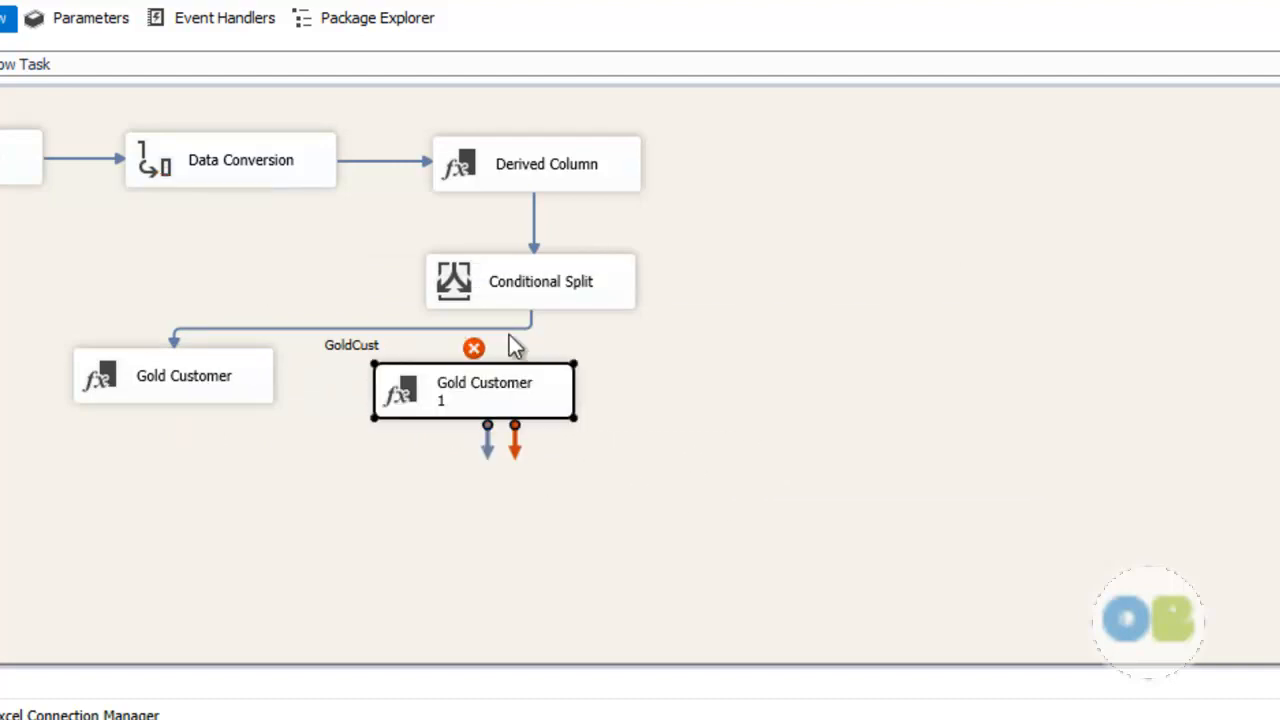
pyautogui.click(560, 290)
pyautogui.moveTo(543, 337); pyautogui.dragTo(500, 409)
pyautogui.click(580, 390)
pyautogui.click(503, 463)
pyautogui.click(807, 523)
# - Rename the Derived Column in the SilverCust branch as Silver Customer
pyautogui.click(458, 399)
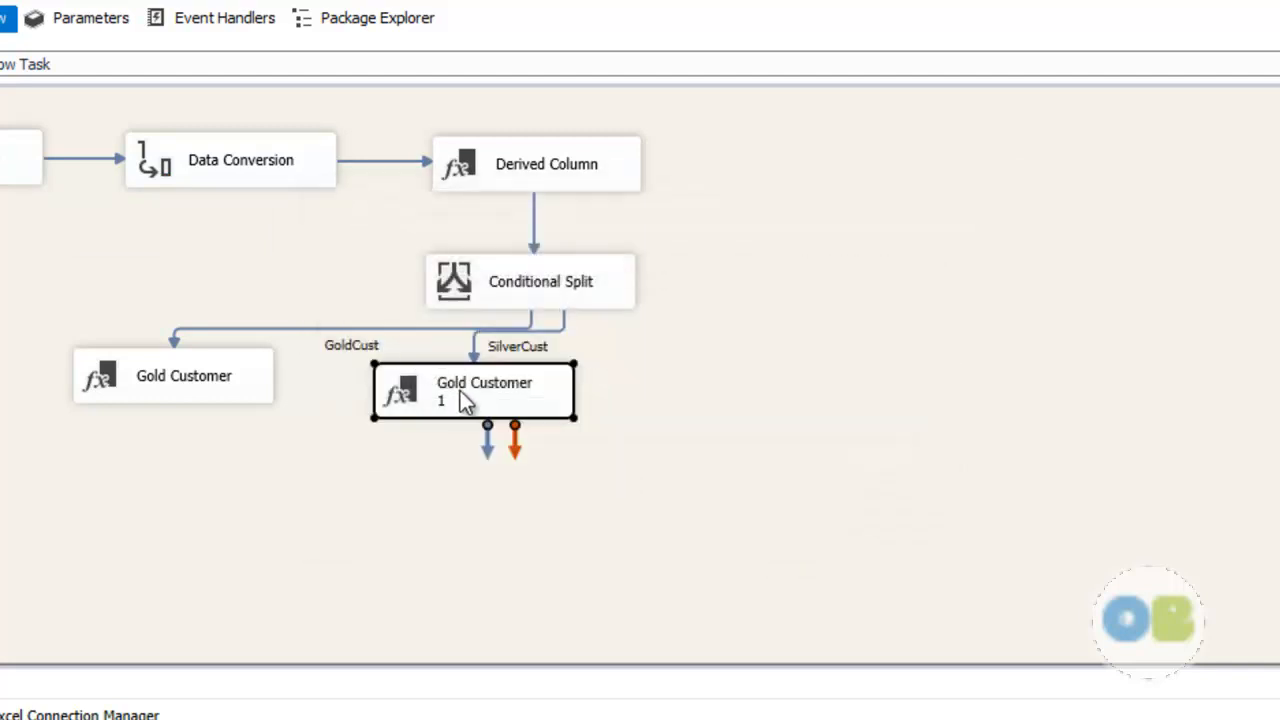
pyautogui.click(465, 396)
pyautogui.write('Sil')
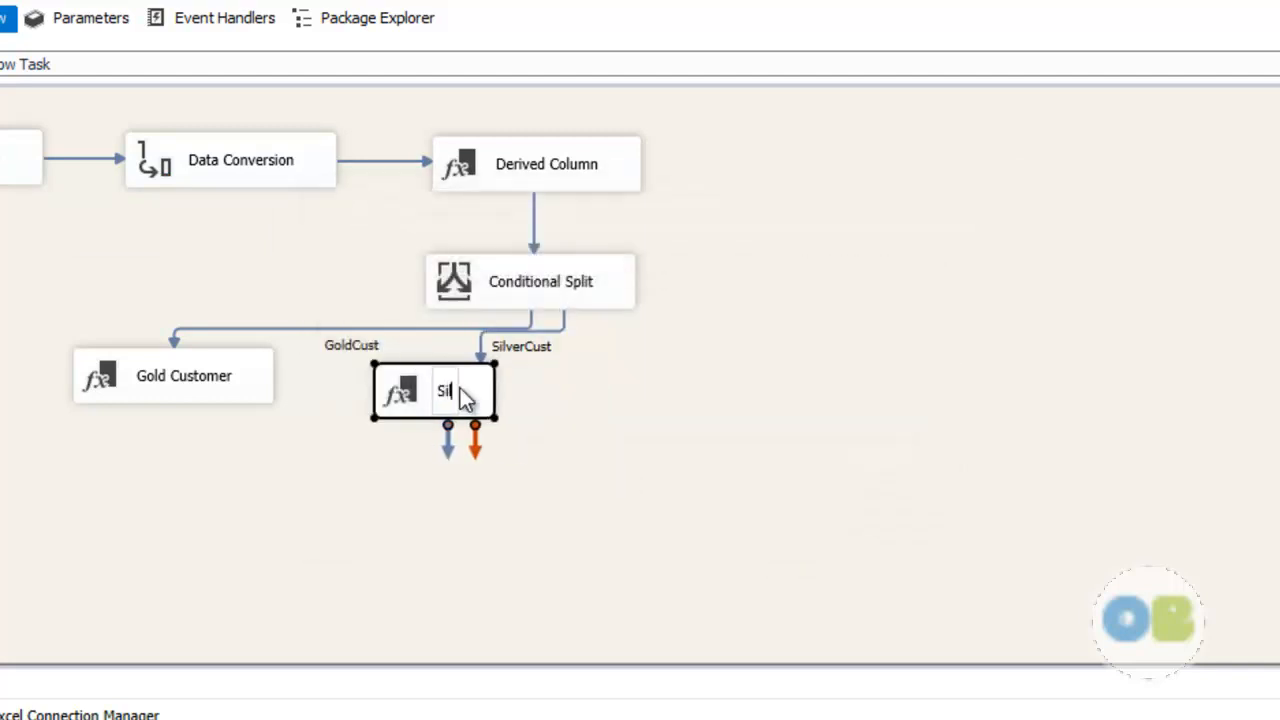
pyautogui.write('ver Customers')
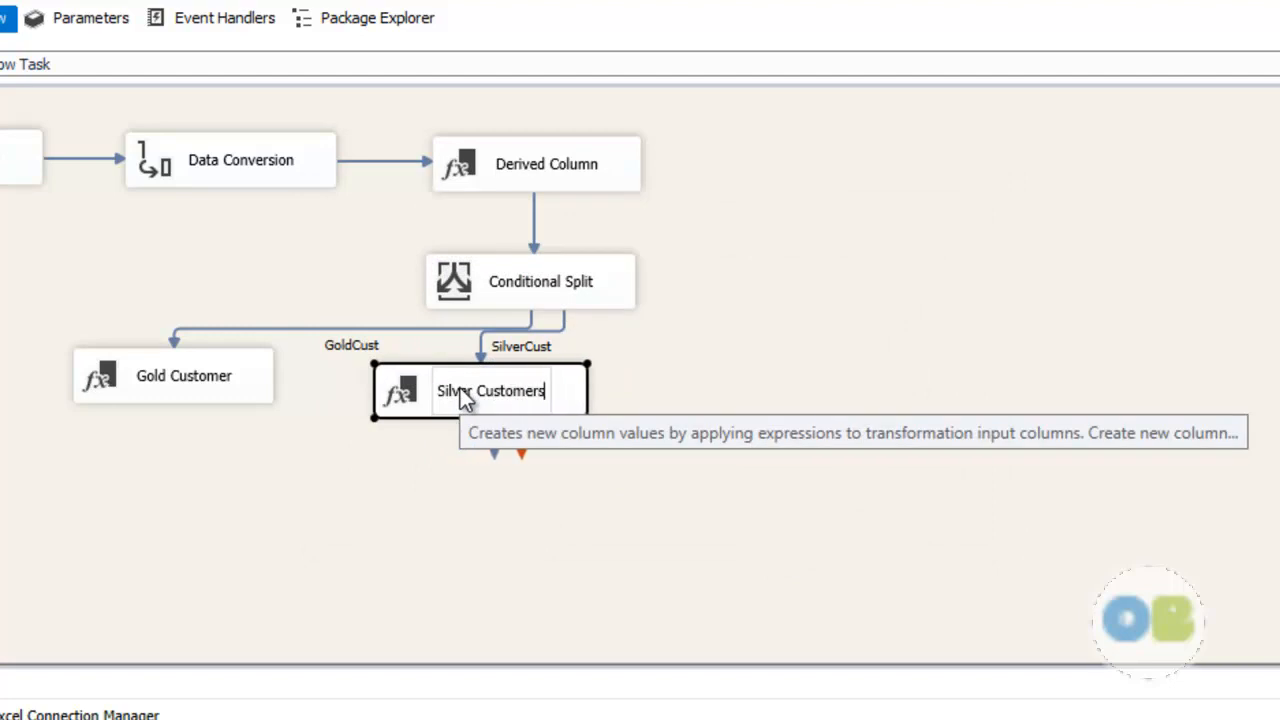
pyautogui.press('BackSpace')
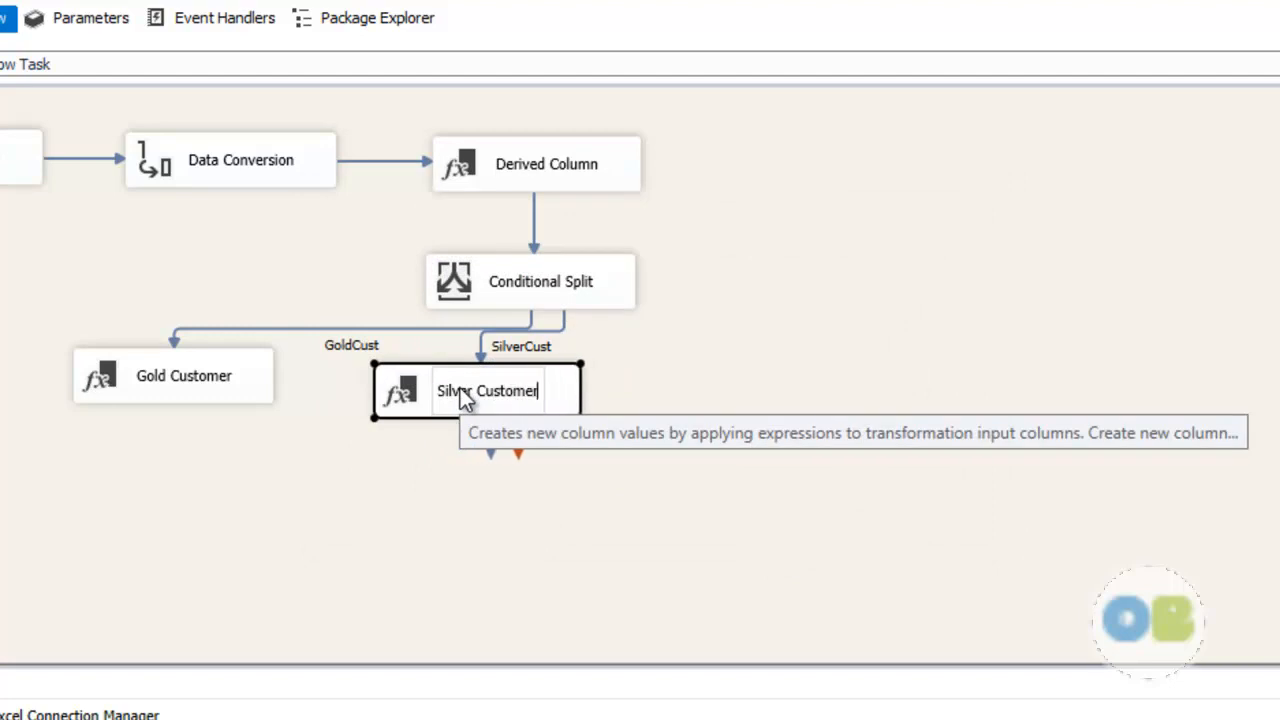
pyautogui.press('Return')
# - In Silver Customer, set the DiscountAmount expression to CYProductAmount * 0.3 and the CustomerType expression to "SilverCust"
pyautogui.doubleClick(462, 395)
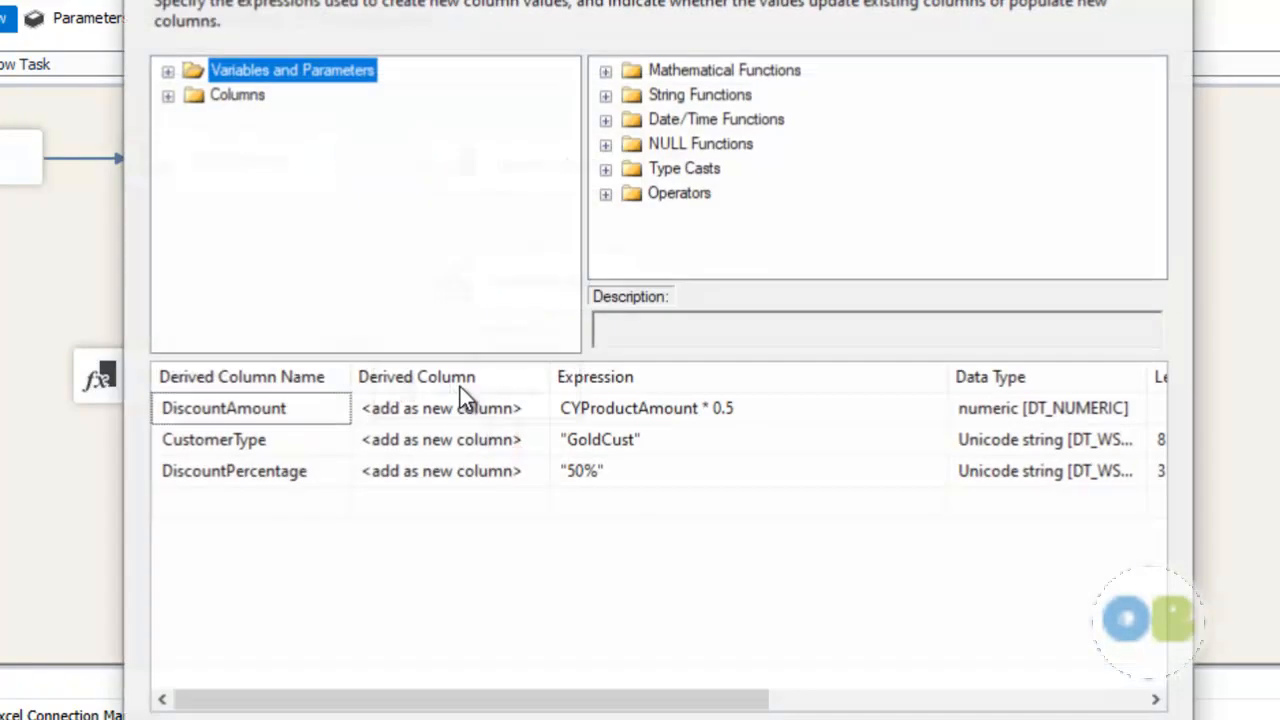
pyautogui.click(672, 409)
pyautogui.moveTo(742, 407); pyautogui.dragTo(729, 410)
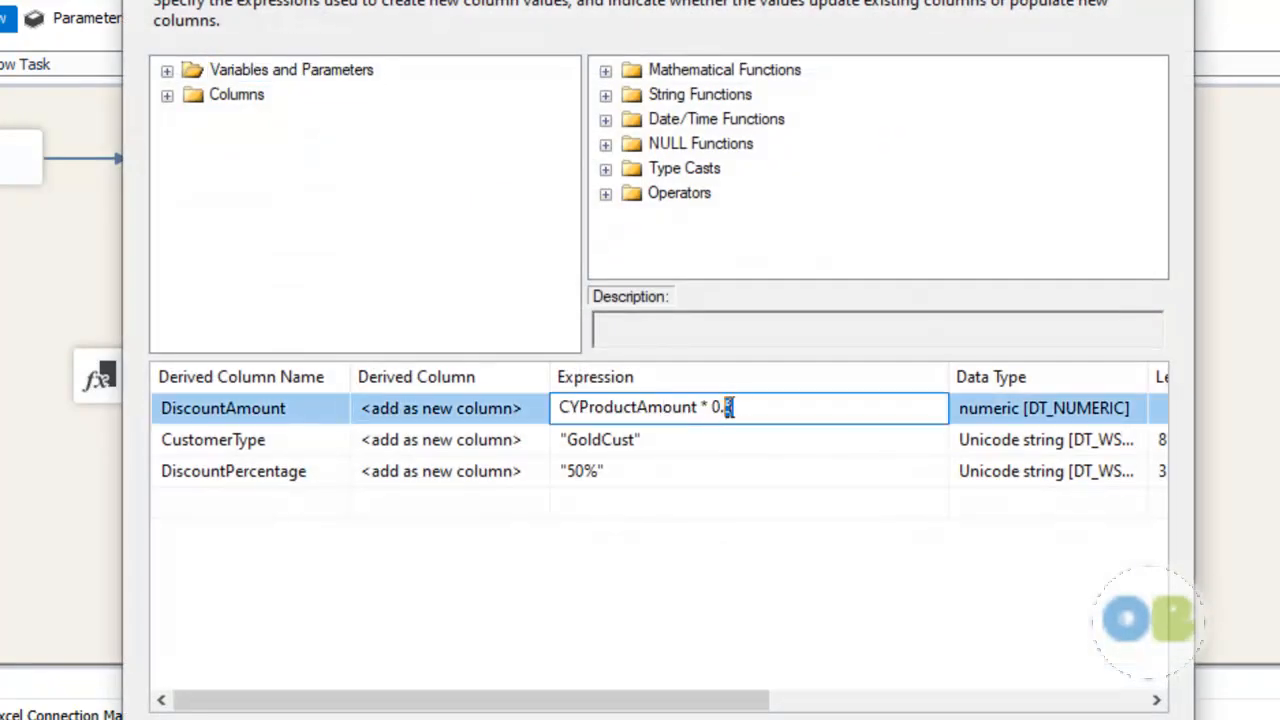
pyautogui.write('3')
pyautogui.click(590, 446)
pyautogui.moveTo(600, 440); pyautogui.dragTo(568, 442)
pyautogui.write('Silver')
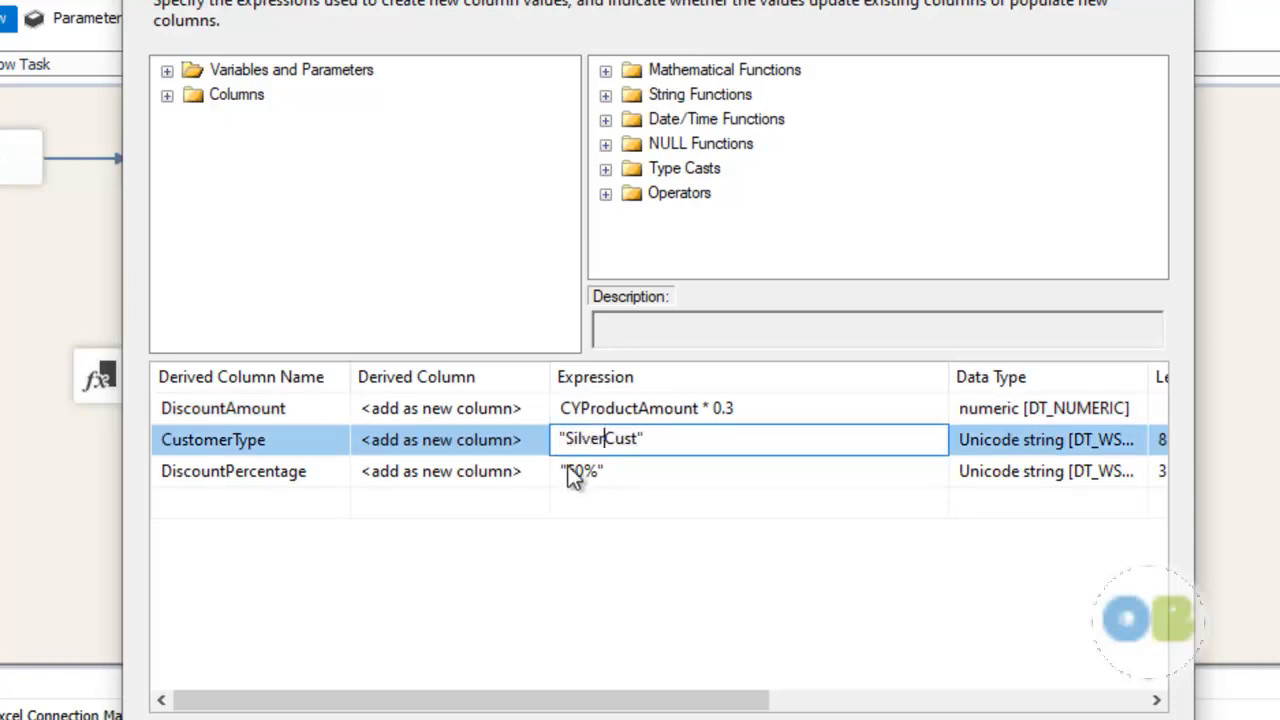
# - Set Silver Customer's DiscountPercentage expression to "30%" and accept the derived columns
pyautogui.click(575, 474)
pyautogui.moveTo(577, 470); pyautogui.dragTo(567, 470)
pyautogui.write('3')
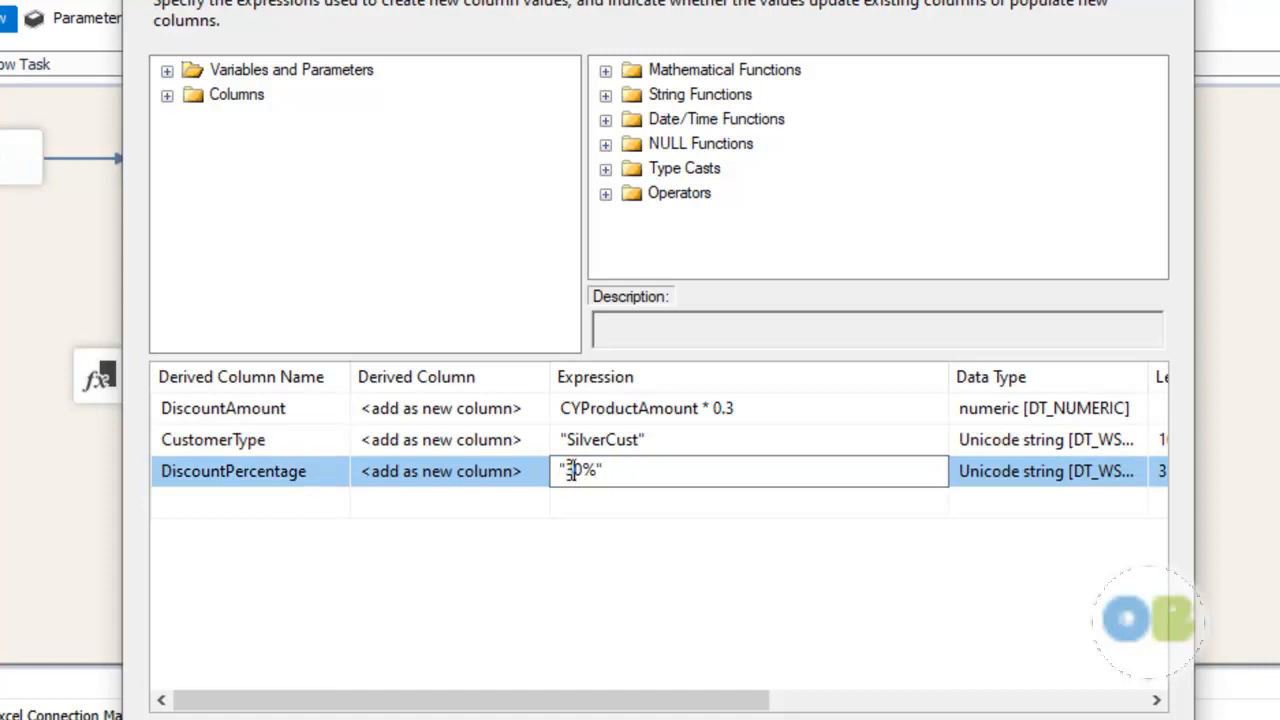
pyautogui.press('Return')
pyautogui.click(905, 719)
# - Paste another copy of Gold Customer beside Silver Customer and connect it to the Conditional Split's BrowzneCust output
pyautogui.click(617, 535)
pyautogui.moveTo(14, 545); pyautogui.dragTo(863, 412)
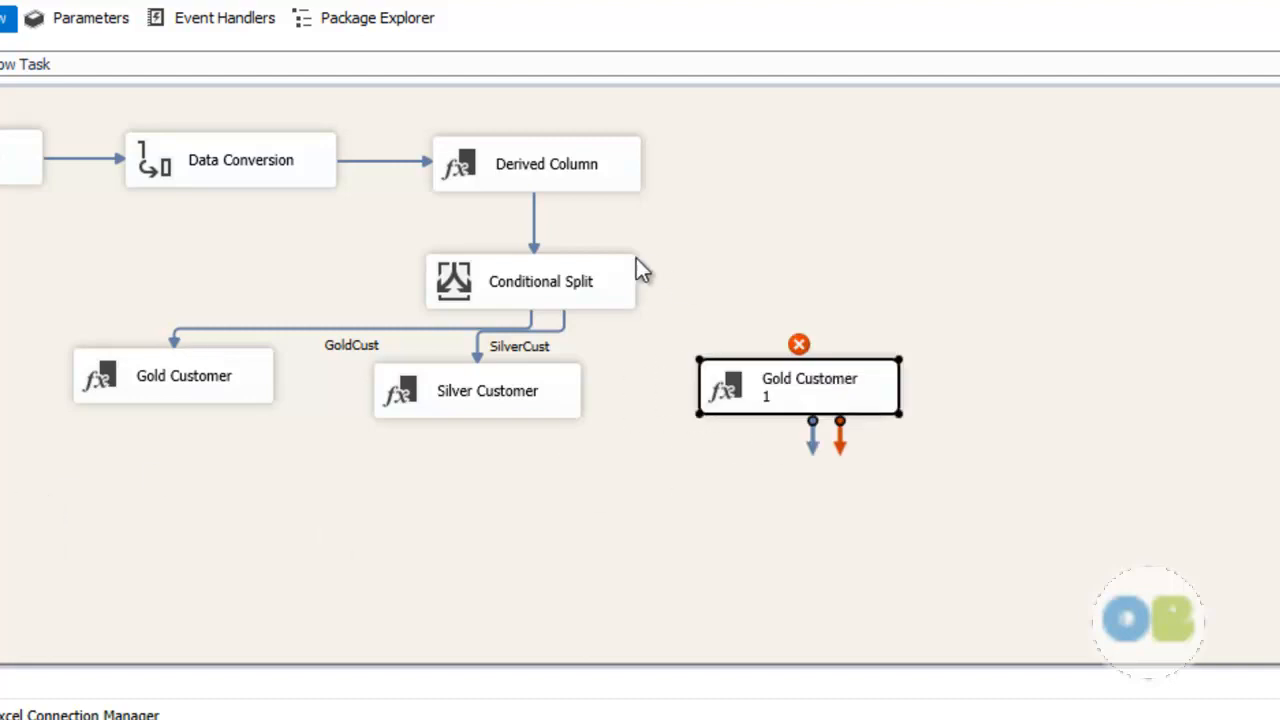
pyautogui.click(603, 305)
pyautogui.moveTo(561, 349); pyautogui.dragTo(749, 371)
pyautogui.click(730, 388)
pyautogui.click(503, 420)
pyautogui.click(780, 514)
# - Rename the Derived Column in the BrowzneCust branch as Brownze Customer
pyautogui.click(812, 384)
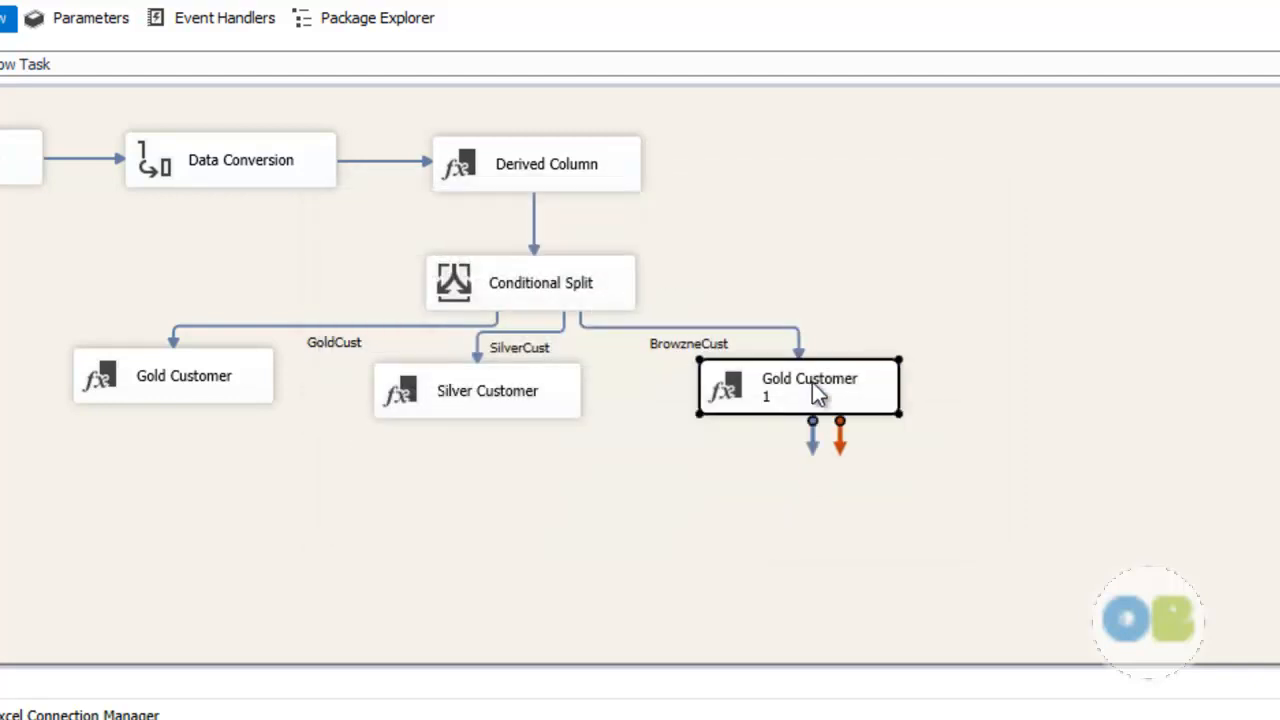
pyautogui.click(800, 385)
pyautogui.write('Browzne')
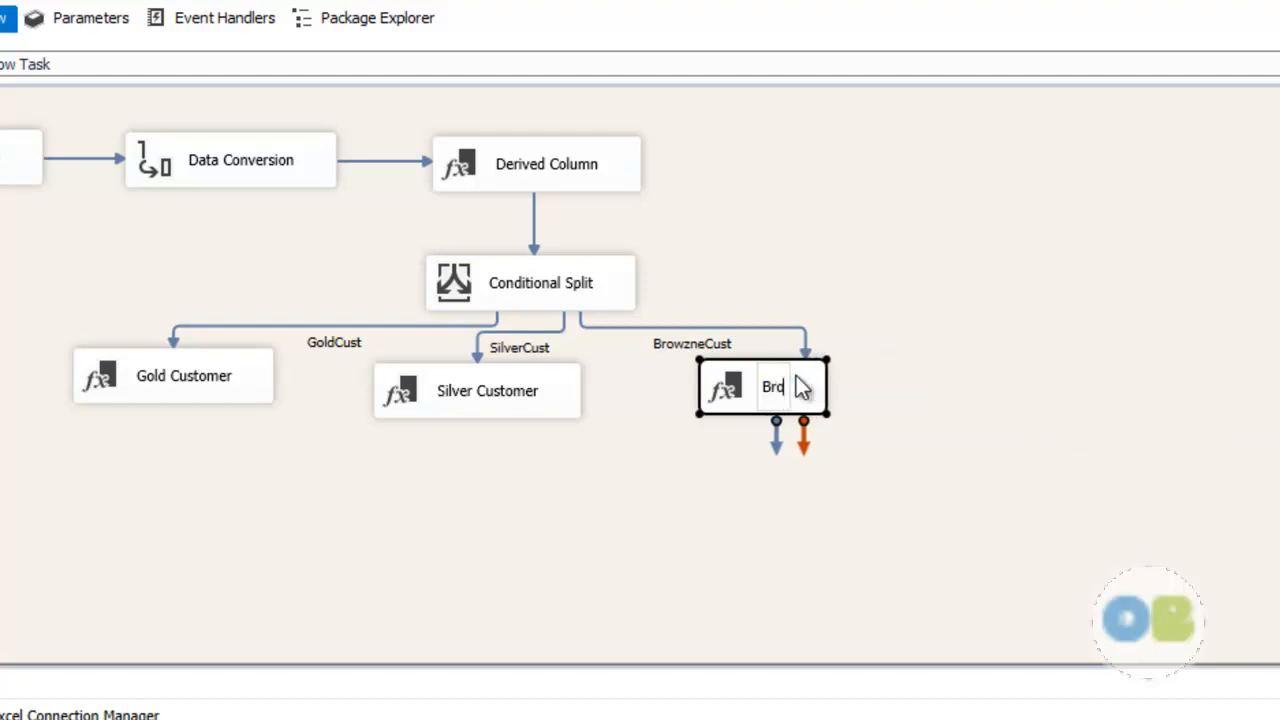
pyautogui.write(' Customer')
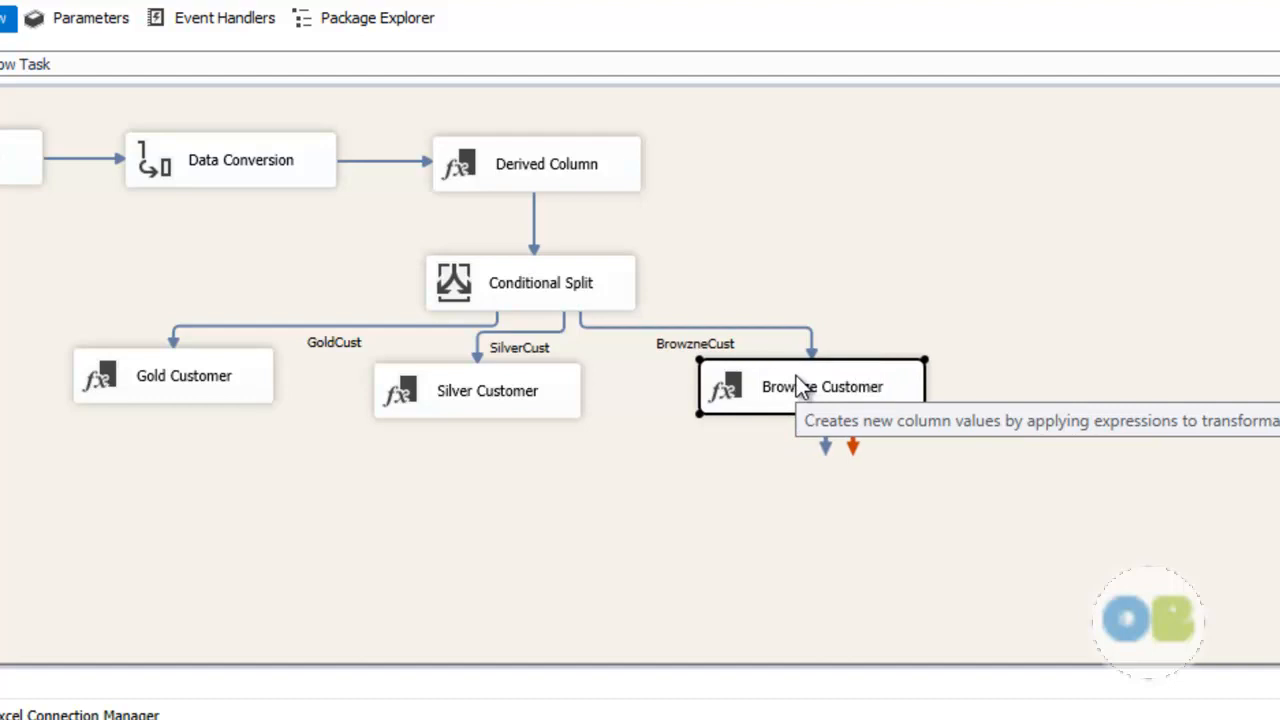
pyautogui.press('Return')
# - In Brownze Customer, set the DiscountAmount expression to CYProductAmount * 0.1 and the CustomerType expression to "BrownzeCust"
pyautogui.doubleClick(796, 378)
pyautogui.click(615, 410)
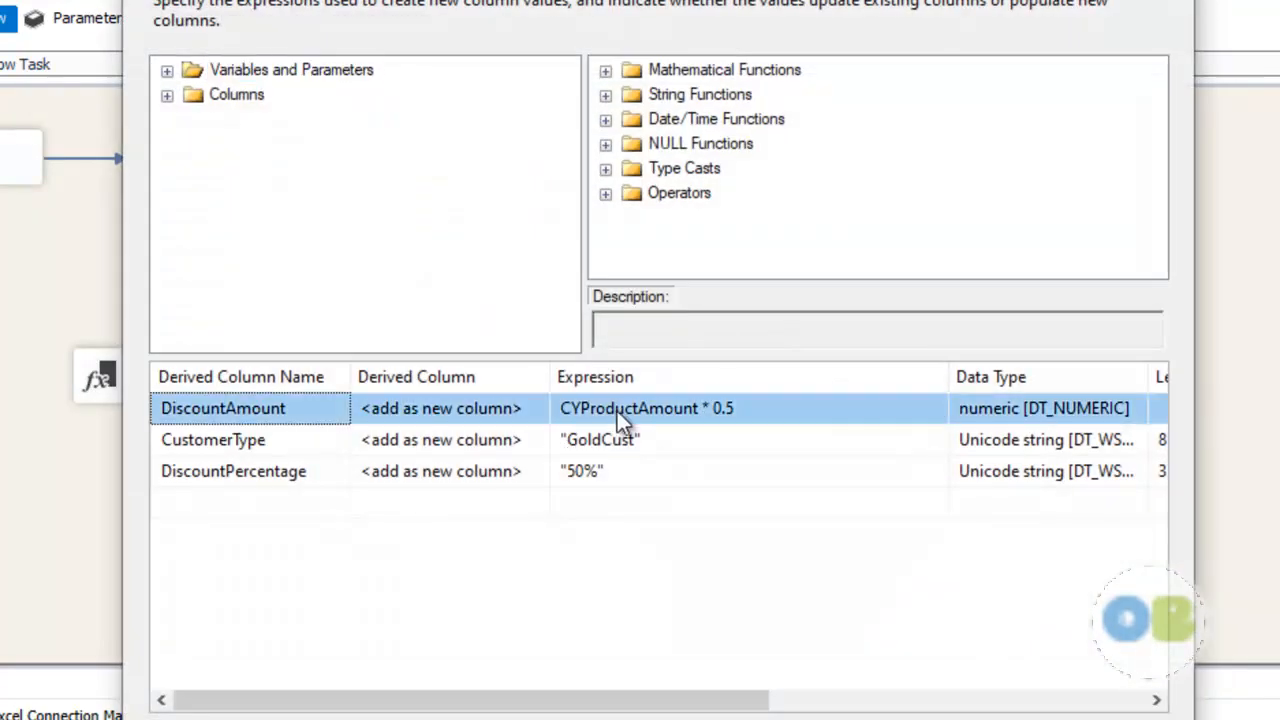
pyautogui.click(745, 407)
pyautogui.moveTo(745, 407); pyautogui.dragTo(729, 412)
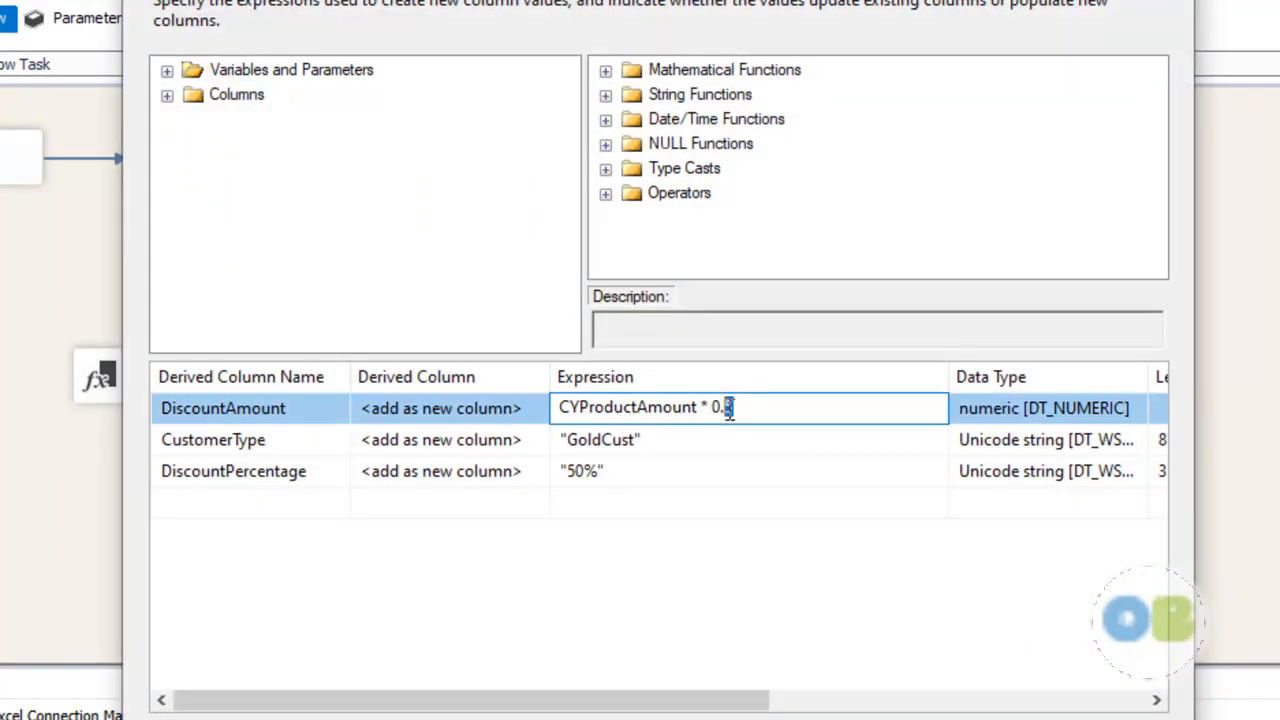
pyautogui.write('1')
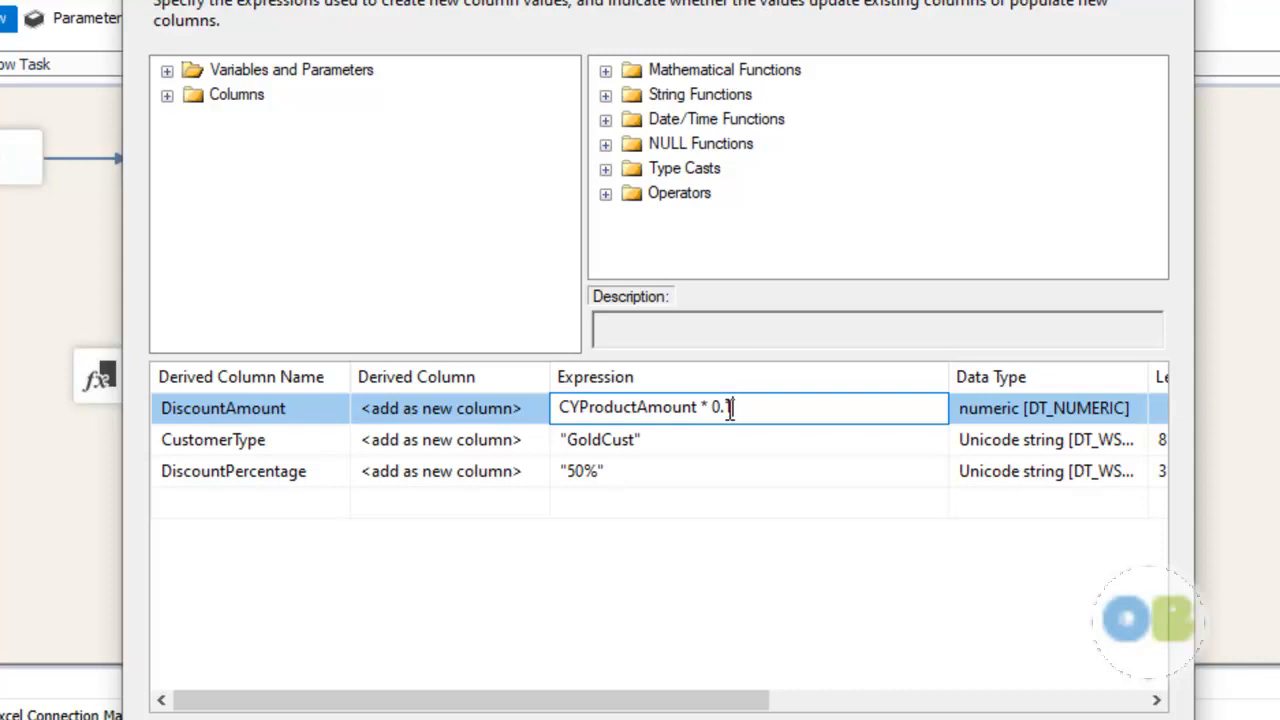
pyautogui.click(600, 438)
pyautogui.moveTo(600, 440); pyautogui.dragTo(569, 452)
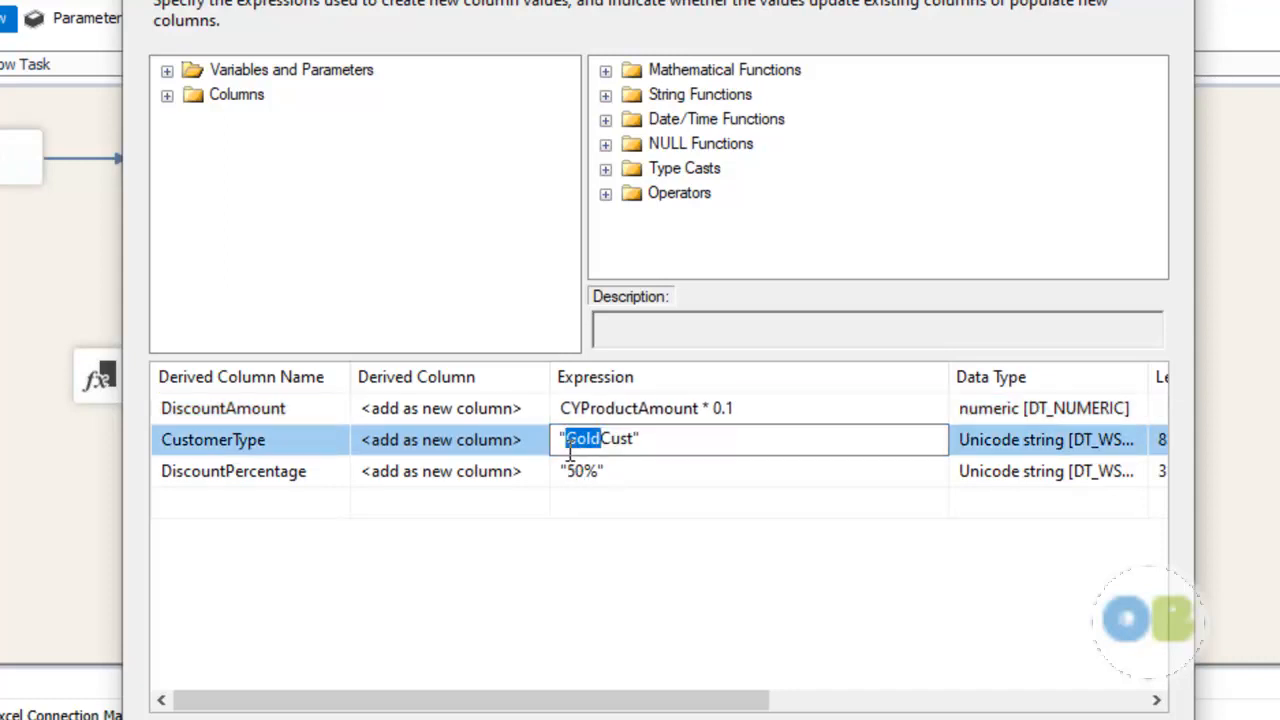
pyautogui.write('Brownze')
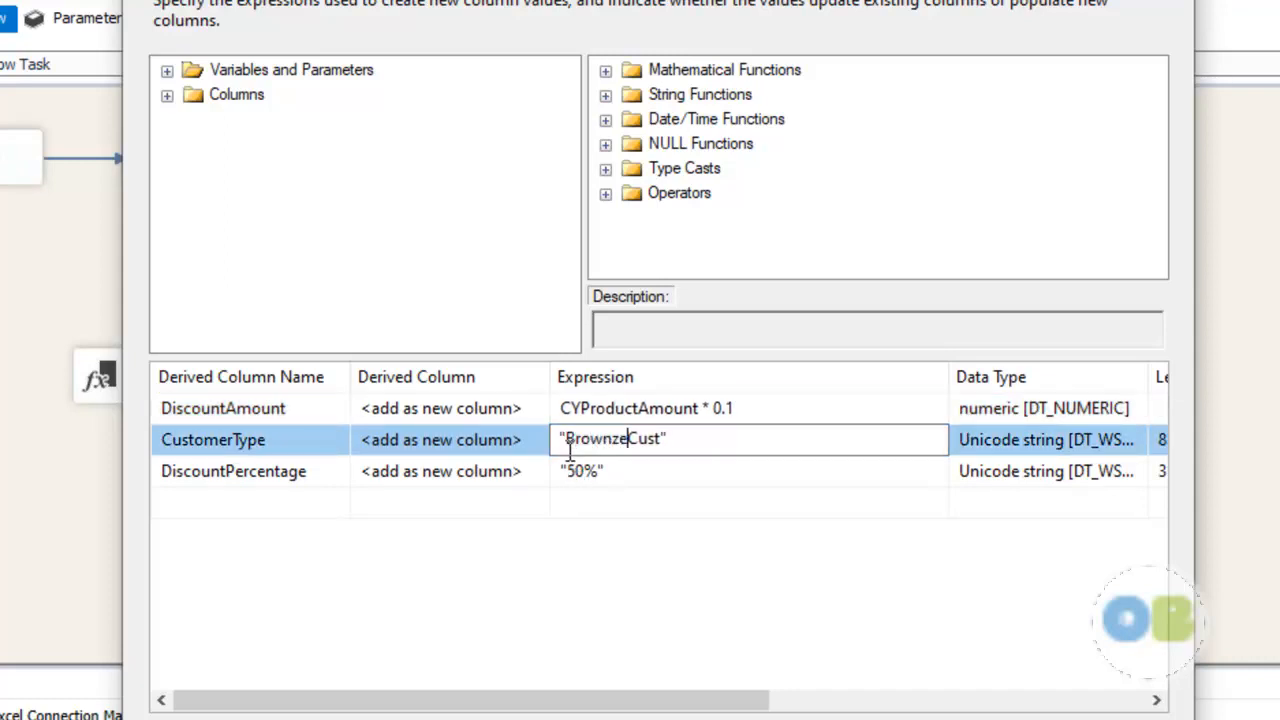
# - Set Brownze Customer's DiscountPercentage expression to "10%" and accept the derived columns
pyautogui.click(574, 474)
pyautogui.moveTo(576, 473); pyautogui.dragTo(570, 478)
pyautogui.write('1')
pyautogui.click(569, 492)
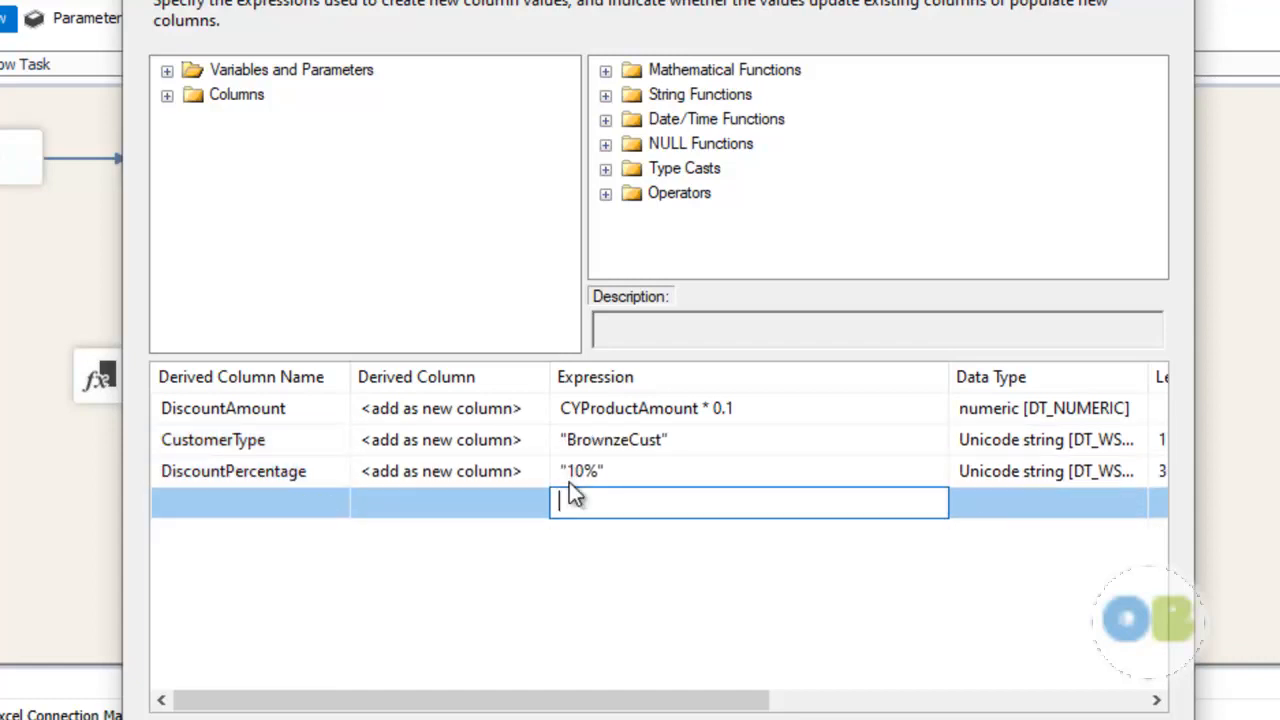
pyautogui.click(850, 719)
pyautogui.click(710, 604)
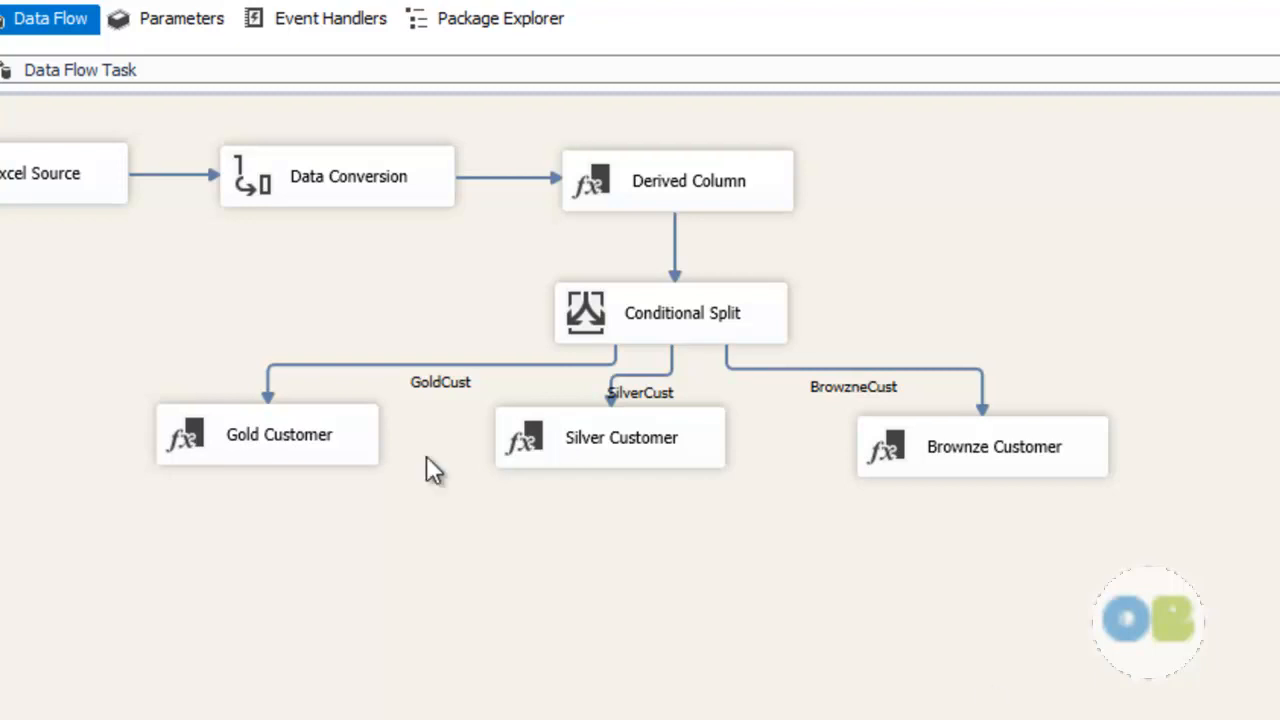
pyautogui.click(350, 433)
pyautogui.click(652, 455)
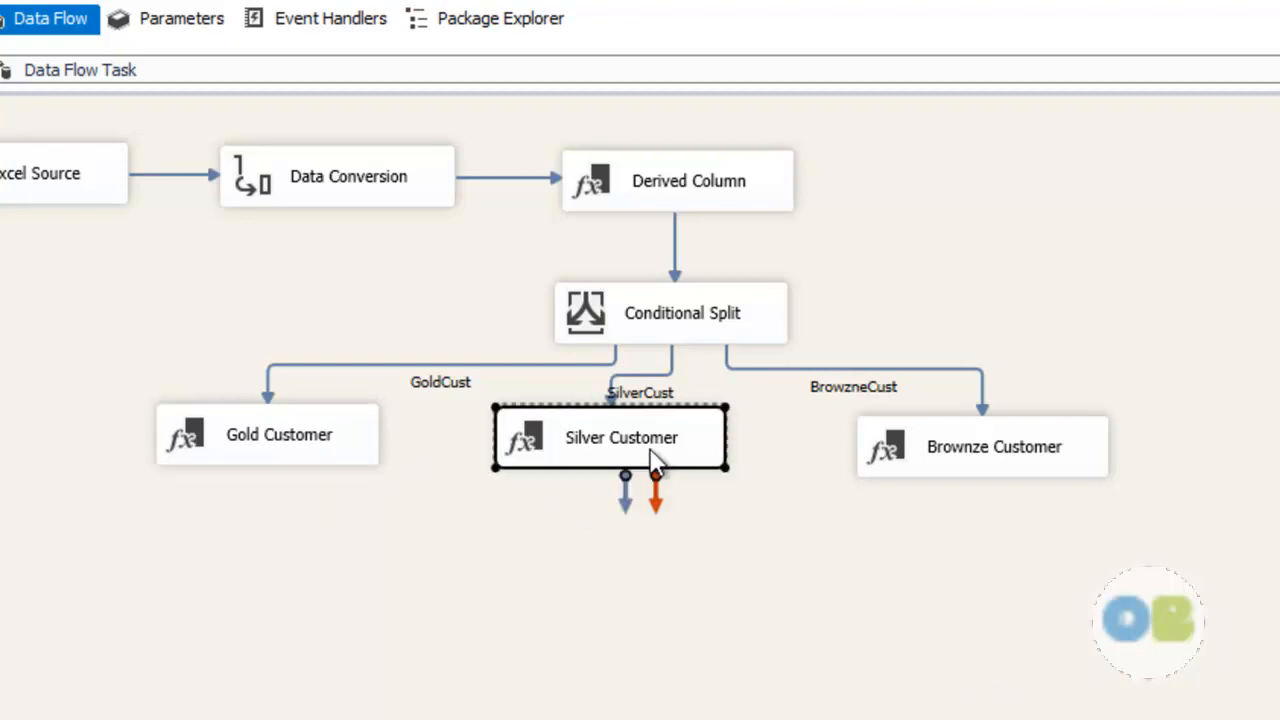
pyautogui.click(947, 452)
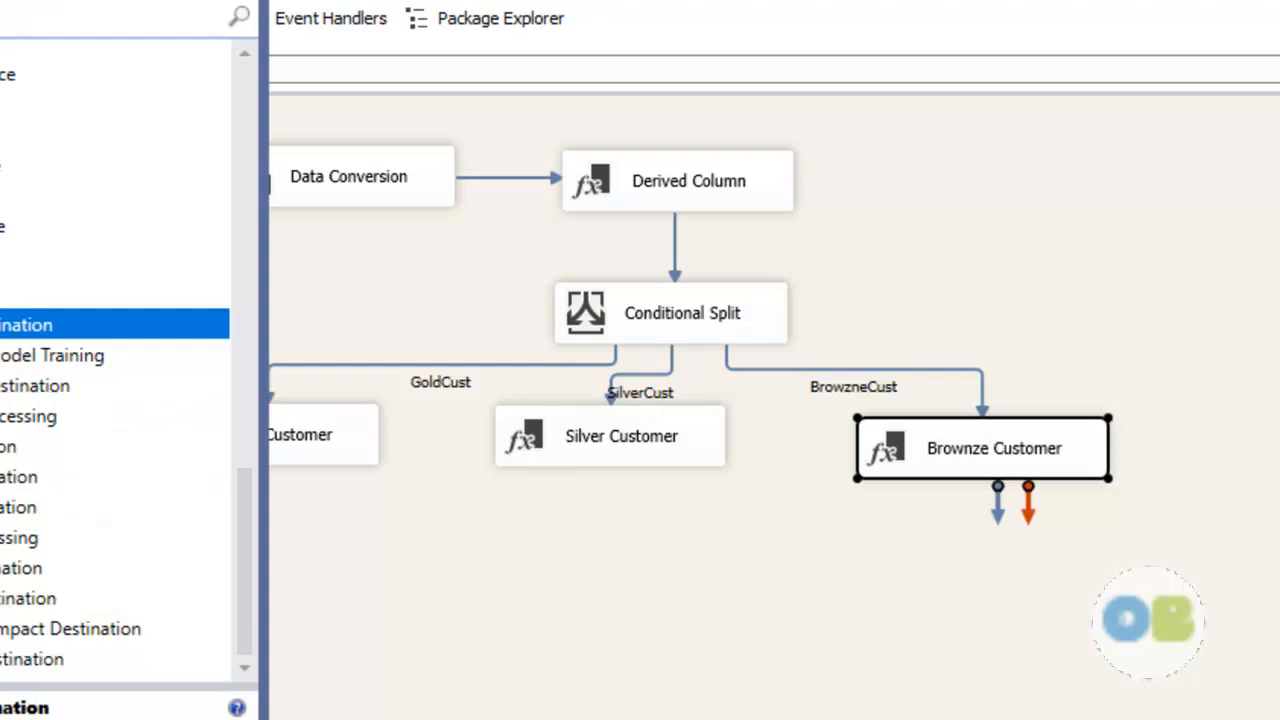
# - Add an ADO NET Destination below the three customer branches
pyautogui.moveTo(26, 325); pyautogui.dragTo(612, 628)
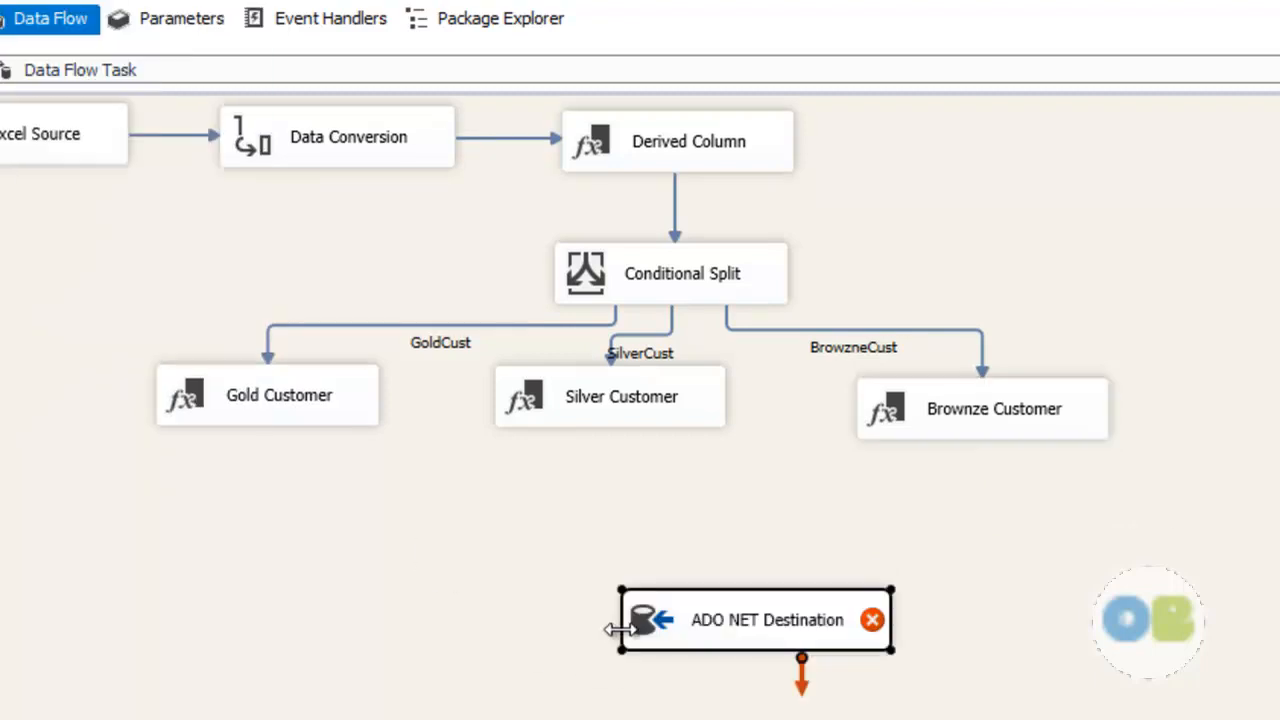
# - Try to connect both Gold Customer and Silver Customer directly to the ADO NET Destination, and delete the Gold Customer connection
pyautogui.click(286, 394)
pyautogui.moveTo(286, 471); pyautogui.dragTo(741, 646)
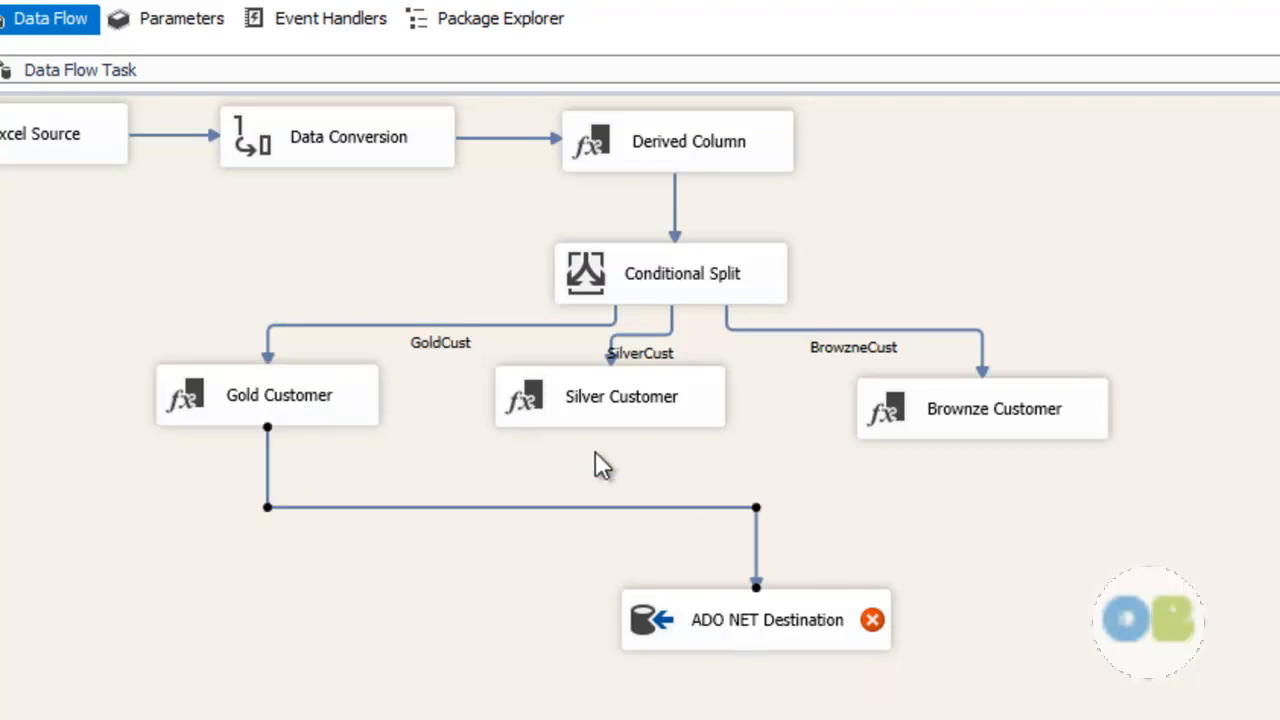
pyautogui.click(634, 405)
pyautogui.moveTo(621, 468); pyautogui.dragTo(812, 610)
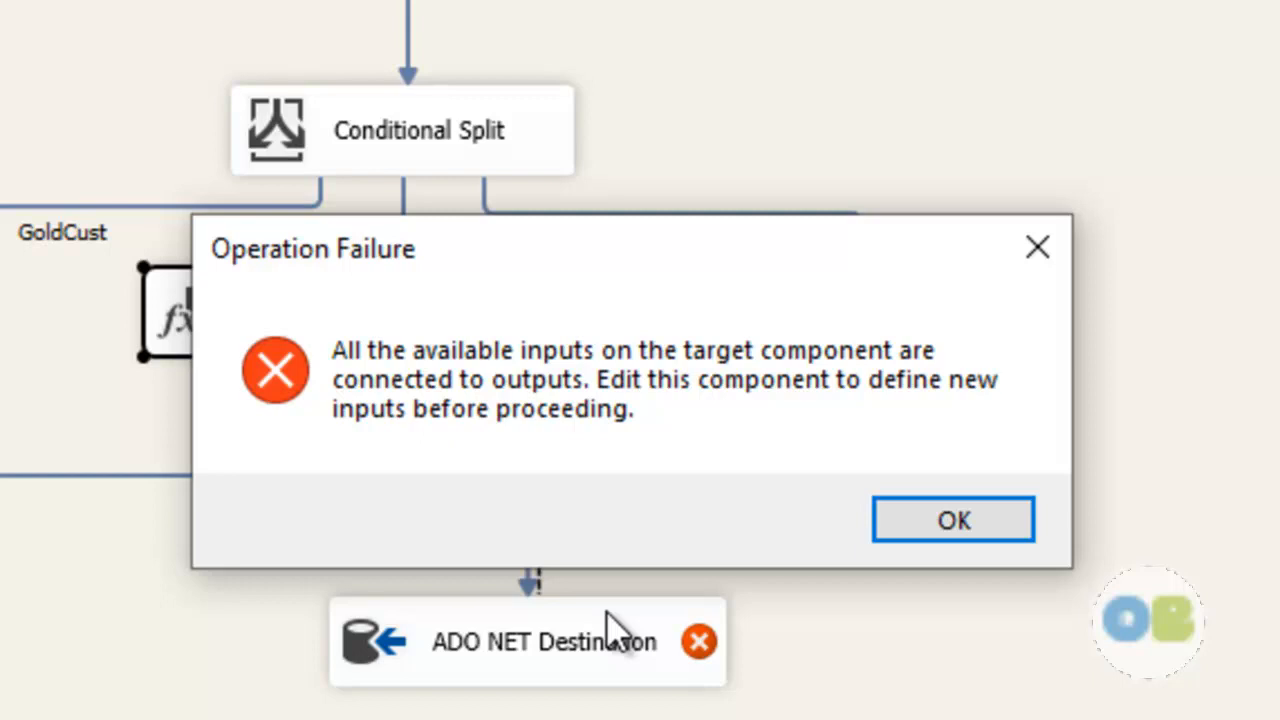
pyautogui.click(963, 523)
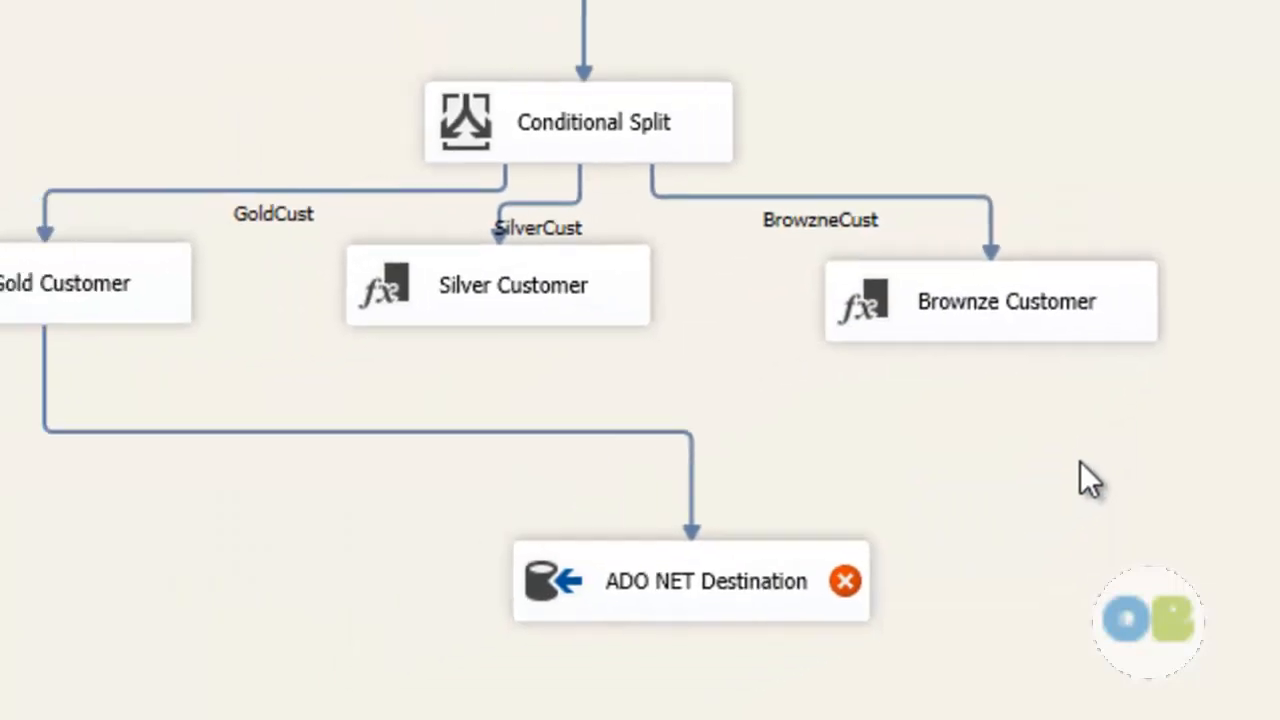
pyautogui.click(471, 410)
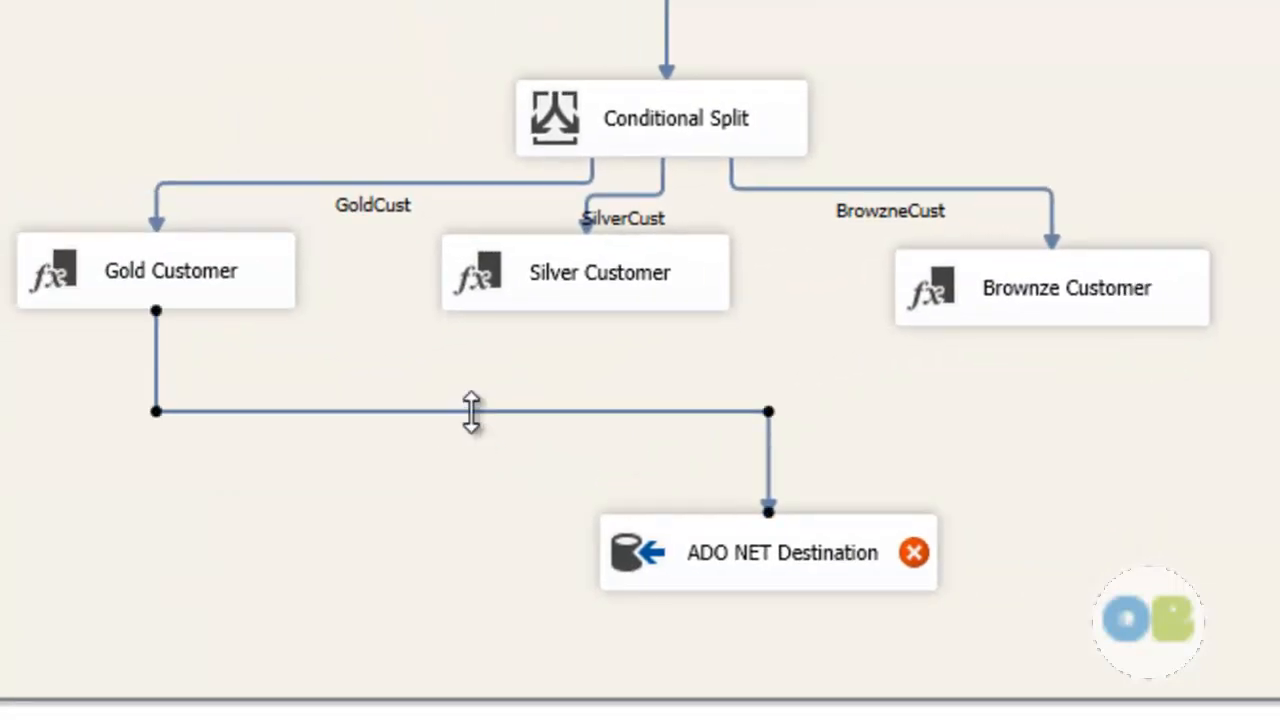
pyautogui.press('Delete')
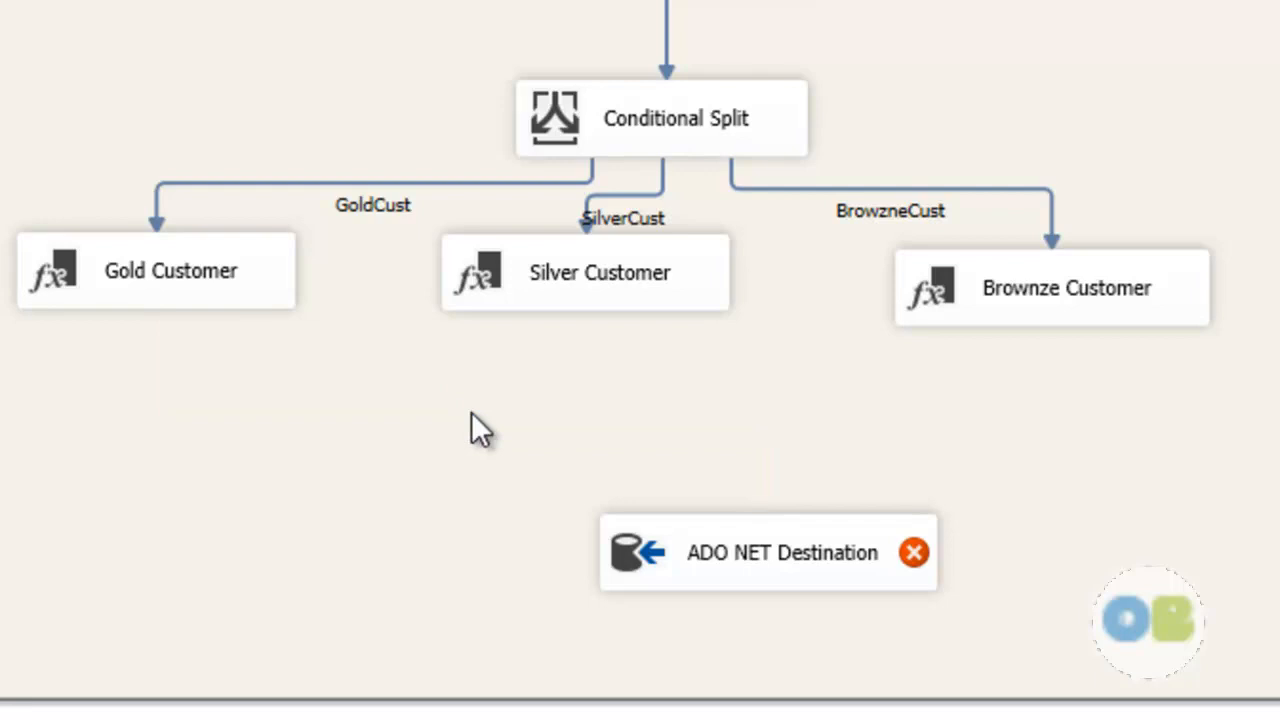
# - Move the ADO NET Destination lower and add a Union All between it and the customer branches
pyautogui.moveTo(720, 563); pyautogui.dragTo(697, 597)
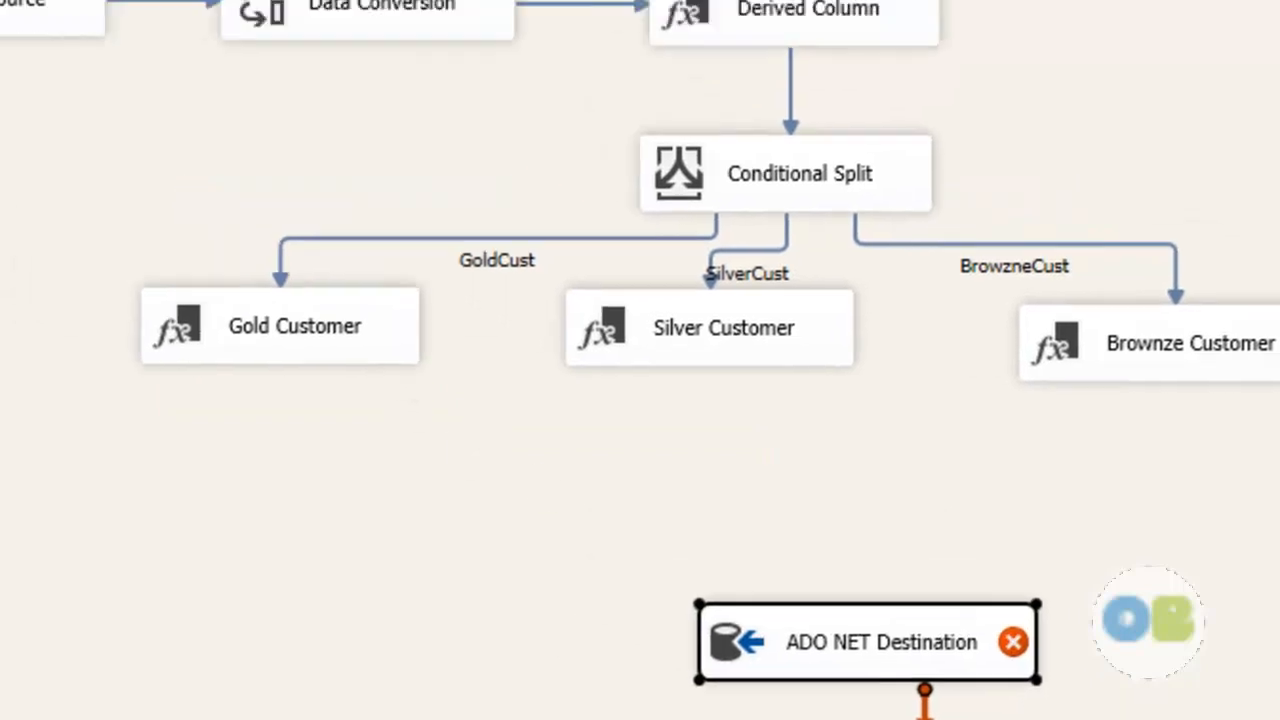
pyautogui.click(9, 330)
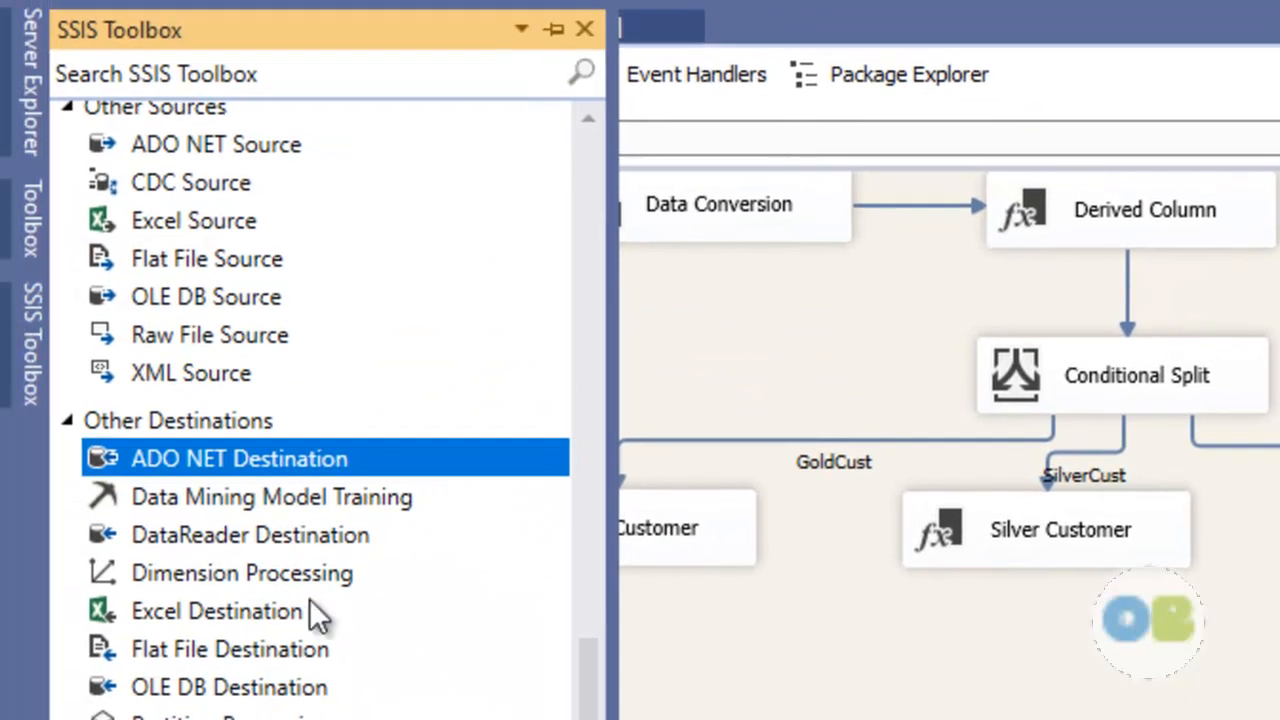
pyautogui.scroll(10, 313, 612)
pyautogui.moveTo(192, 255); pyautogui.dragTo(1030, 680)
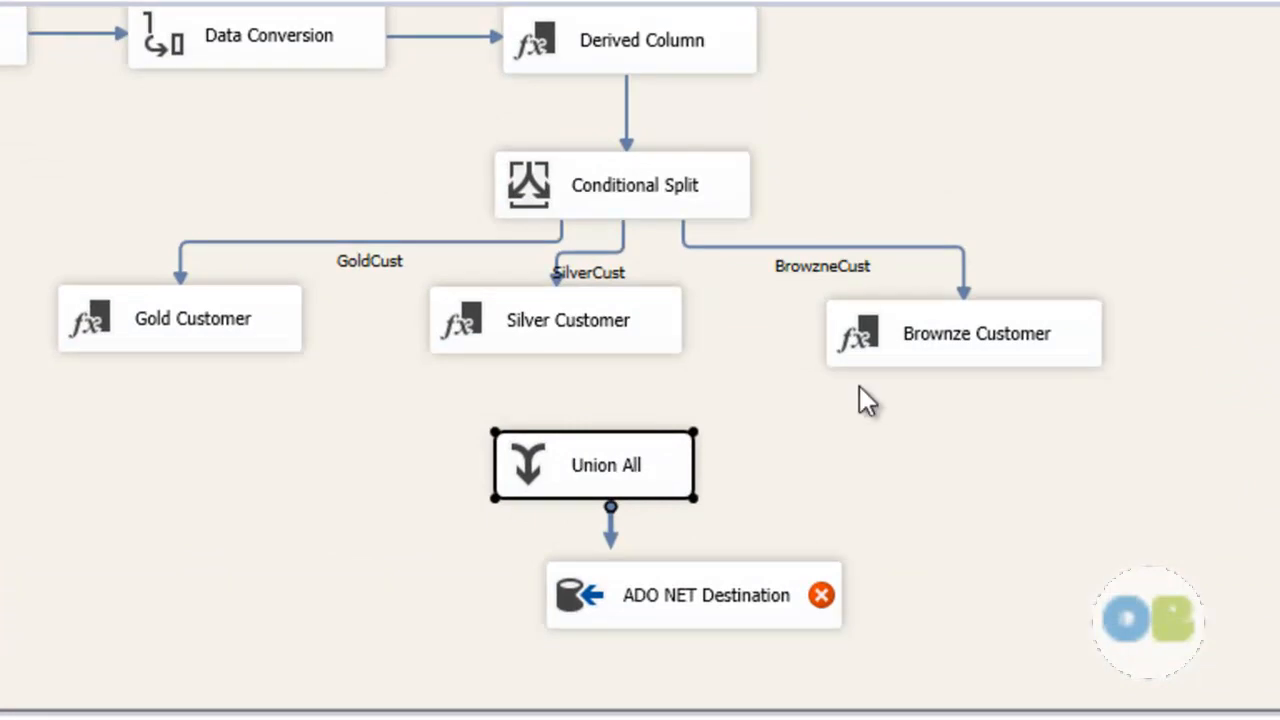
# - Connect the outputs of Gold Customer, Silver Customer and Brownze Customer to the Union All
pyautogui.click(180, 332)
pyautogui.moveTo(196, 390); pyautogui.dragTo(540, 443)
pyautogui.click(653, 310)
pyautogui.moveTo(572, 388); pyautogui.dragTo(578, 410)
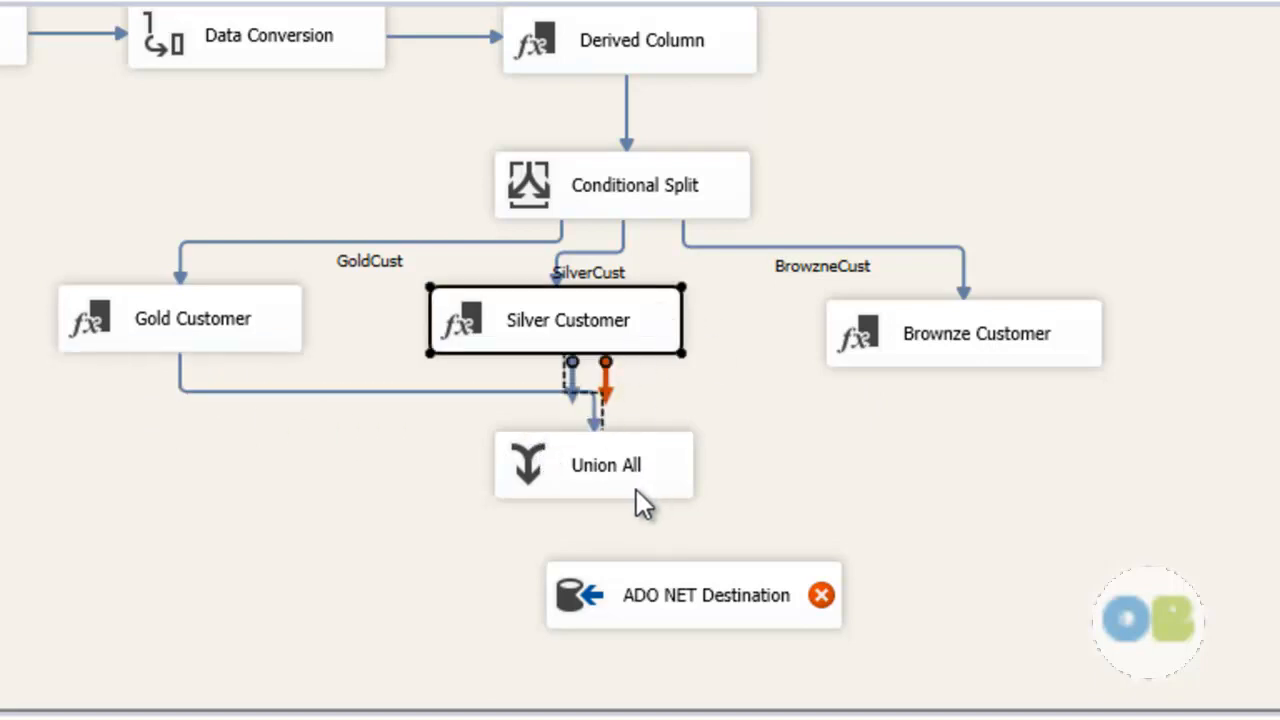
pyautogui.moveTo(638, 490); pyautogui.dragTo(637, 491)
pyautogui.click(966, 360)
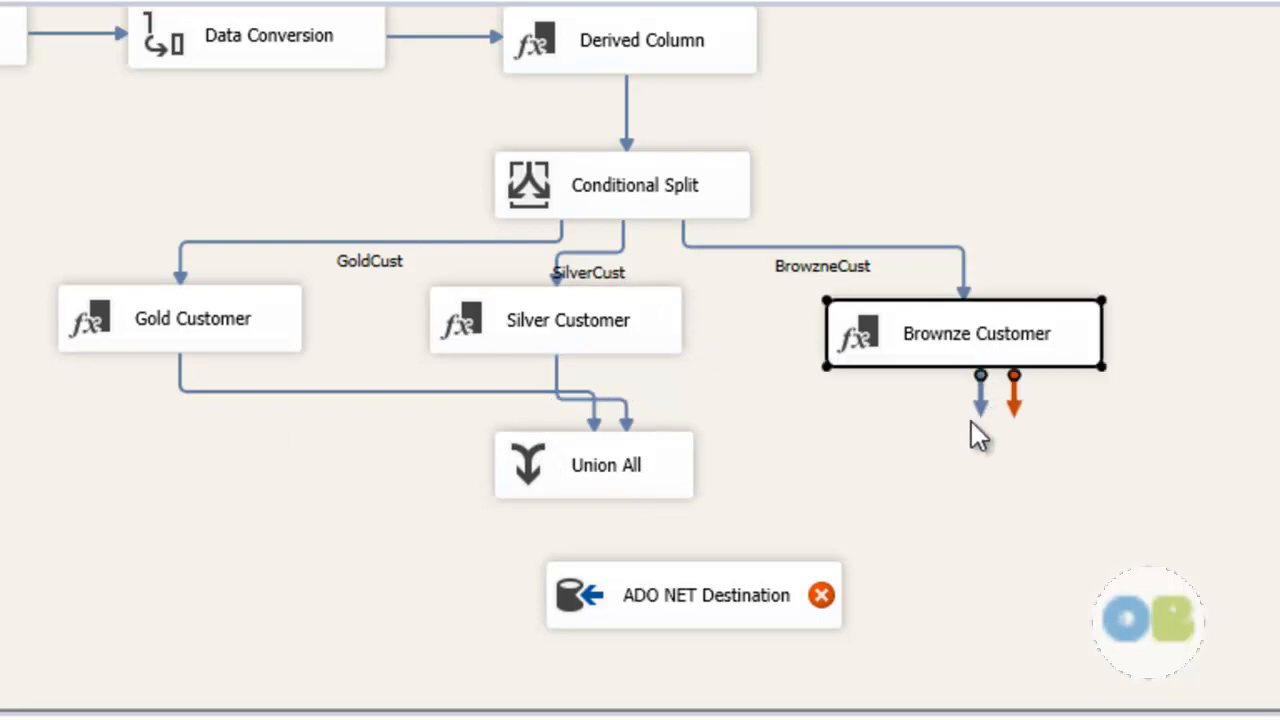
pyautogui.moveTo(981, 422); pyautogui.dragTo(643, 483)
# - In the Union All, map the ignored CustomerType output column to CustomerType for the second and third inputs and accept
pyautogui.click(590, 493)
pyautogui.doubleClick(590, 495)
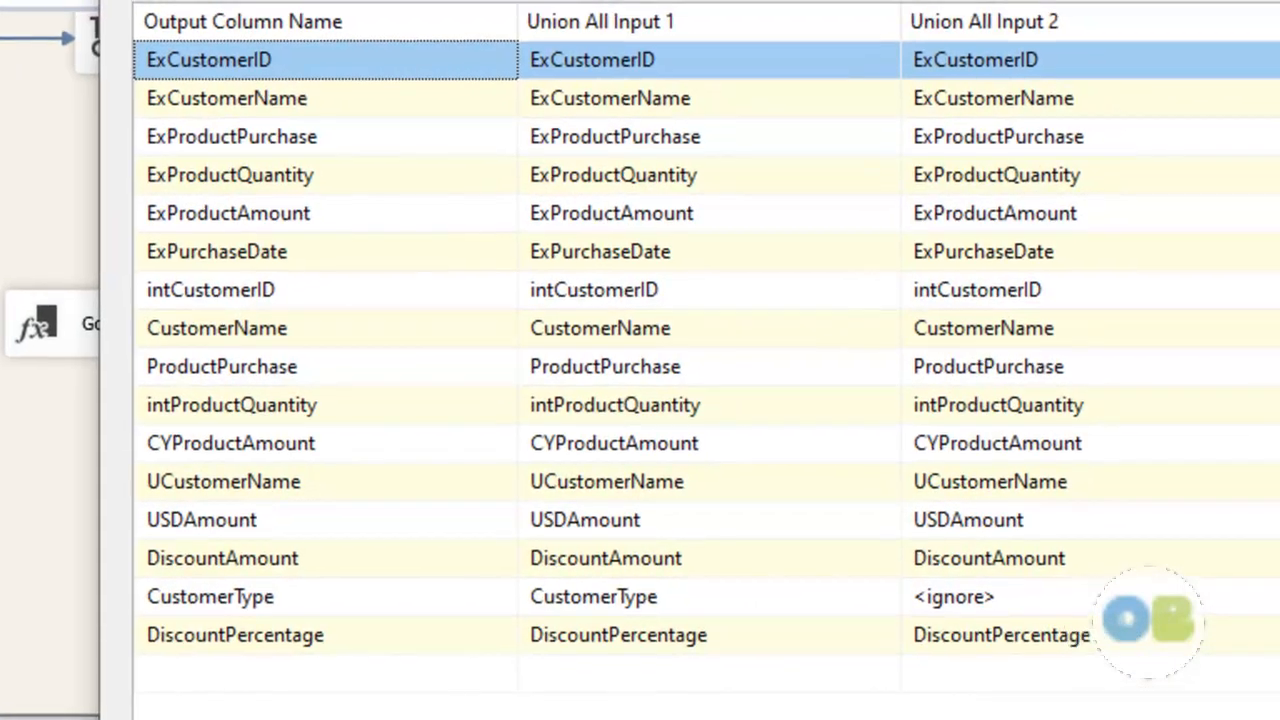
pyautogui.hscroll(3, 640, 360)
pyautogui.click(681, 607)
pyautogui.click(681, 607)
pyautogui.click(634, 674)
pyautogui.click(953, 604)
pyautogui.click(951, 671)
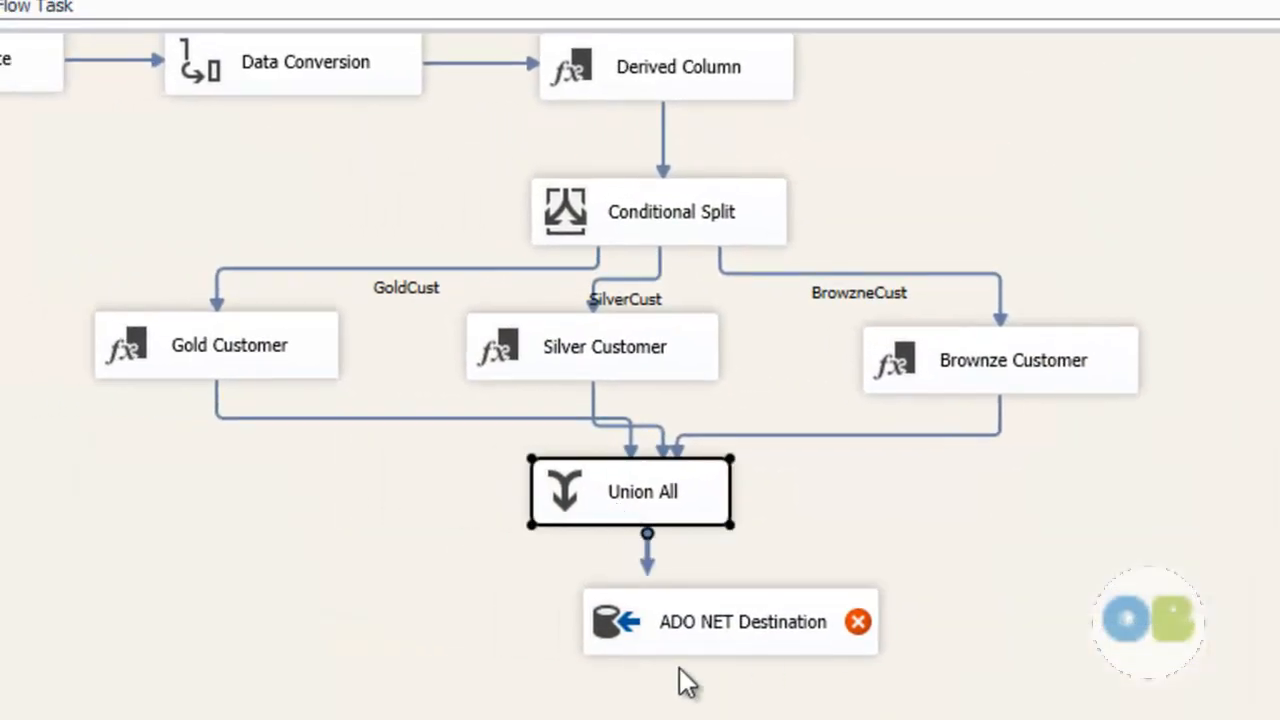
# - Move the ADO NET Destination beneath the Union All and connect the Union All output to it
pyautogui.moveTo(686, 646); pyautogui.dragTo(578, 683)
pyautogui.click(670, 488)
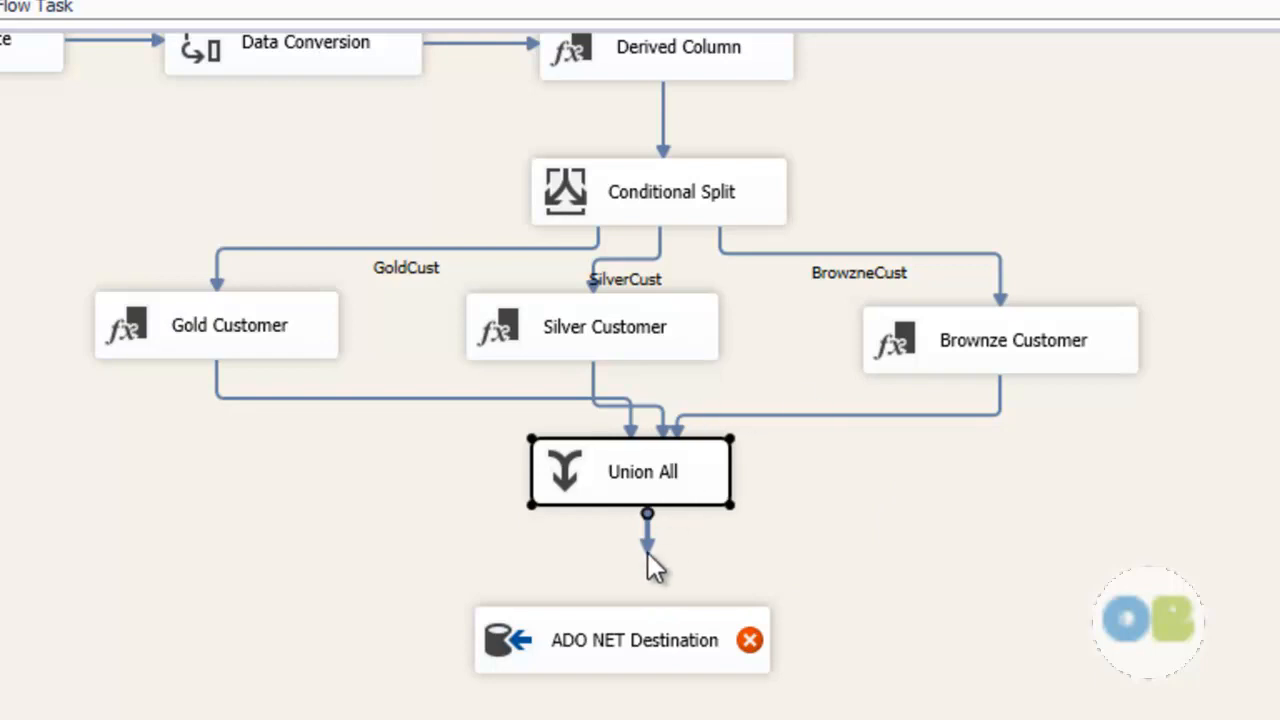
pyautogui.moveTo(648, 544); pyautogui.dragTo(635, 655)
# - Configure the ADO NET Destination to use the DESKTOP-65AEMFV.PracticalDB connection and the "dbo"."tblCustomer" table
pyautogui.doubleClick(636, 651)
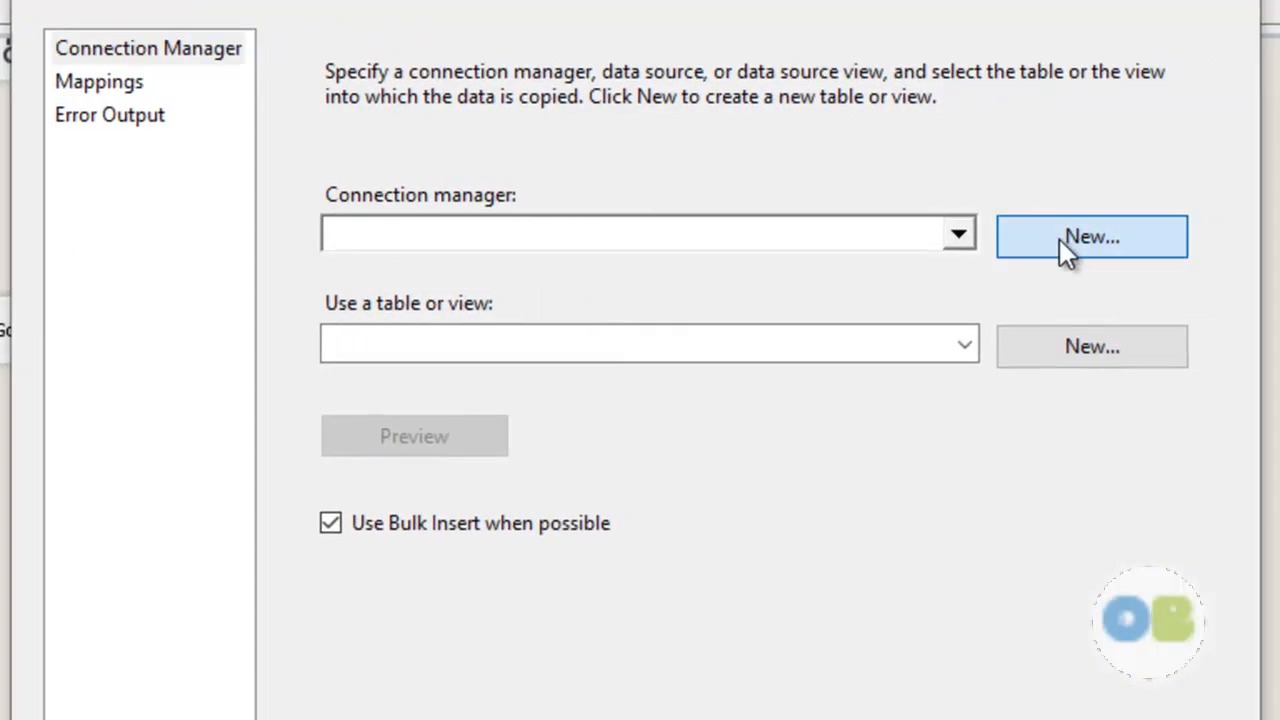
pyautogui.click(1059, 239)
pyautogui.click(415, 278)
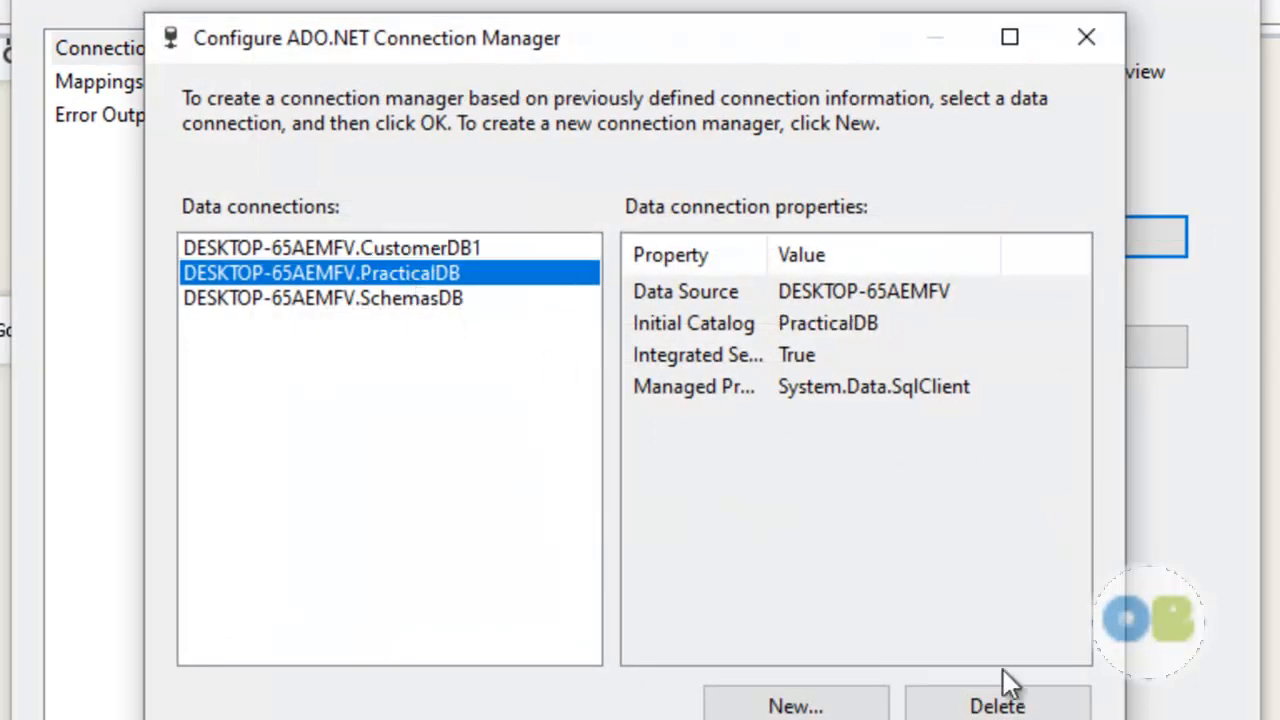
pyautogui.press('Return')
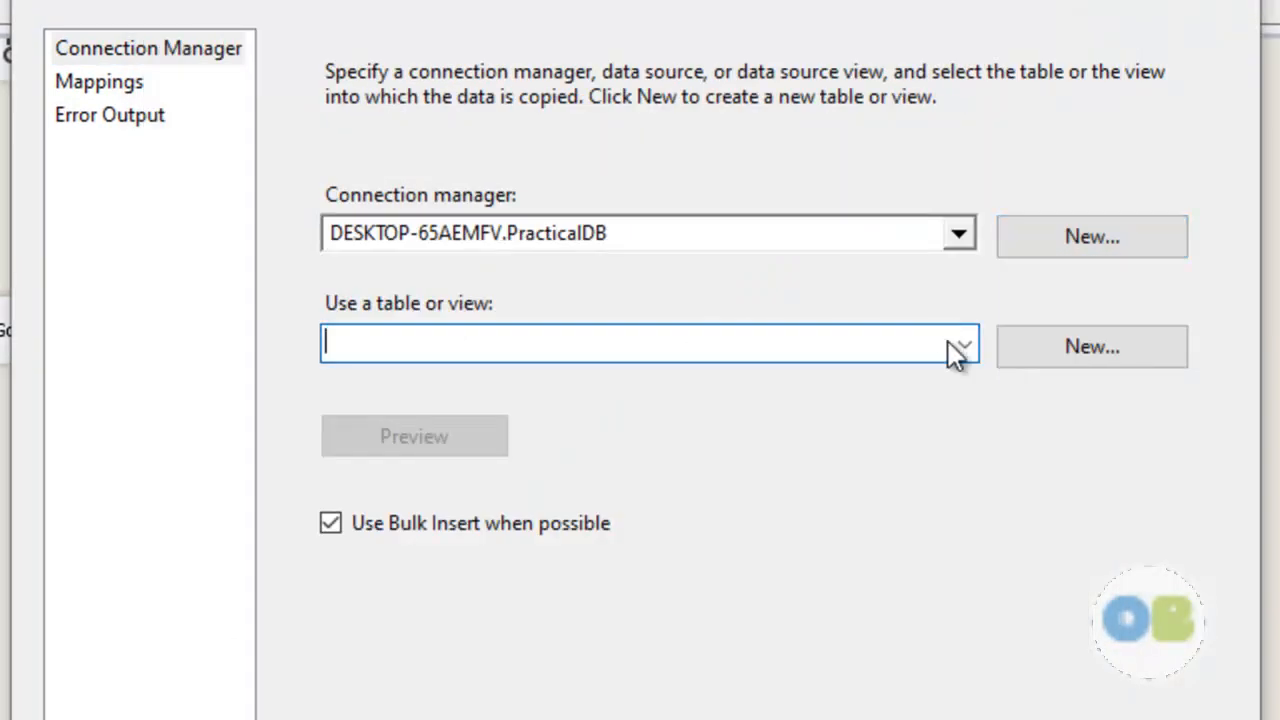
pyautogui.click(963, 343)
pyautogui.click(538, 381)
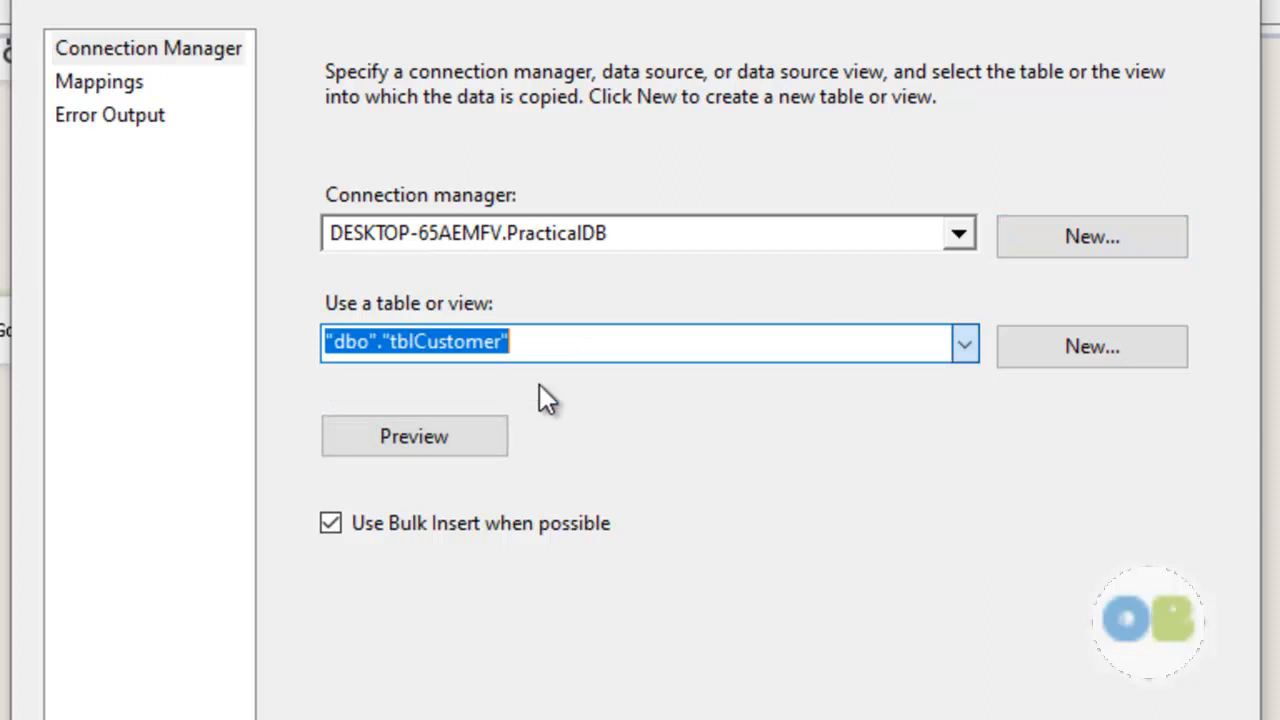
# - In the destination's column mappings, map intCustomerID to CustomerID and UCustomerName to CustomerName
pyautogui.click(130, 82)
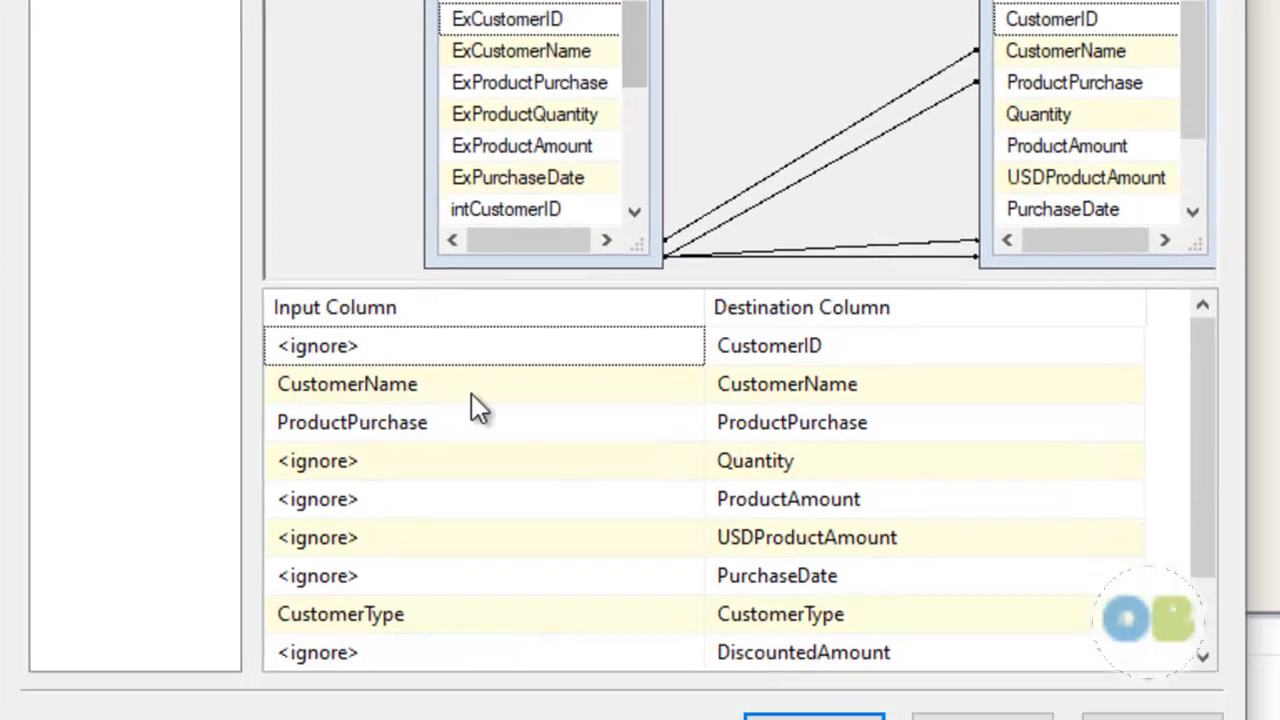
pyautogui.click(505, 300)
pyautogui.click(508, 300)
pyautogui.scroll(-2, 508, 414)
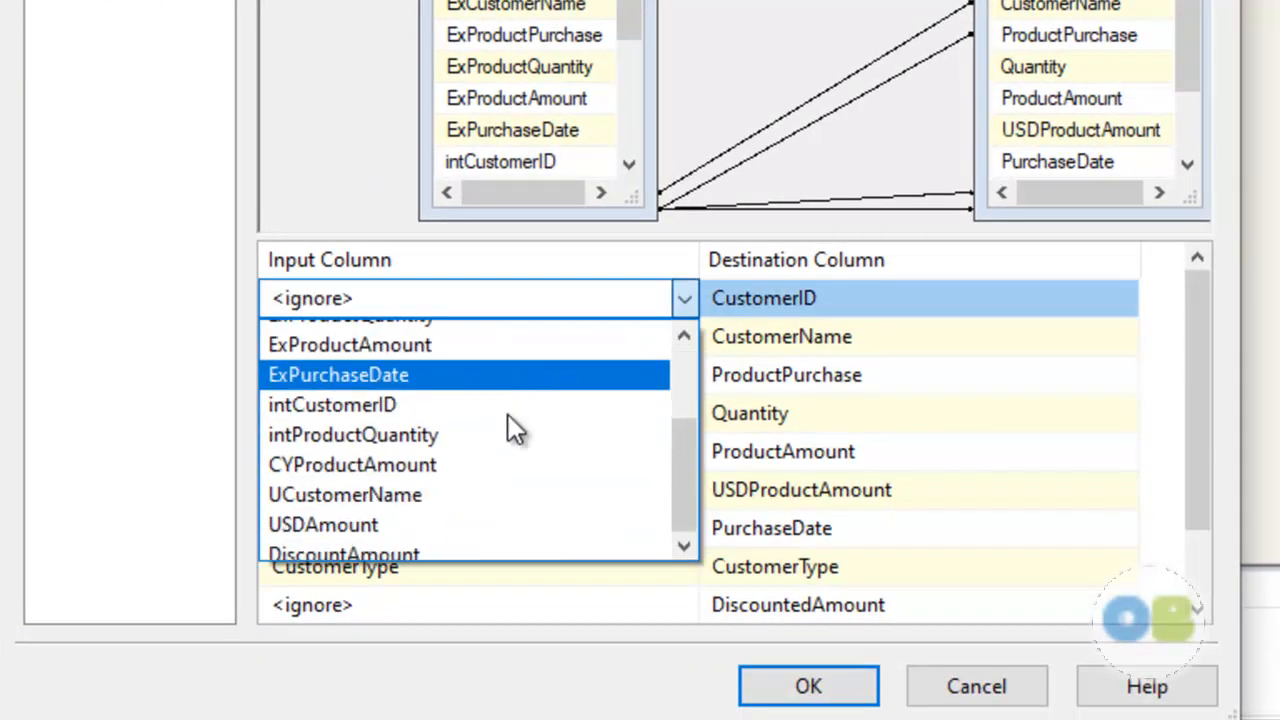
pyautogui.click(443, 396)
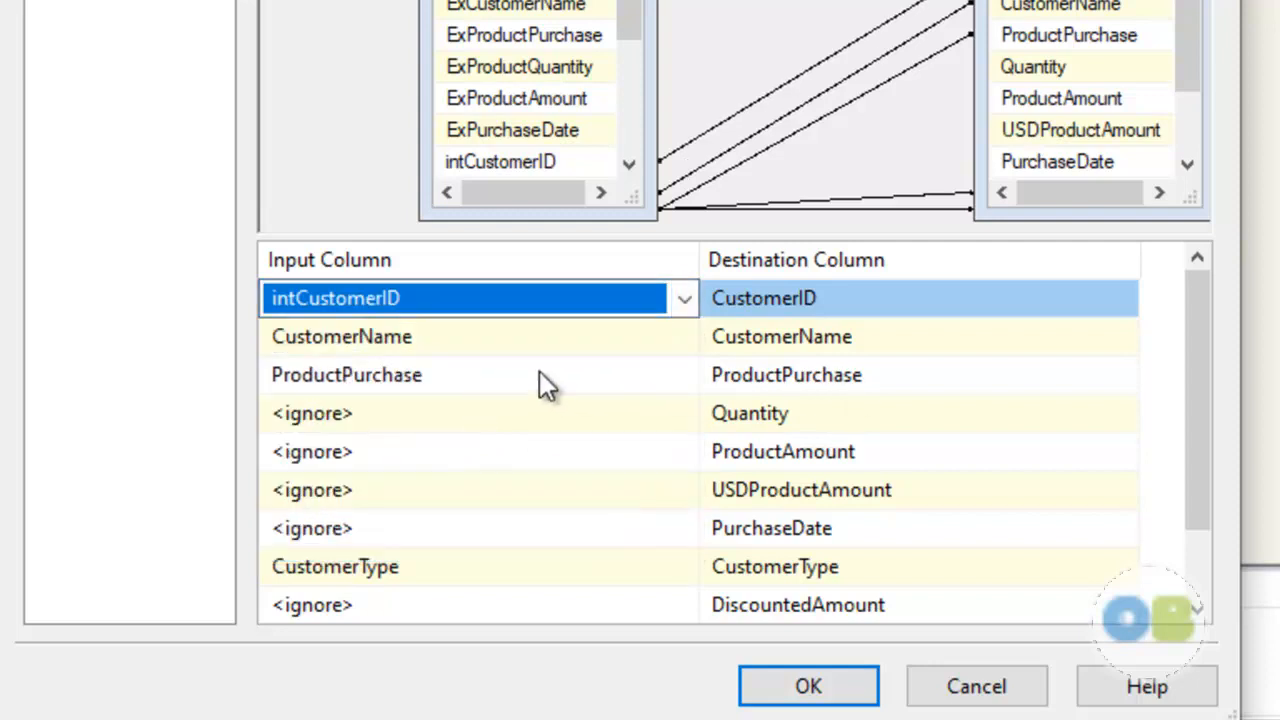
pyautogui.moveTo(1186, 354)
pyautogui.mouseDown()
pyautogui.moveTo(1188, 403)
pyautogui.moveTo(1201, 344)
pyautogui.mouseUp()
pyautogui.click(600, 337)
pyautogui.click(600, 337)
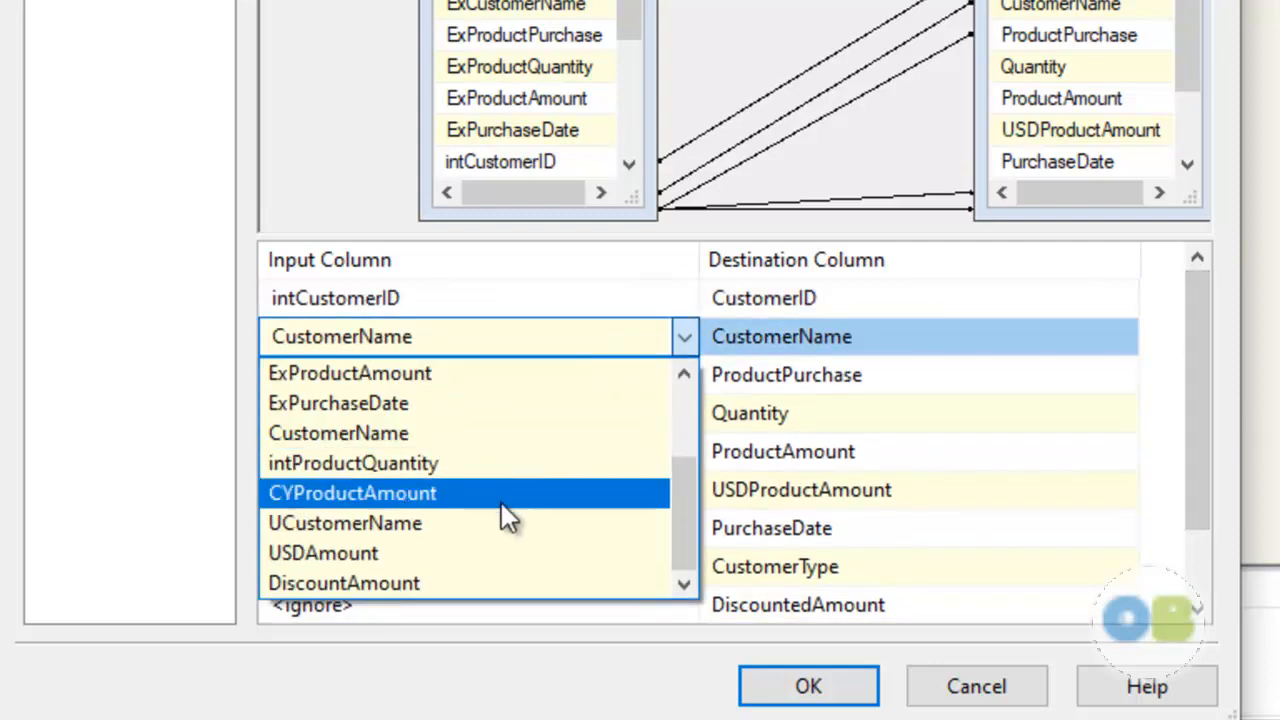
pyautogui.click(380, 523)
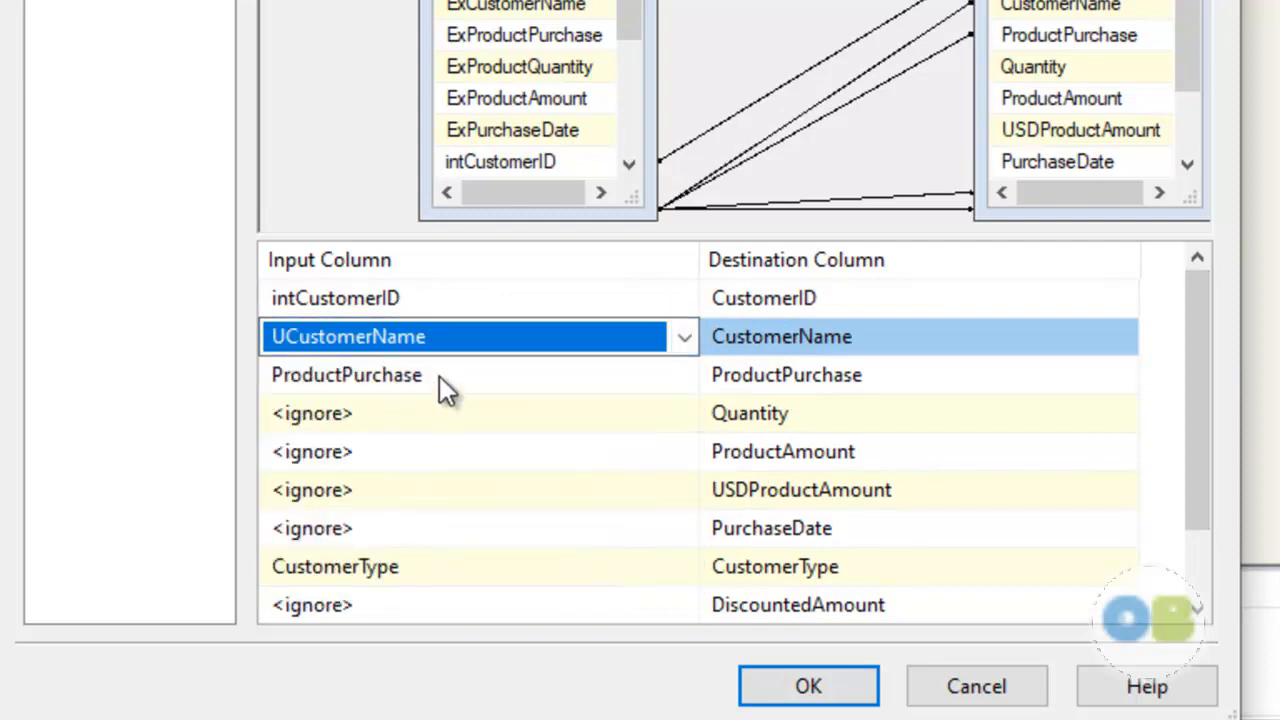
# - Map intProductQuantity to the Quantity column and CYProductAmount to the ProductAmount column
pyautogui.click(485, 440)
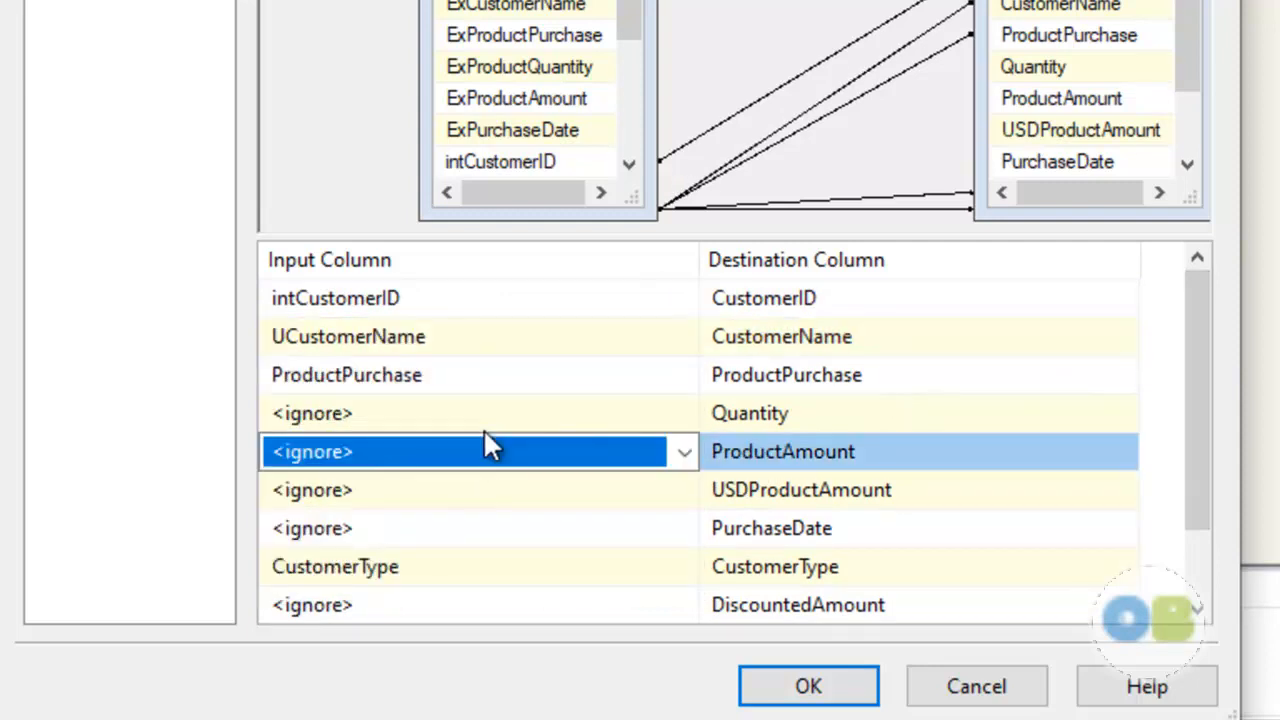
pyautogui.click(486, 426)
pyautogui.scroll(-1, 446, 606)
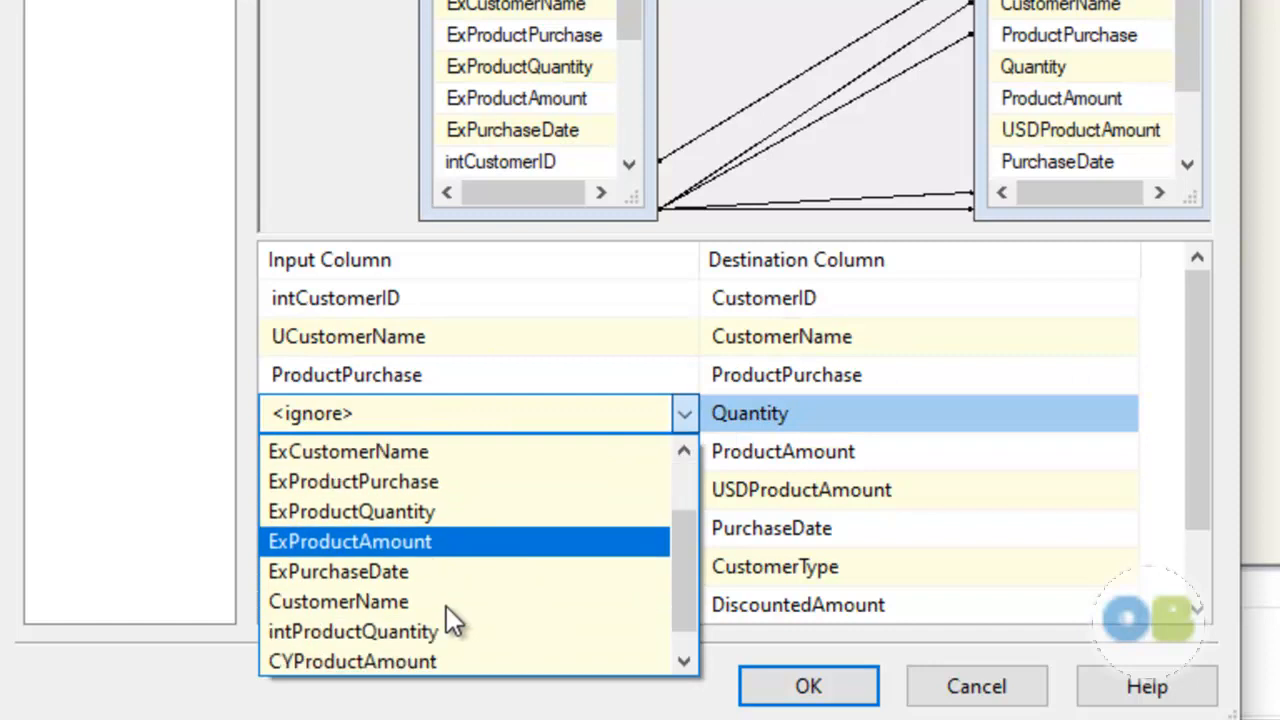
pyautogui.click(432, 608)
pyautogui.click(500, 462)
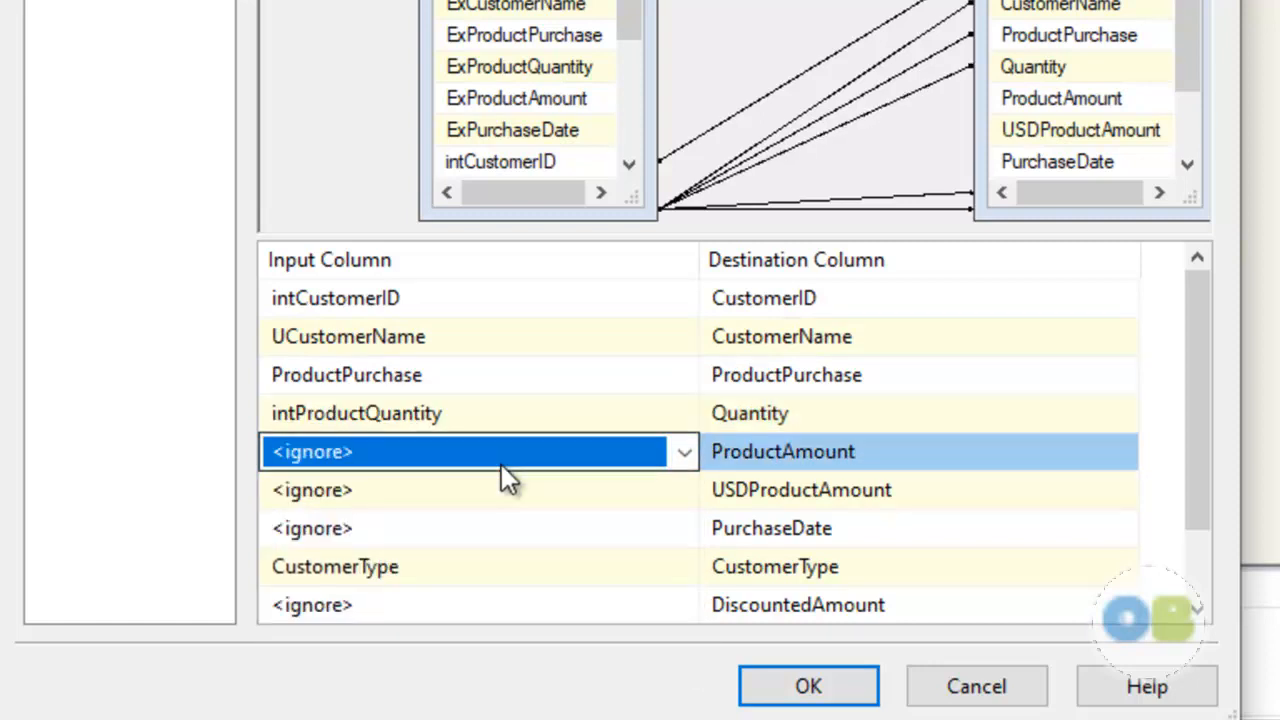
pyautogui.click(500, 462)
pyautogui.scroll(-1, 500, 475)
pyautogui.click(418, 638)
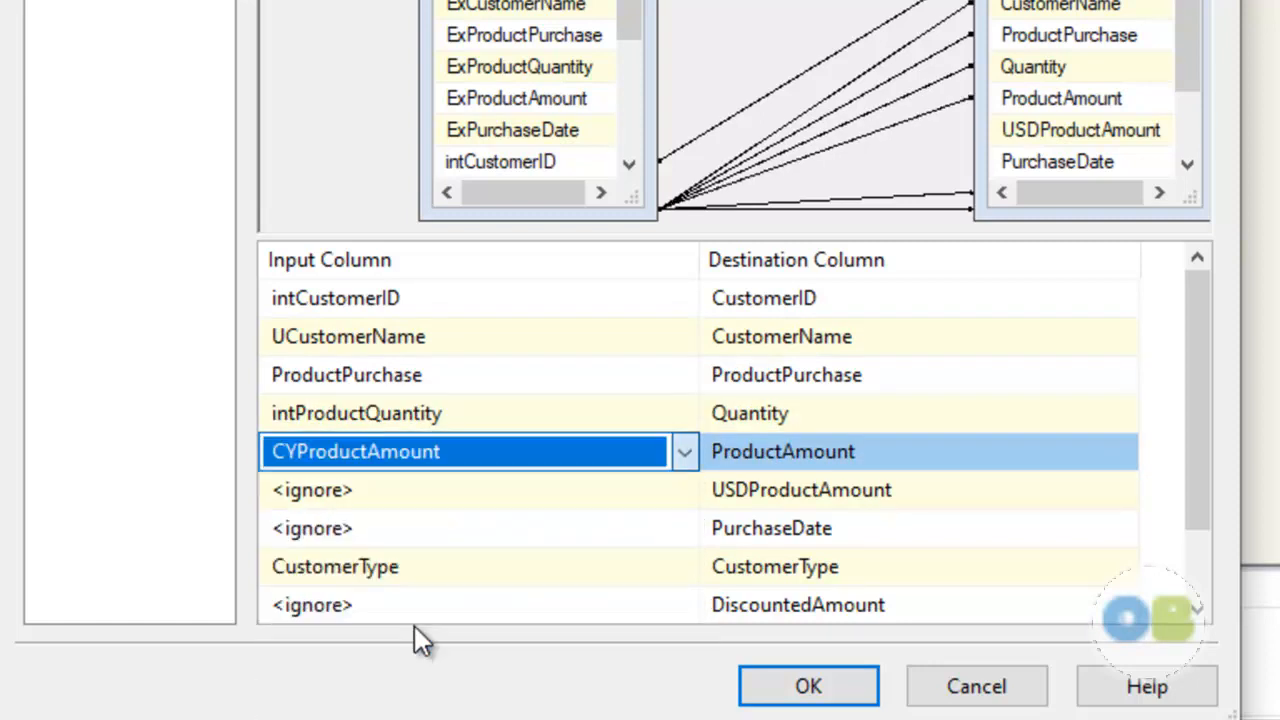
# - Map USDAmount to the USDProductAmount column and ExPurchaseDate to the PurchaseDate column
pyautogui.click(510, 495)
pyautogui.click(510, 495)
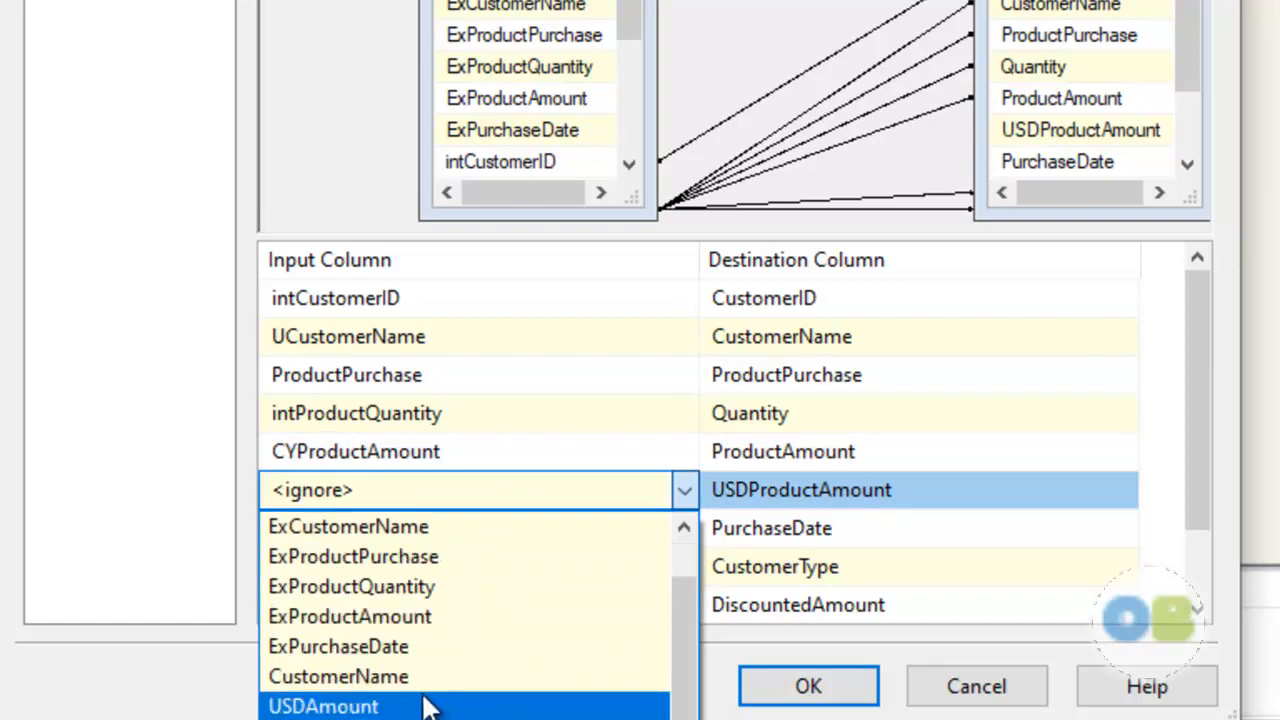
pyautogui.click(440, 703)
pyautogui.click(475, 520)
pyautogui.click(475, 520)
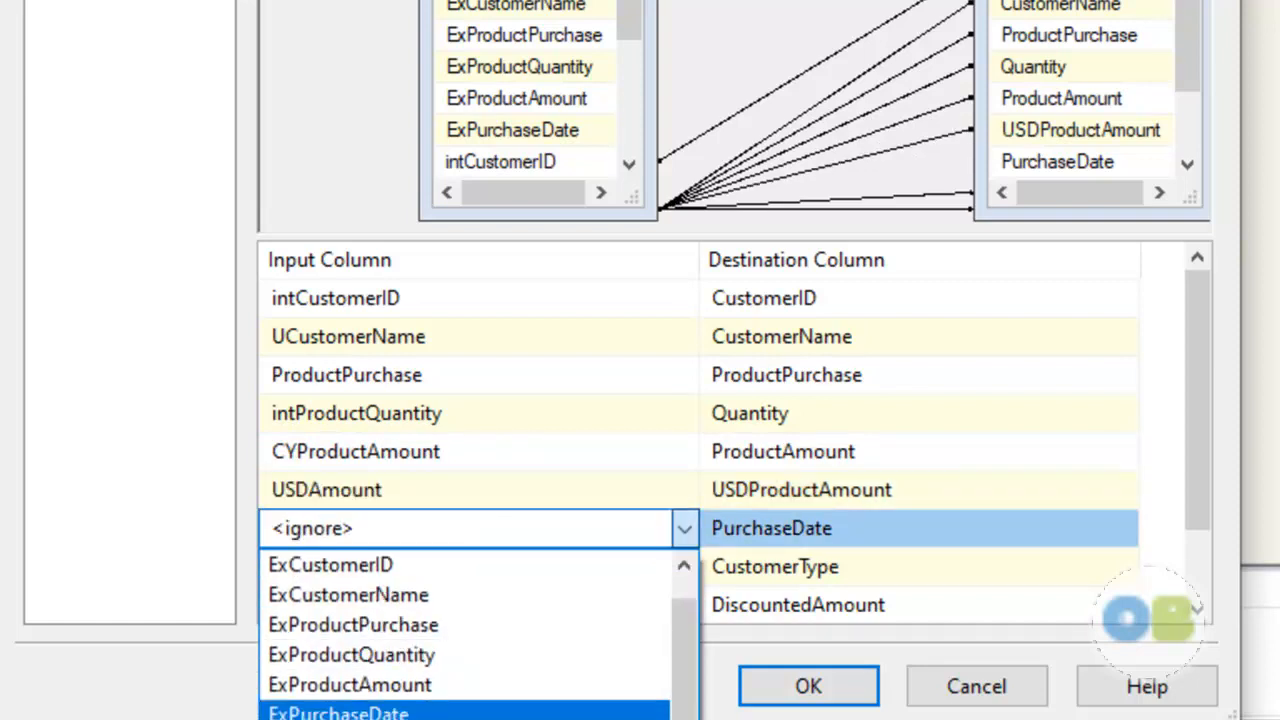
pyautogui.click(438, 713)
# - Map DiscountAmount to the DiscountedAmount column and accept the destination settings
pyautogui.click(453, 605)
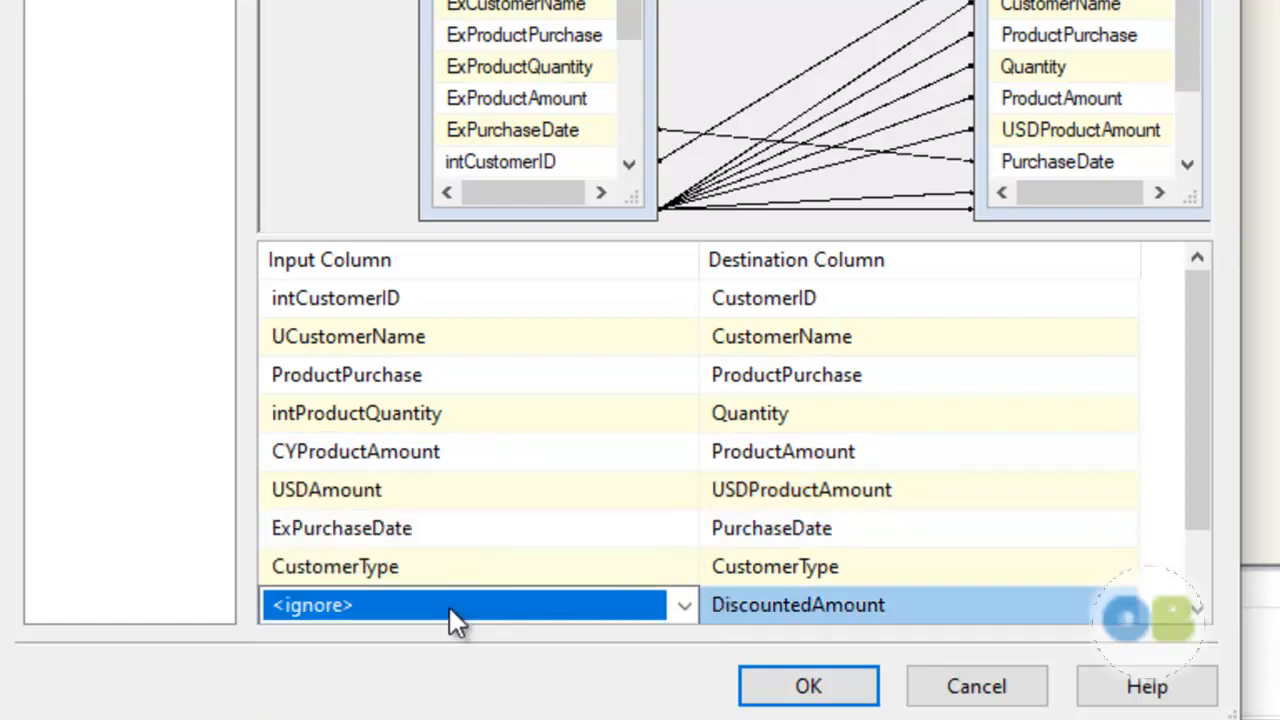
pyautogui.click(447, 612)
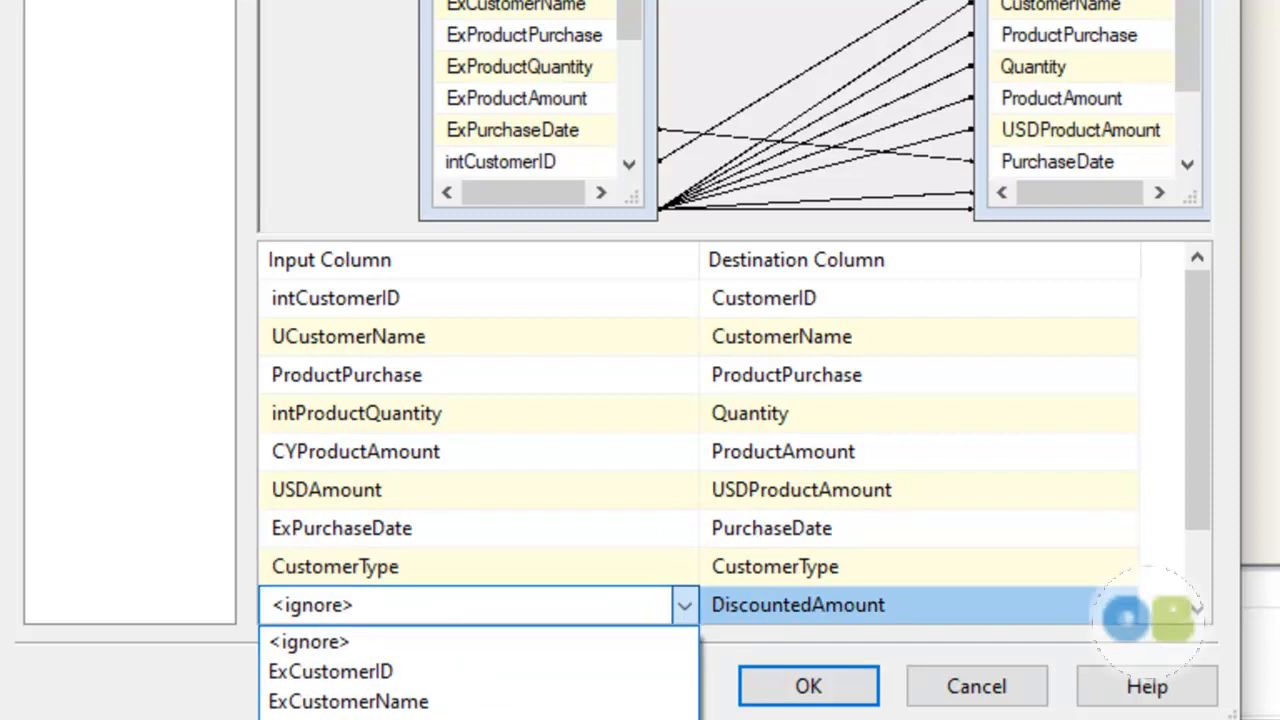
pyautogui.click(447, 715)
pyautogui.moveTo(1190, 402); pyautogui.dragTo(1176, 520)
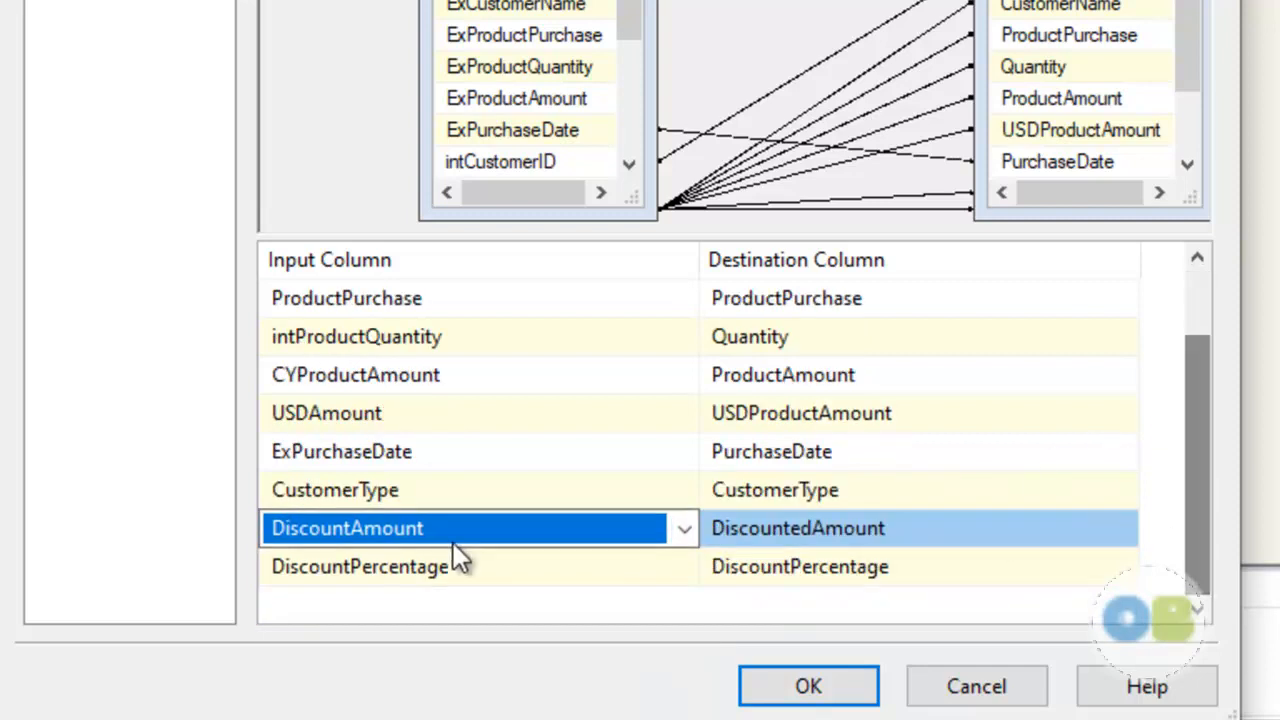
pyautogui.click(586, 612)
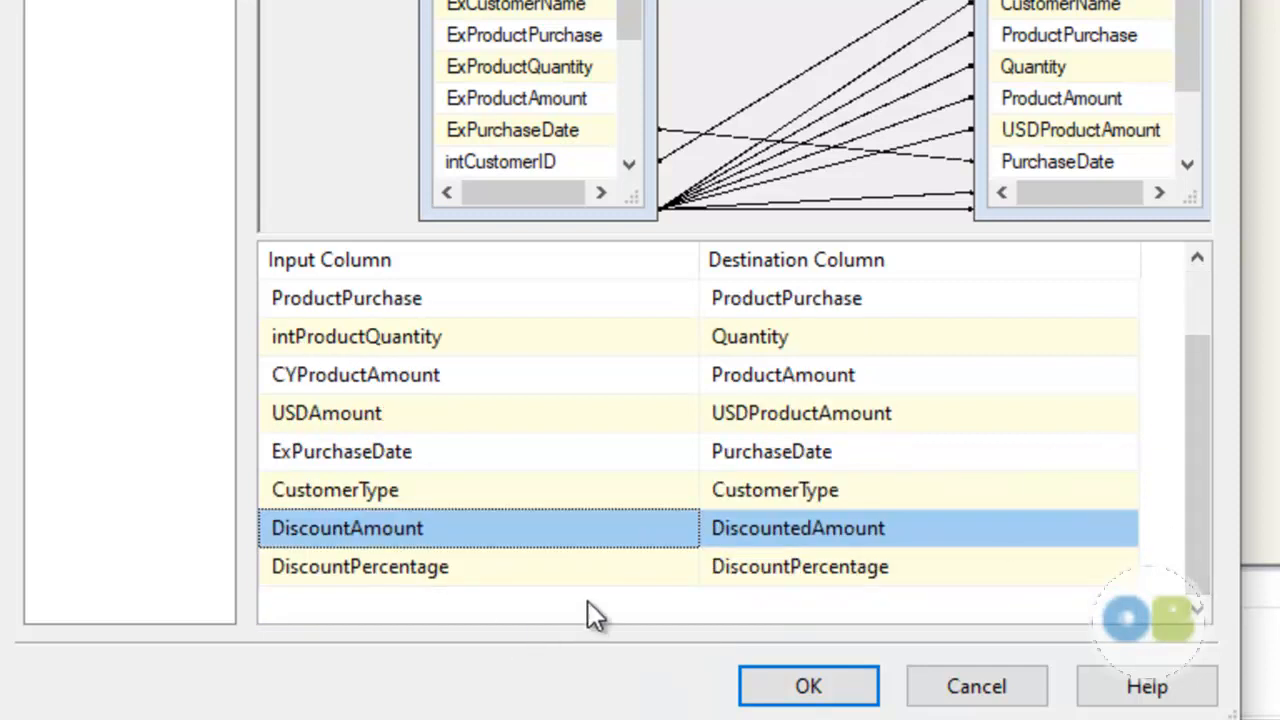
pyautogui.click(776, 698)
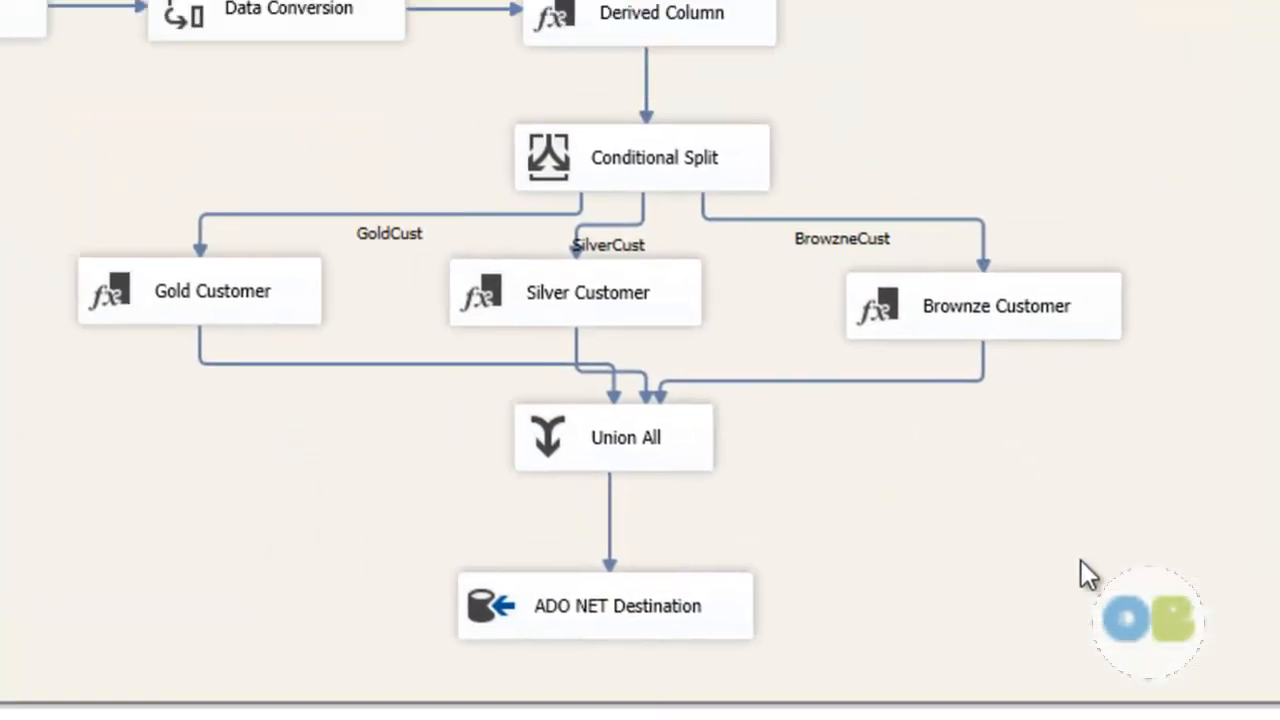
# - Reposition the ADO NET Destination slightly, and save the package while checking its control flow before returning to the data flow
pyautogui.moveTo(734, 659); pyautogui.dragTo(764, 632)
pyautogui.click(958, 590)
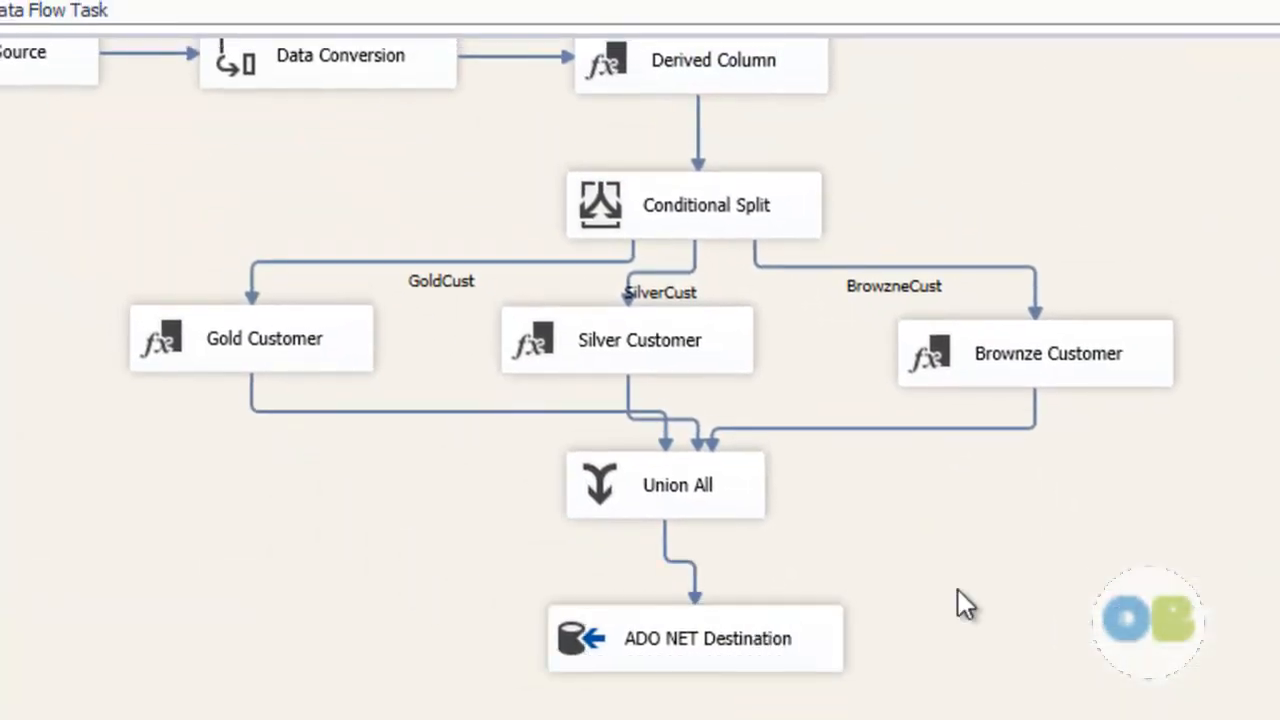
pyautogui.scroll(1, 958, 589)
pyautogui.click(34, 80)
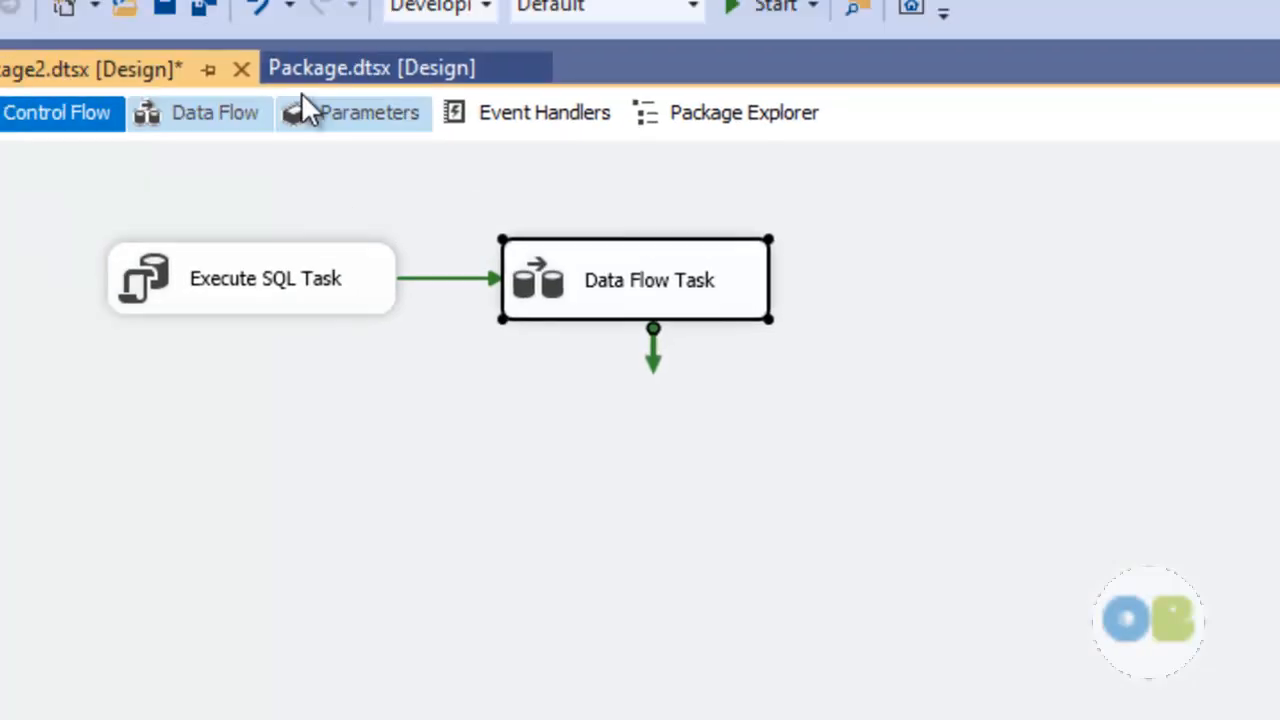
pyautogui.click(311, 106)
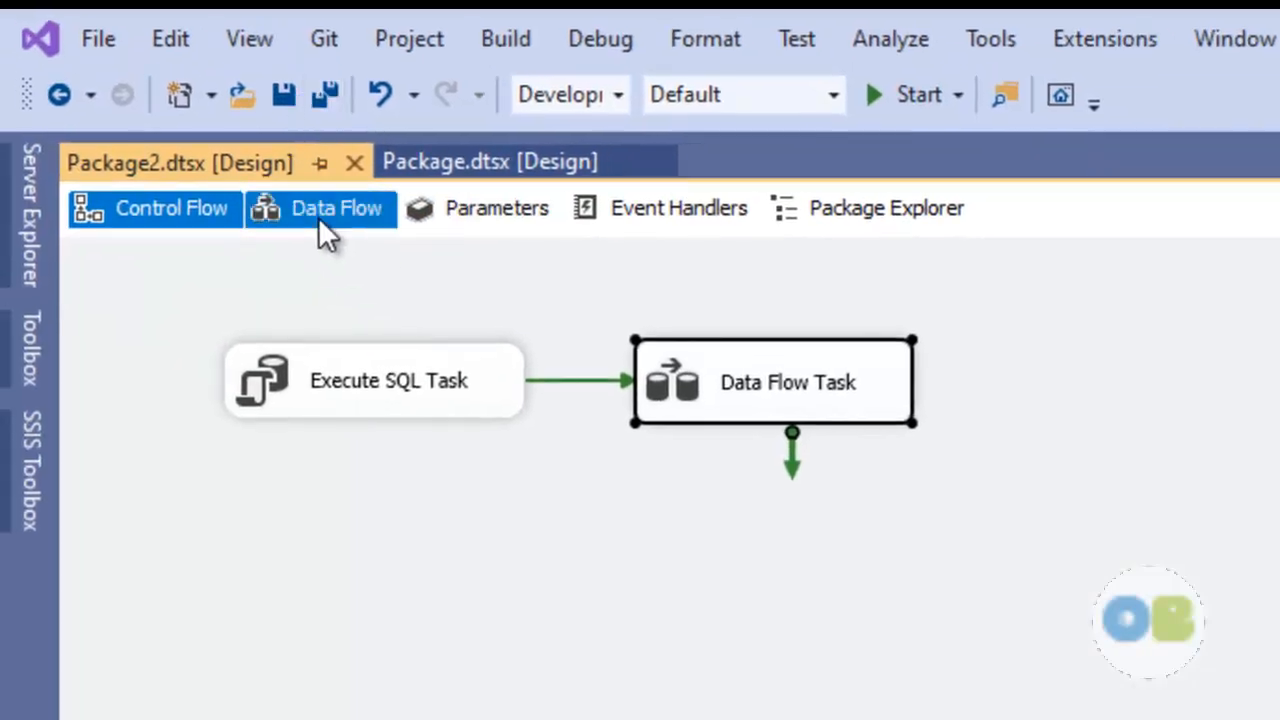
pyautogui.click(318, 217)
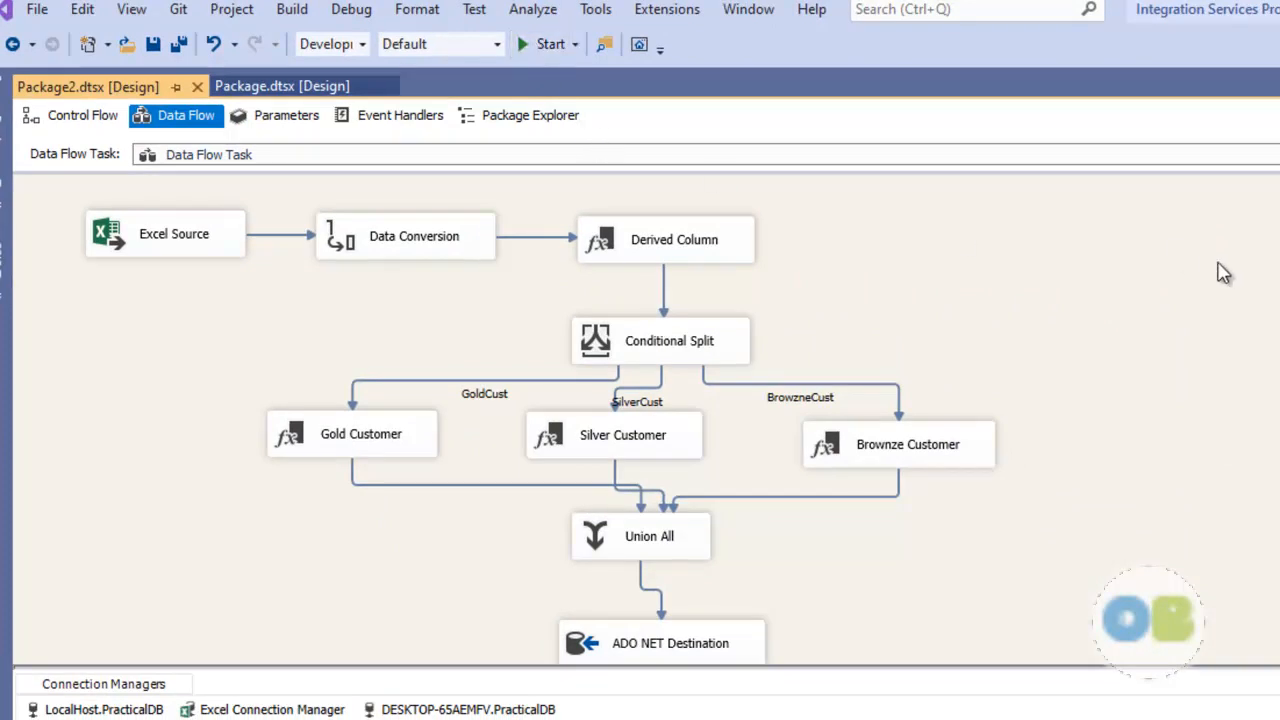
# - Set Package2.dtsx as the project's startup object
pyautogui.click(1279, 260)
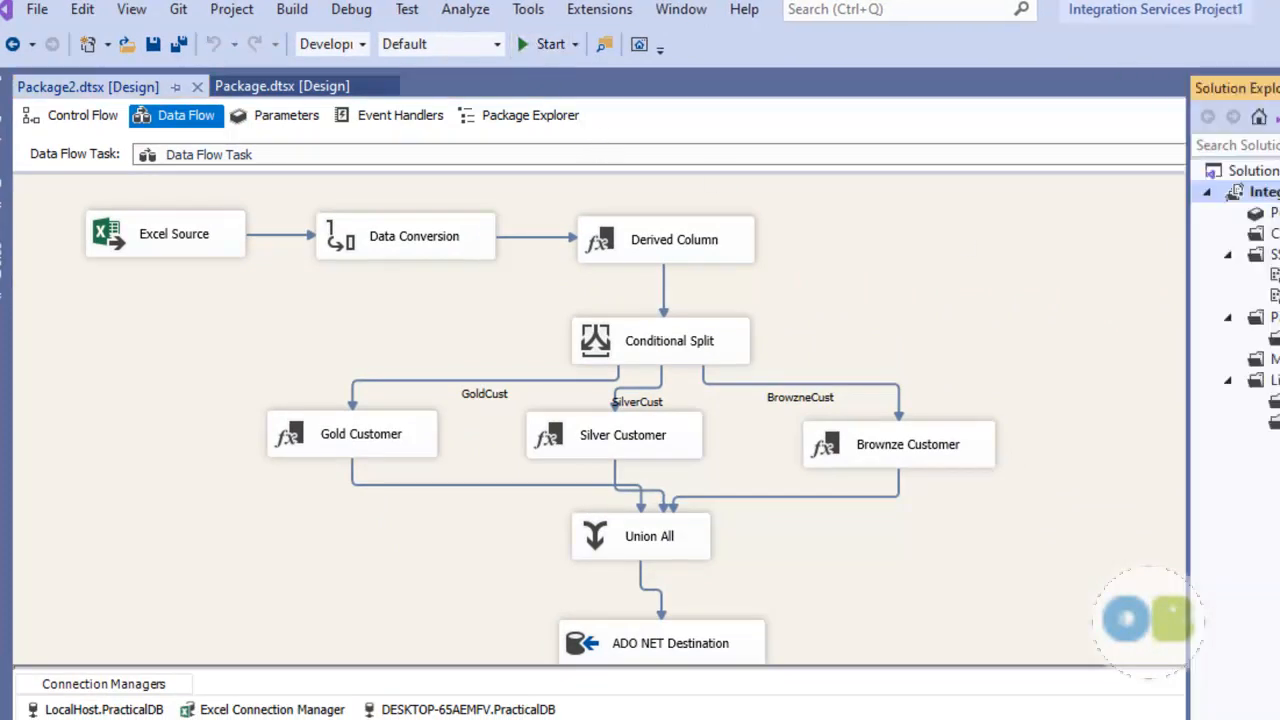
pyautogui.rightClick(1275, 295)
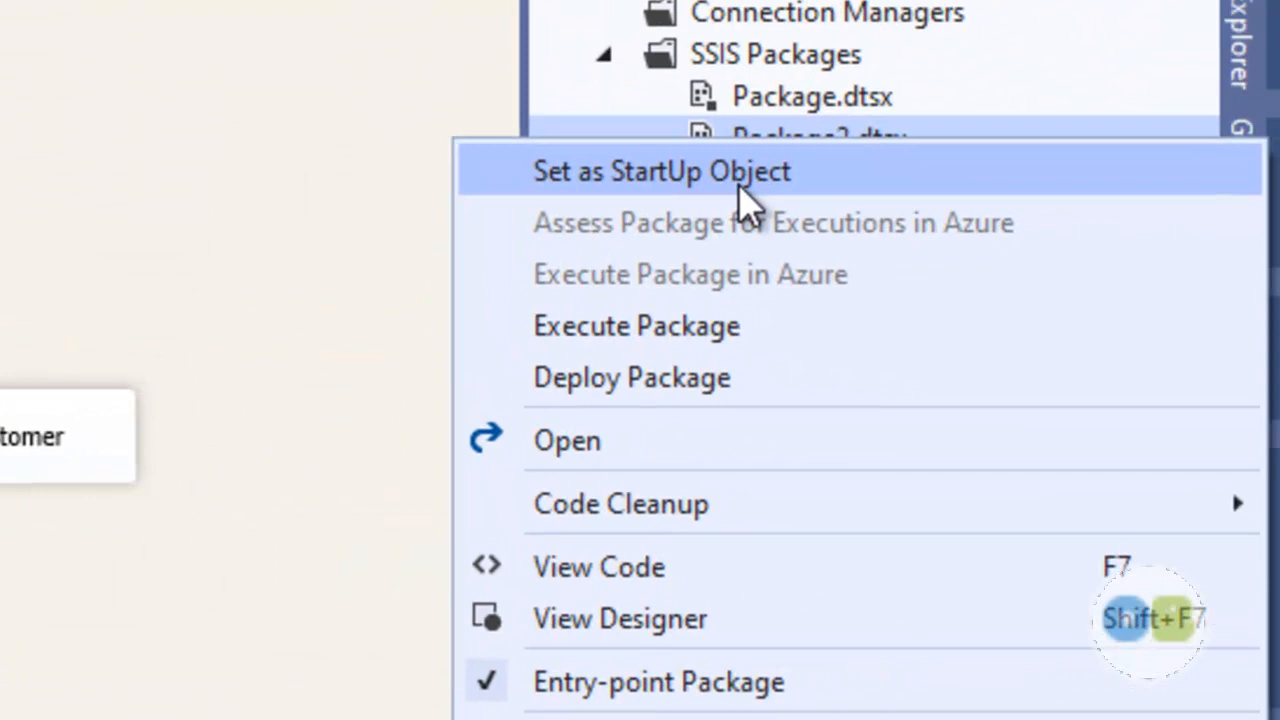
pyautogui.click(740, 180)
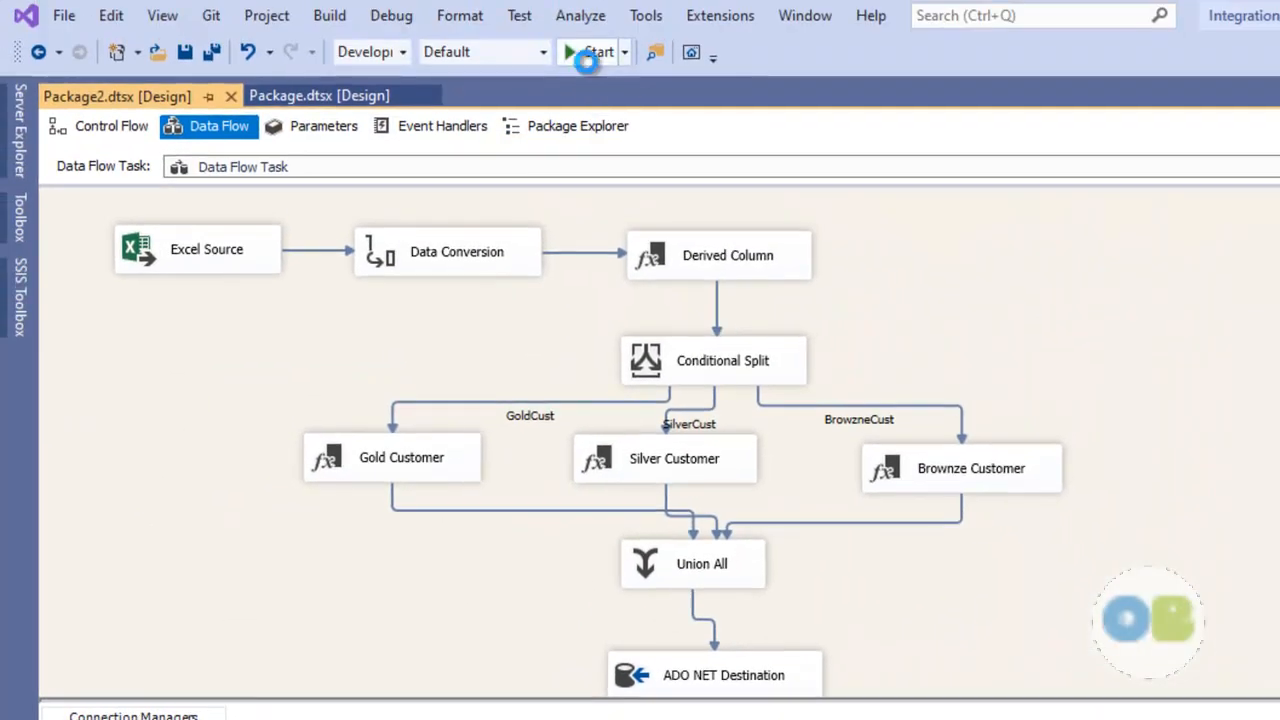
# - Run the package and check the execution status and row counts across the whole data flow
pyautogui.click(587, 61)
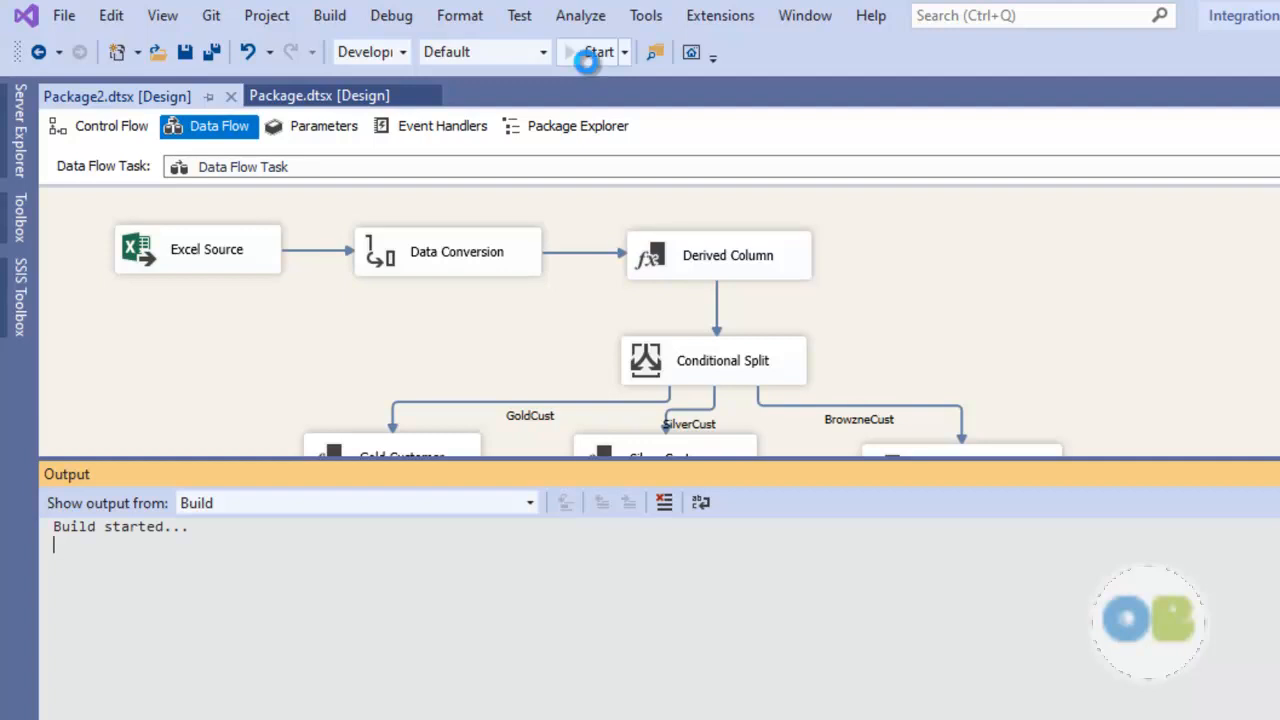
pyautogui.scroll(-3, 894, 289)
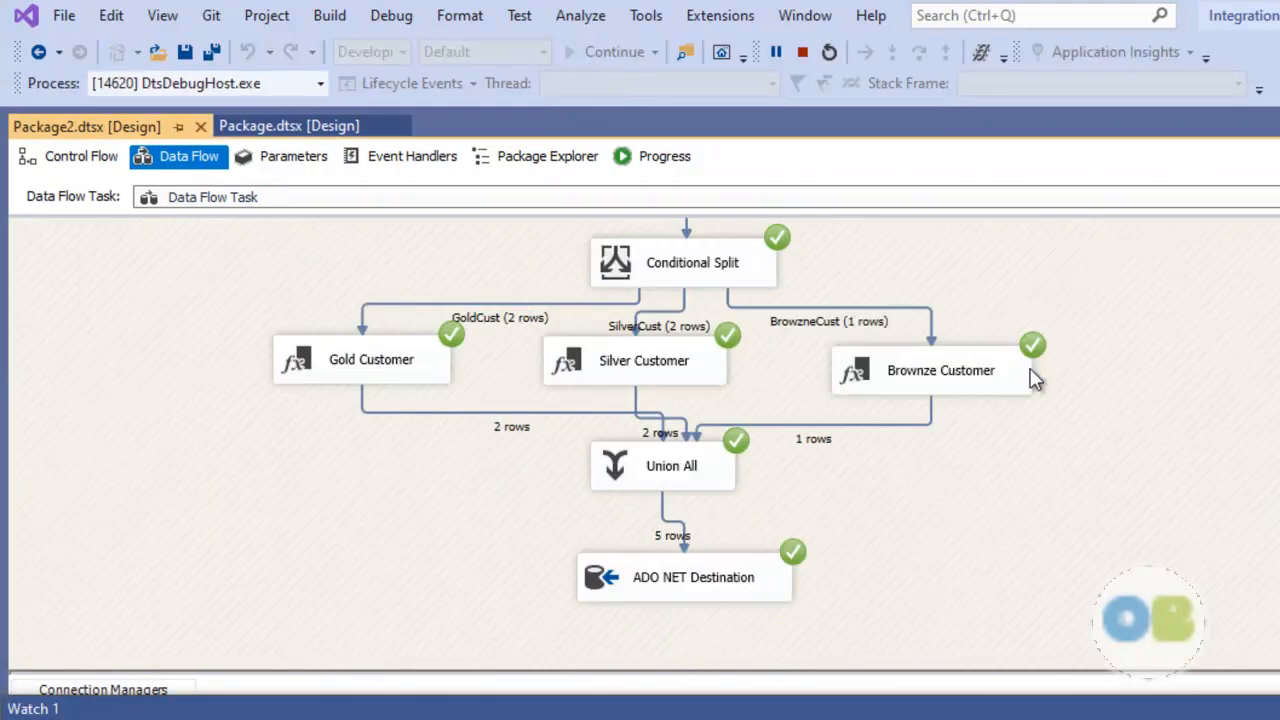
pyautogui.scroll(3, 988, 333)
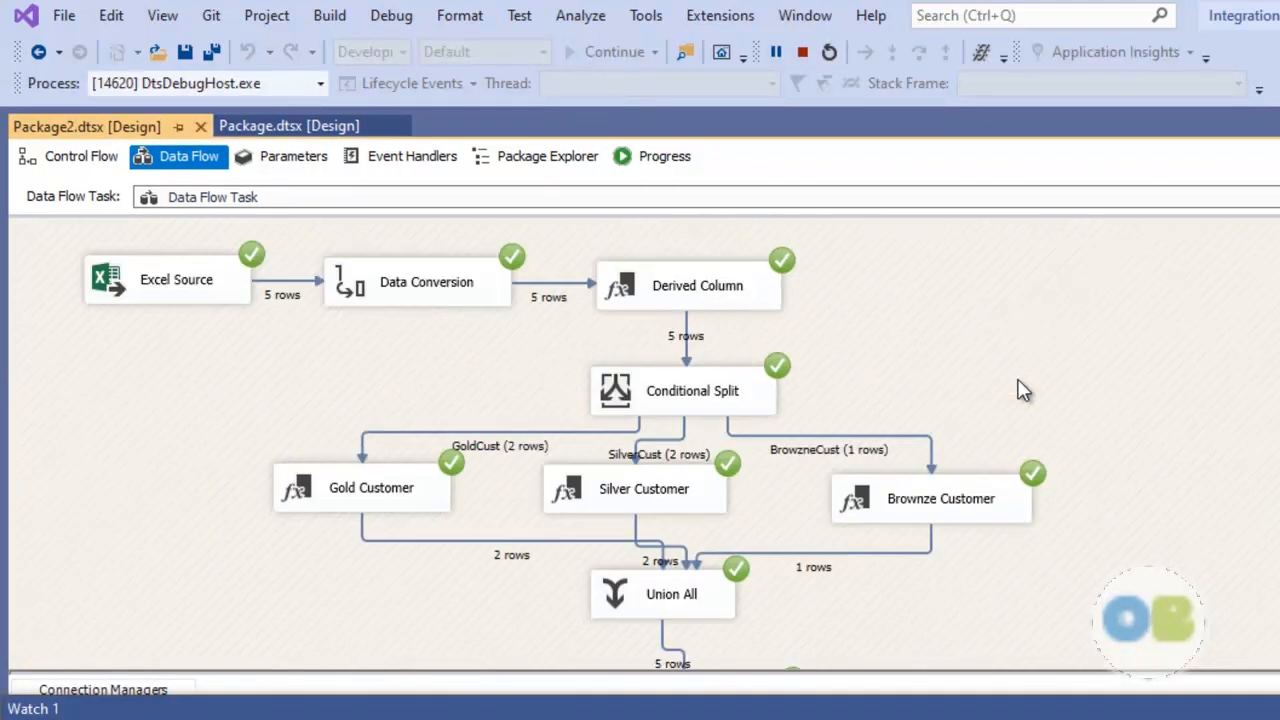
# - Check the control flow's execution status, stop debugging, and select the top 1000 rows of dbo.tblCustomer in SQL Server Management Studio
pyautogui.click(88, 164)
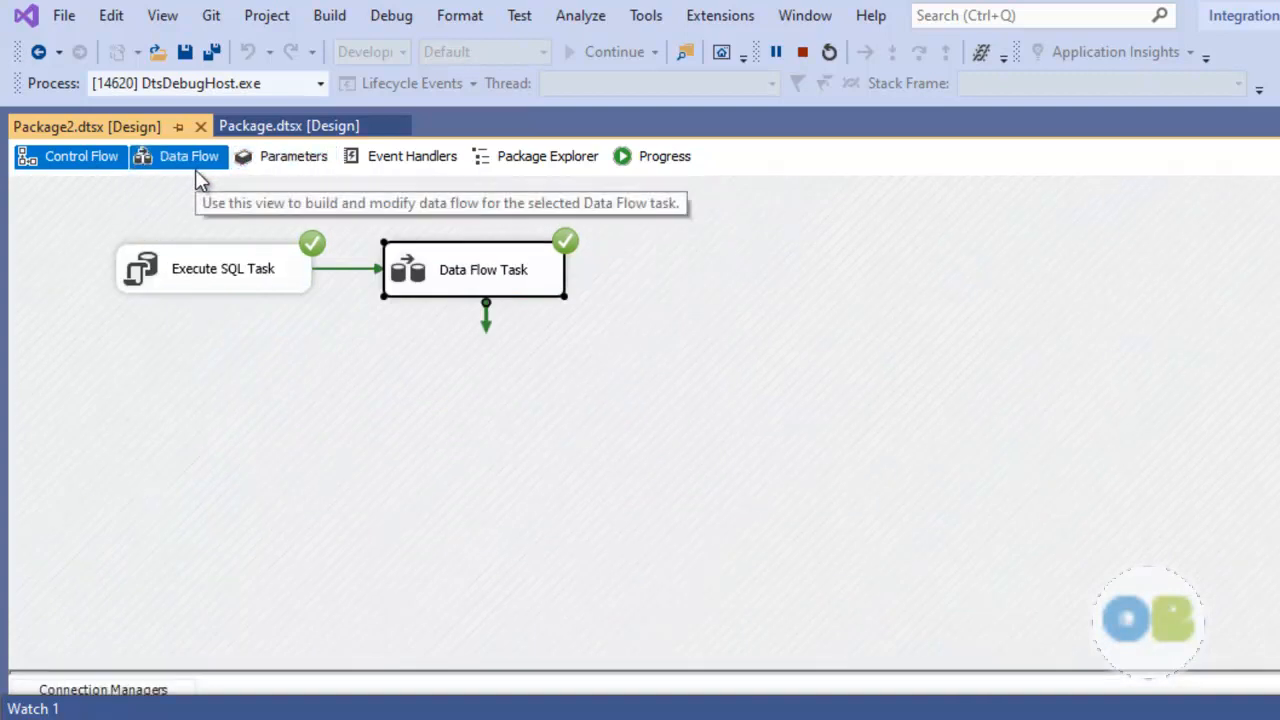
pyautogui.click(806, 52)
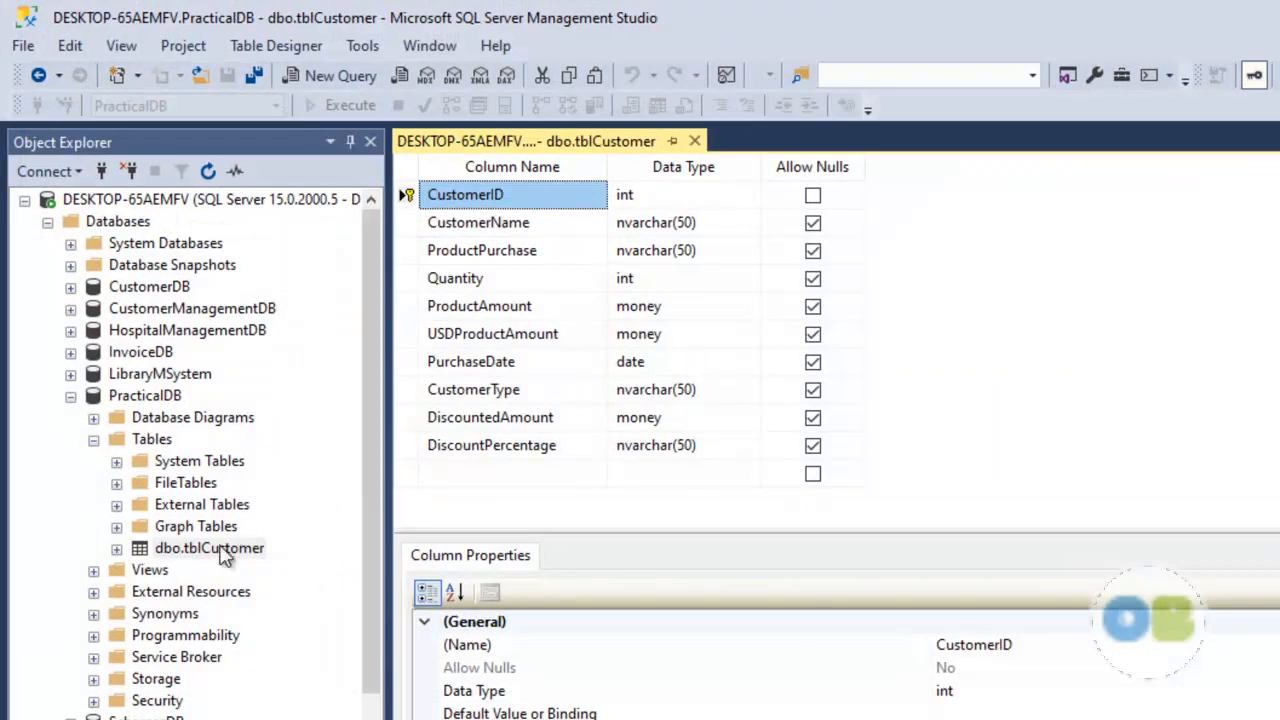
pyautogui.rightClick(221, 547)
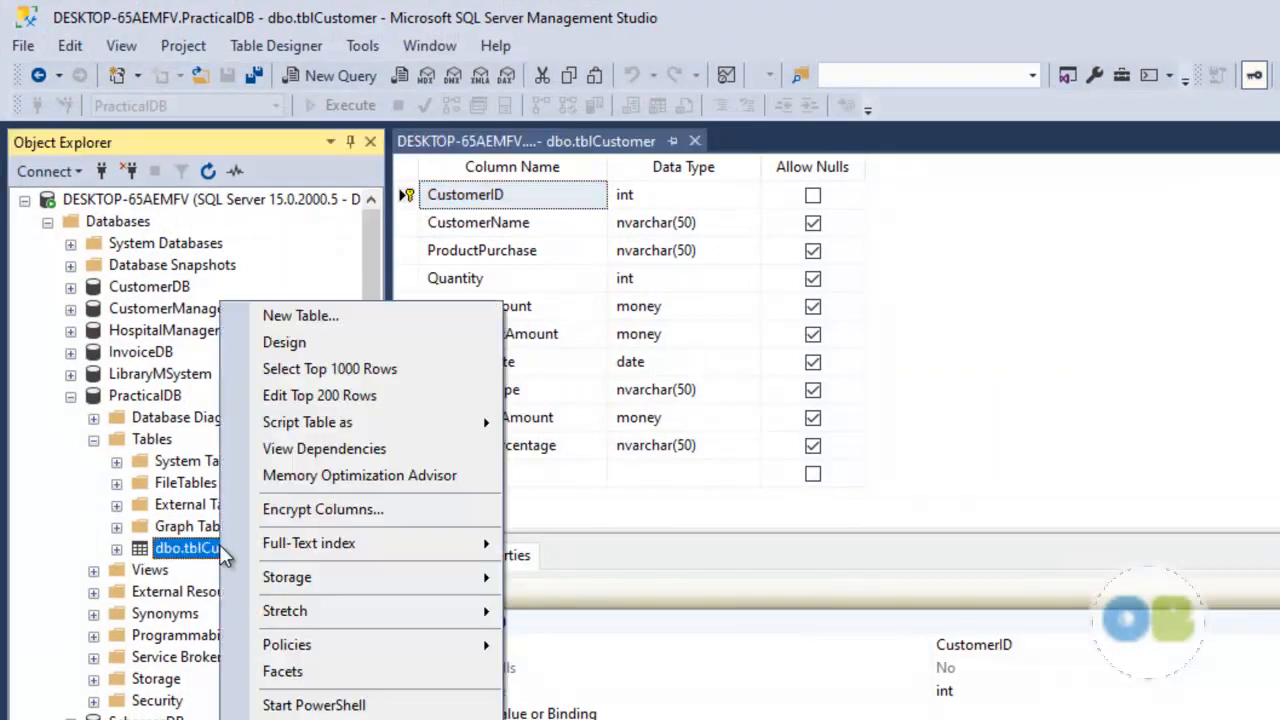
pyautogui.click(337, 368)
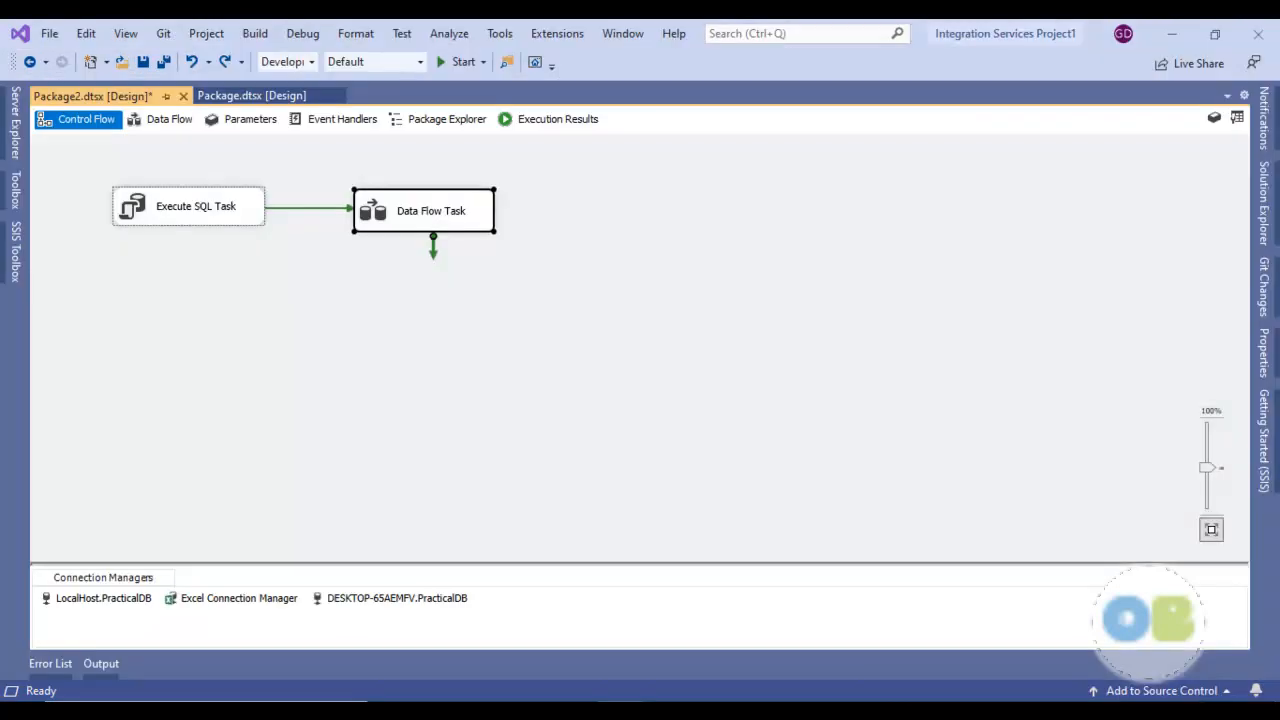
pyautogui.click(478, 346)
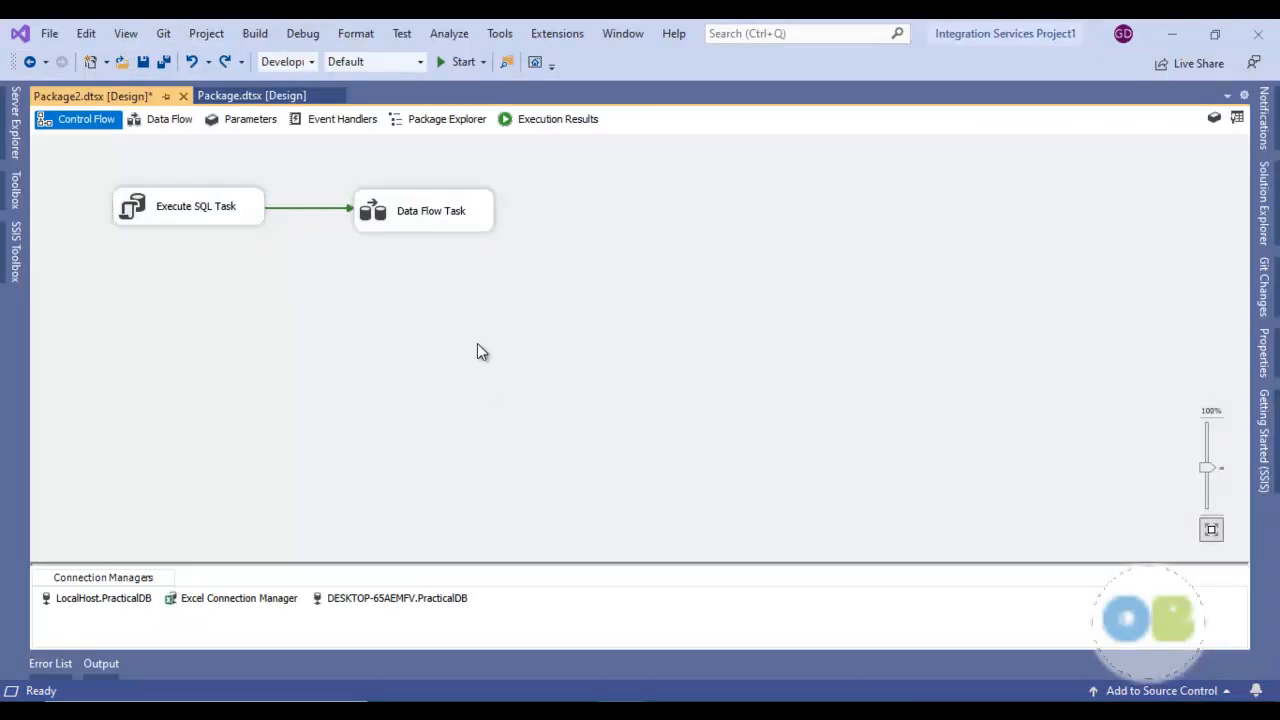
pyautogui.click(162, 120)
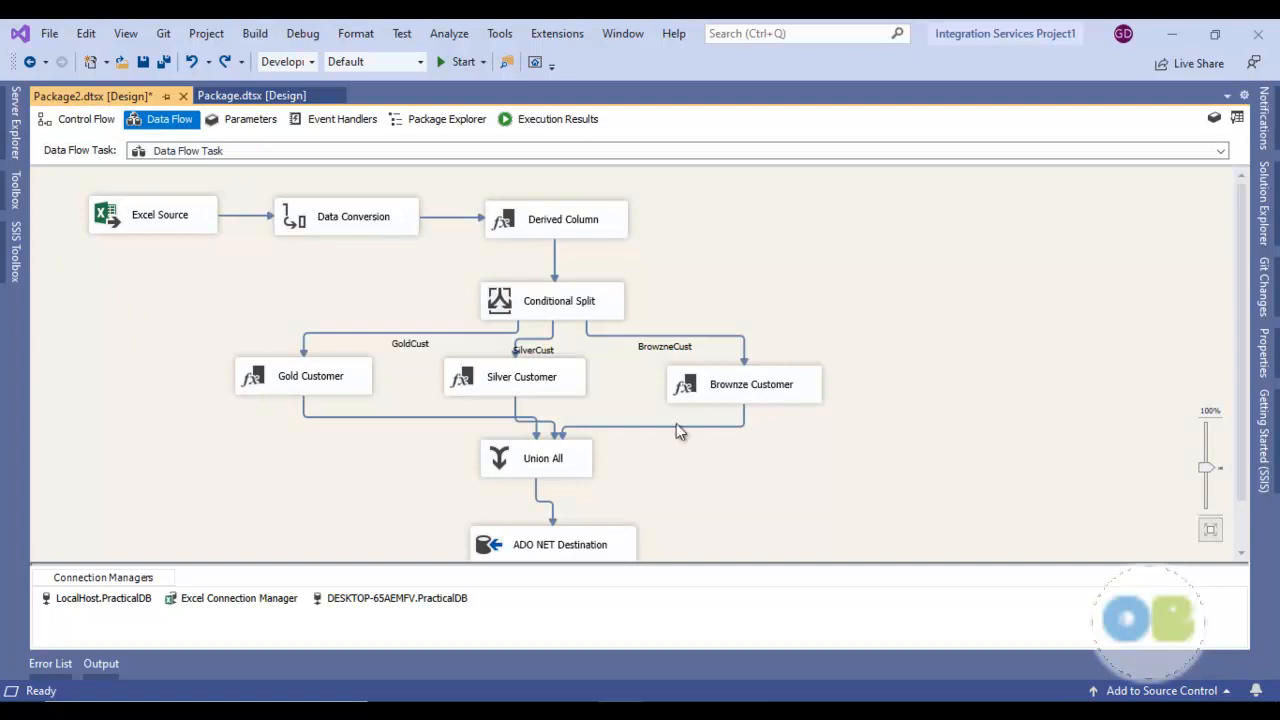
pyautogui.click(607, 551)
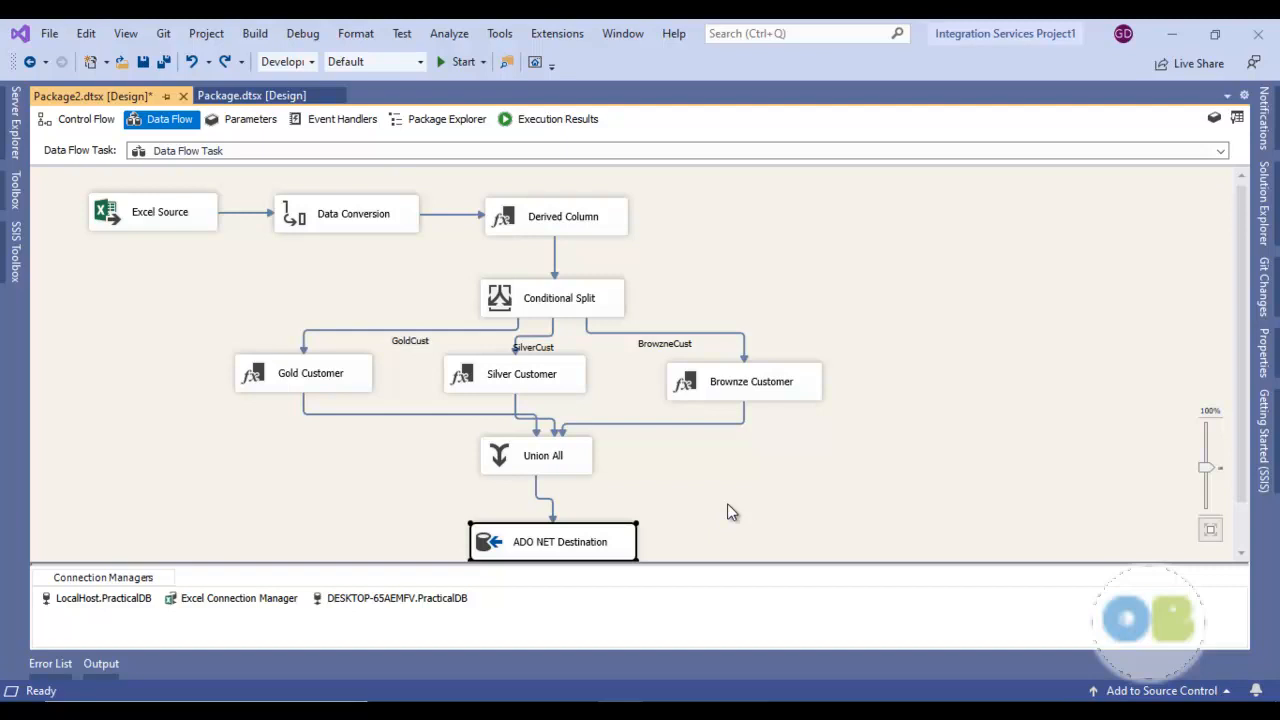
# - Delete the precedence constraint between the Execute SQL Task and the Data Flow Task in the control flow
pyautogui.click(101, 121)
pyautogui.click(326, 208)
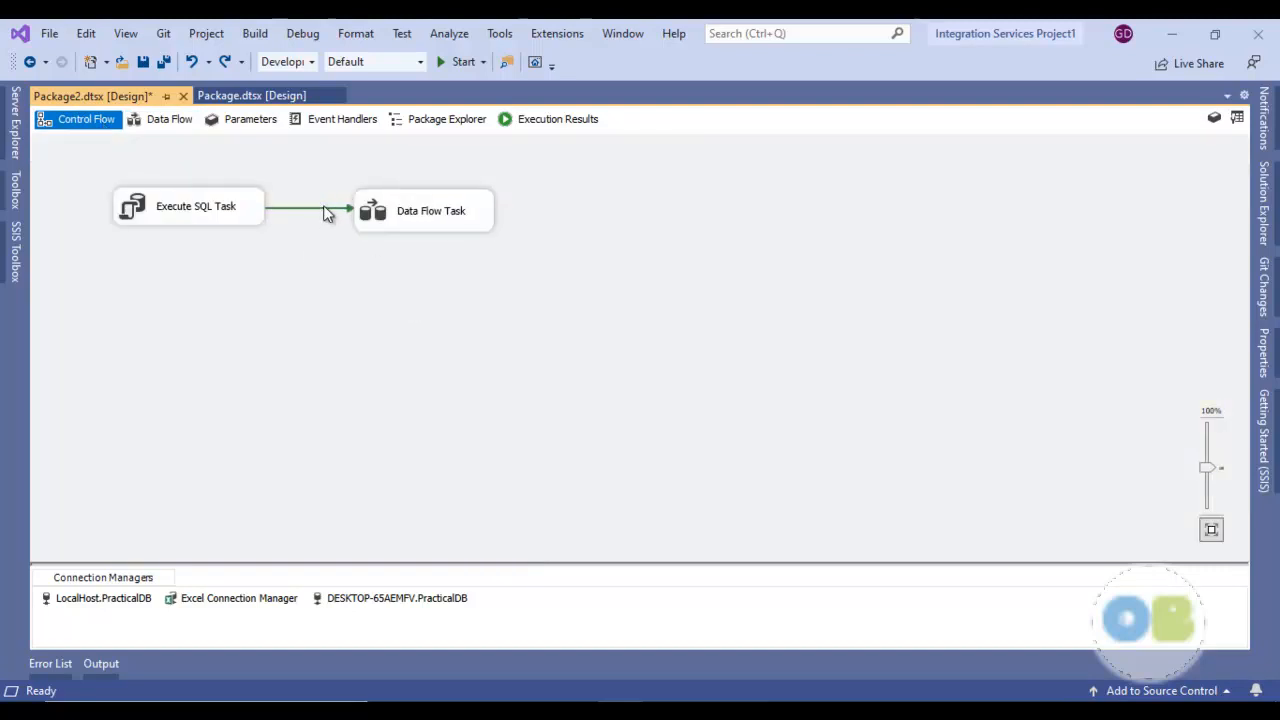
pyautogui.click(324, 209)
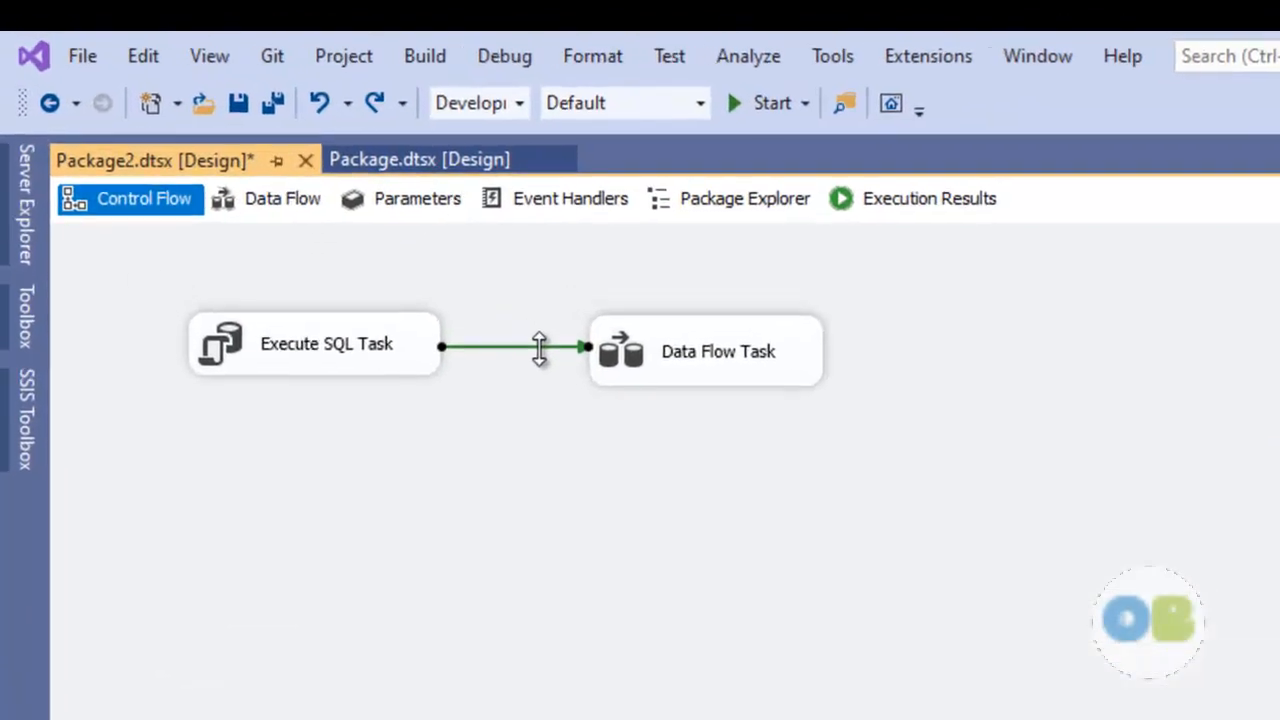
pyautogui.press('Delete')
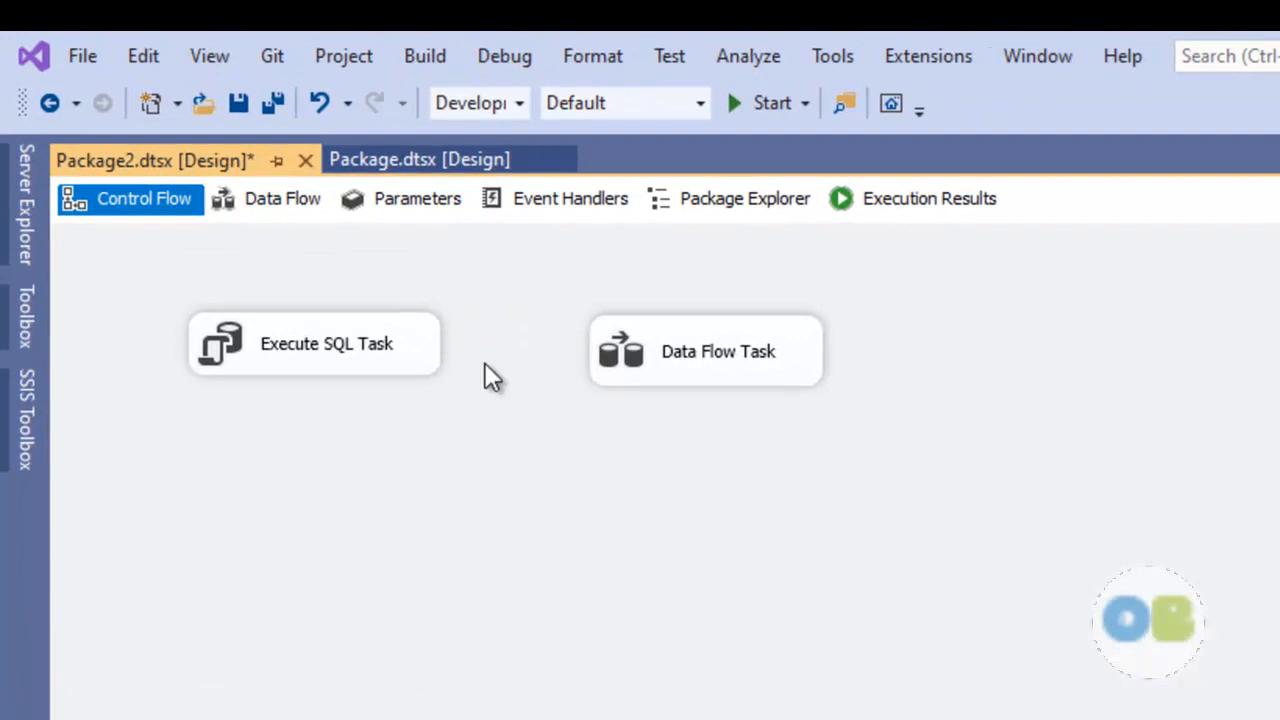
# - Add a Foreach Loop Container, put the Data Flow Task inside it, and place the container beside the Execute SQL Task
pyautogui.click(30, 420)
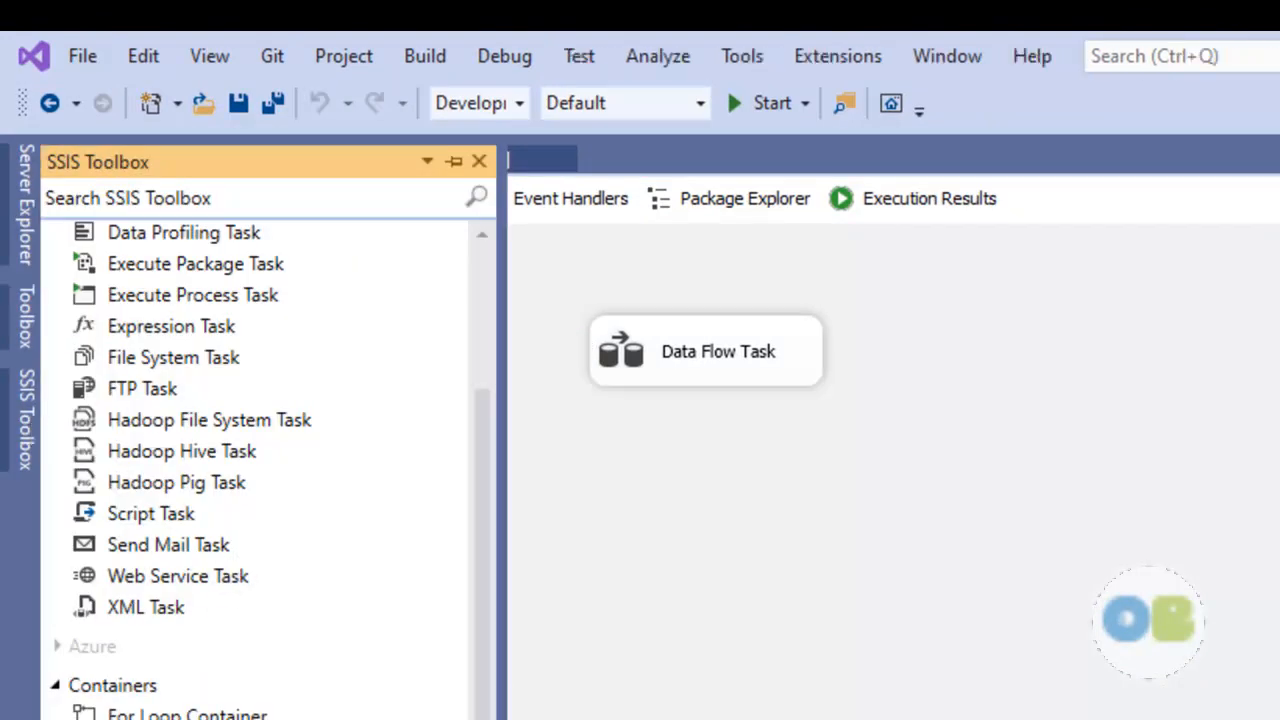
pyautogui.moveTo(188, 719); pyautogui.dragTo(697, 594)
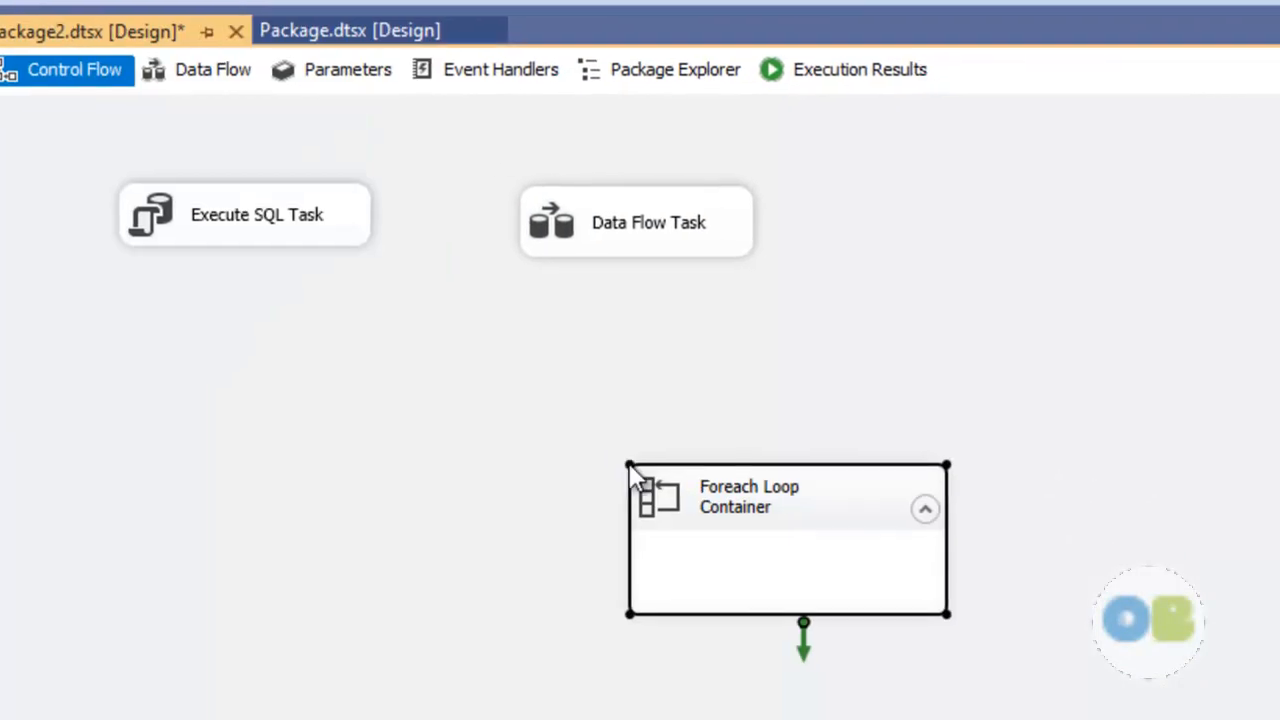
pyautogui.moveTo(728, 357); pyautogui.dragTo(786, 422)
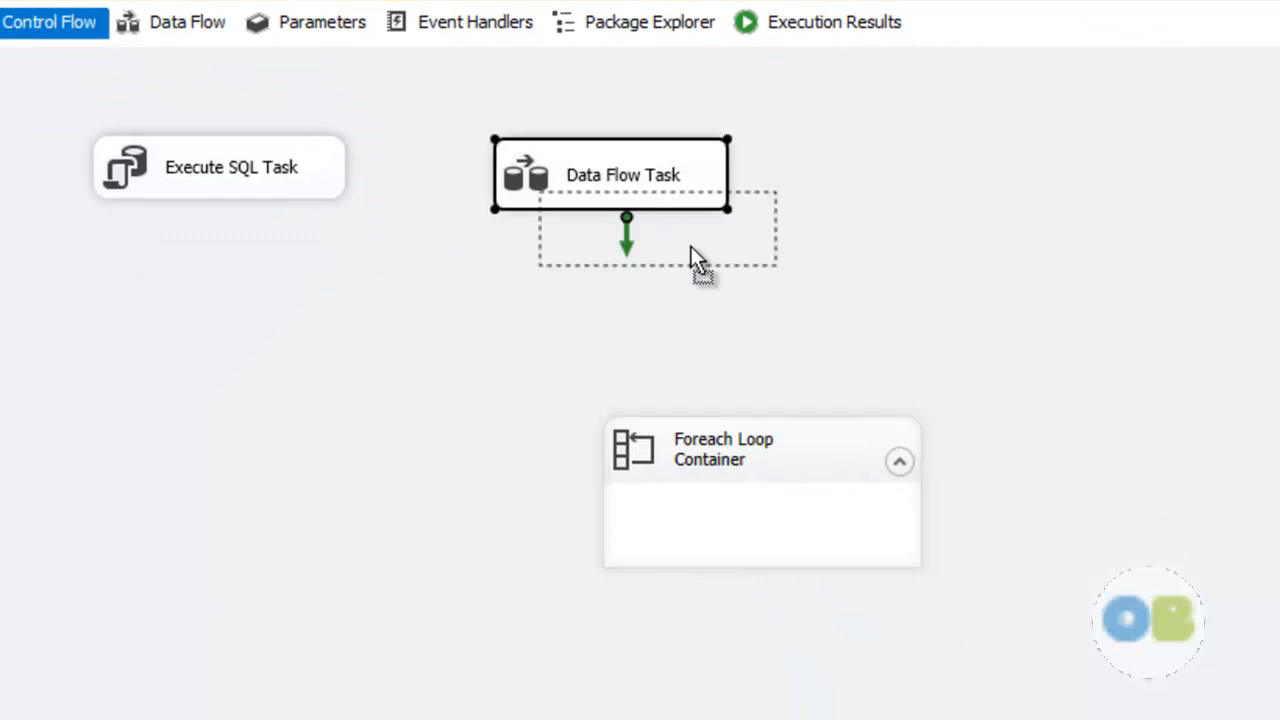
pyautogui.moveTo(691, 248); pyautogui.dragTo(789, 494)
pyautogui.moveTo(765, 445); pyautogui.dragTo(634, 143)
pyautogui.click(906, 264)
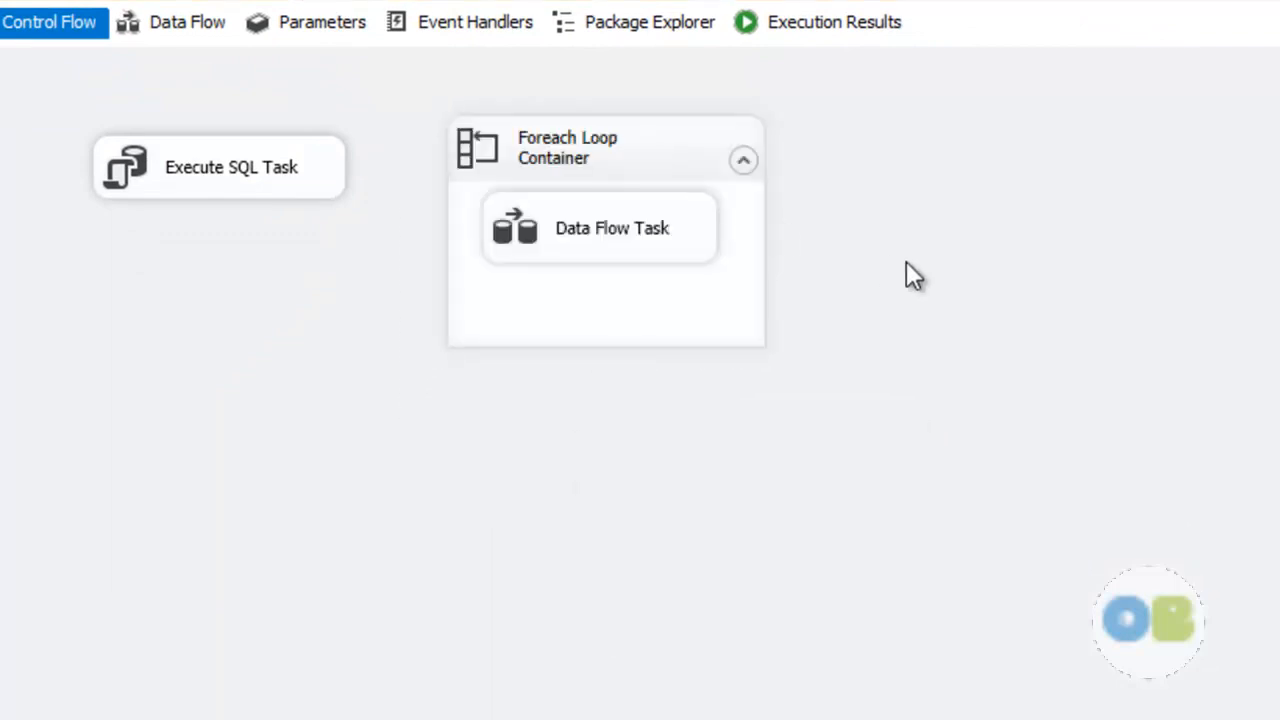
# - Add a package variable named ExcelFullPath with the String data type
pyautogui.rightClick(1012, 175)
pyautogui.click(758, 224)
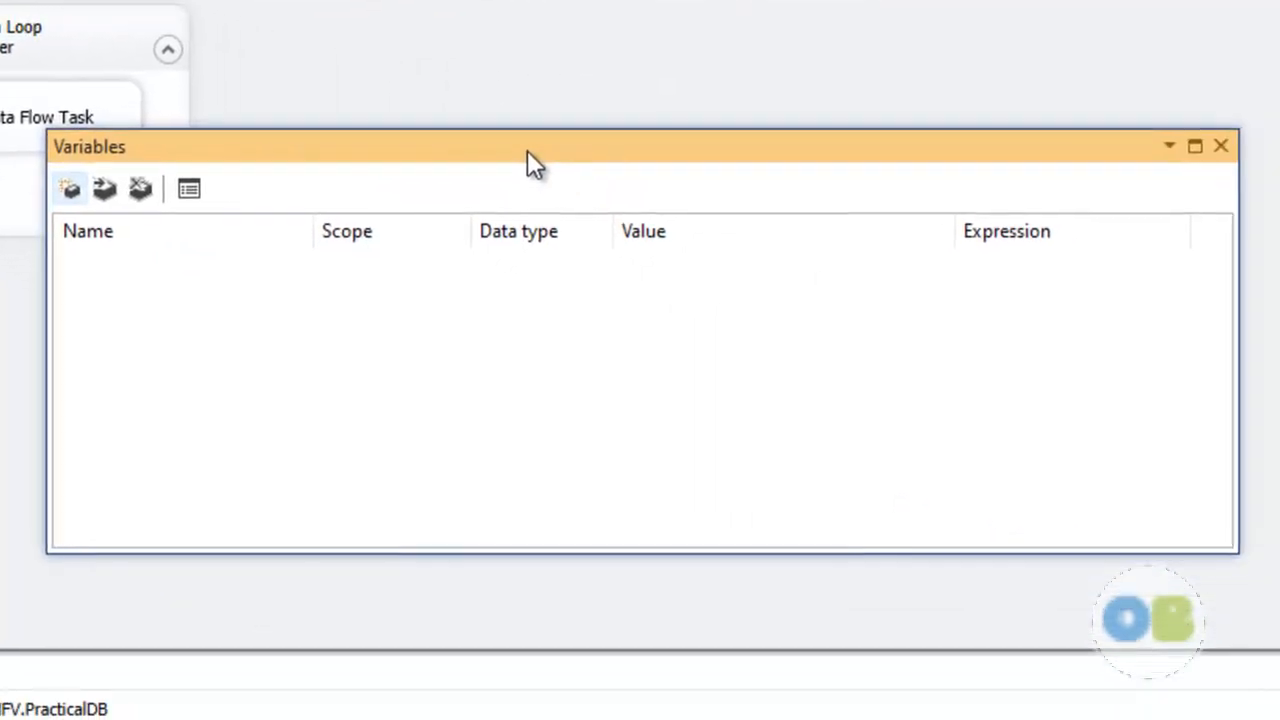
pyautogui.click(71, 192)
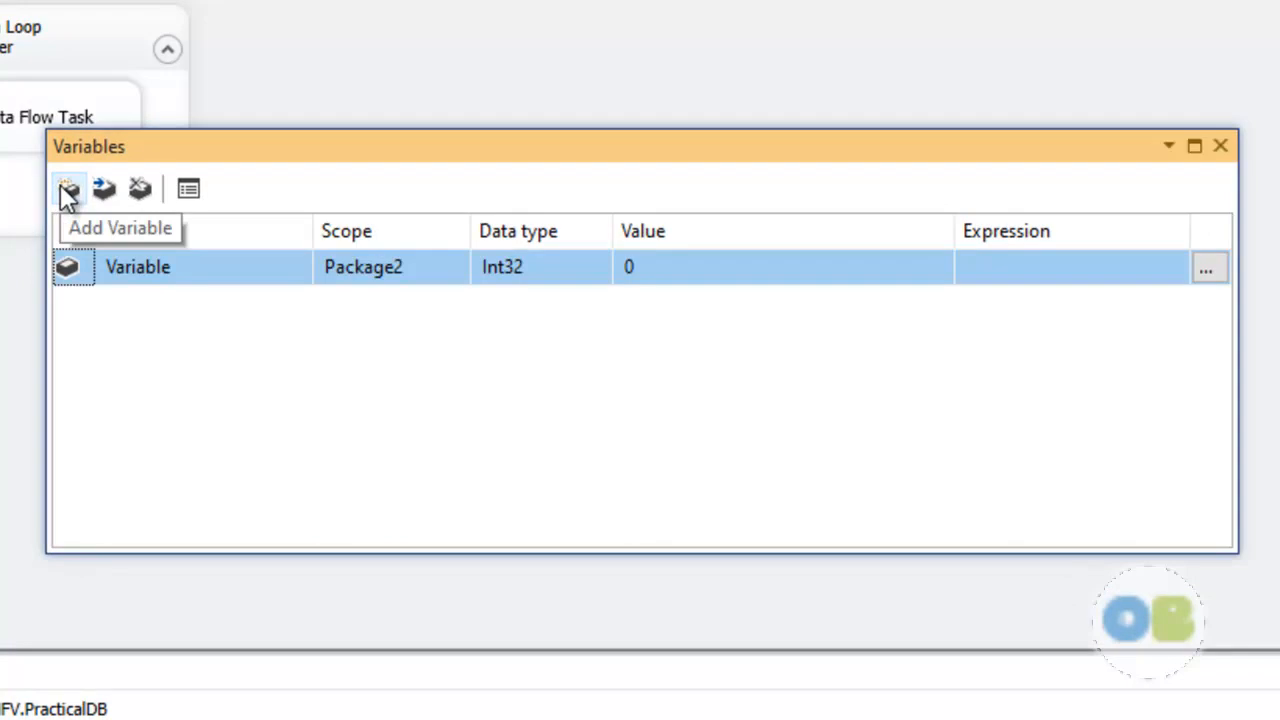
pyautogui.click(175, 271)
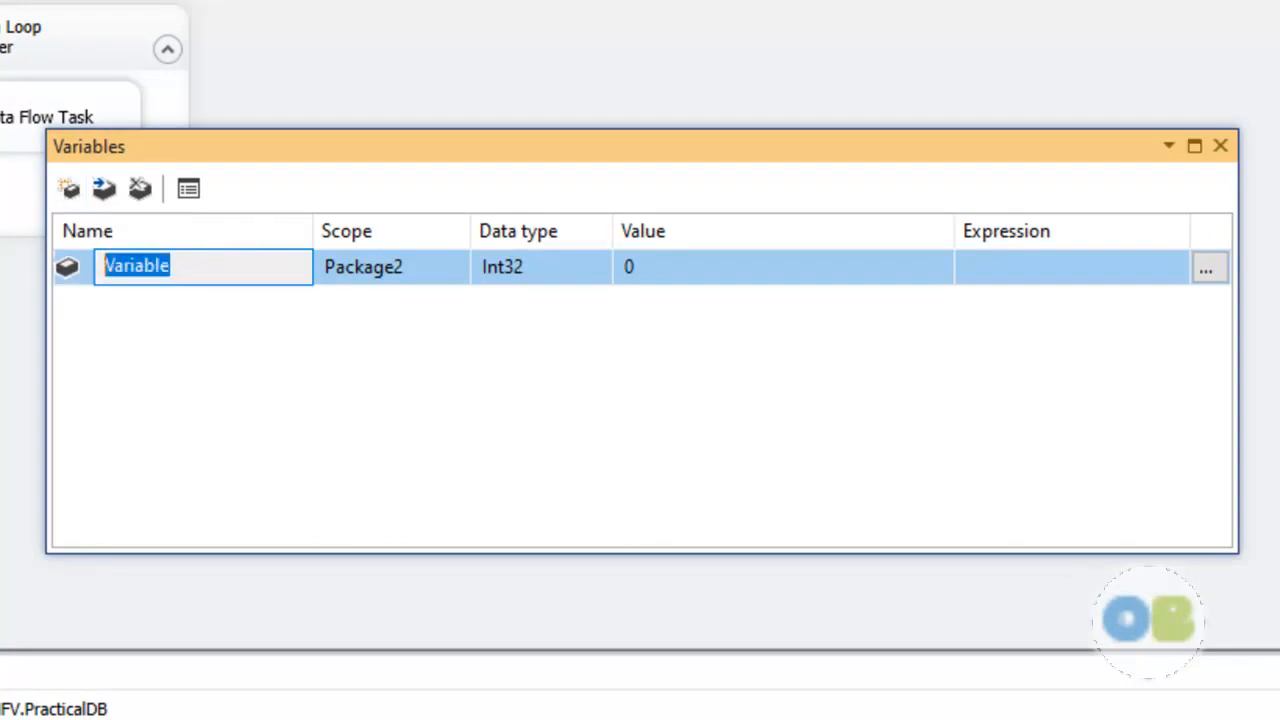
pyautogui.write('ExcelFullPath')
pyautogui.press('Return')
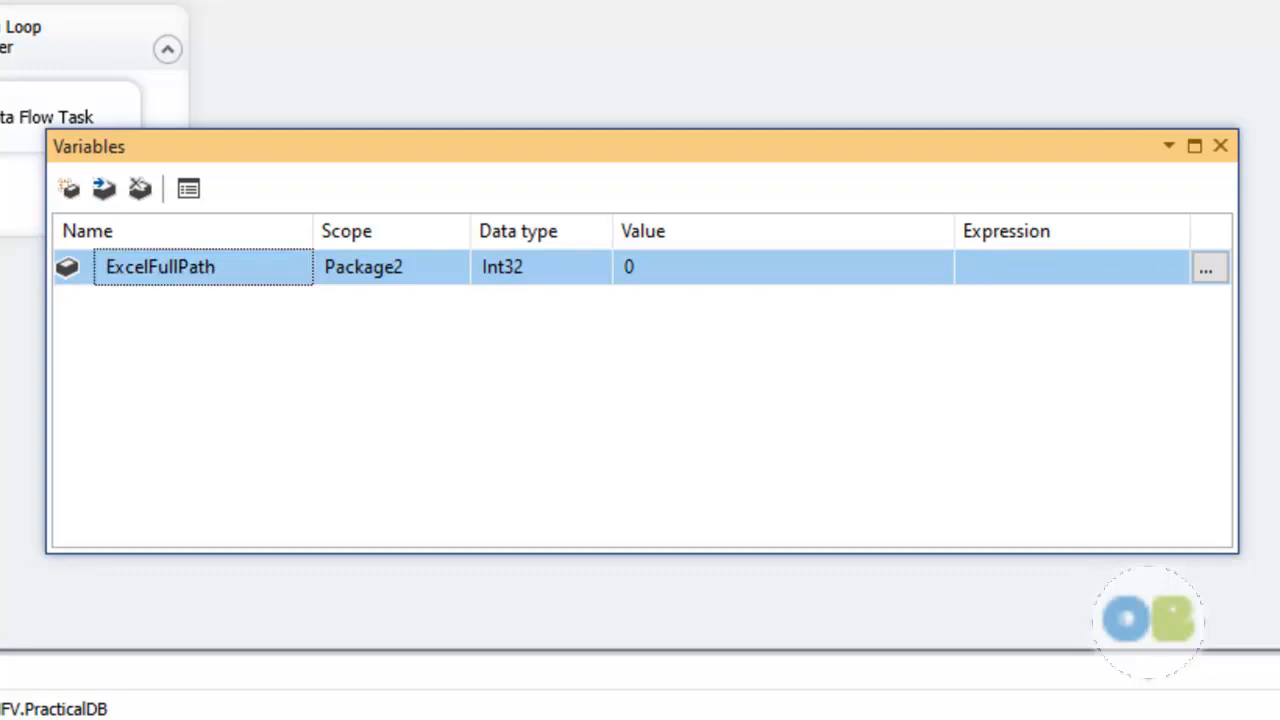
pyautogui.click(530, 270)
pyautogui.click(530, 270)
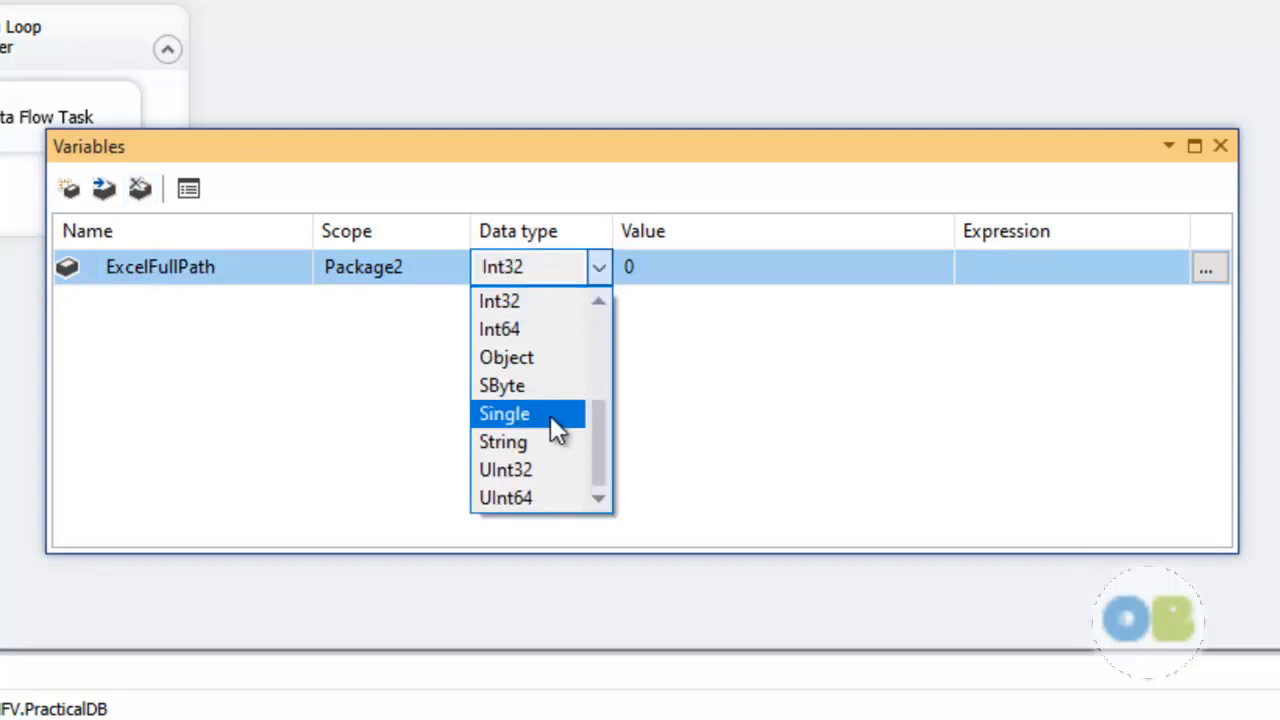
pyautogui.click(552, 444)
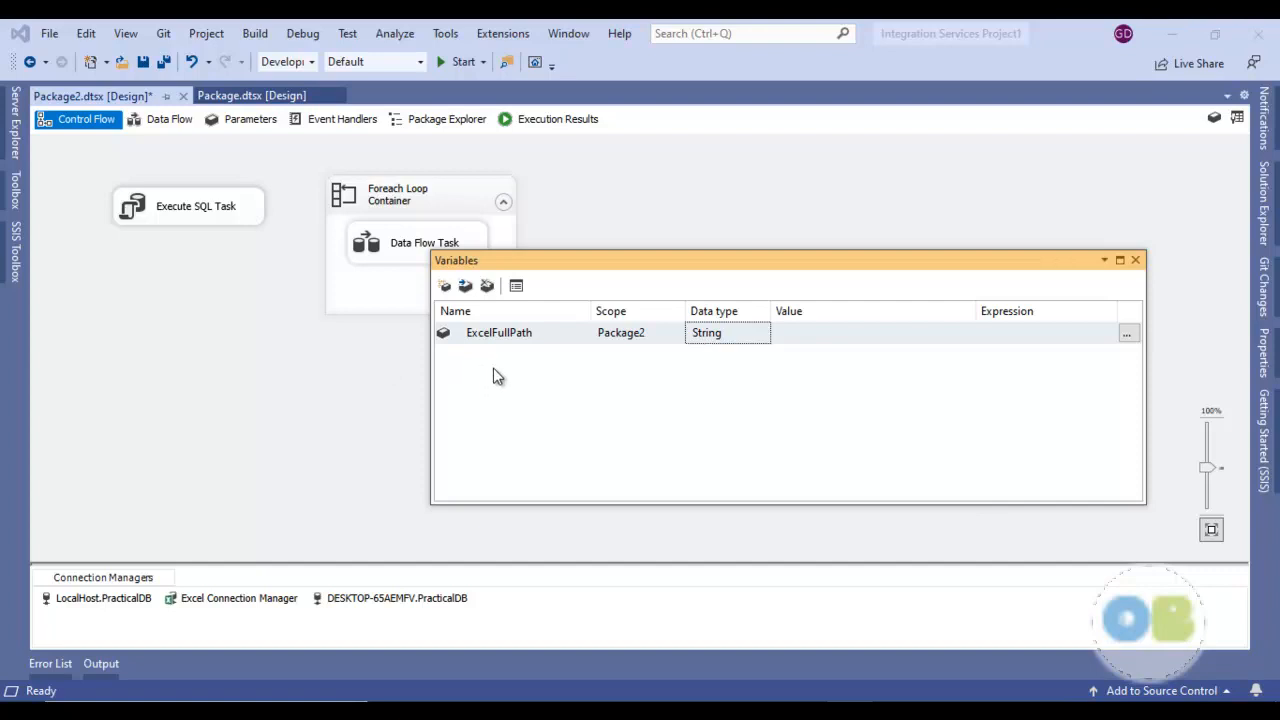
pyautogui.click(1136, 260)
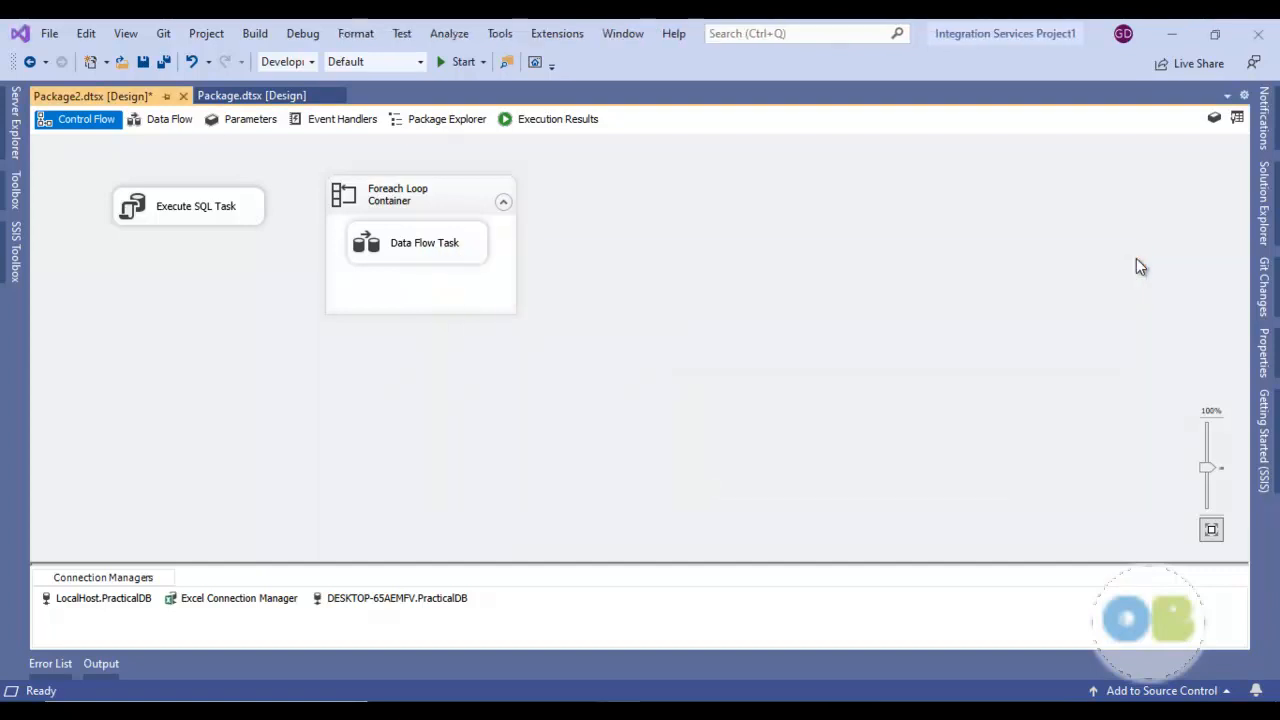
# - Shift the Data Flow Task down within its container and connect the Execute SQL Task to the Foreach Loop Container
pyautogui.moveTo(418, 256); pyautogui.dragTo(431, 271)
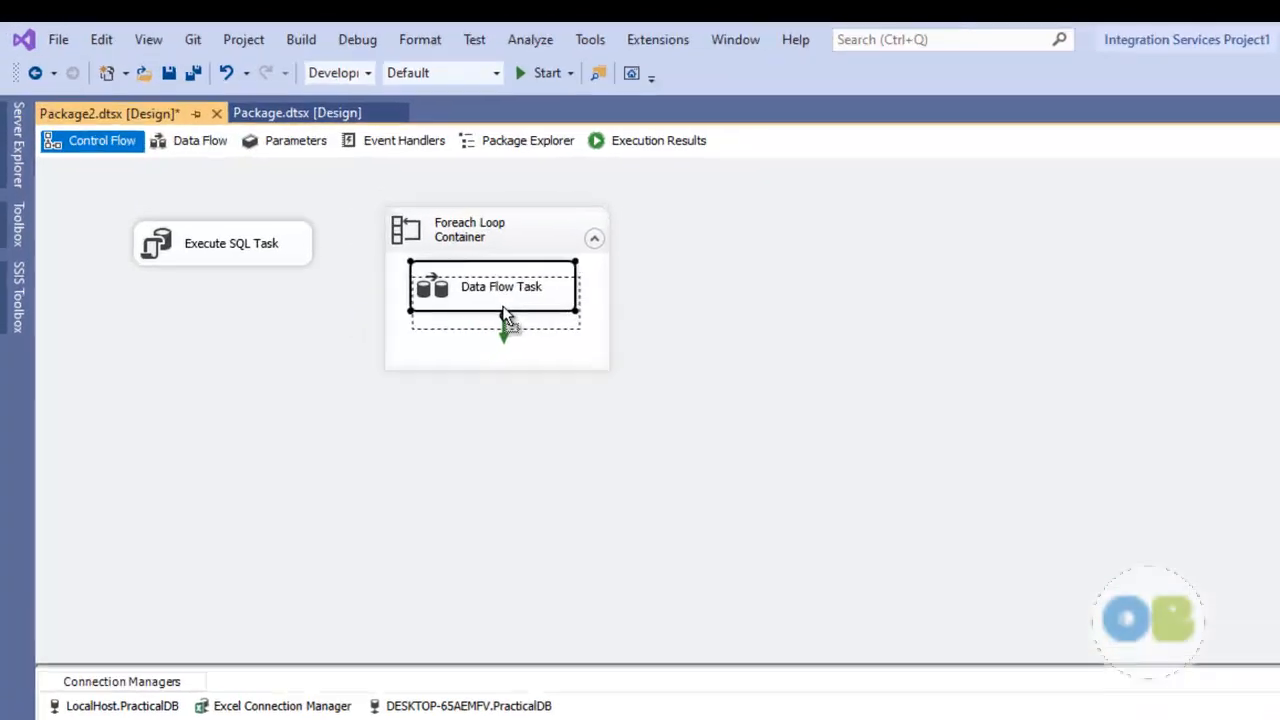
pyautogui.moveTo(505, 318); pyautogui.dragTo(500, 316)
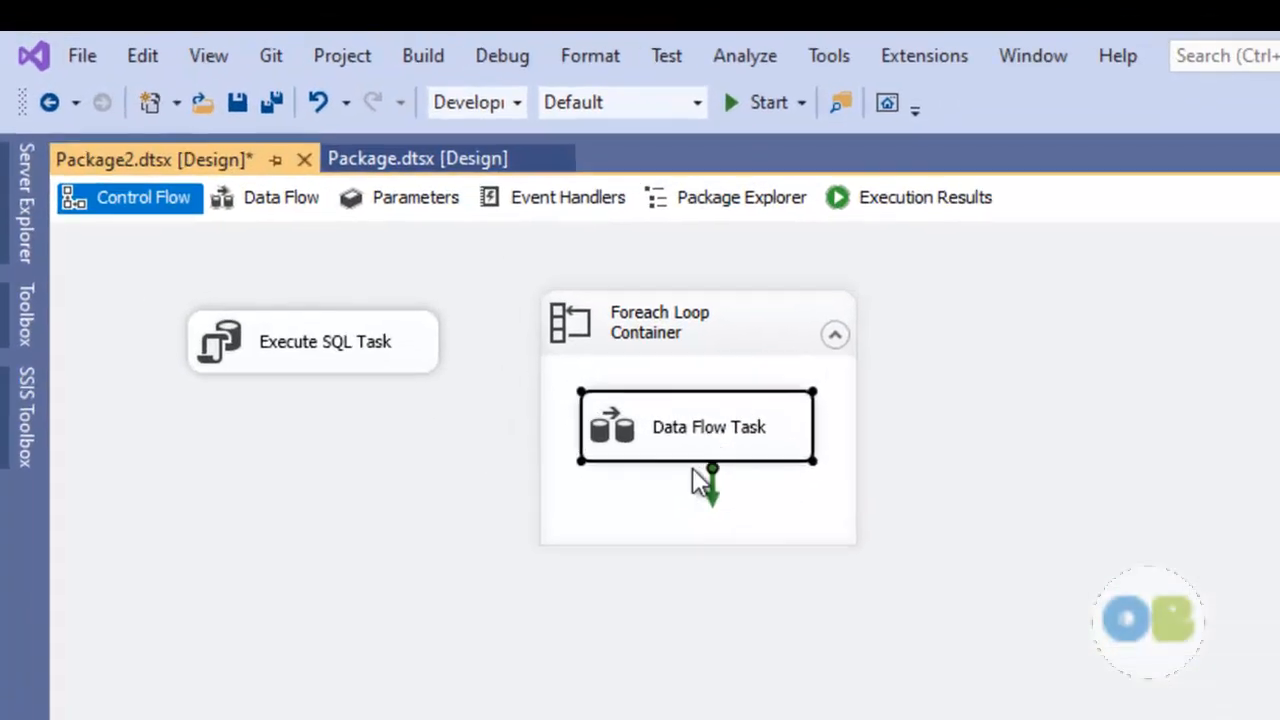
pyautogui.click(252, 258)
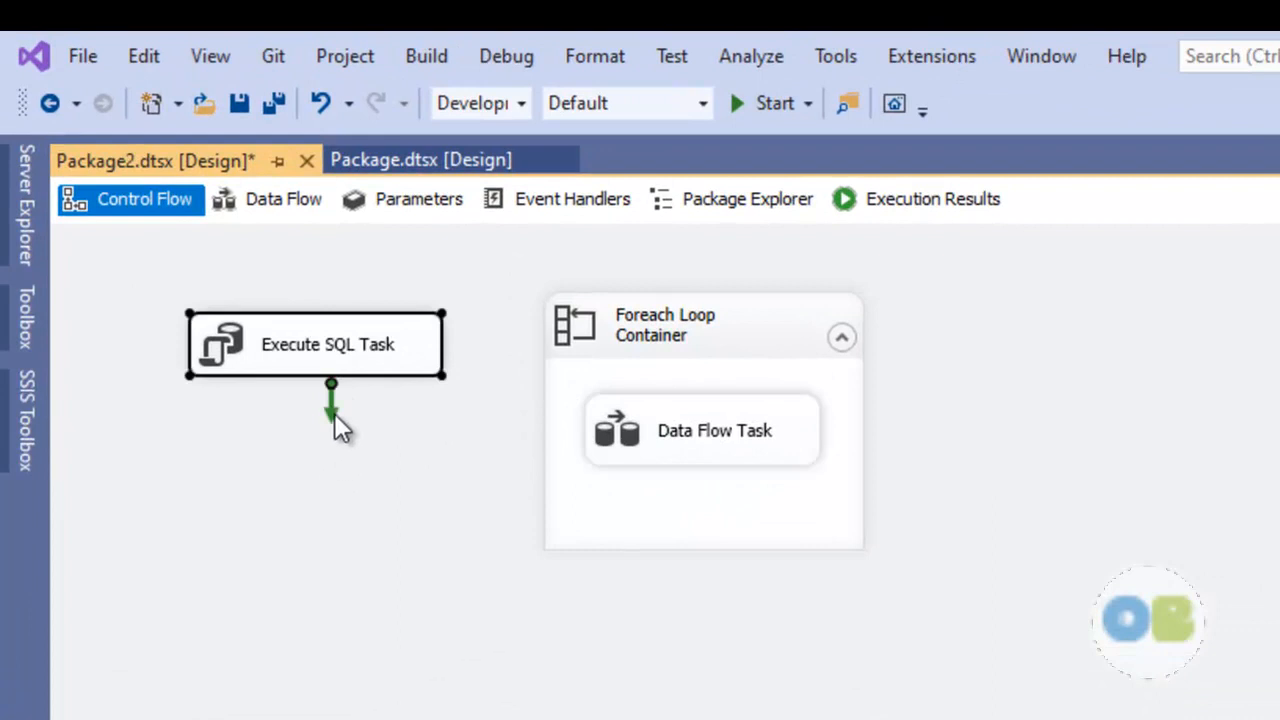
pyautogui.moveTo(334, 414); pyautogui.dragTo(547, 400)
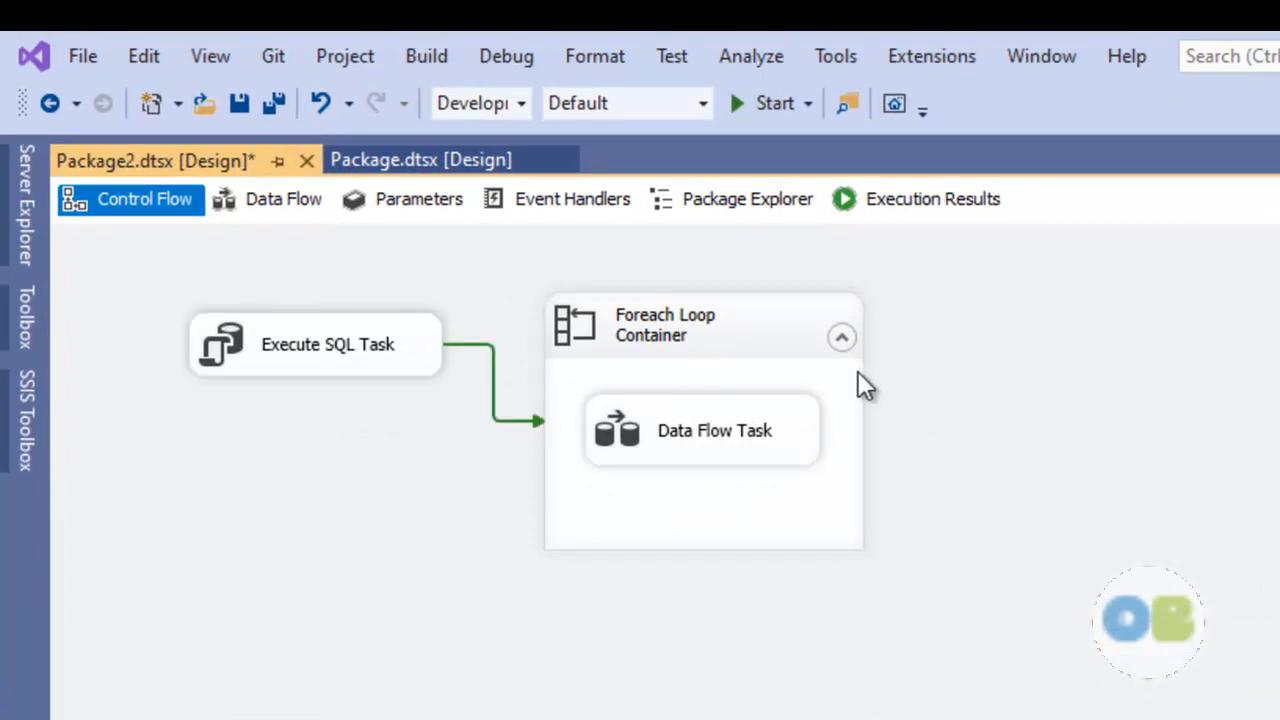
# - Set the Foreach Loop Container's collection enumerator to Foreach File Enumerator
pyautogui.click(753, 333)
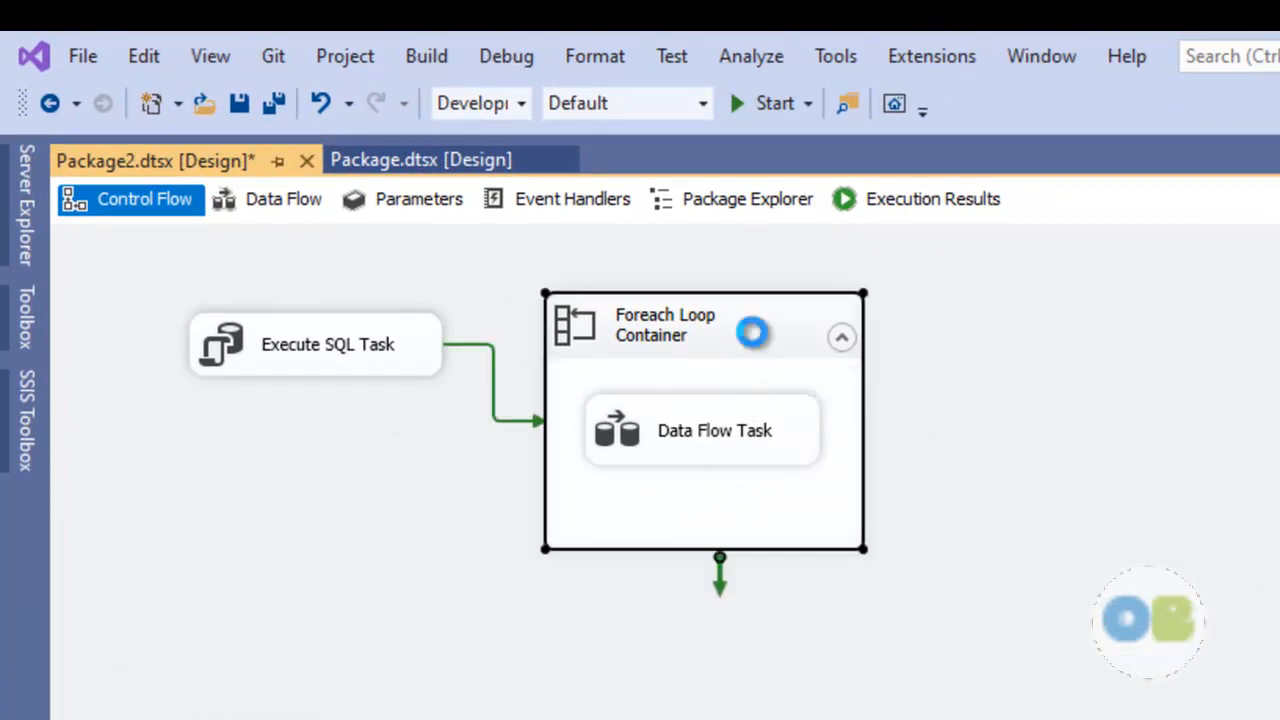
pyautogui.doubleClick(753, 333)
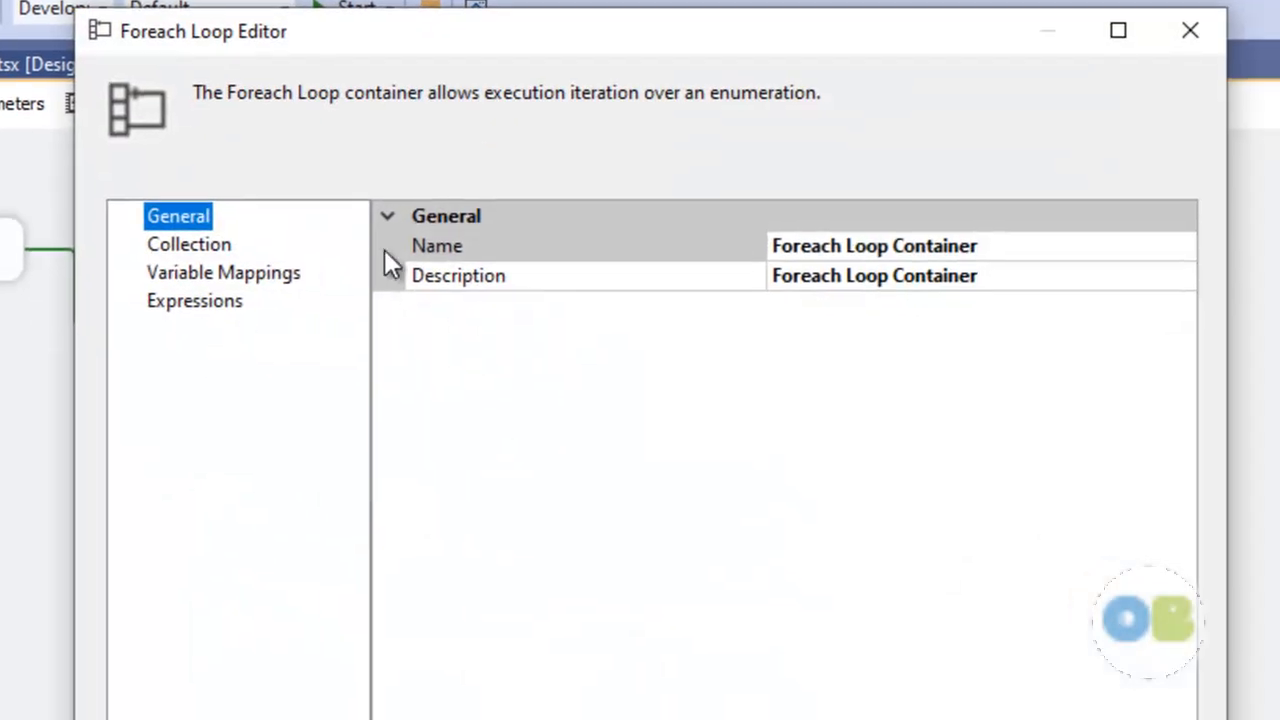
pyautogui.click(173, 241)
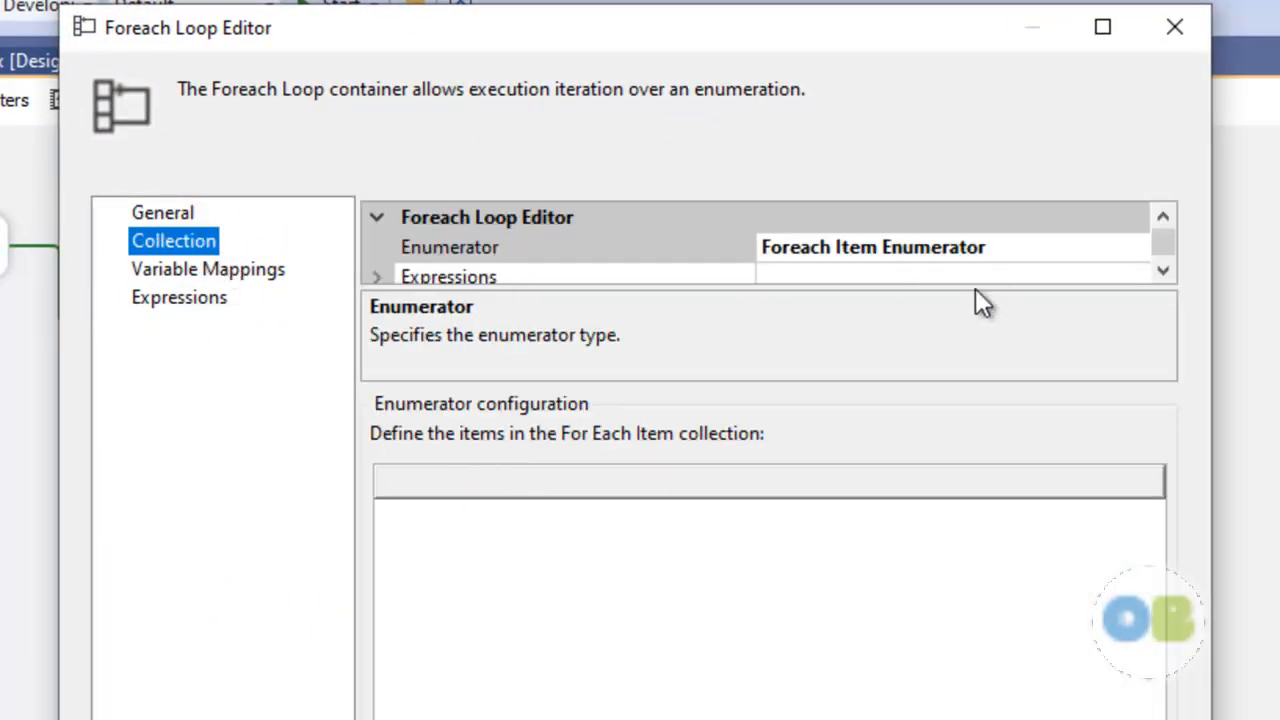
pyautogui.click(1010, 254)
pyautogui.click(1135, 246)
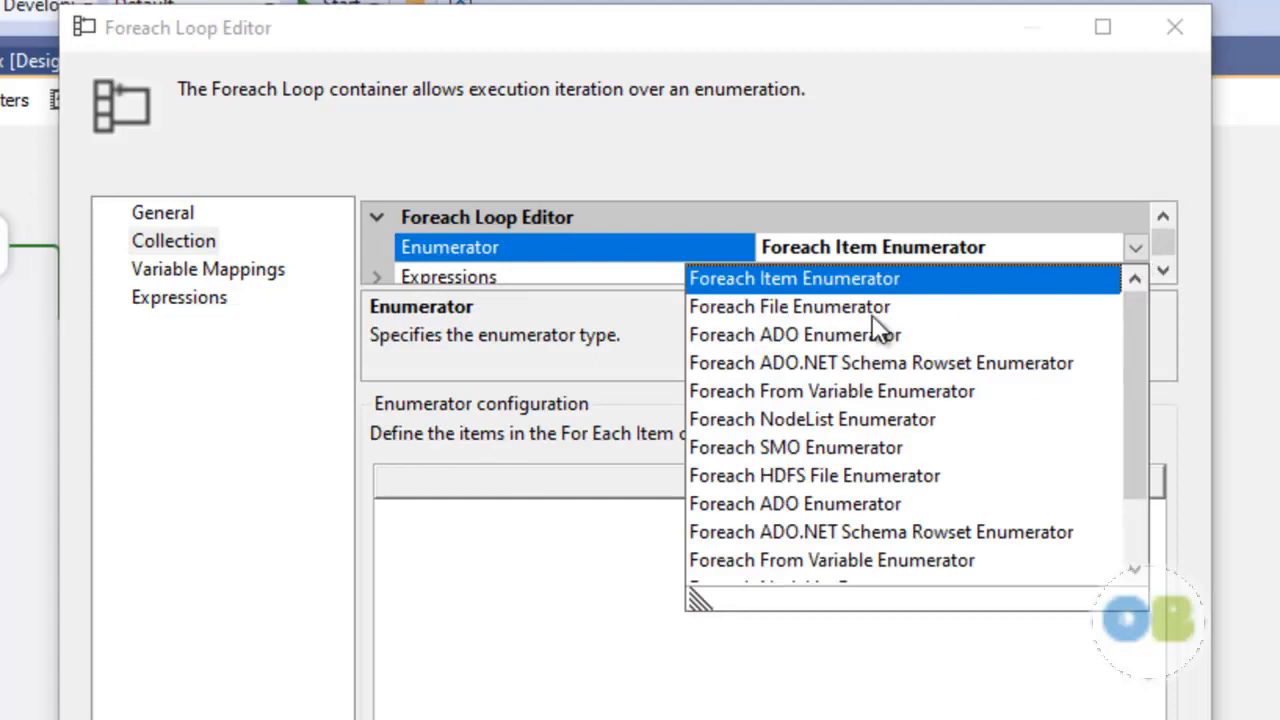
pyautogui.click(800, 307)
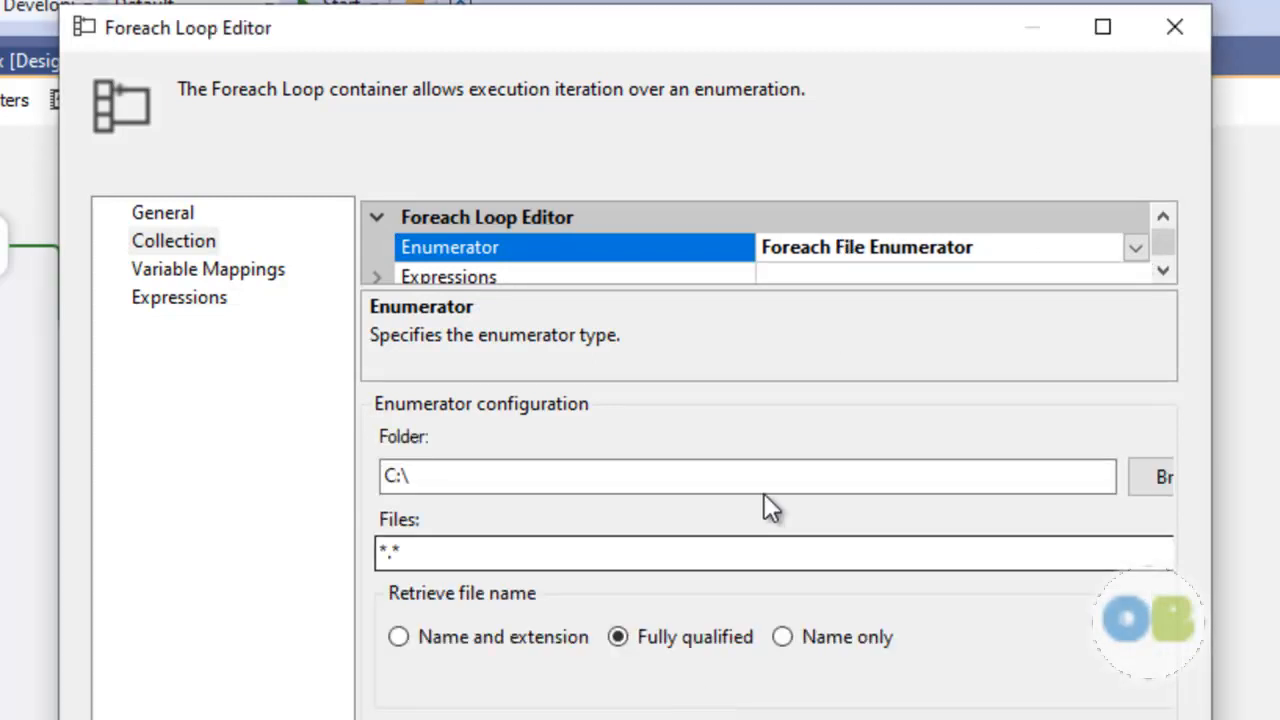
pyautogui.moveTo(757, 286); pyautogui.dragTo(765, 330)
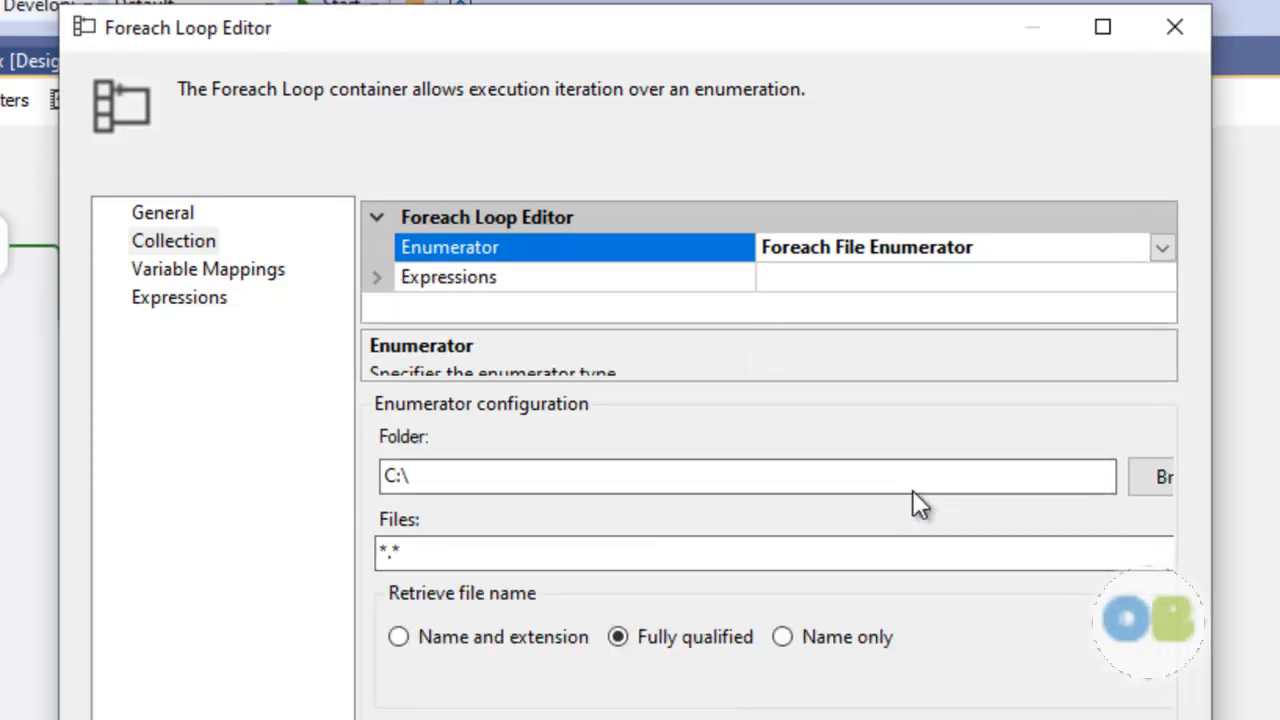
# - Choose E:\SundayTraining\BulkExcelFiles as the folder whose files the loop enumerates
pyautogui.click(1146, 475)
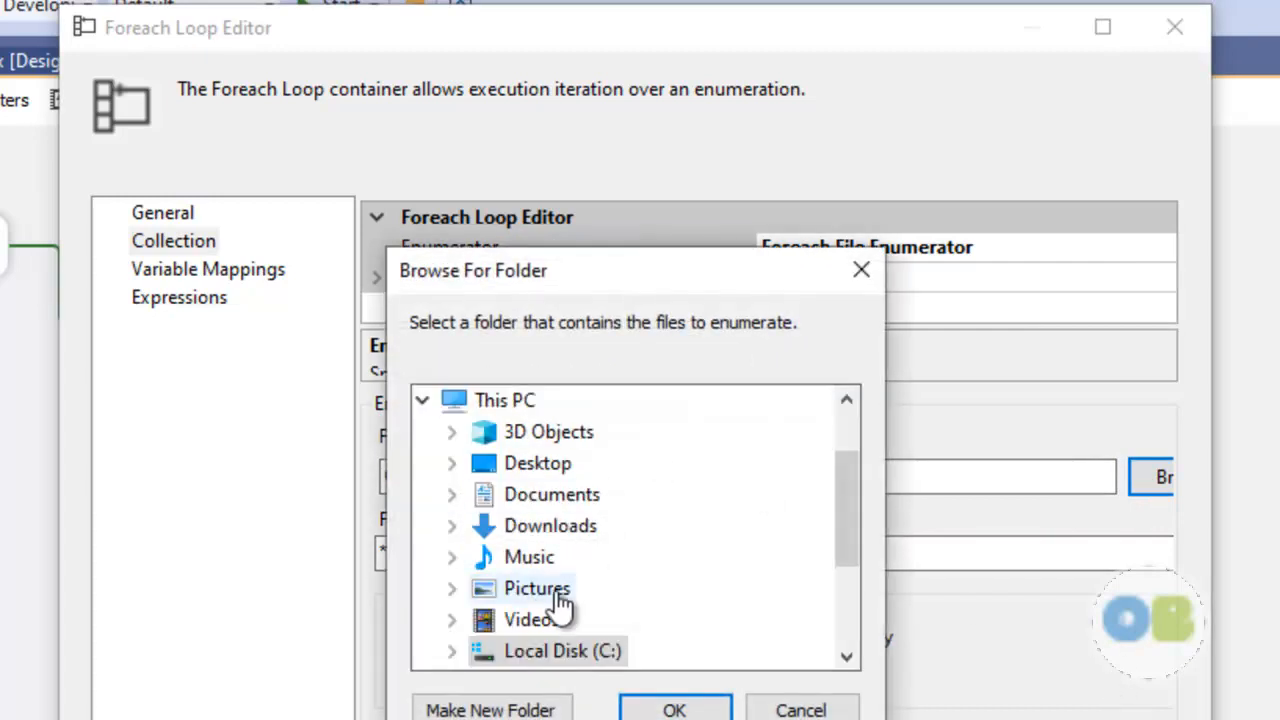
pyautogui.scroll(-2, 623, 575)
pyautogui.click(595, 529)
pyautogui.doubleClick(578, 410)
pyautogui.scroll(-12, 620, 455)
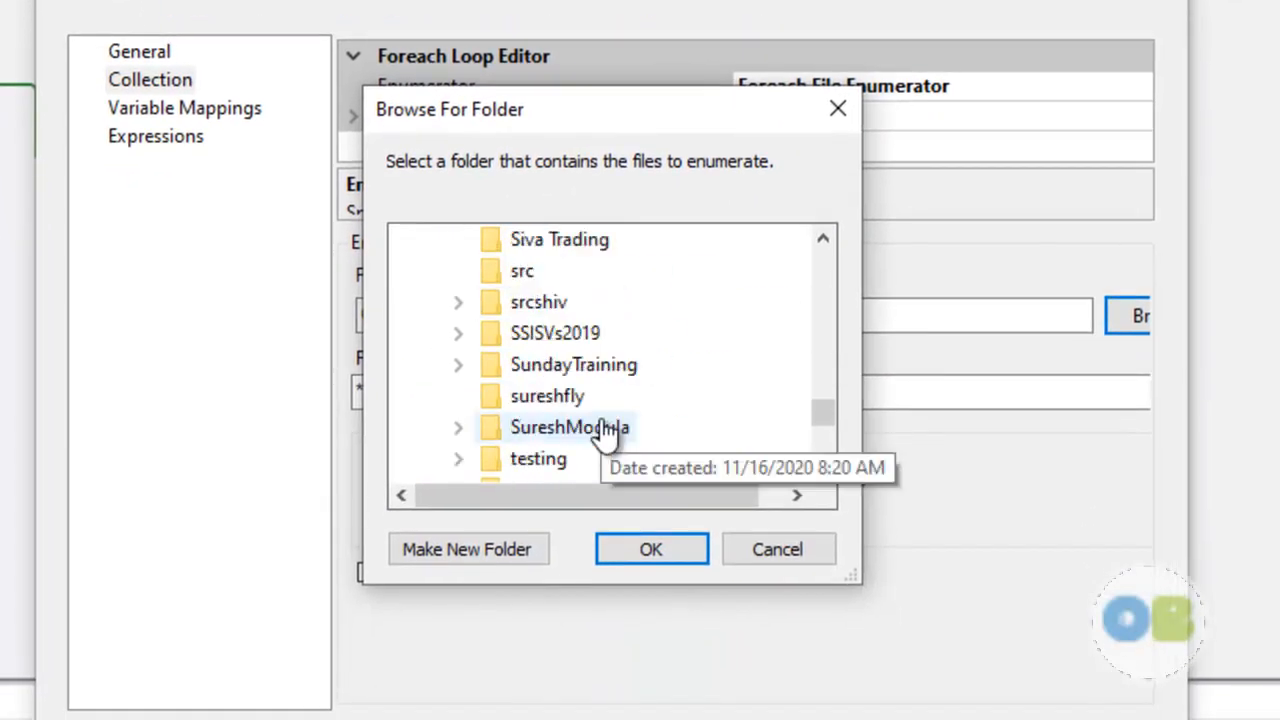
pyautogui.doubleClick(625, 364)
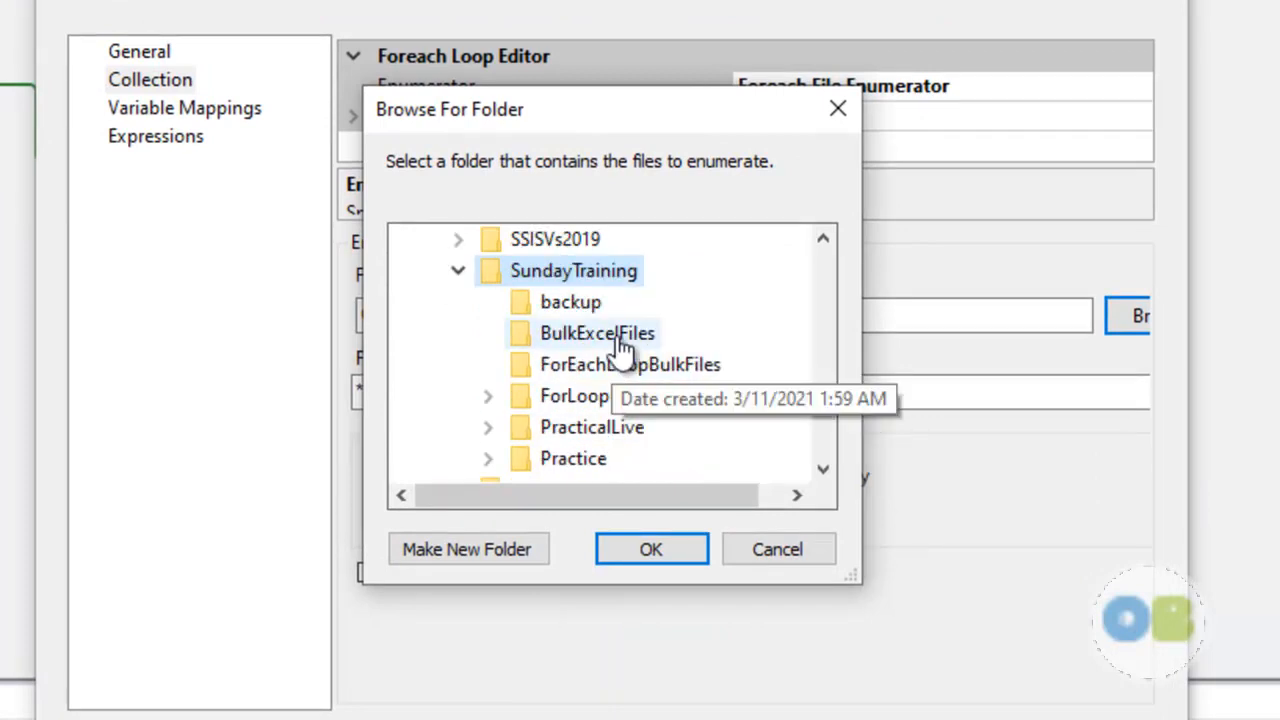
pyautogui.click(598, 334)
pyautogui.click(651, 549)
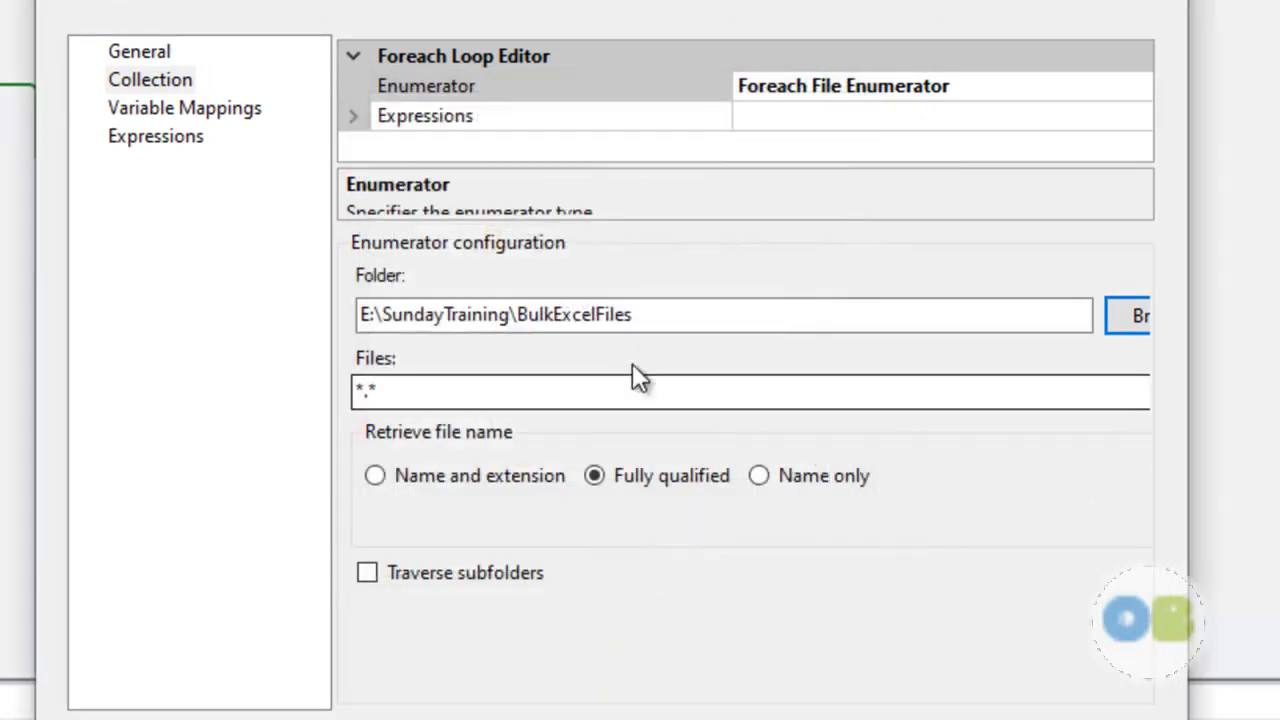
# - Map the User::ExcelFullPath variable to index 0 of the Foreach Loop's collection value and confirm the editor
pyautogui.click(192, 111)
pyautogui.click(511, 148)
pyautogui.click(484, 200)
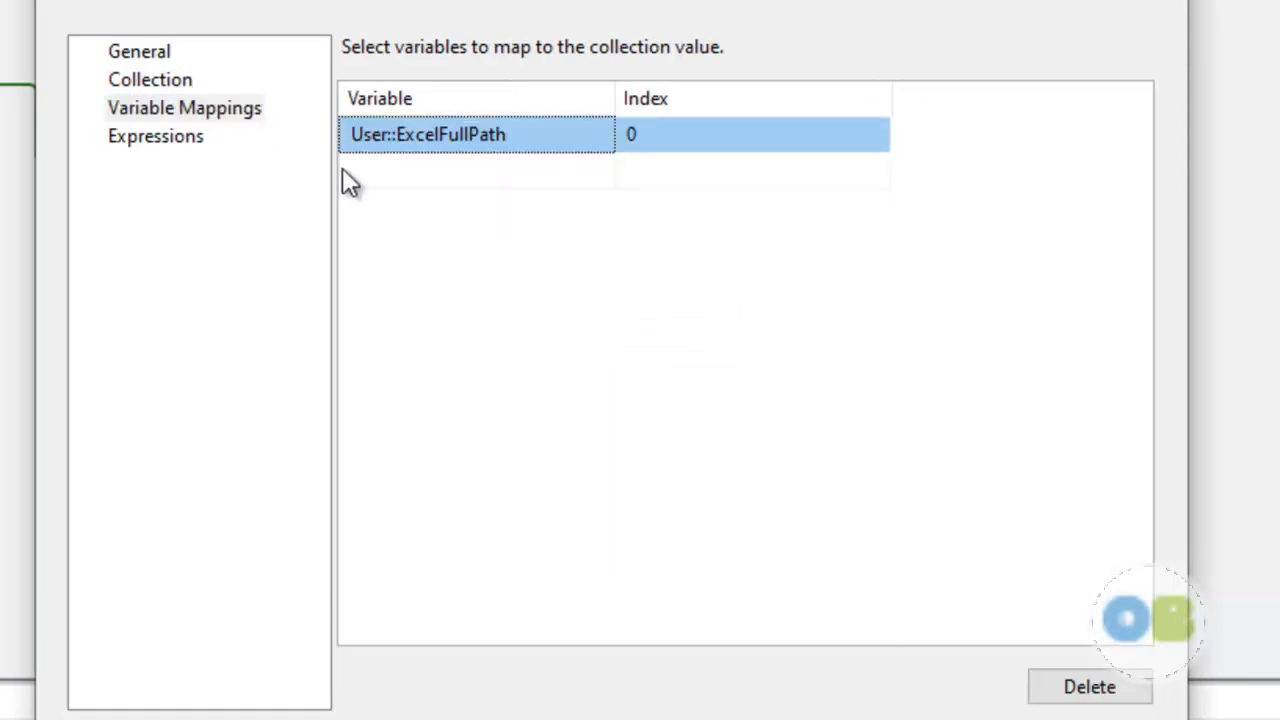
pyautogui.click(840, 718)
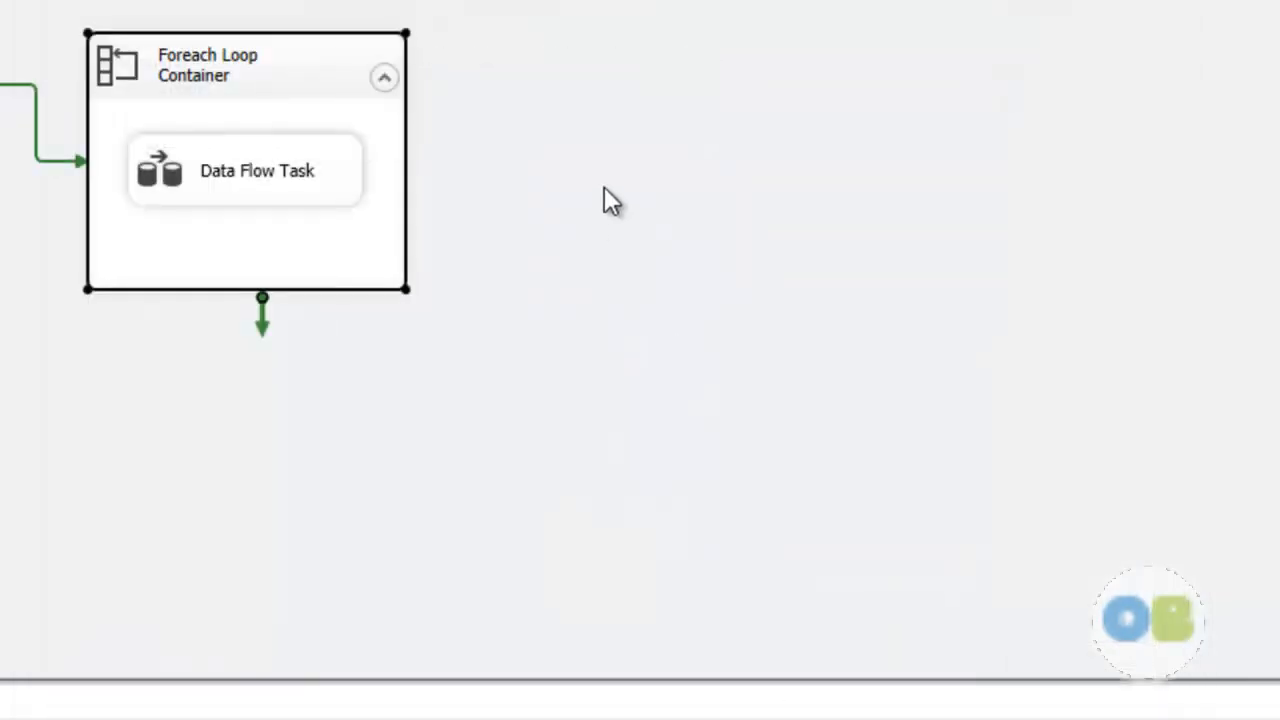
pyautogui.click(603, 190)
# - Inspect the Excel Connection Manager used by the Data Flow Task, checking its file path and header-row setting without changing them
pyautogui.doubleClick(538, 286)
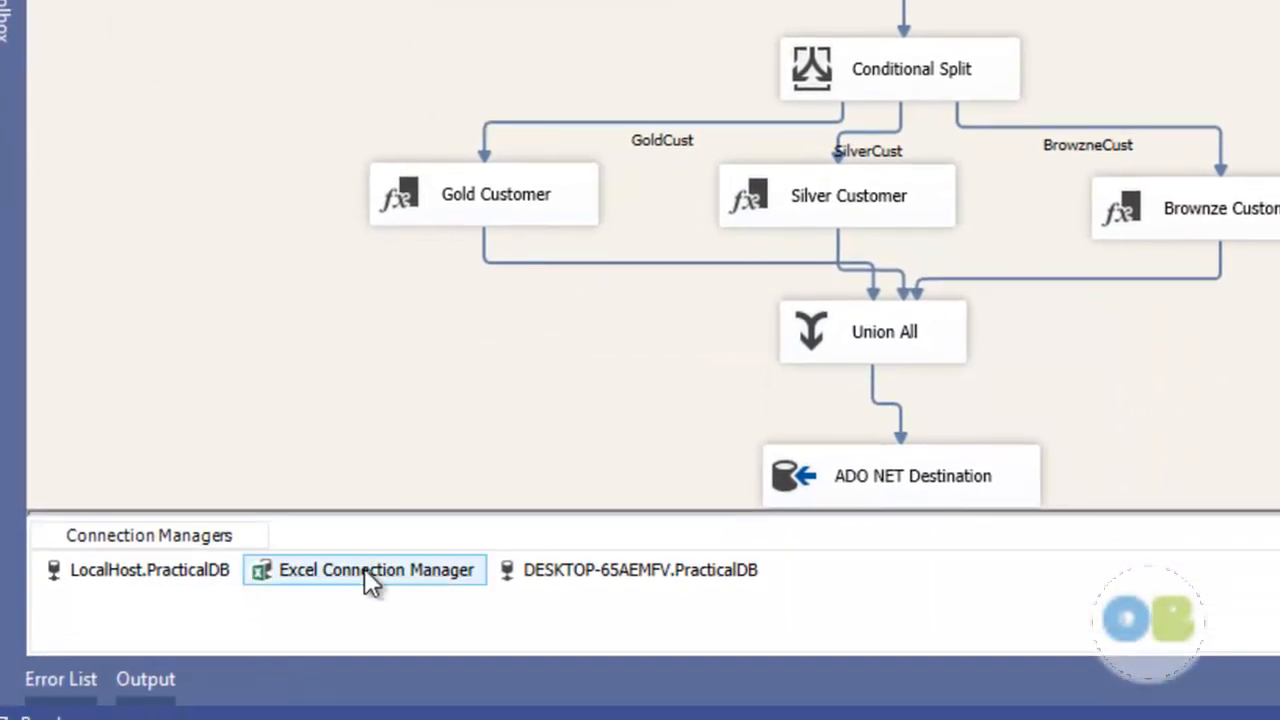
pyautogui.rightClick(364, 574)
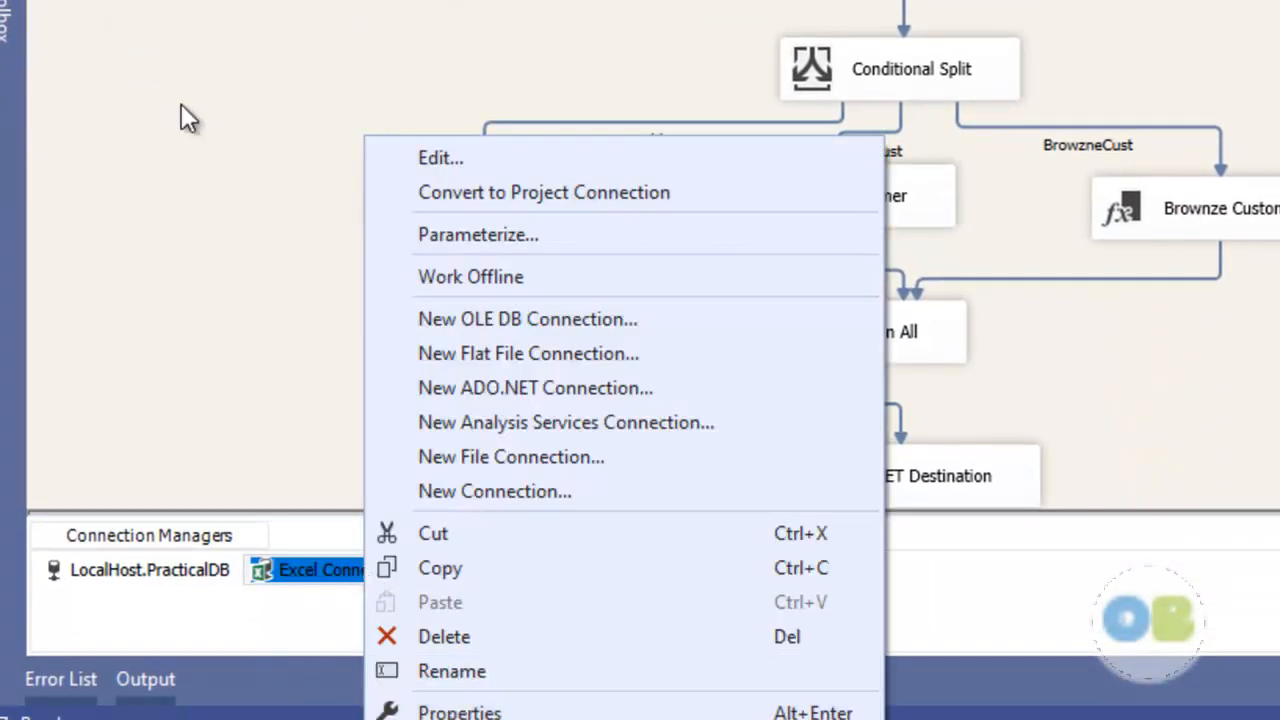
pyautogui.click(191, 88)
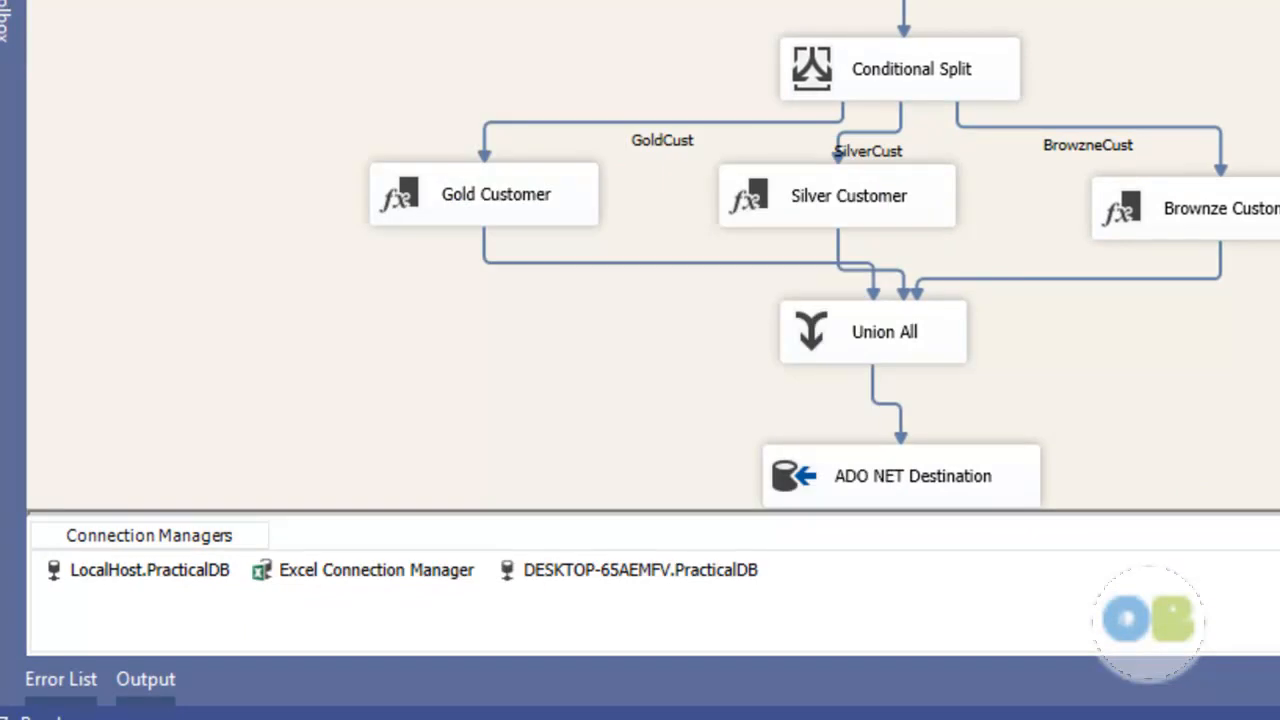
pyautogui.rightClick(217, 47)
pyautogui.click(114, 84)
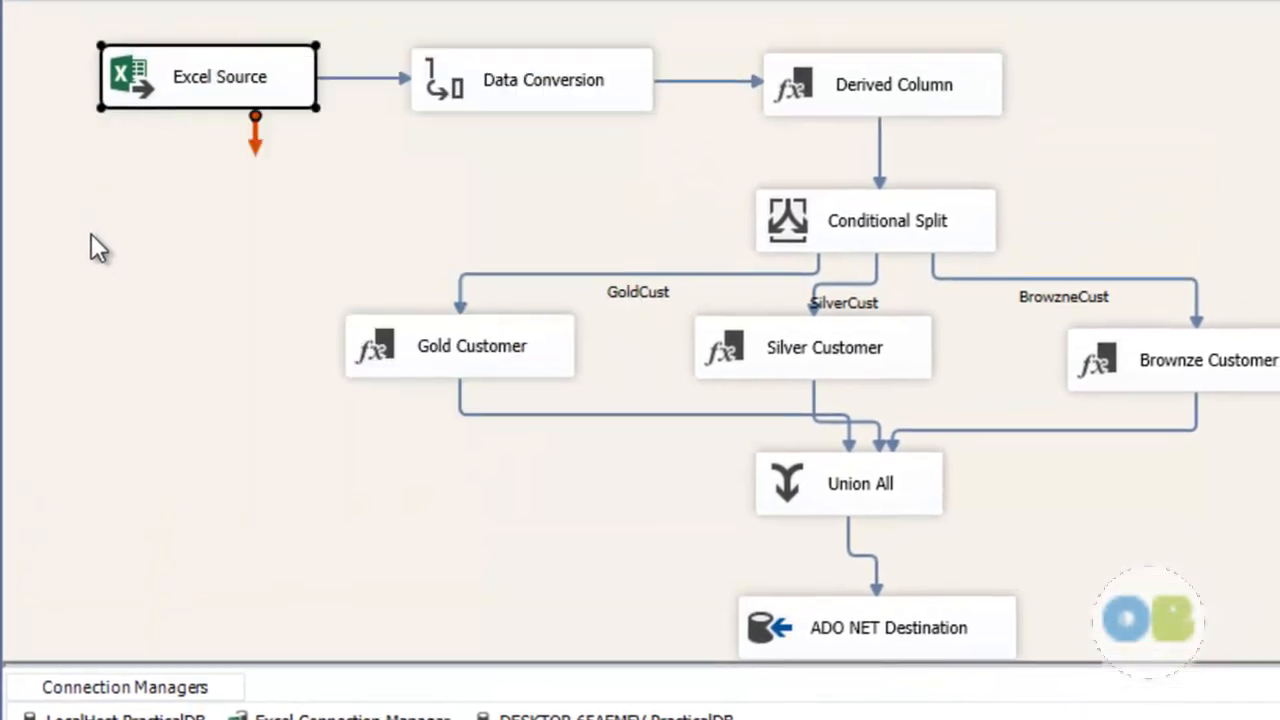
pyautogui.rightClick(352, 715)
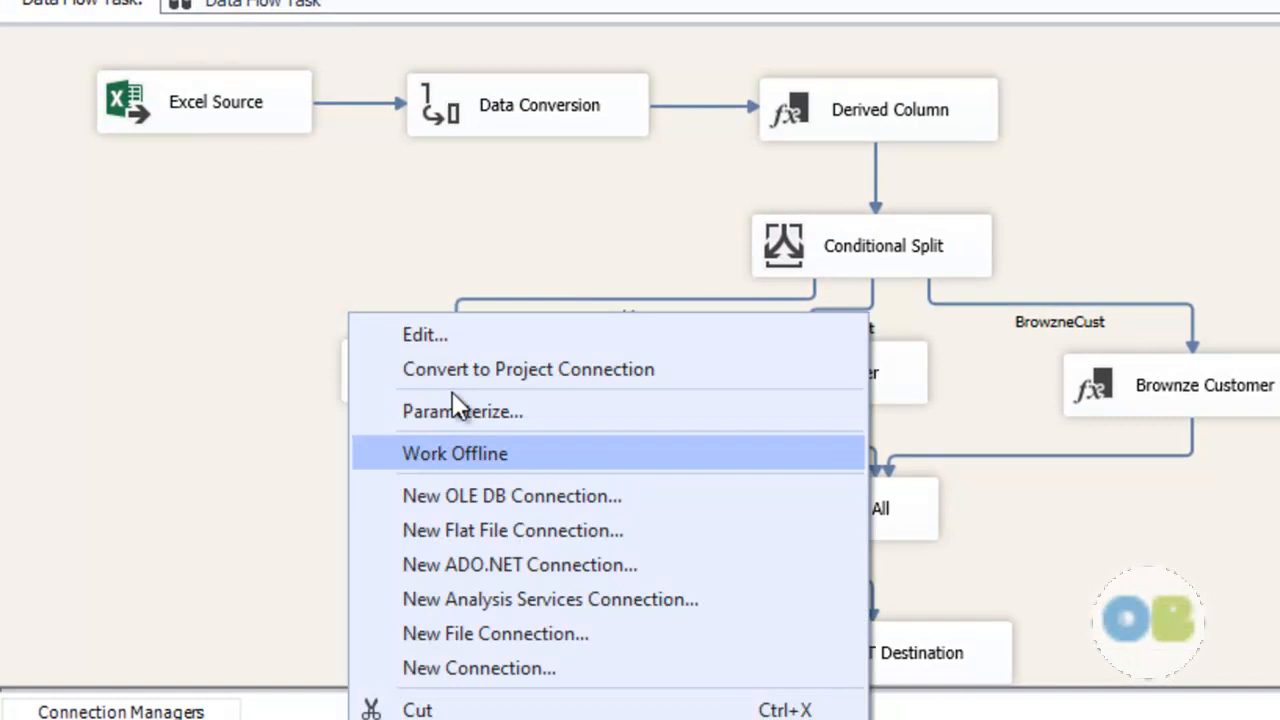
pyautogui.click(441, 325)
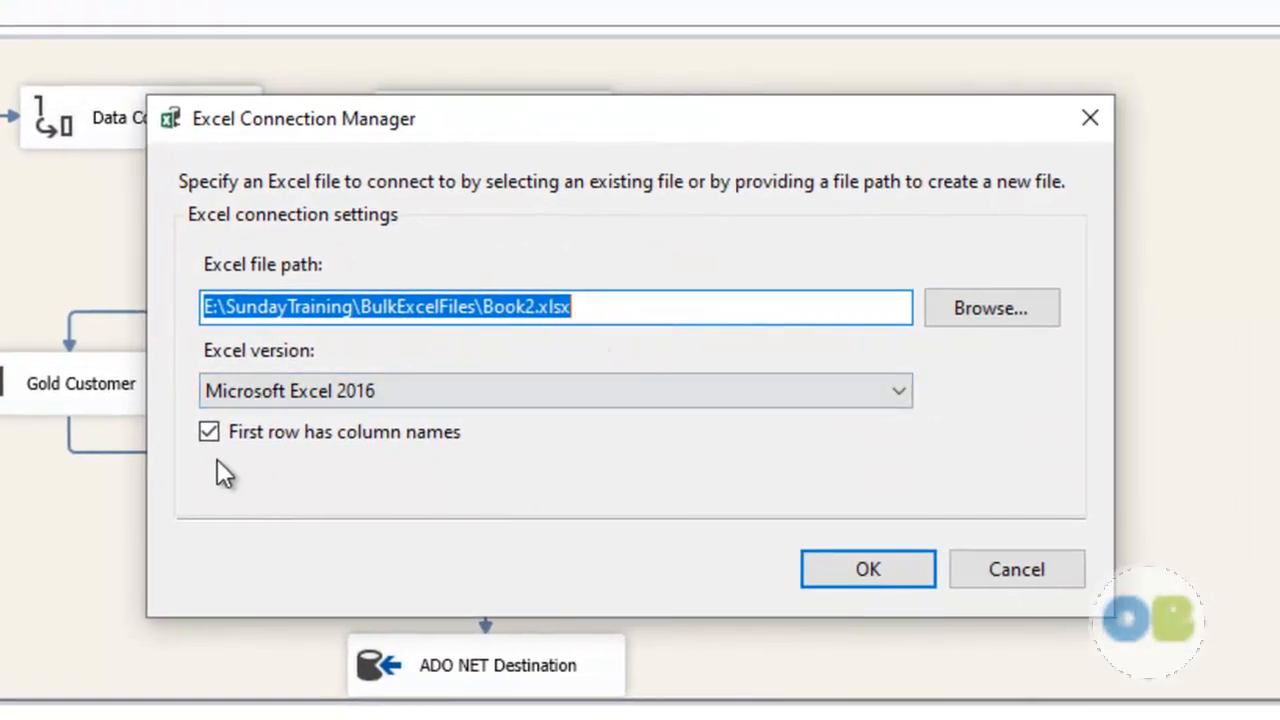
pyautogui.click(1000, 570)
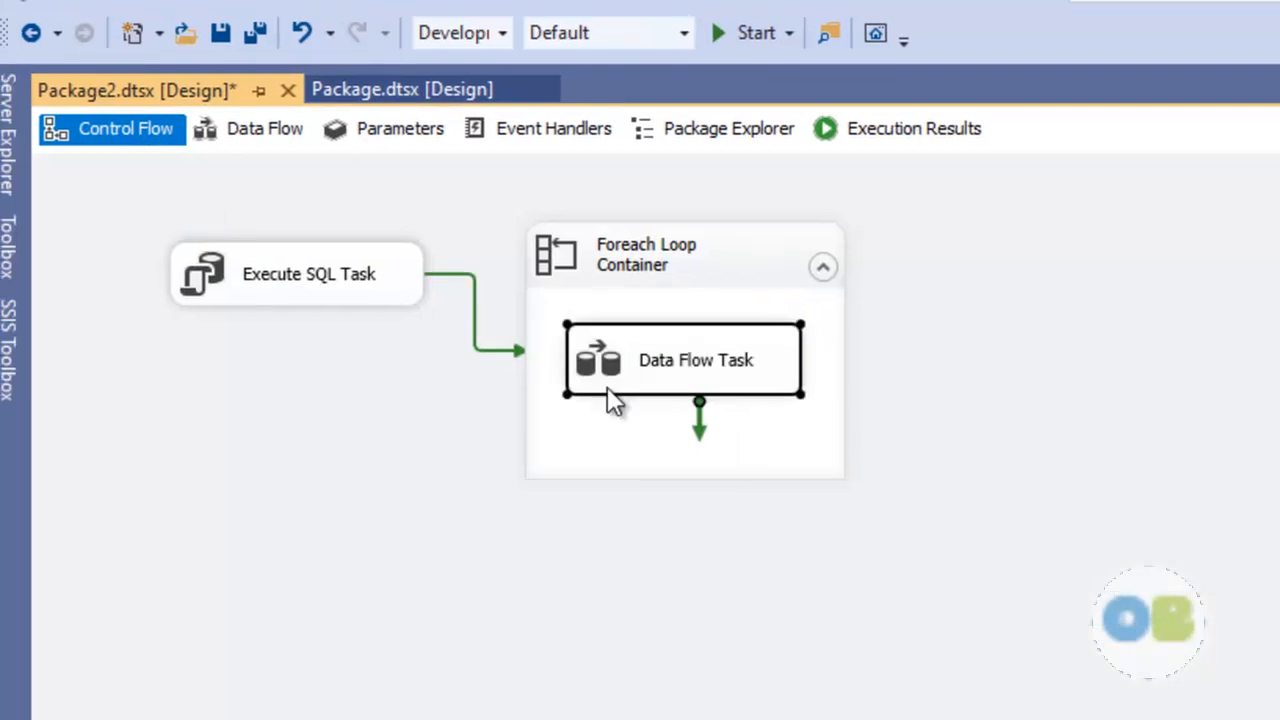
# - Review the Foreach Loop Container's folder, file filter and file name retrieval settings, along with its variable mapping
pyautogui.click(642, 266)
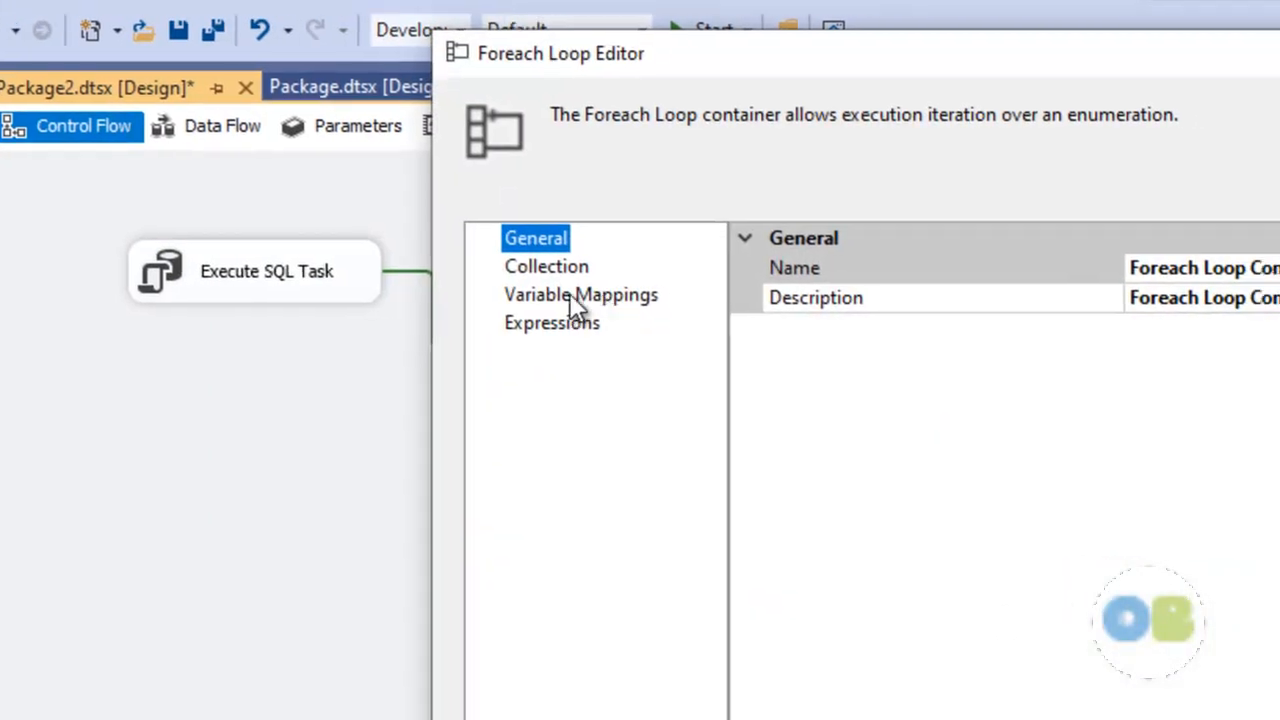
pyautogui.click(552, 268)
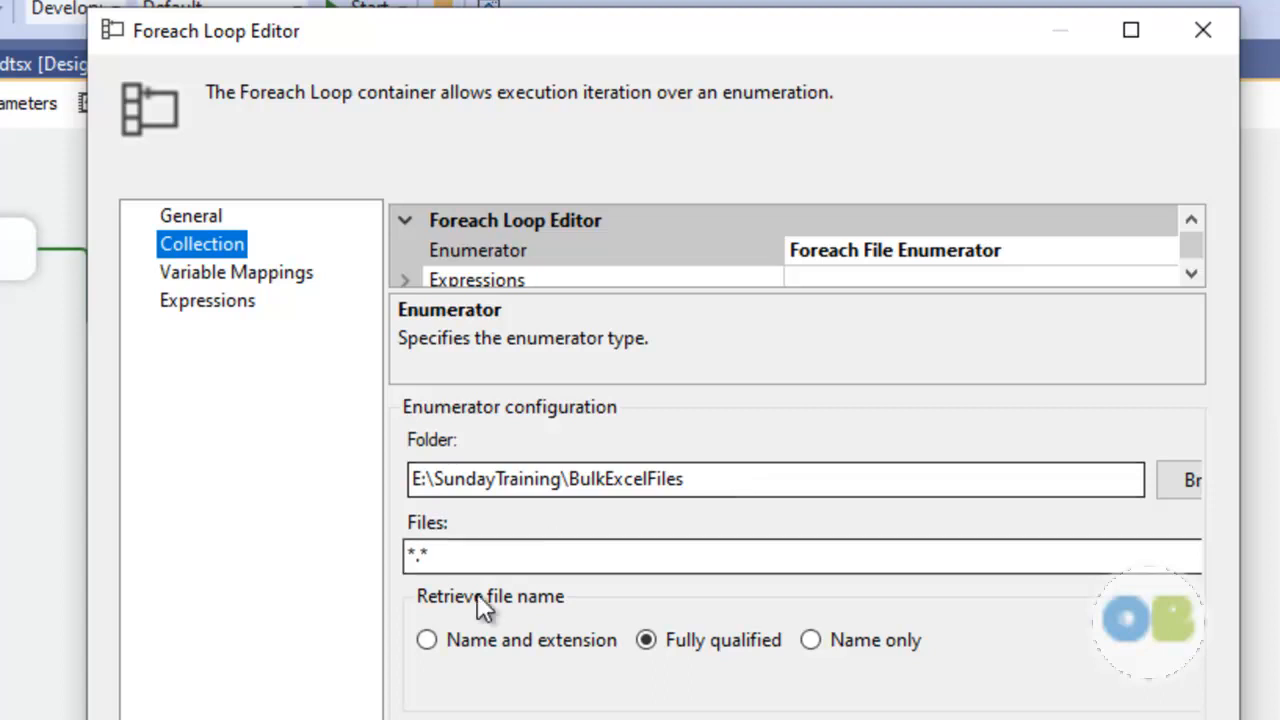
pyautogui.moveTo(441, 560); pyautogui.dragTo(394, 563)
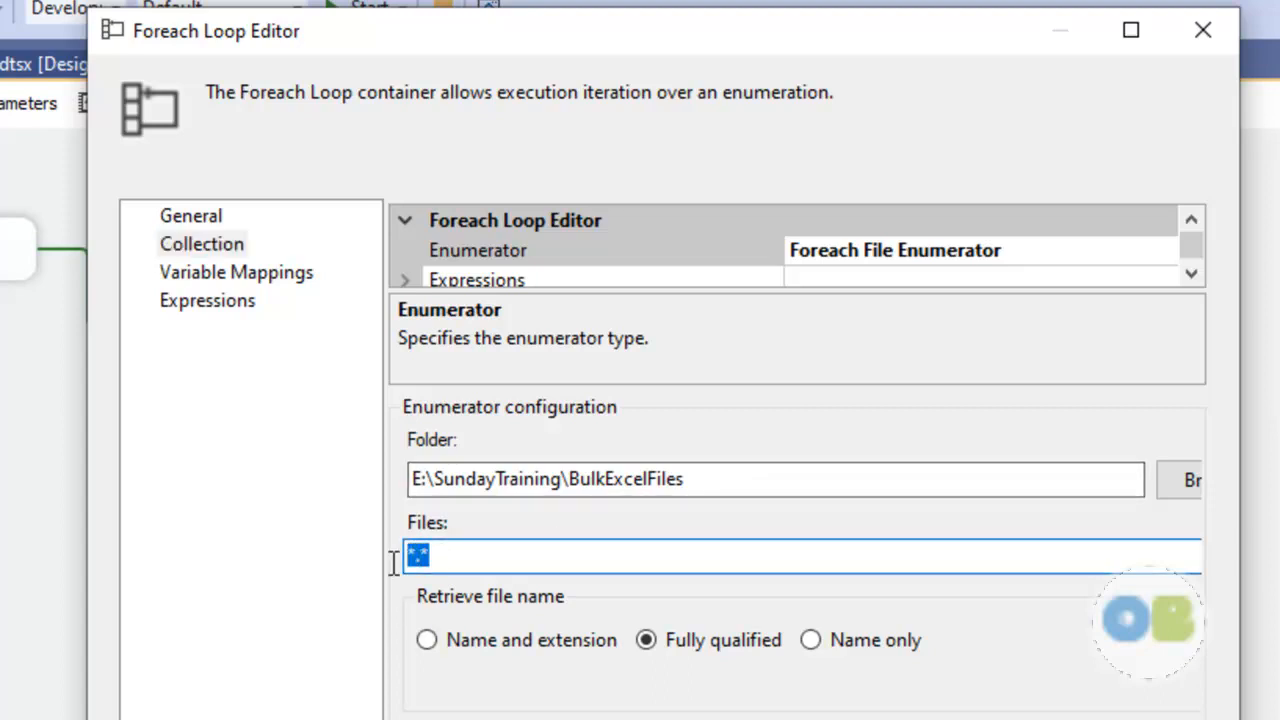
pyautogui.click(257, 274)
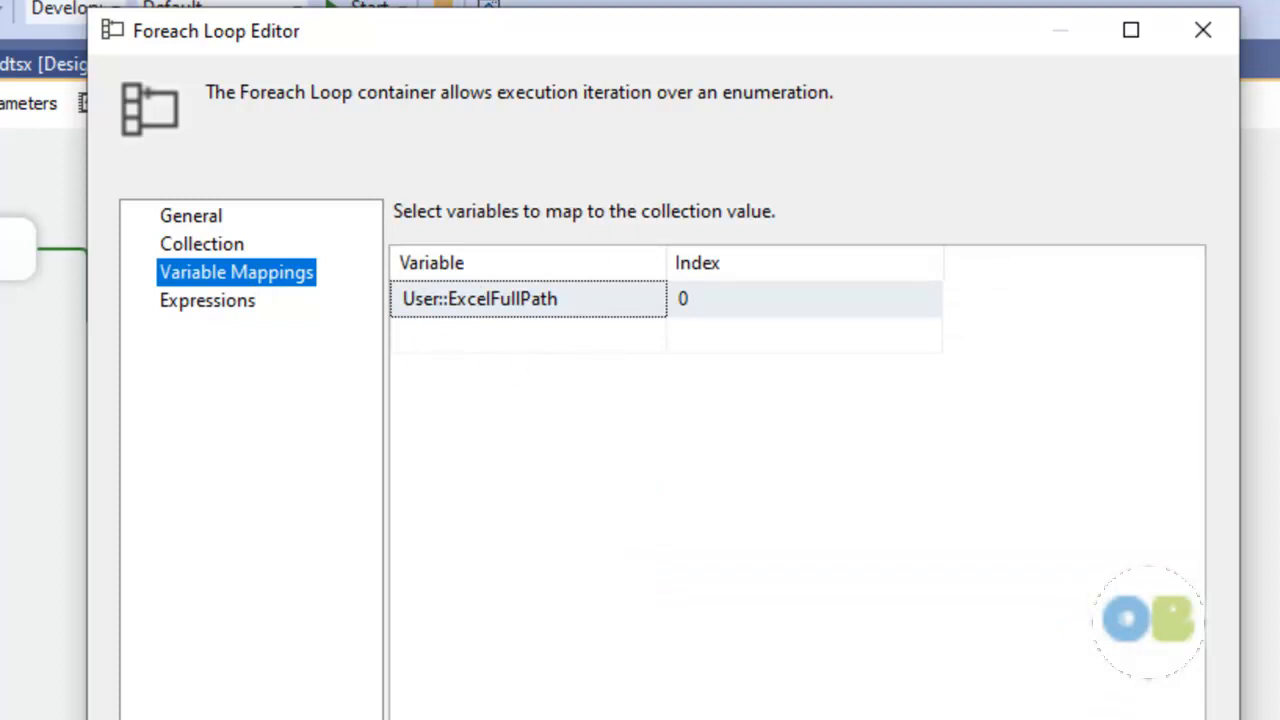
pyautogui.click(880, 719)
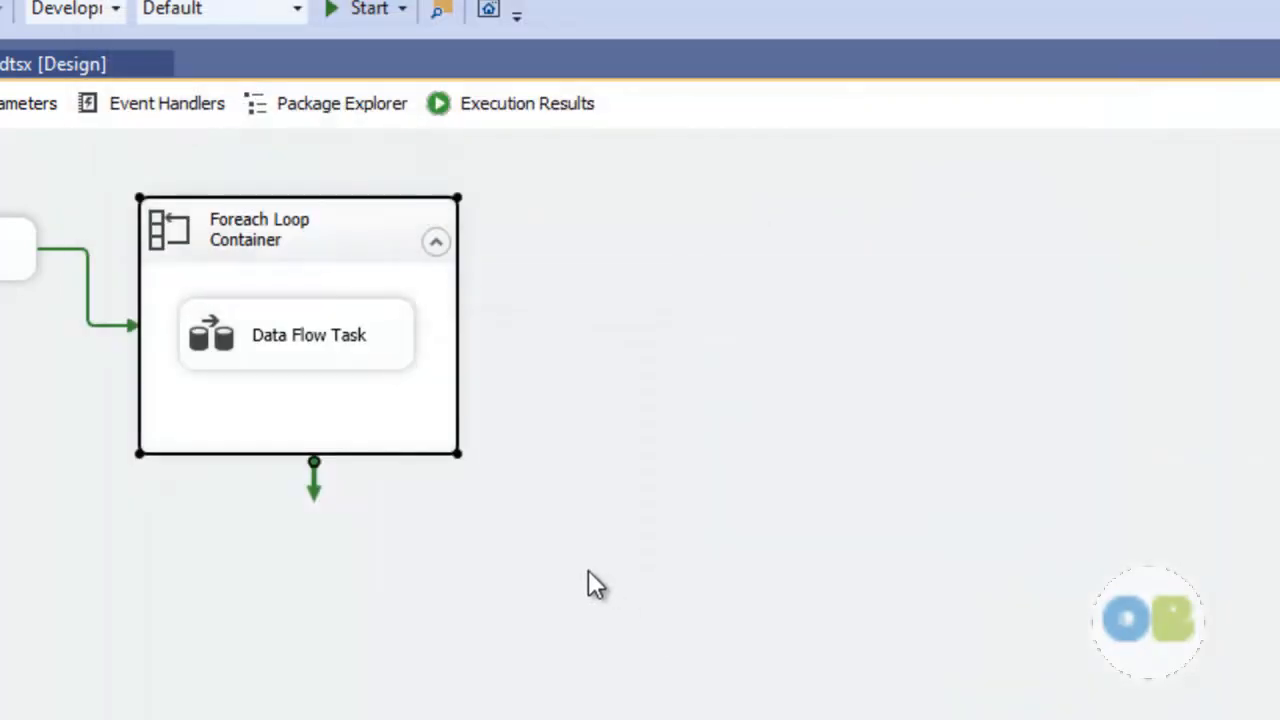
# - Add a property expression entry for ExcelFilePath to the Excel Connection Manager
pyautogui.click(0, 103)
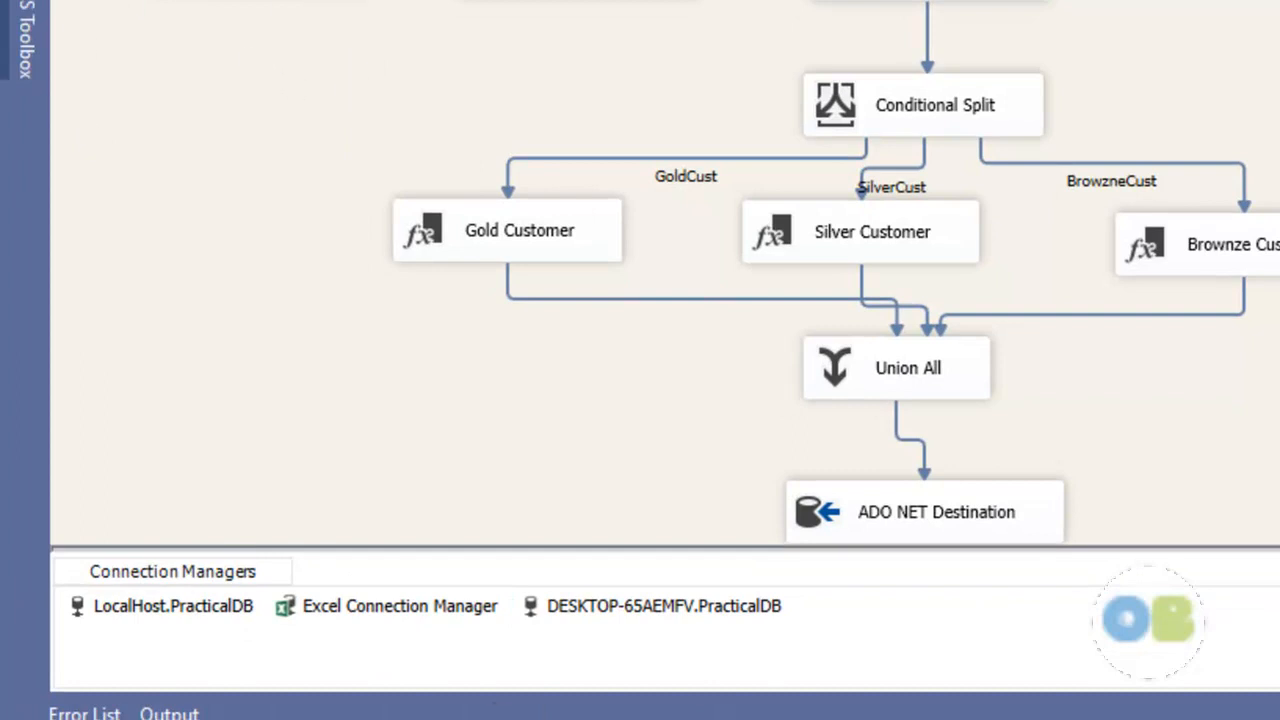
pyautogui.rightClick(405, 613)
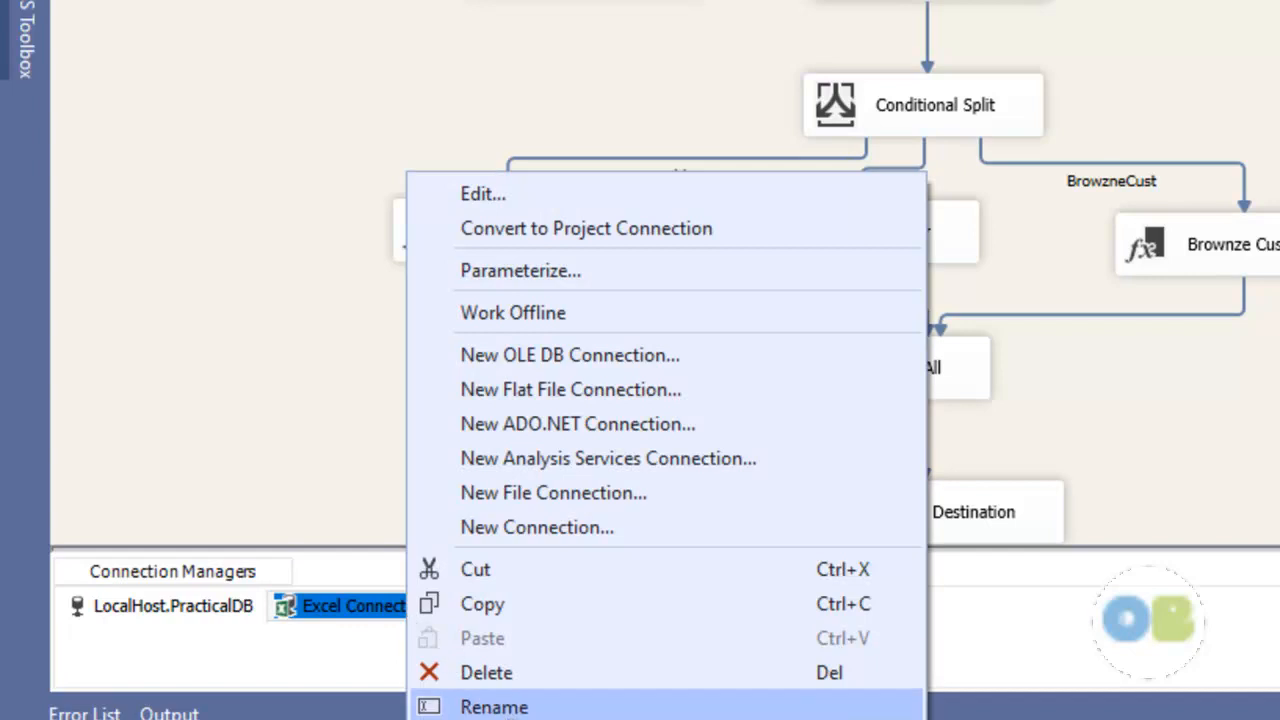
pyautogui.click(494, 707)
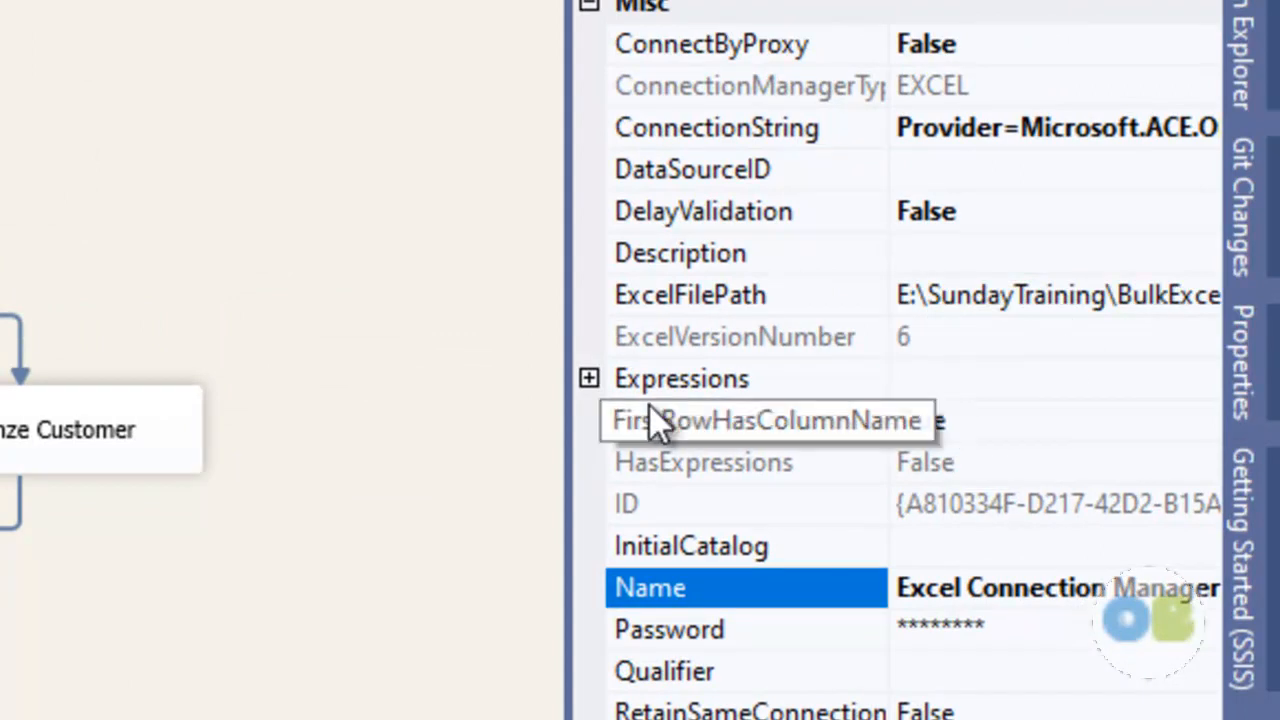
pyautogui.click(995, 380)
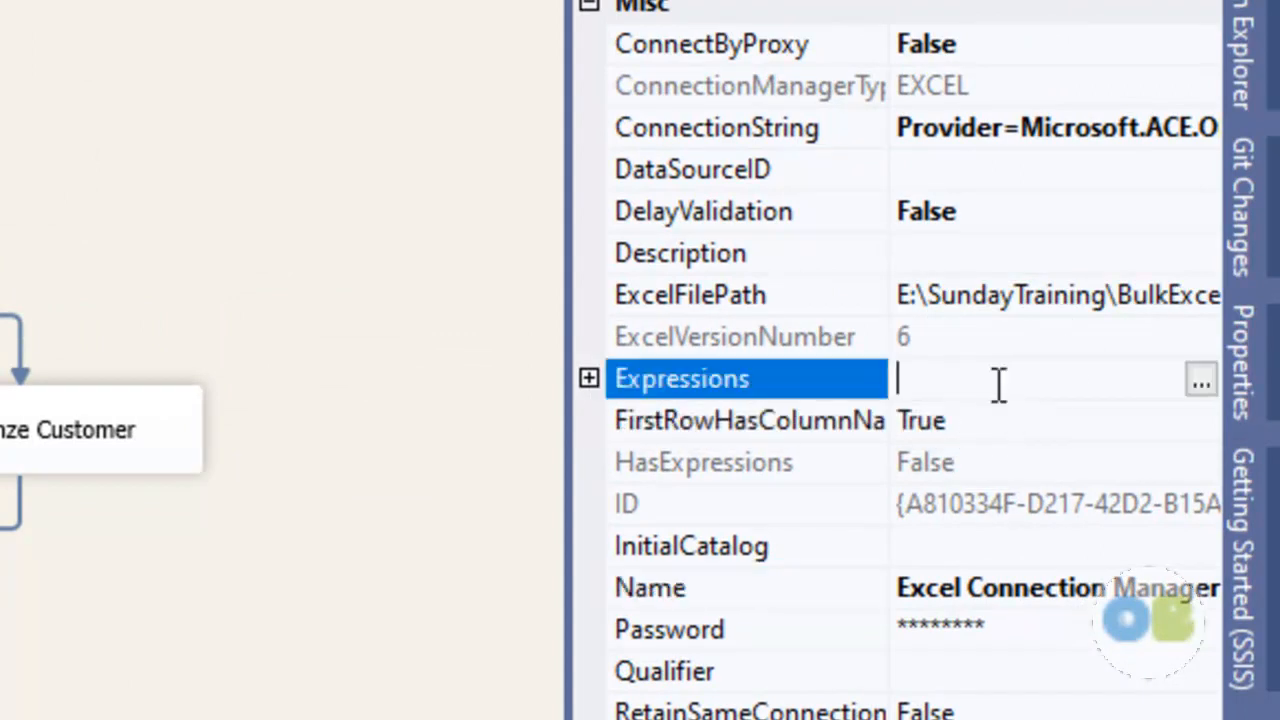
pyautogui.click(1195, 385)
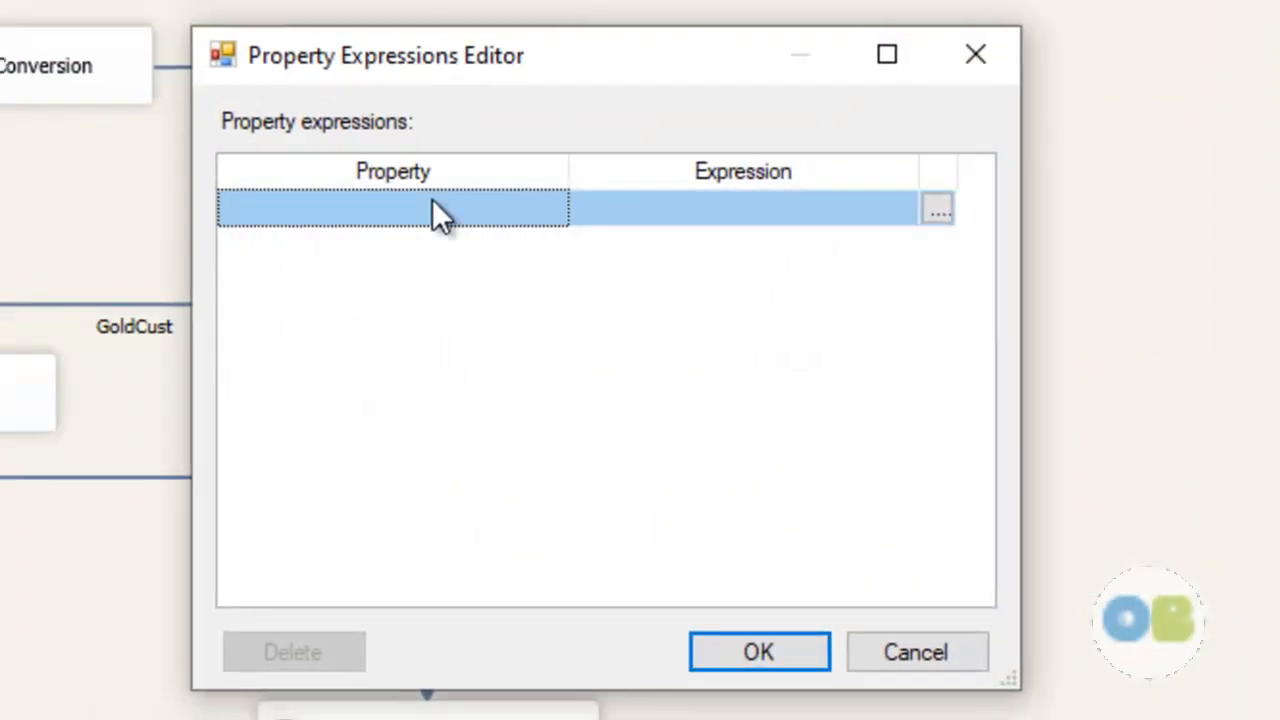
pyautogui.click(446, 220)
pyautogui.click(370, 333)
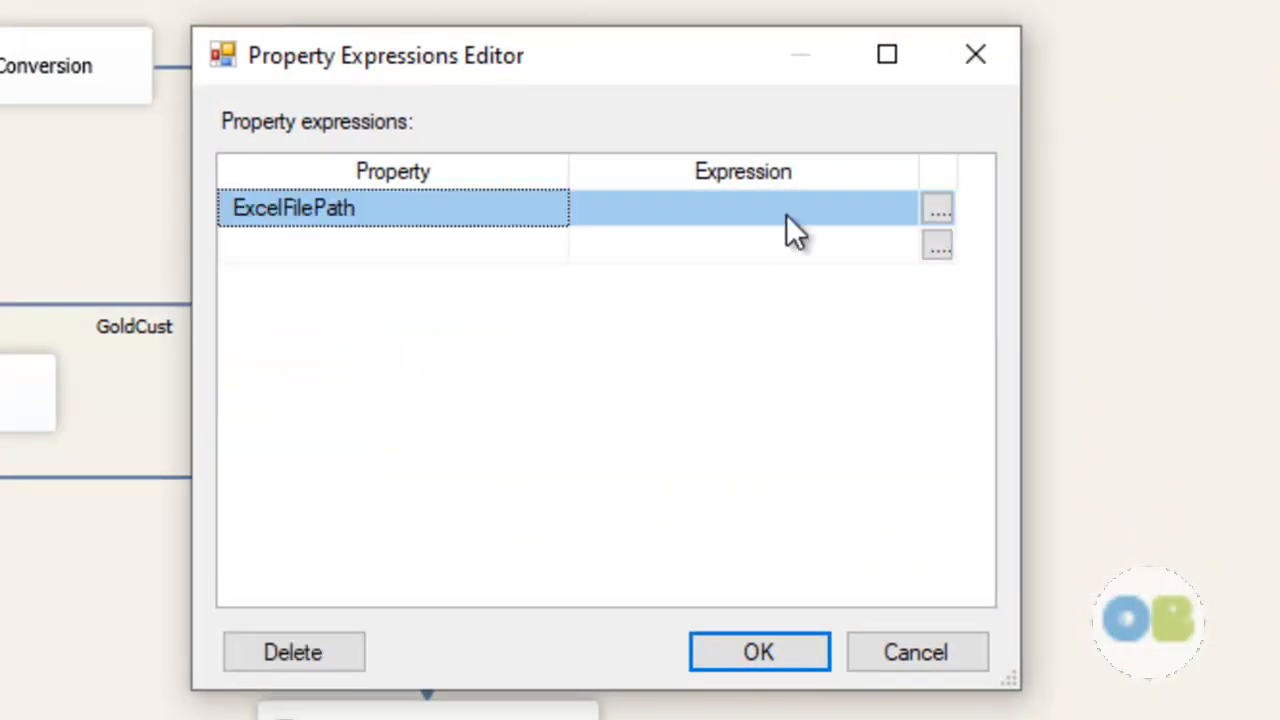
# - Build the ExcelFilePath expression as @[User::ExcelFullPath] and confirm the connection manager's property expressions
pyautogui.click(940, 210)
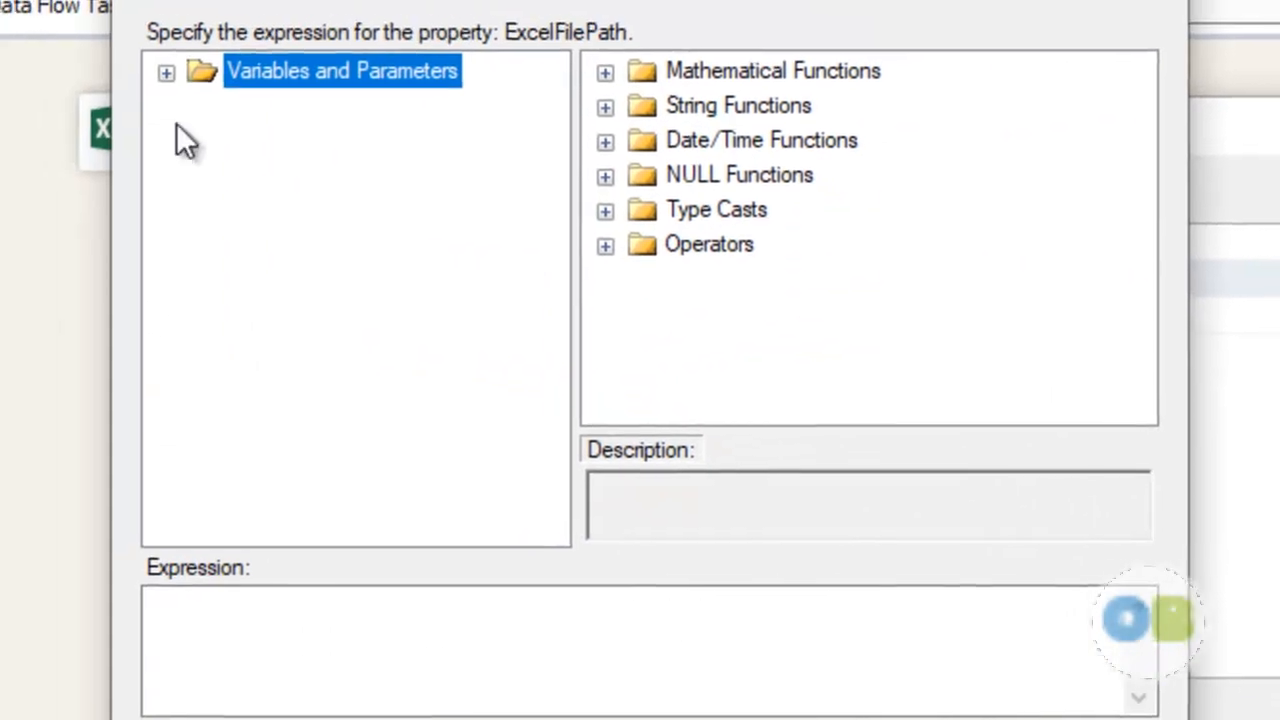
pyautogui.click(171, 74)
pyautogui.moveTo(357, 141); pyautogui.dragTo(395, 657)
pyautogui.click(940, 718)
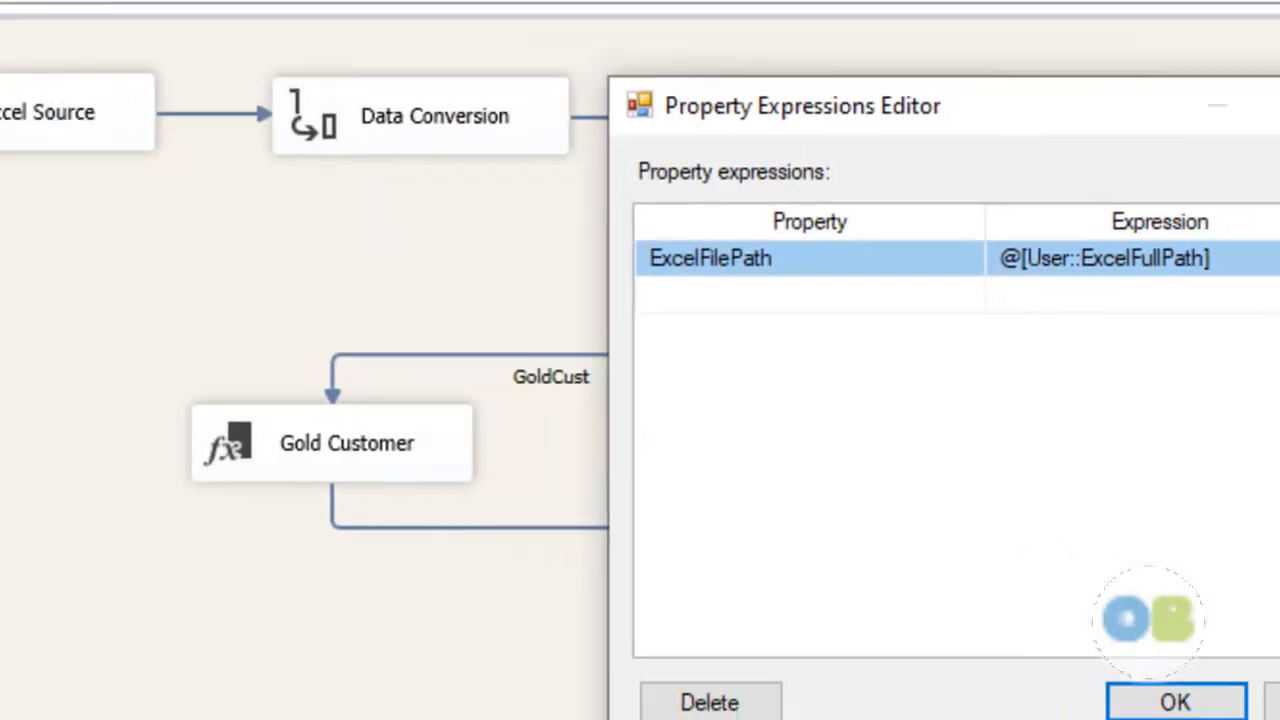
pyautogui.click(776, 669)
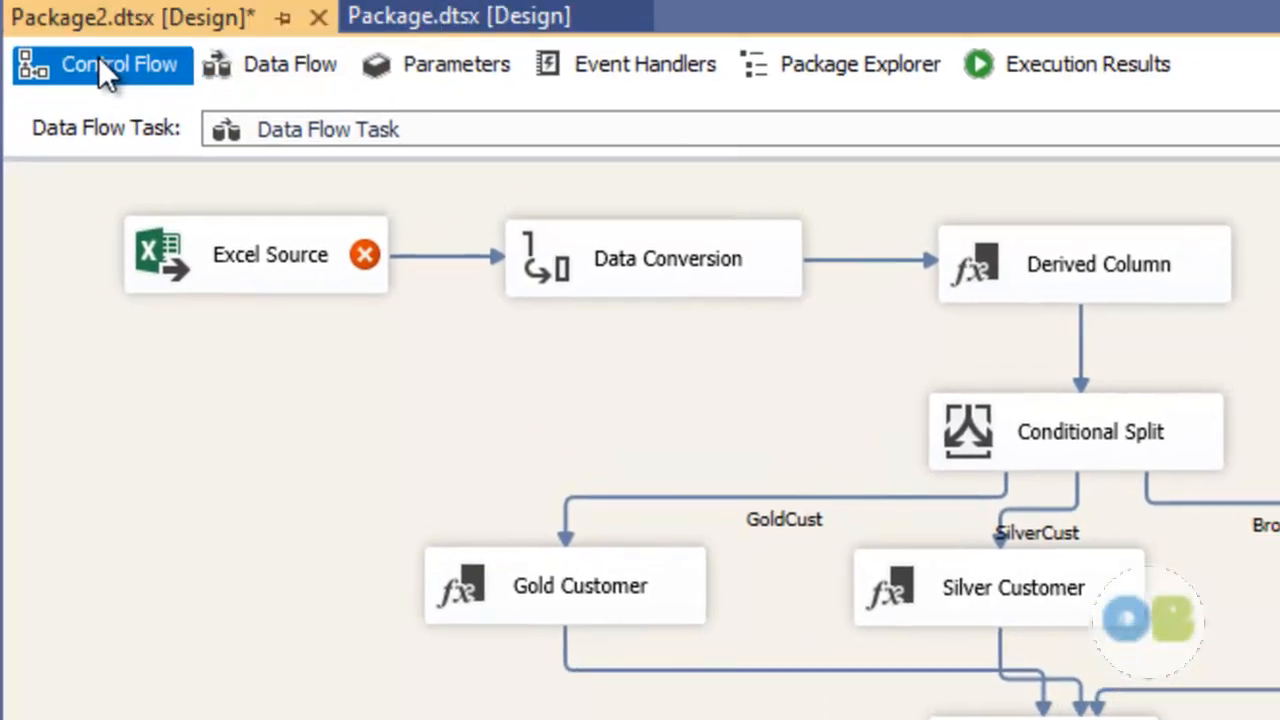
# - Set the DelayValidation property of the Data Flow Task inside the Foreach Loop Container to True
pyautogui.click(102, 71)
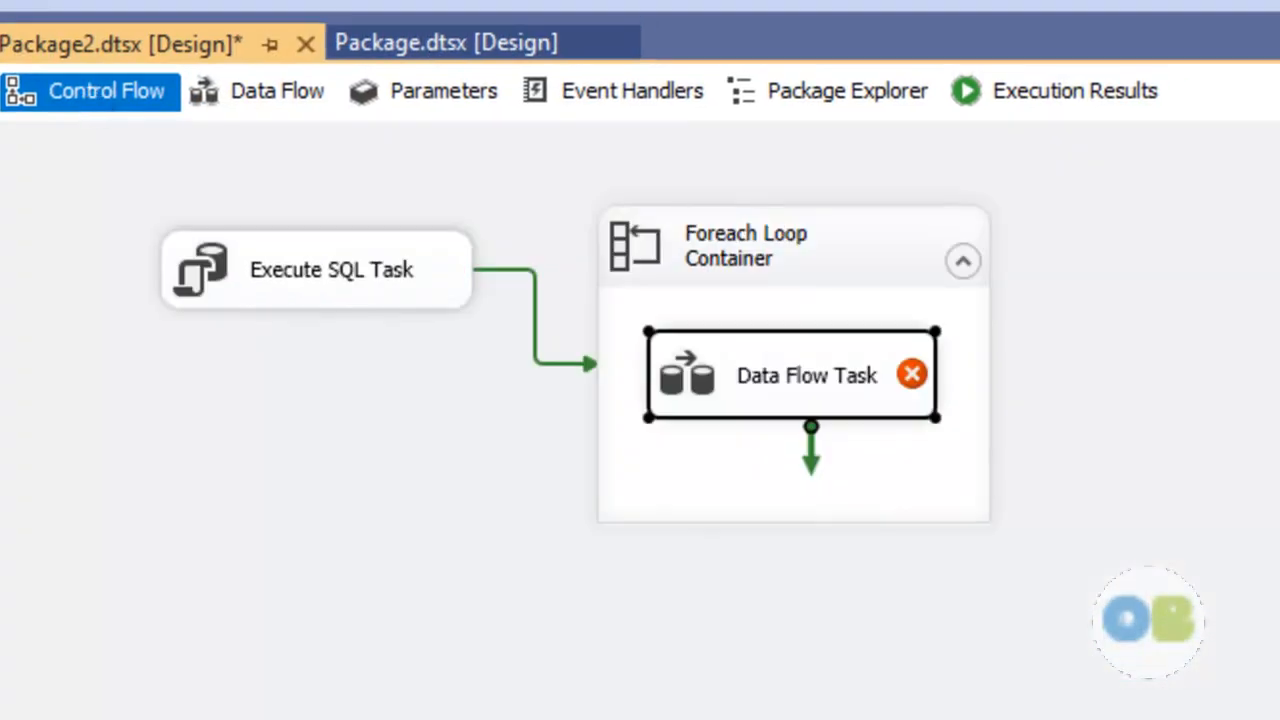
pyautogui.click(786, 398)
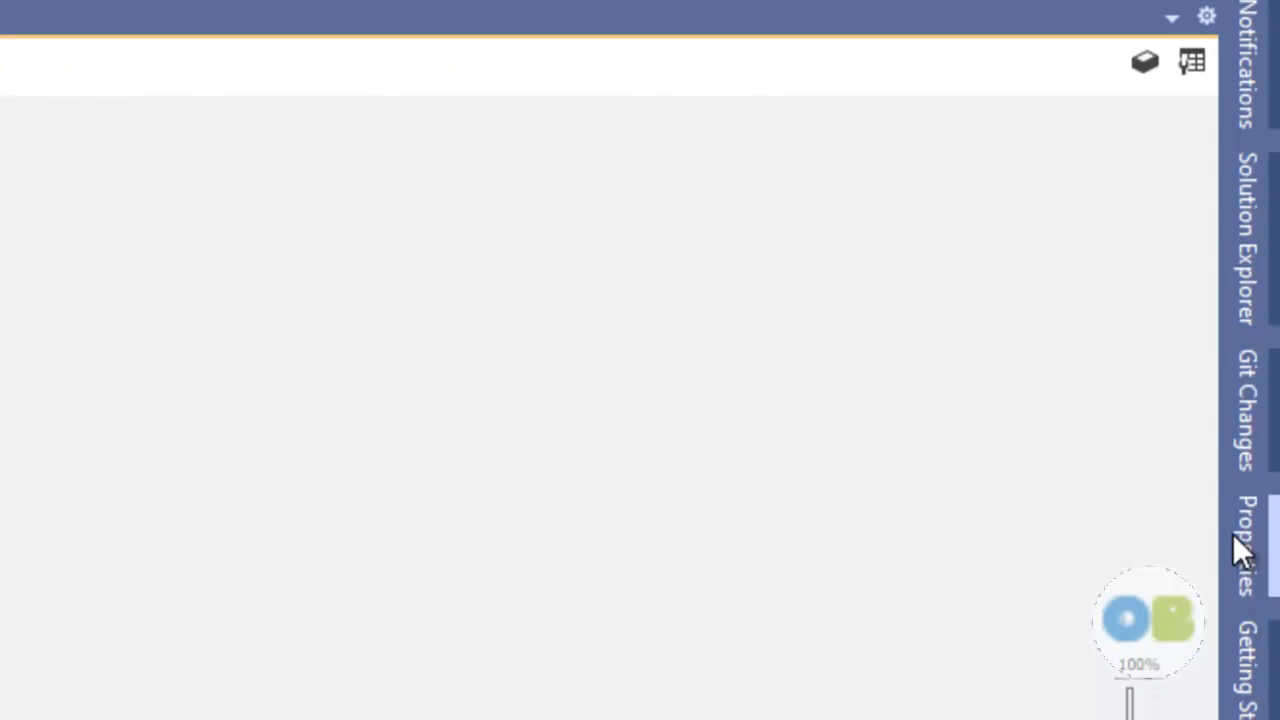
pyautogui.click(1252, 550)
pyautogui.scroll(12, 911, 660)
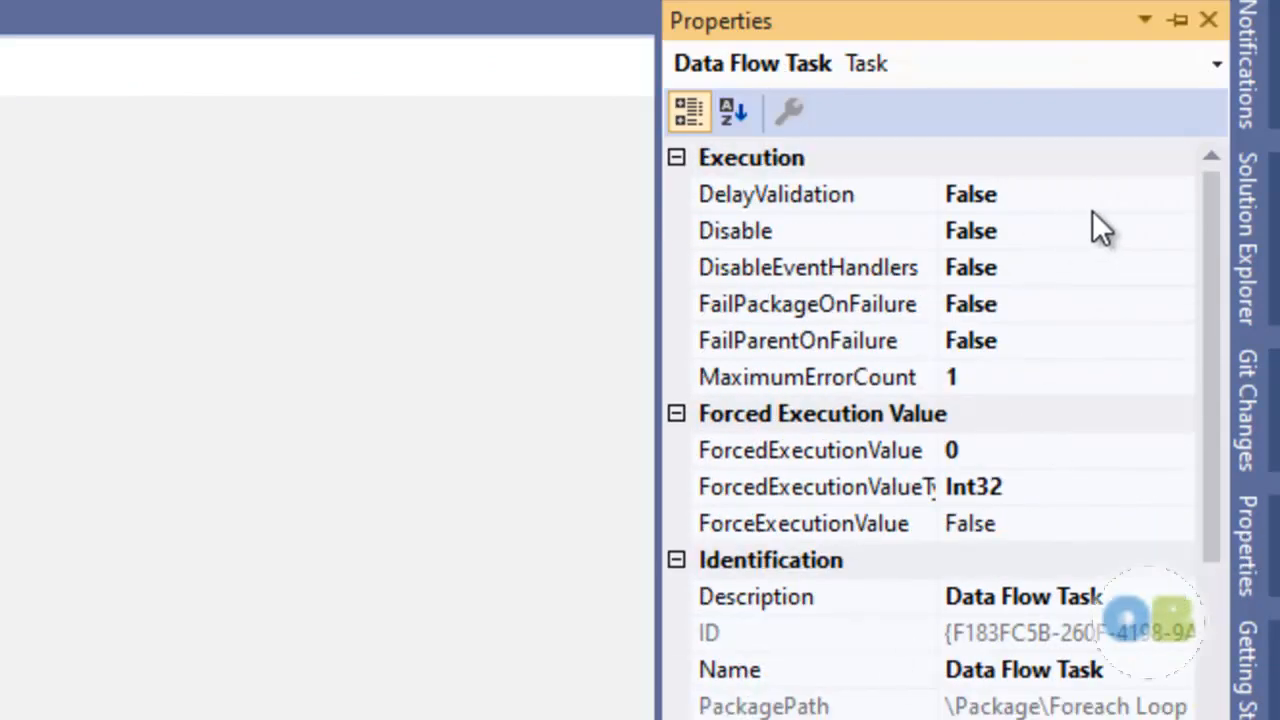
pyautogui.click(1176, 205)
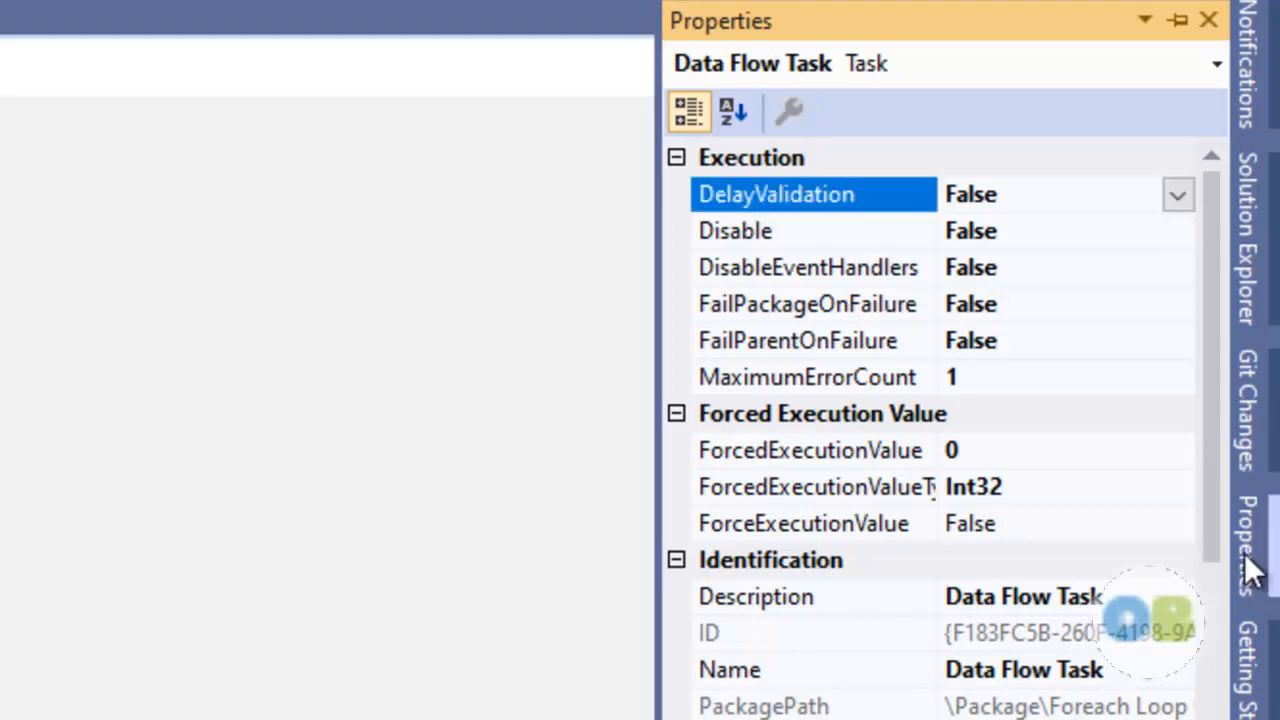
pyautogui.click(1178, 197)
pyautogui.click(1077, 233)
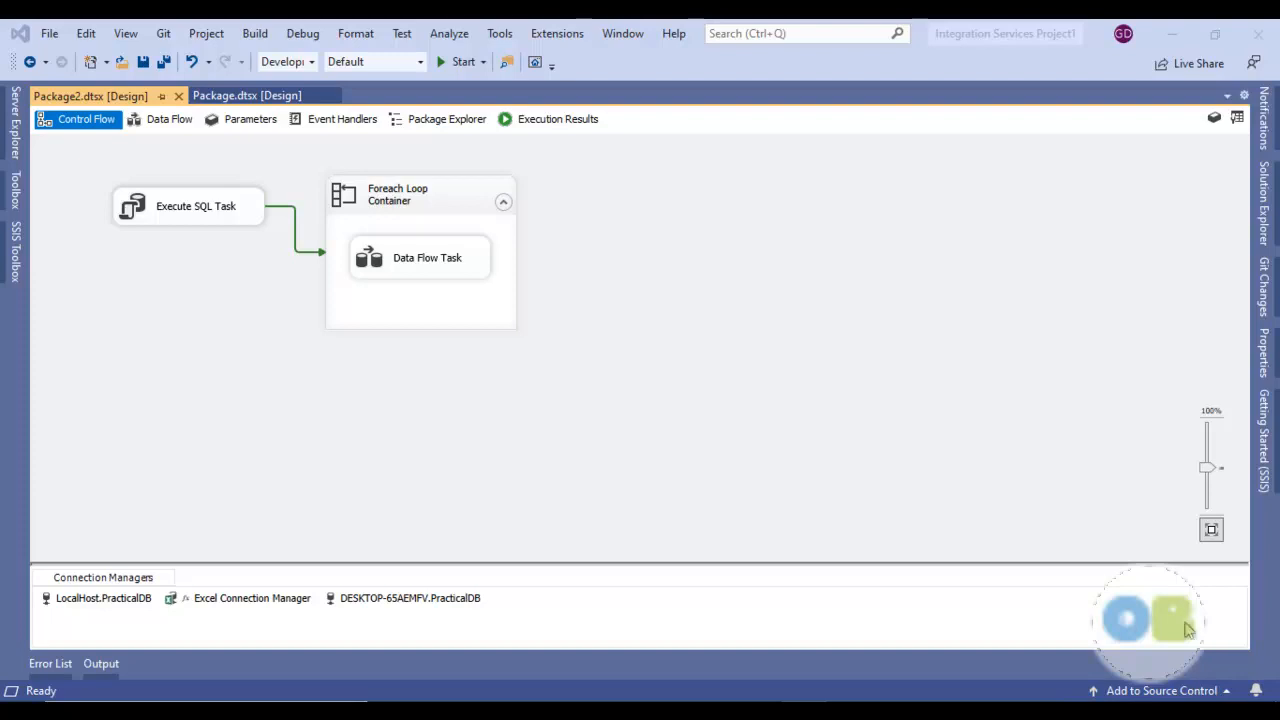
# - Enable a breakpoint on the OnPreExecute event of the Foreach Loop Container
pyautogui.rightClick(452, 193)
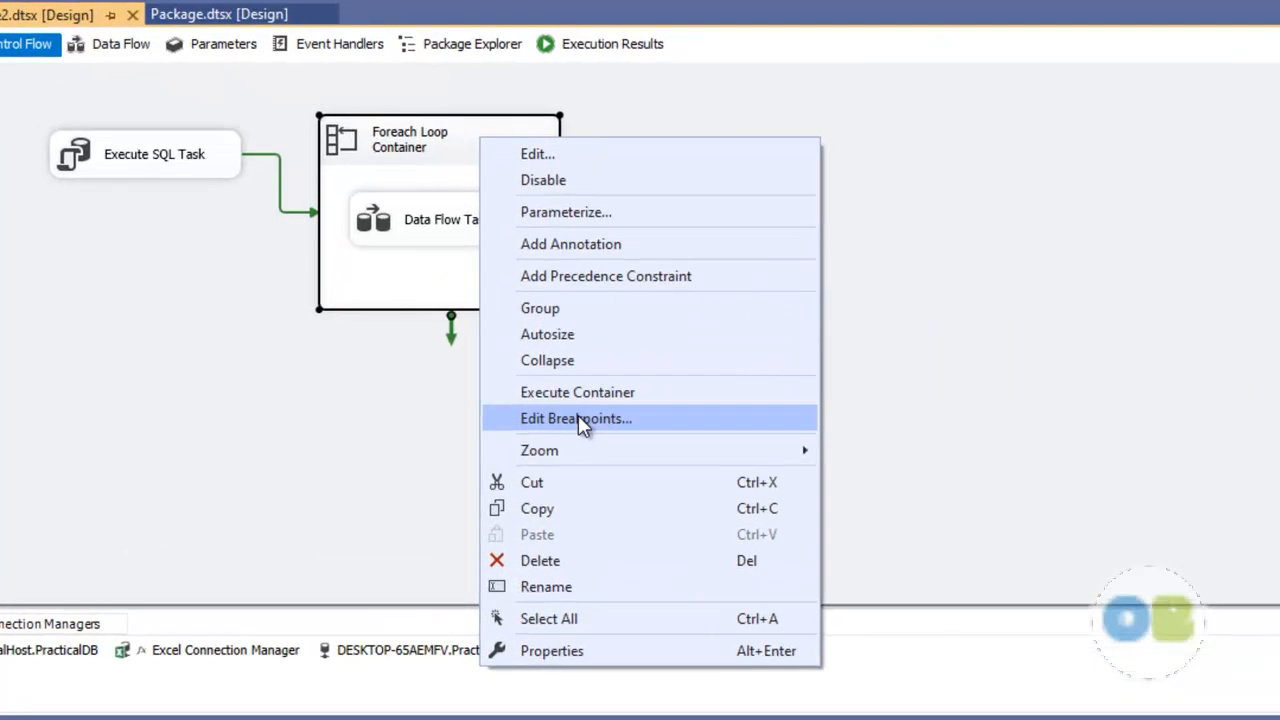
pyautogui.click(578, 419)
pyautogui.click(383, 242)
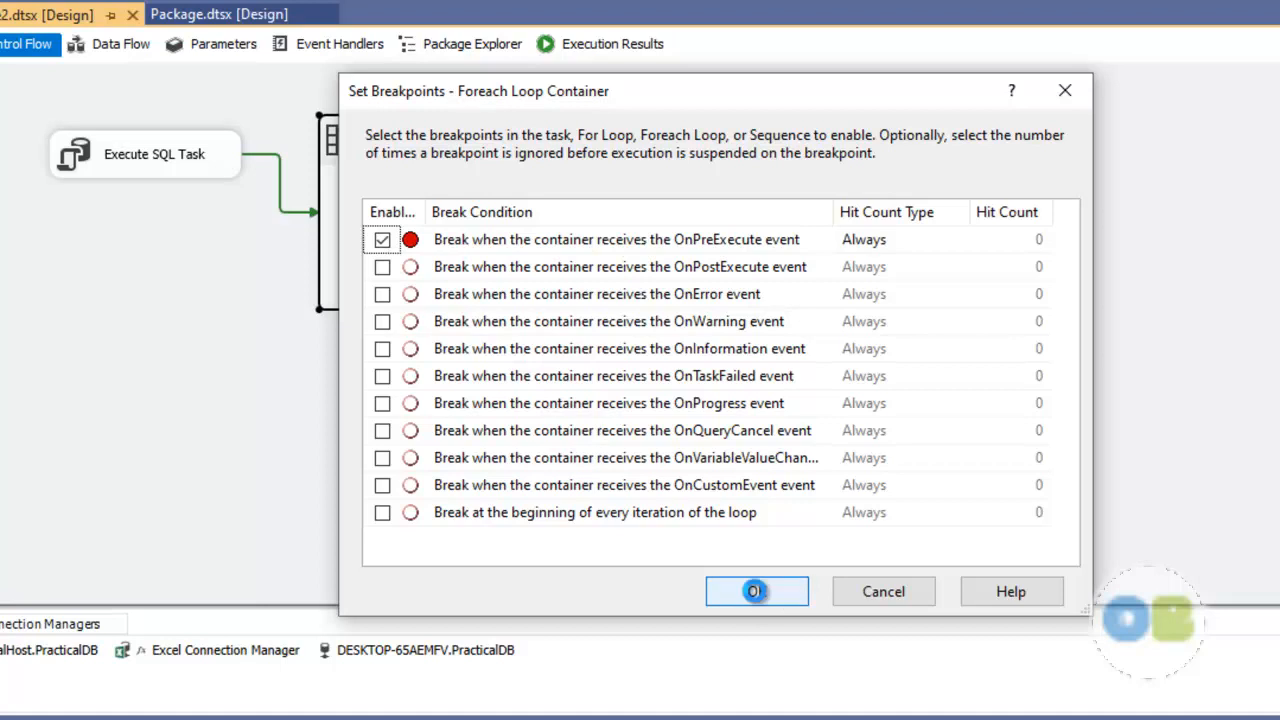
pyautogui.click(757, 592)
# - Enable a breakpoint on the OnPreExecute event of the Data Flow Task
pyautogui.rightClick(514, 229)
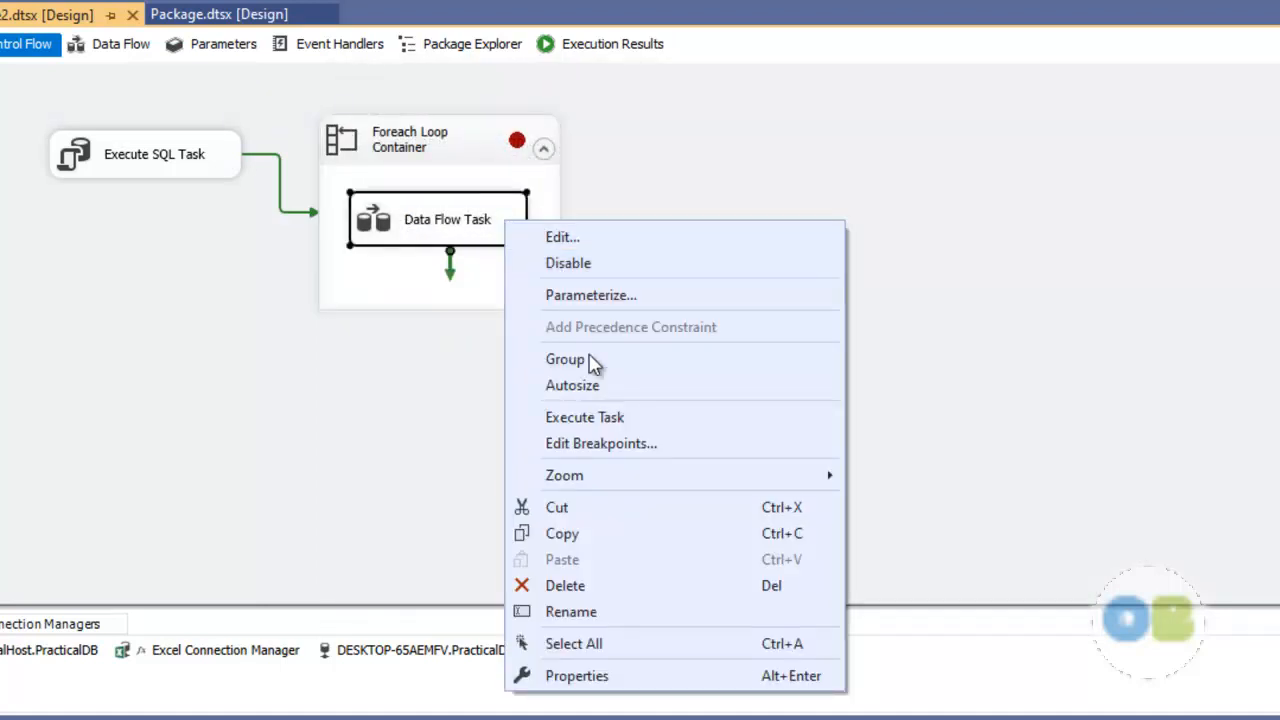
pyautogui.click(601, 443)
pyautogui.click(383, 242)
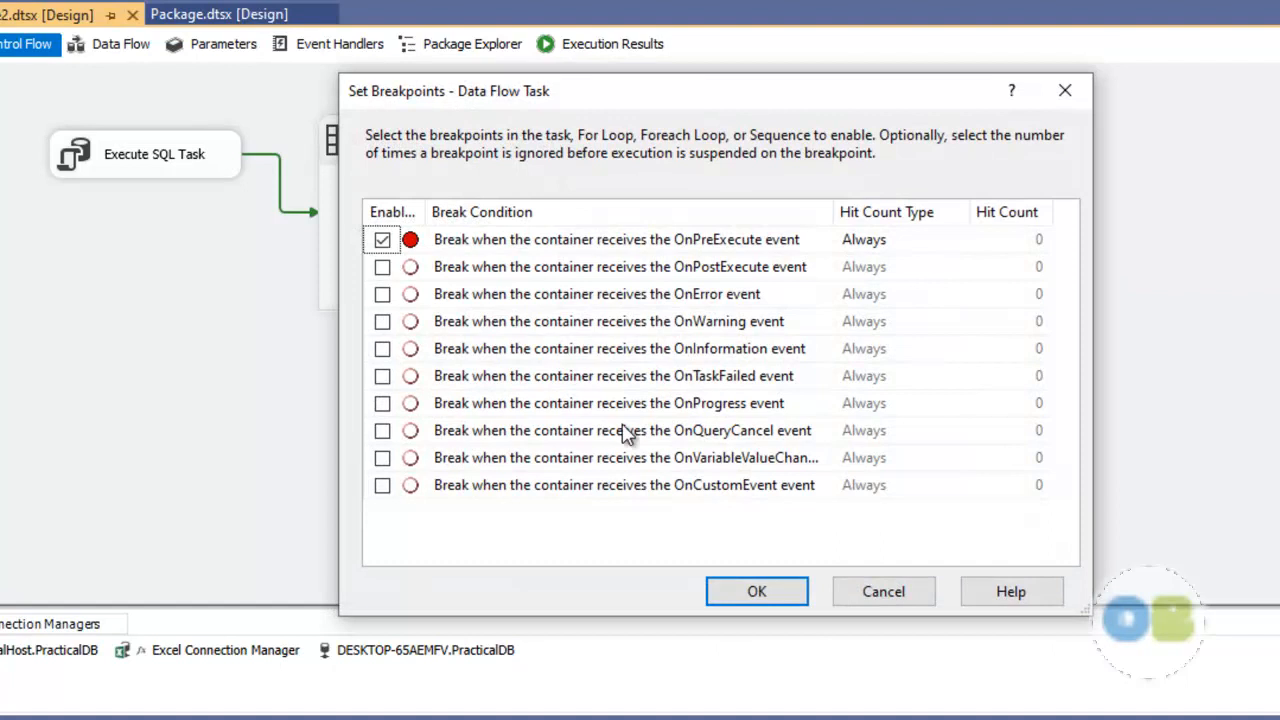
pyautogui.click(748, 588)
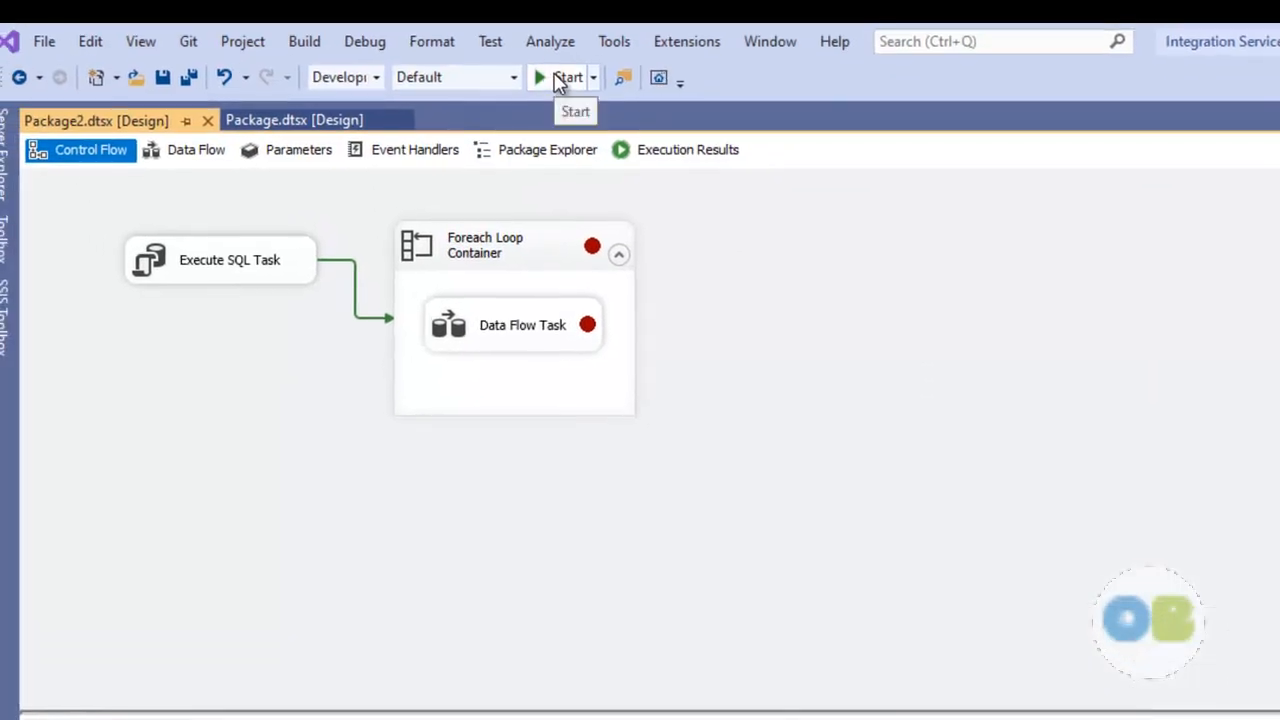
# - Run the package in debug mode and continue through each breakpoint while watching User::ExcelFullPath, until all Excel files are loaded
pyautogui.click(560, 80)
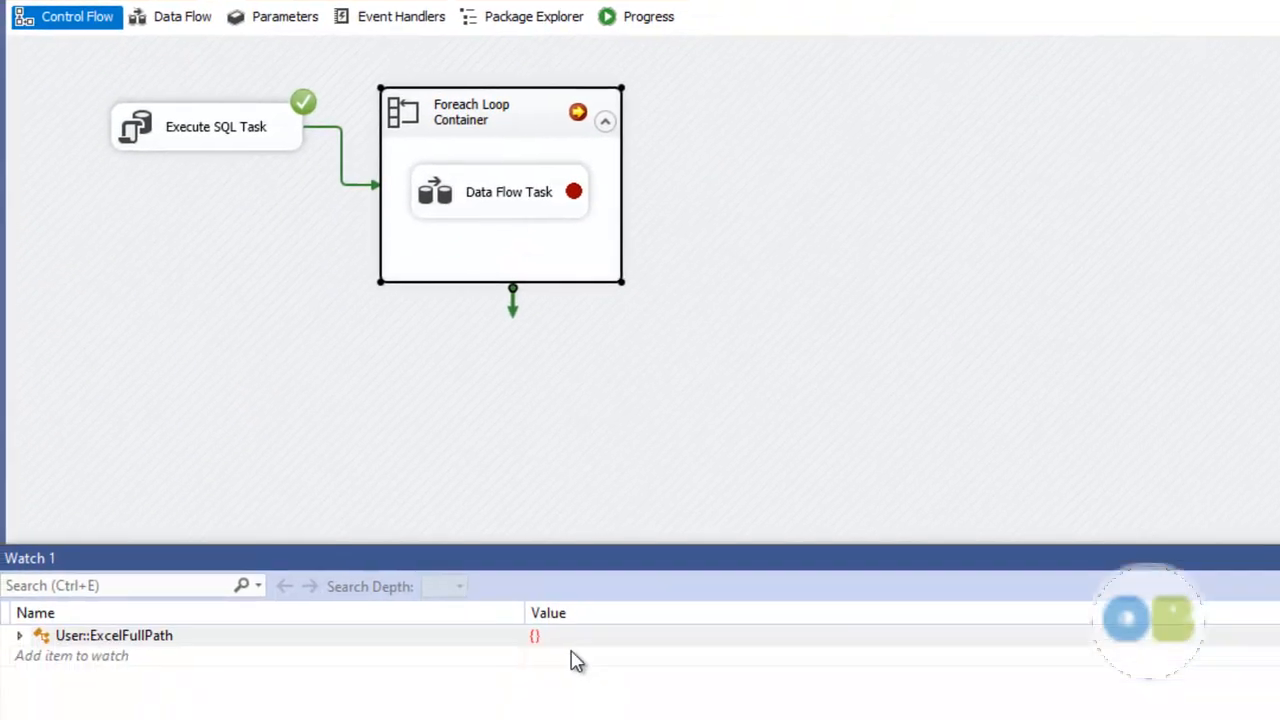
pyautogui.press('F5')
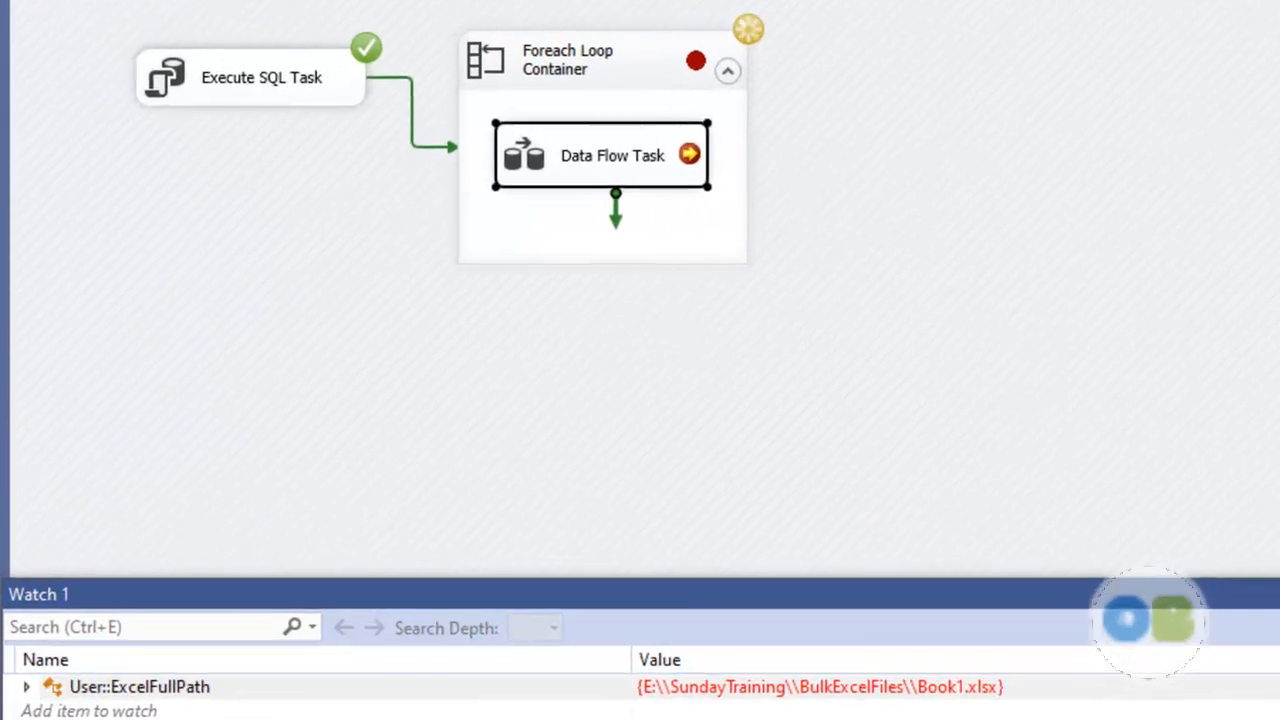
pyautogui.press('F5')
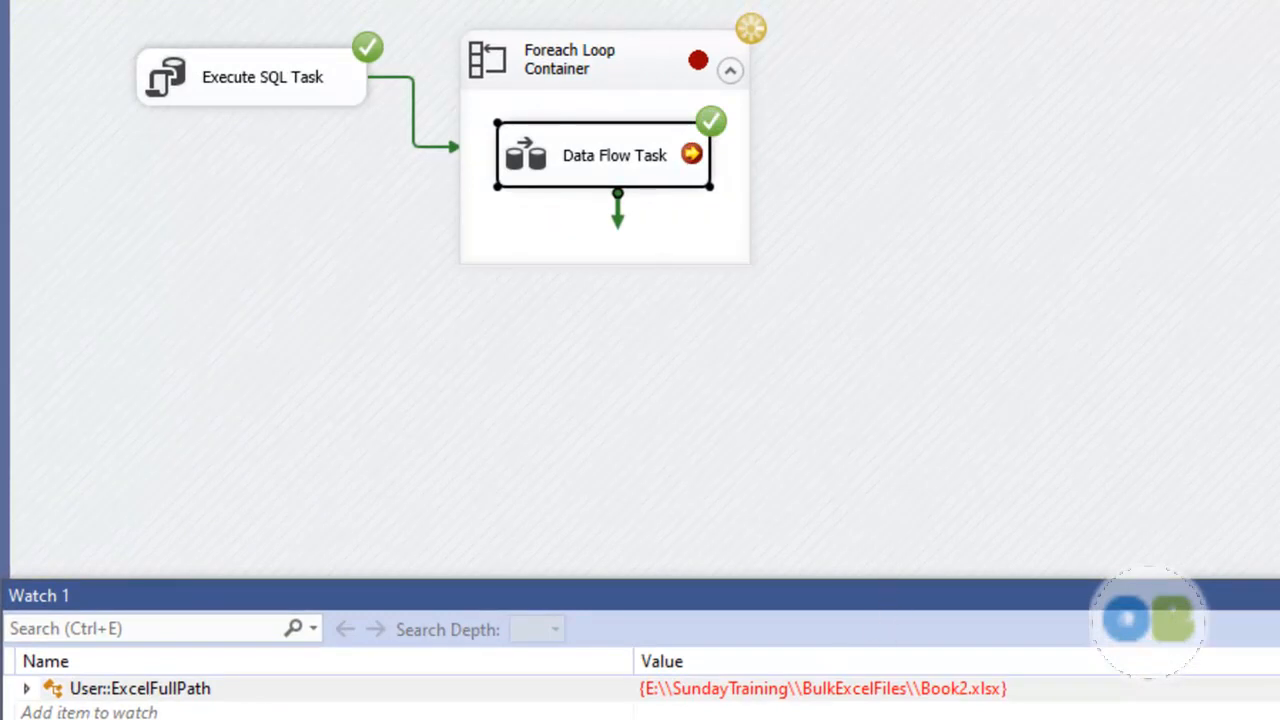
pyautogui.press('F5')
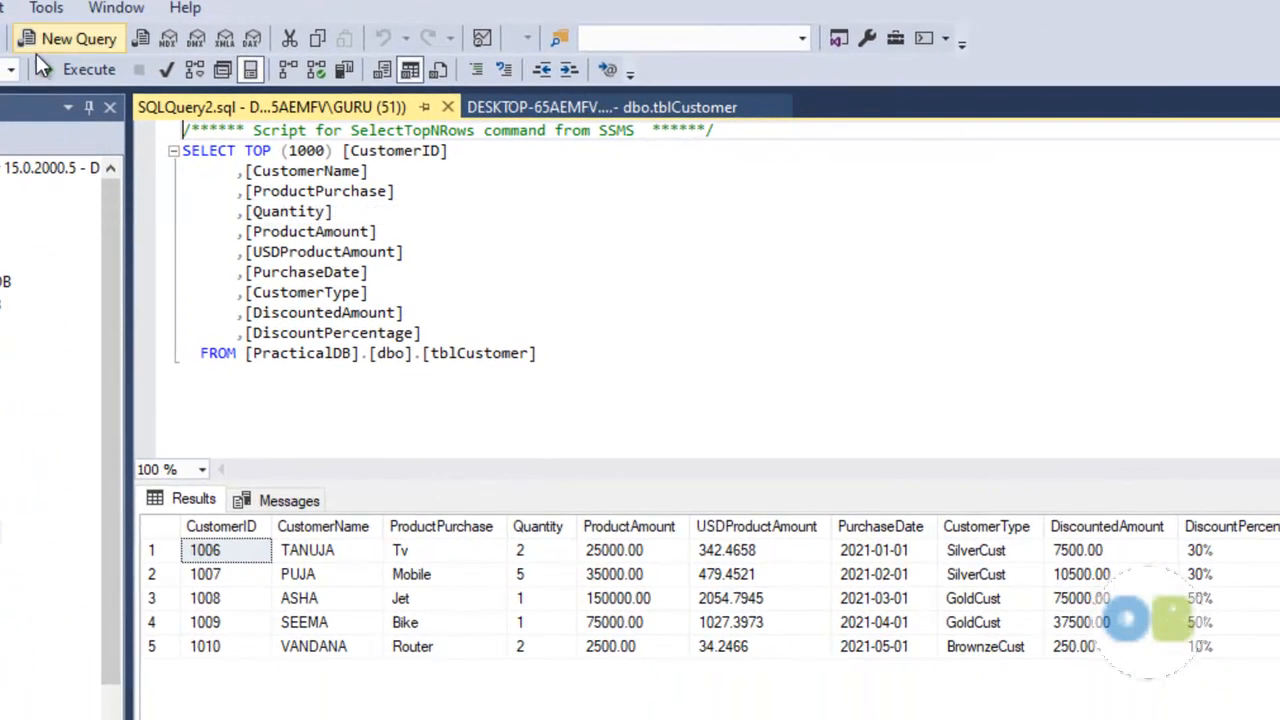
# - Switch to SQL Server Management Studio and rerun the SELECT TOP (1000) query on tblCustomer to check the loaded rows
pyautogui.click(572, 353)
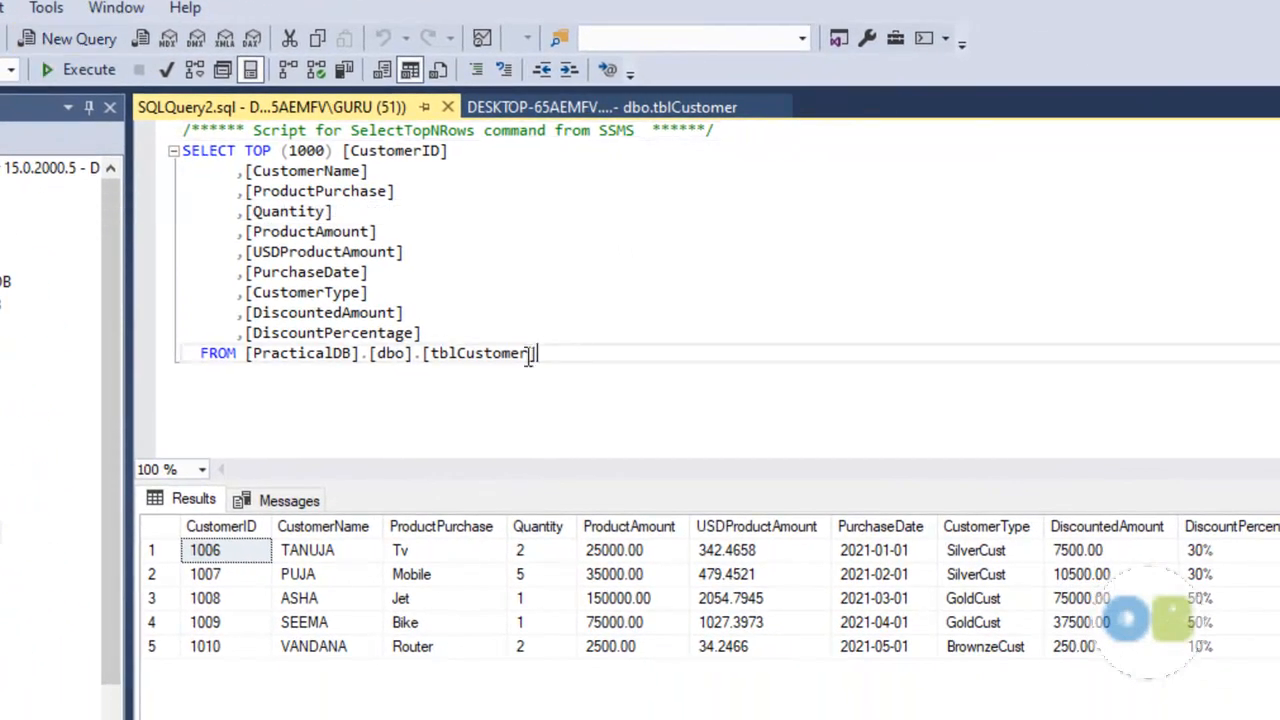
pyautogui.click(72, 76)
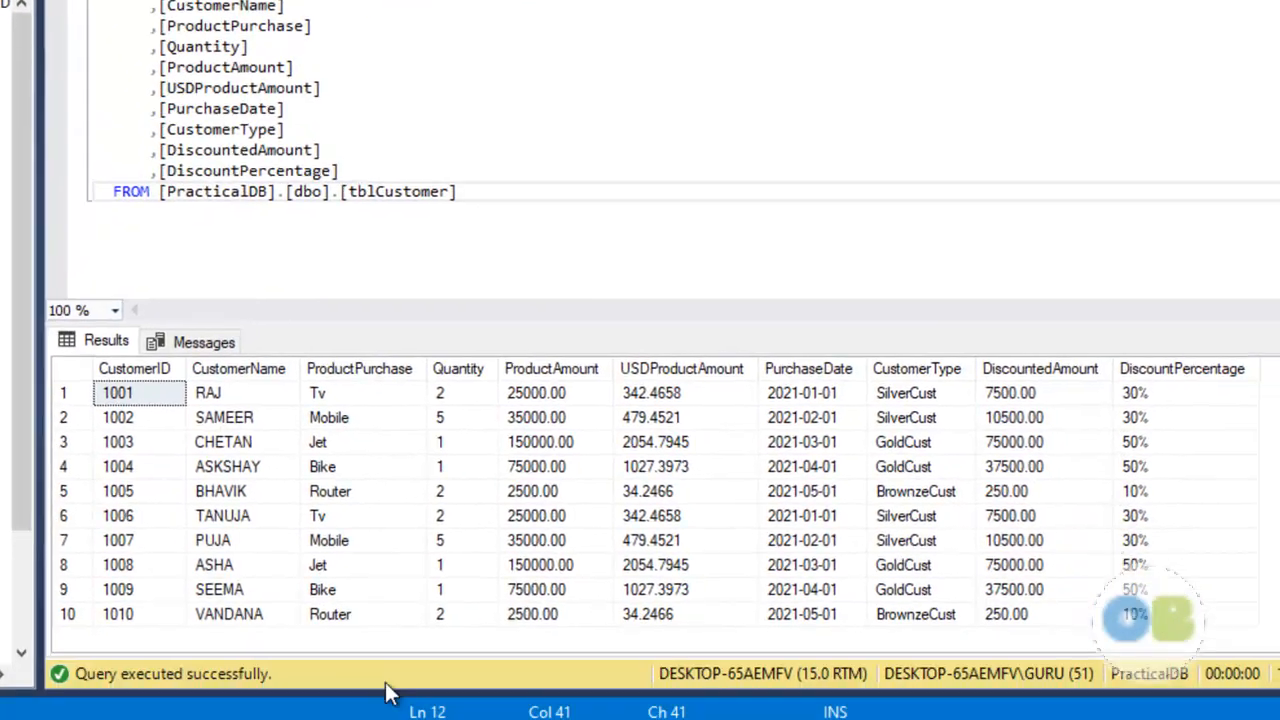